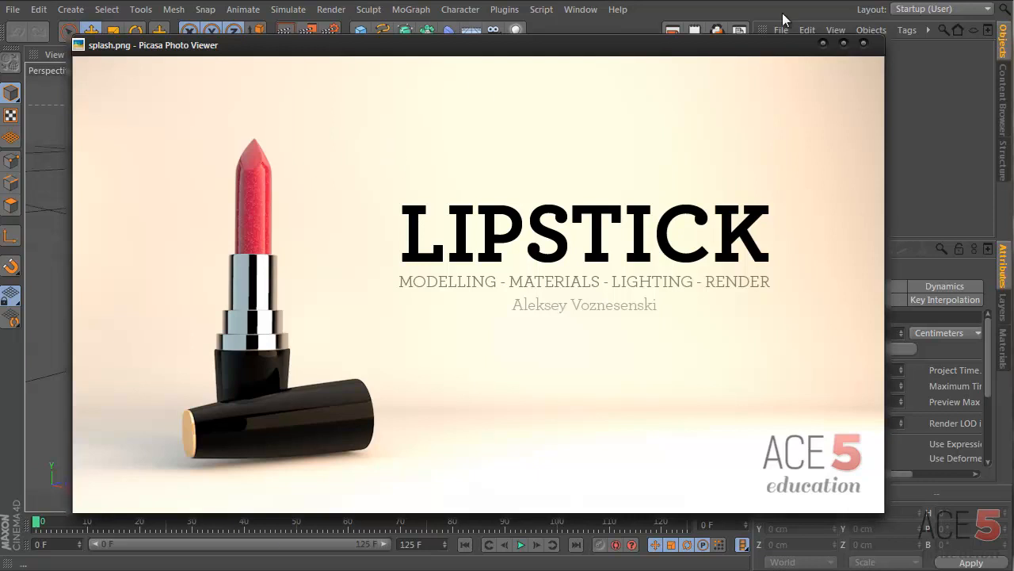
Step: Put away the lipstick splash image and switch to the Untitled 1 project to view the finished lipstick model
{"action": "left_click", "coordinate": [823, 45]}
{"action": "left_click", "coordinate": [570, 9]}
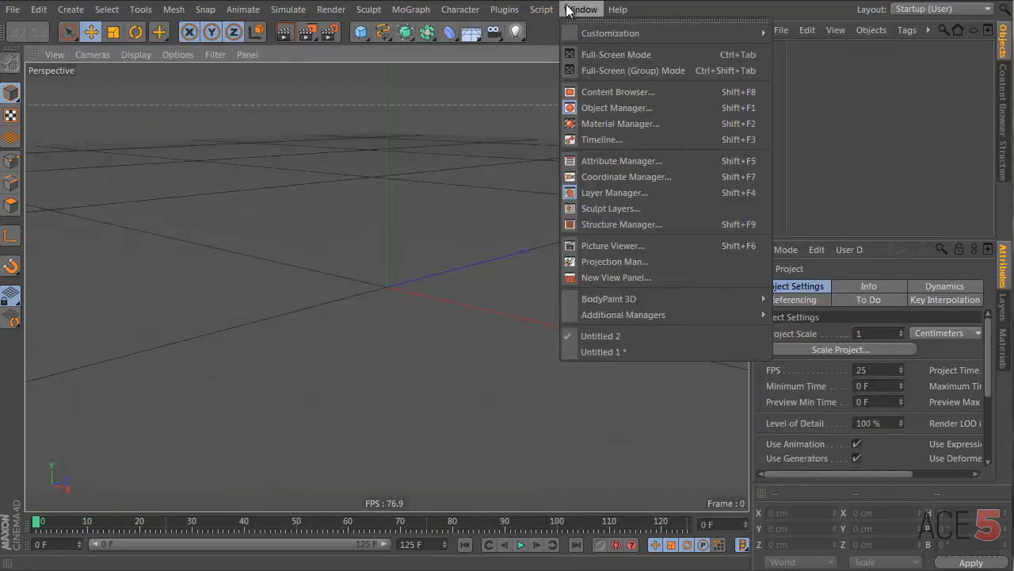
{"action": "left_click", "coordinate": [611, 352]}
{"action": "middle_click", "coordinate": [229, 187]}
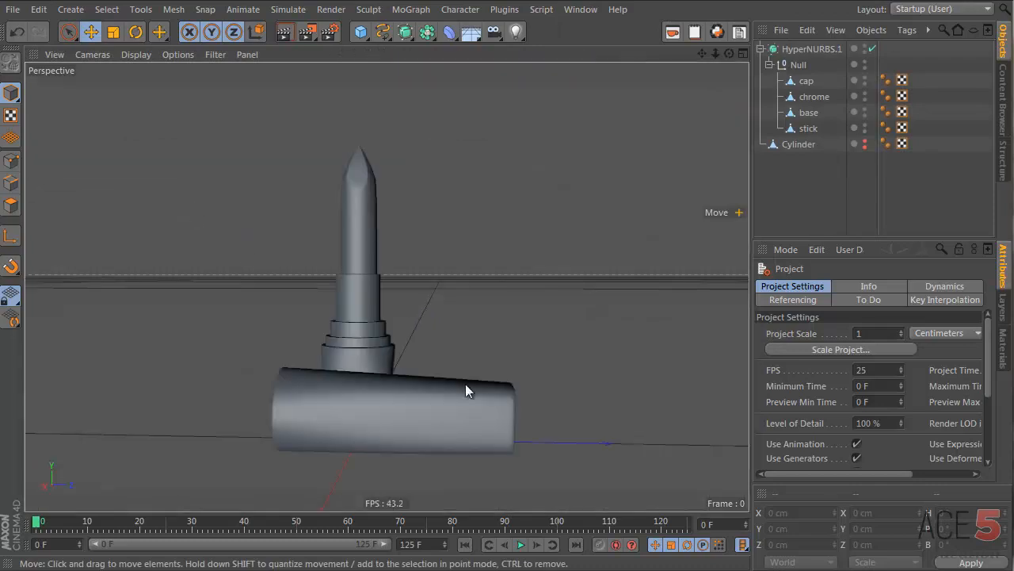
{"action": "left_click_drag", "start_coordinate": [465, 384], "coordinate": [357, 215], "text": "alt"}
{"action": "left_click", "coordinate": [355, 234]}
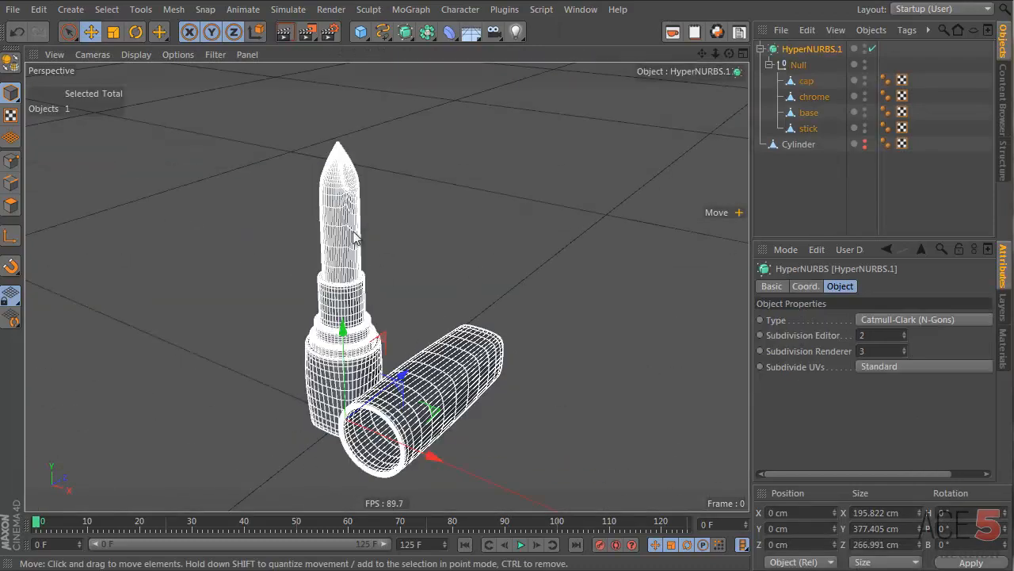
Step: Make the hidden Cylinder object visible and place it under a new HyperNURBS to smooth it
{"action": "left_click", "coordinate": [865, 143]}
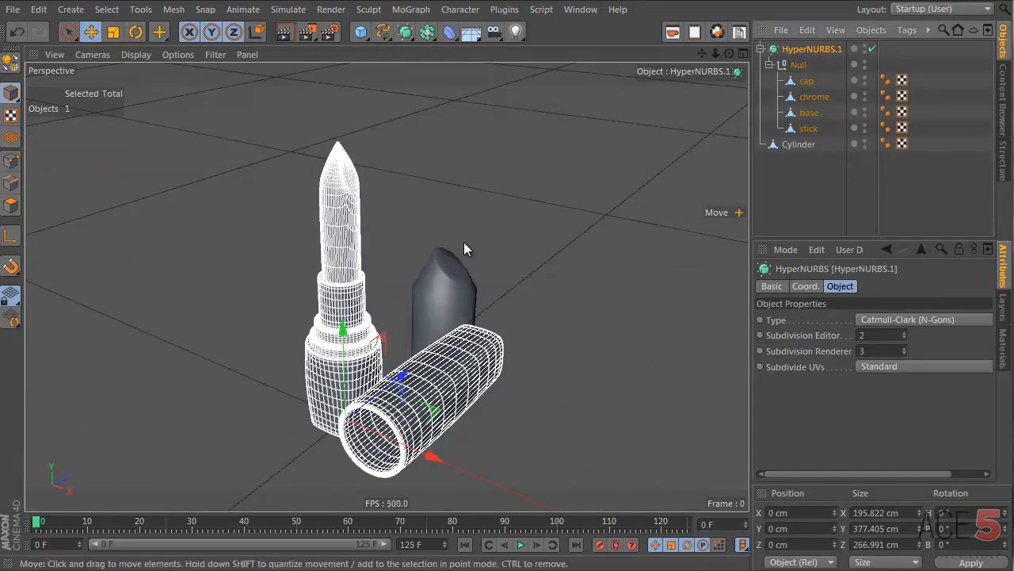
{"action": "left_click", "coordinate": [800, 143]}
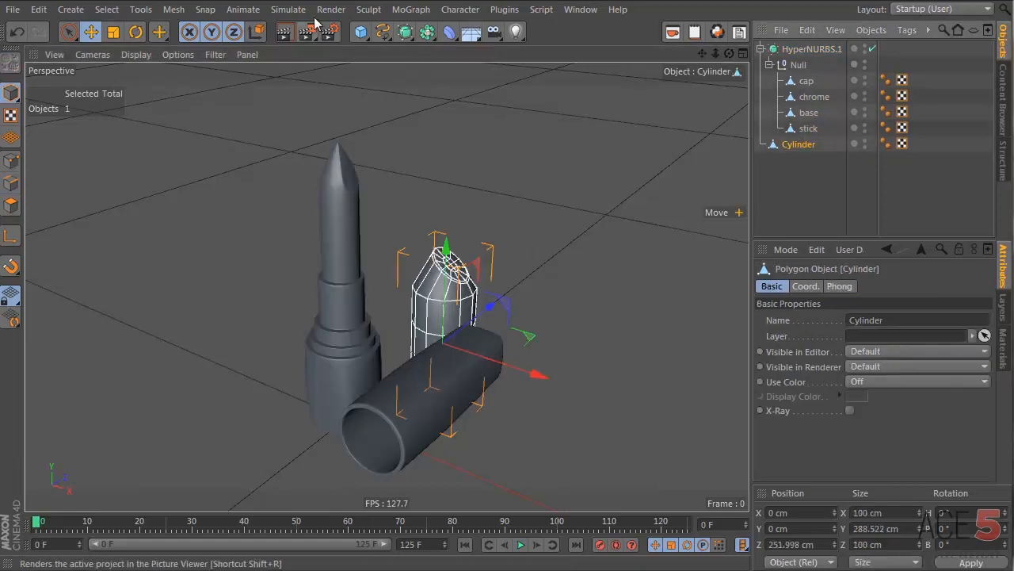
{"action": "left_click", "coordinate": [405, 31], "text": "alt"}
{"action": "left_click_drag", "start_coordinate": [366, 309], "coordinate": [506, 379], "text": "alt"}
{"action": "key", "text": "ctrl+shift+a"}
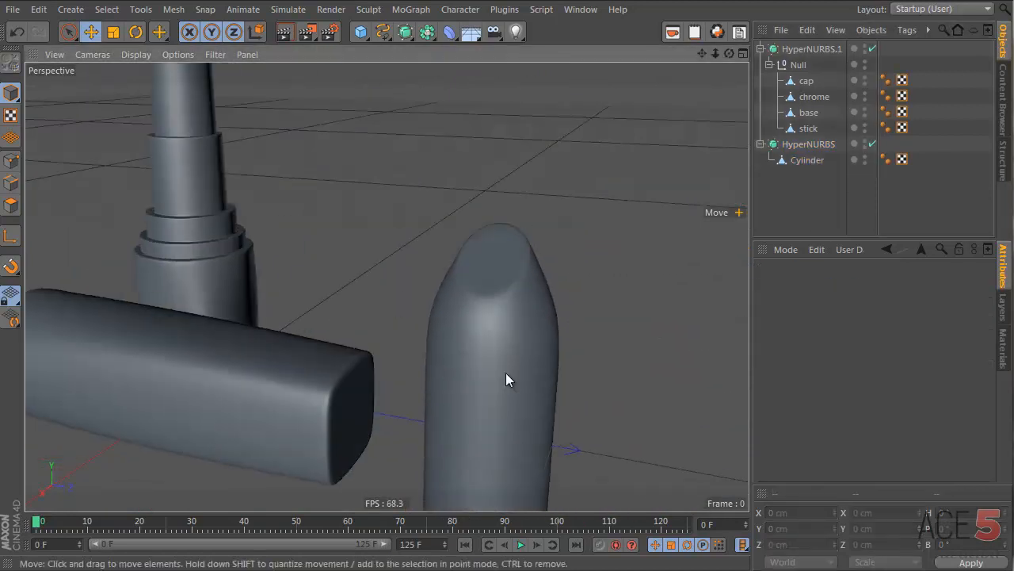
Step: Scale the new HyperNURBS holding the Cylinder slightly narrower along its Z axis and deselect it
{"action": "left_click", "coordinate": [507, 379]}
{"action": "key", "text": "t"}
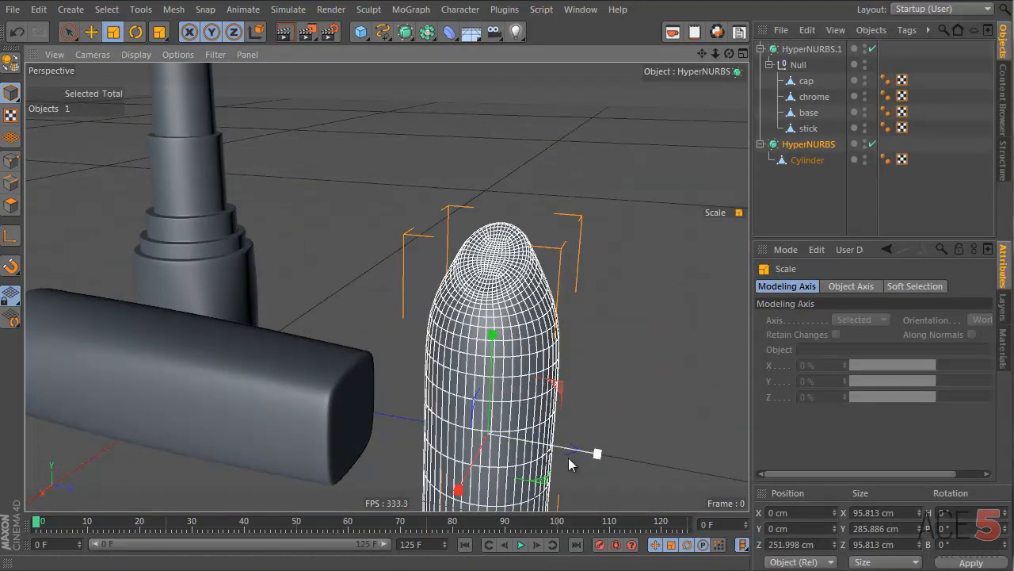
{"action": "left_click_drag", "start_coordinate": [594, 454], "coordinate": [487, 459]}
{"action": "left_click", "coordinate": [798, 207]}
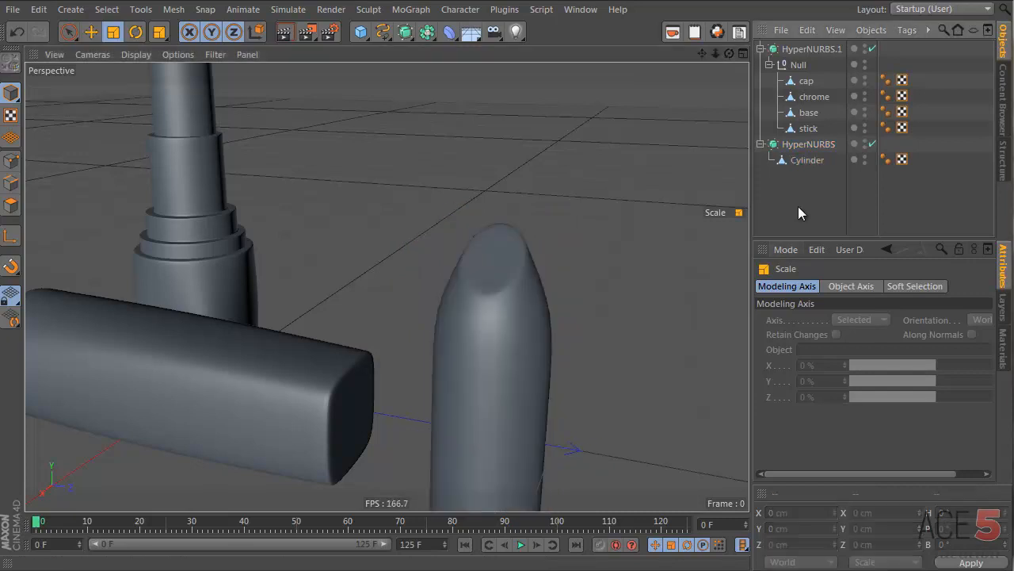
Step: Disable HyperNURBS.1 on the lipstick model and examine the underlying low-poly mesh
{"action": "left_click_drag", "start_coordinate": [215, 197], "coordinate": [435, 362], "text": "alt"}
{"action": "left_click", "coordinate": [281, 234]}
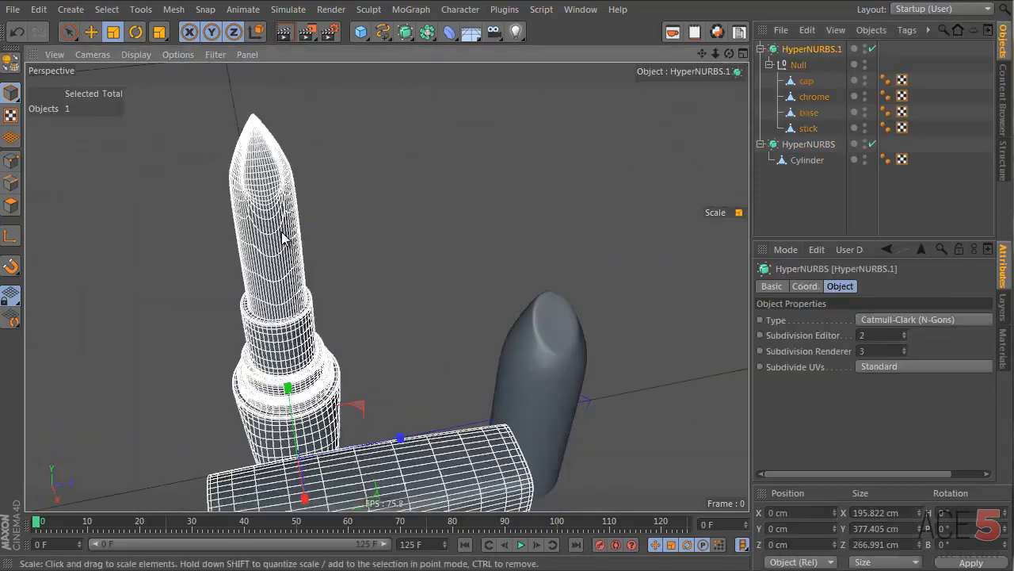
{"action": "left_click_drag", "start_coordinate": [281, 233], "coordinate": [557, 202], "text": "alt"}
{"action": "left_click", "coordinate": [872, 49]}
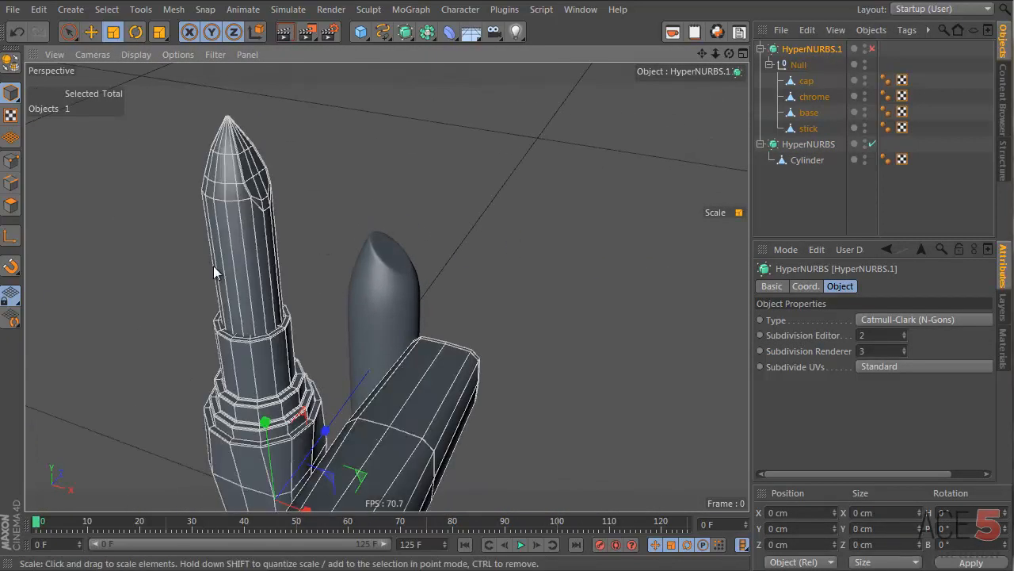
{"action": "right_click_drag", "start_coordinate": [249, 198], "coordinate": [369, 176], "text": "alt"}
{"action": "left_click_drag", "start_coordinate": [256, 248], "coordinate": [505, 383], "text": "alt"}
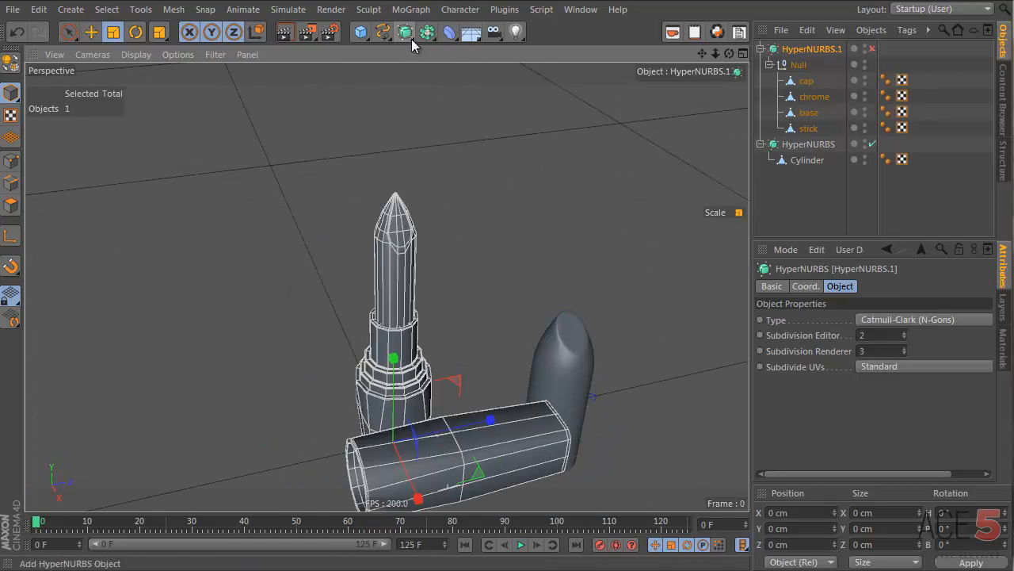
Step: Create a new project and add a cylinder with 1 height segment and 12 rotation segments
{"action": "key", "text": "ctrl+n"}
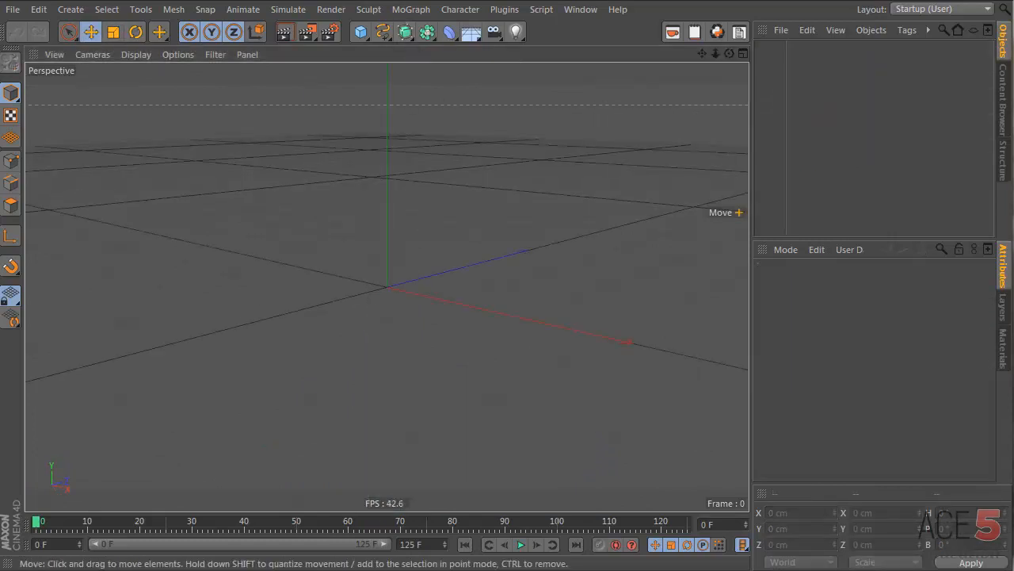
{"action": "left_click_drag", "start_coordinate": [360, 31], "coordinate": [670, 52]}
{"action": "left_click_drag", "start_coordinate": [369, 230], "coordinate": [513, 180], "text": "alt"}
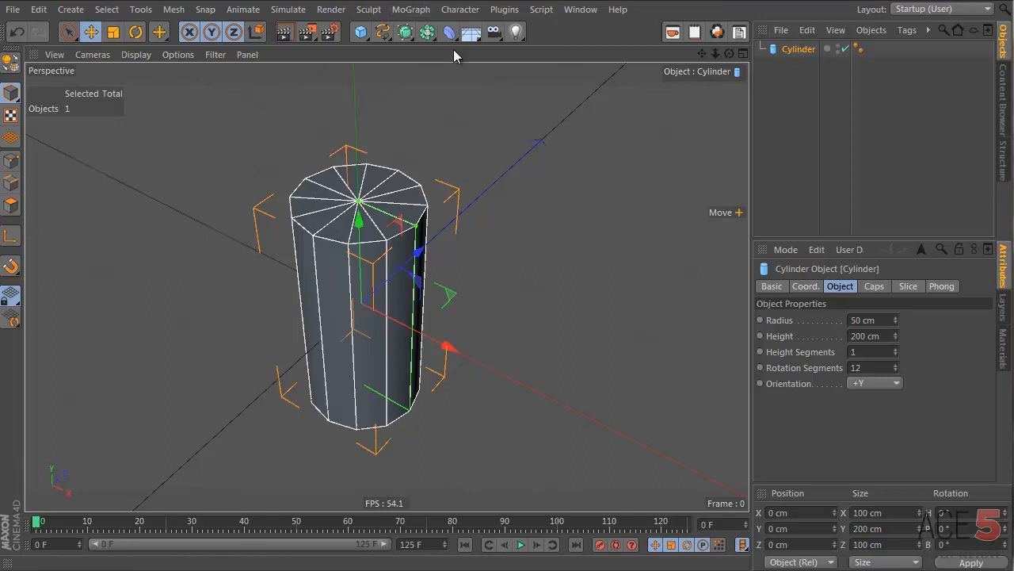
Step: Place the cylinder under a new HyperNURBS and examine how its upper rim is smoothed
{"action": "left_click", "coordinate": [405, 33]}
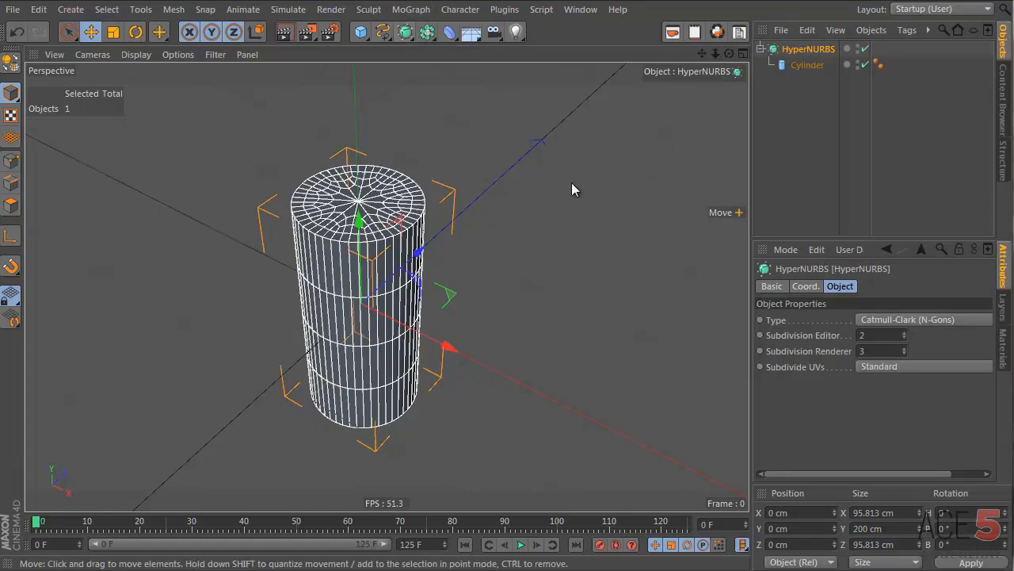
{"action": "left_click", "coordinate": [806, 65]}
{"action": "scroll", "coordinate": [426, 228], "scroll_direction": "up", "scroll_amount": 5}
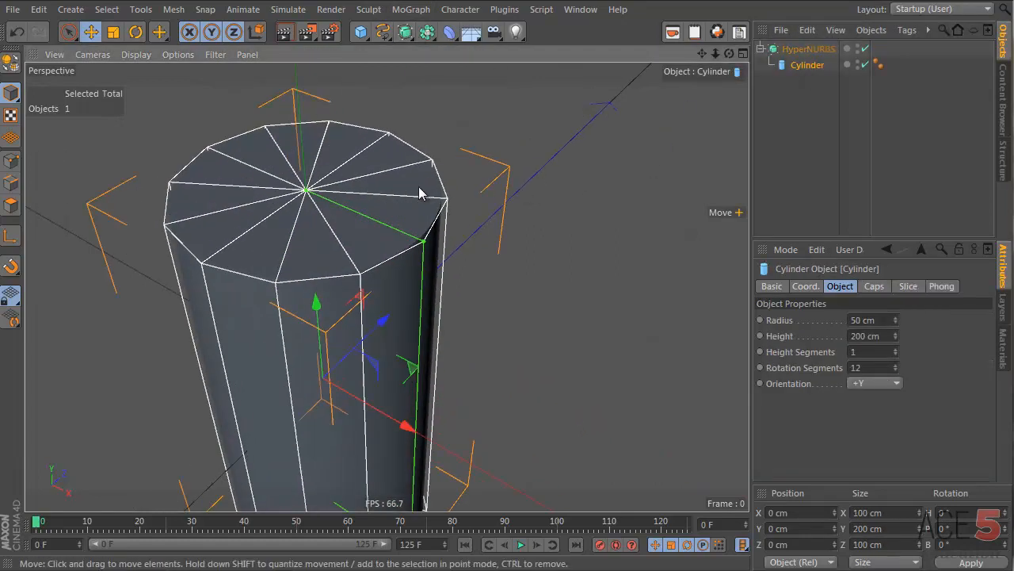
{"action": "left_click_drag", "start_coordinate": [419, 194], "coordinate": [776, 135], "text": "alt"}
{"action": "left_click", "coordinate": [777, 135]}
{"action": "scroll", "coordinate": [397, 260], "scroll_direction": "up", "scroll_amount": 2}
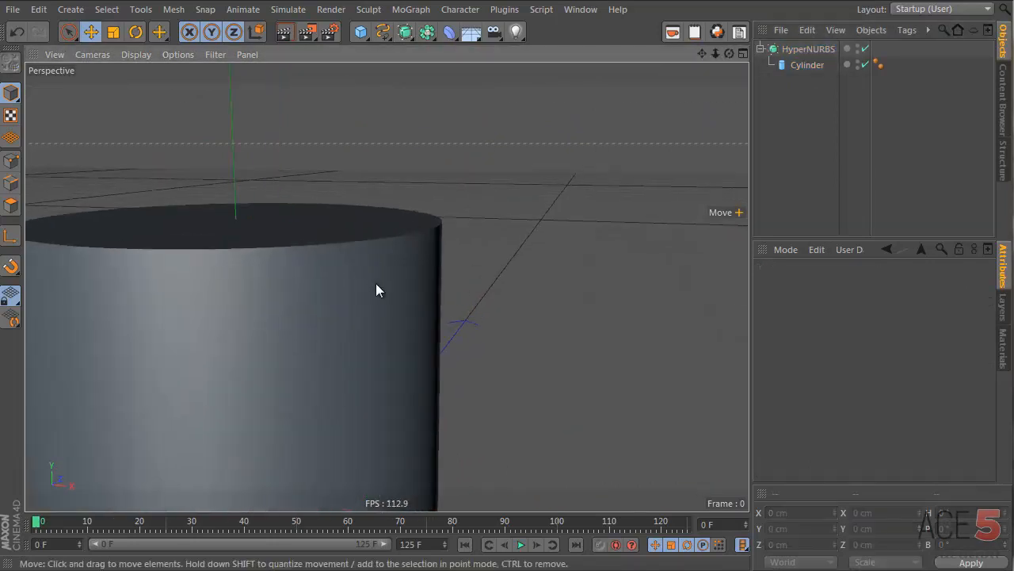
{"action": "scroll", "coordinate": [375, 283], "scroll_direction": "down", "scroll_amount": 3}
Step: Convert the cylinder to an editable polygon object and switch to polygon mode
{"action": "left_click", "coordinate": [806, 66]}
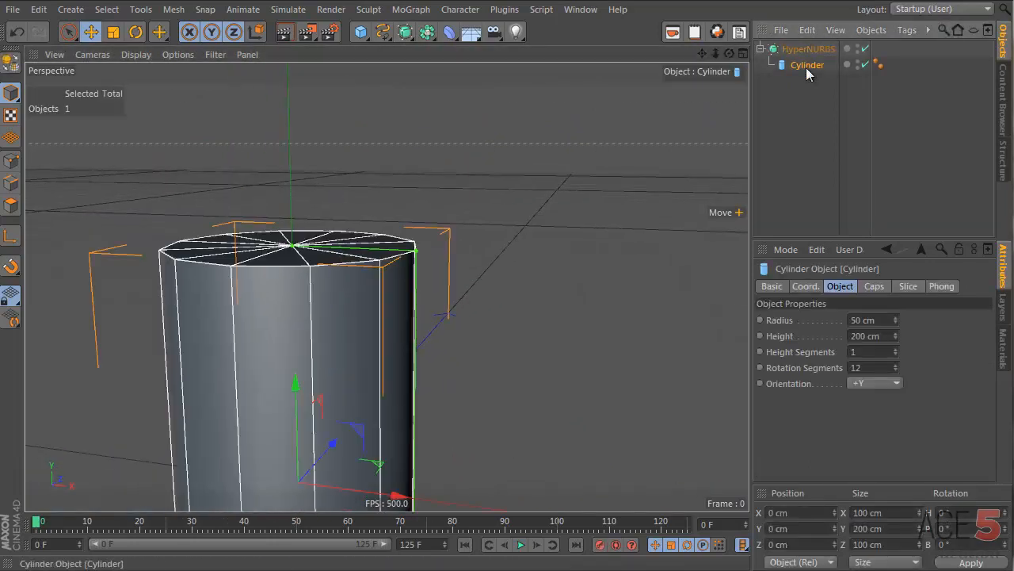
{"action": "left_click", "coordinate": [10, 62]}
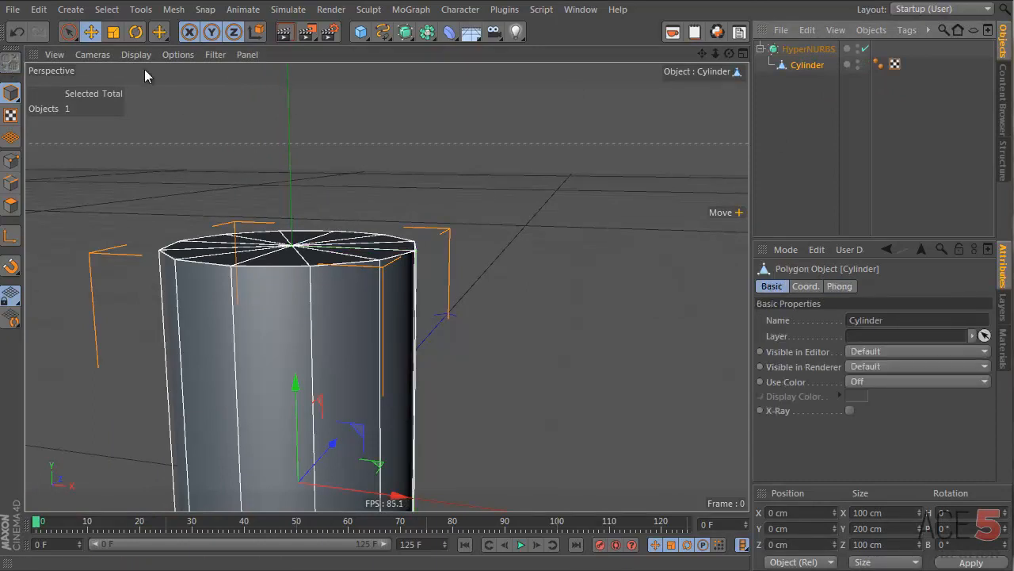
{"action": "left_click_drag", "start_coordinate": [351, 235], "coordinate": [371, 307], "text": "alt"}
{"action": "right_click_drag", "start_coordinate": [357, 267], "coordinate": [393, 268], "text": "alt"}
{"action": "key", "text": "Return"}
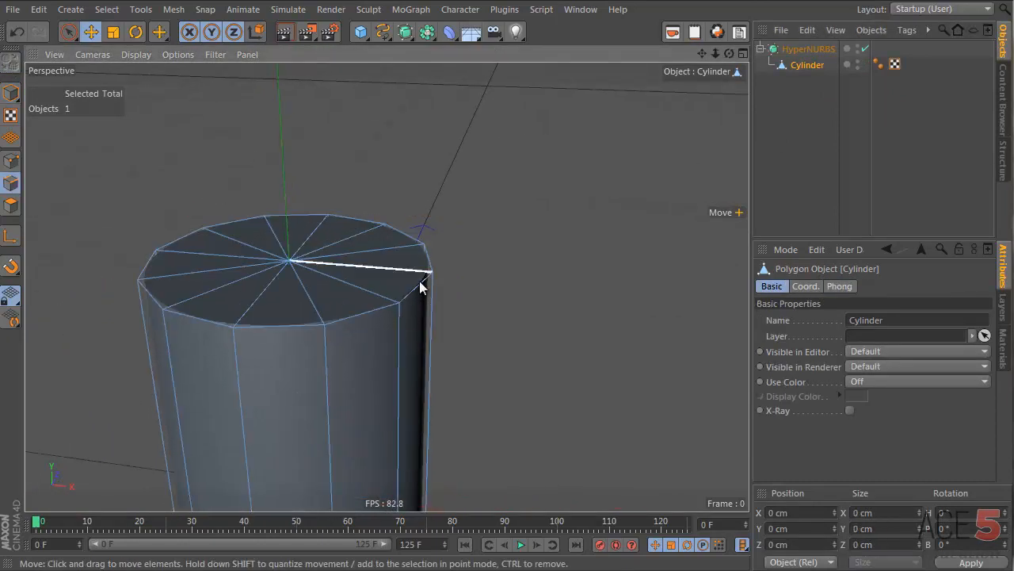
{"action": "key", "text": "Return"}
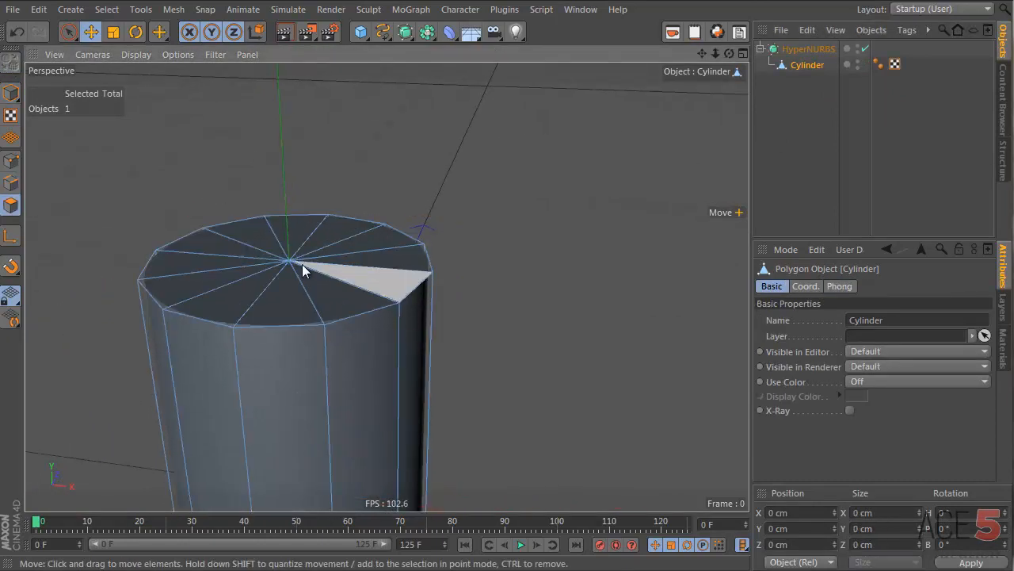
Step: Lift the twelve top cap polygons about 33 cm off the cylinder, undo the move and clear the selection
{"action": "left_click_drag", "start_coordinate": [300, 254], "coordinate": [277, 264]}
{"action": "key", "text": "ctrl+z"}
{"action": "key", "text": "9"}
{"action": "left_click", "coordinate": [290, 261]}
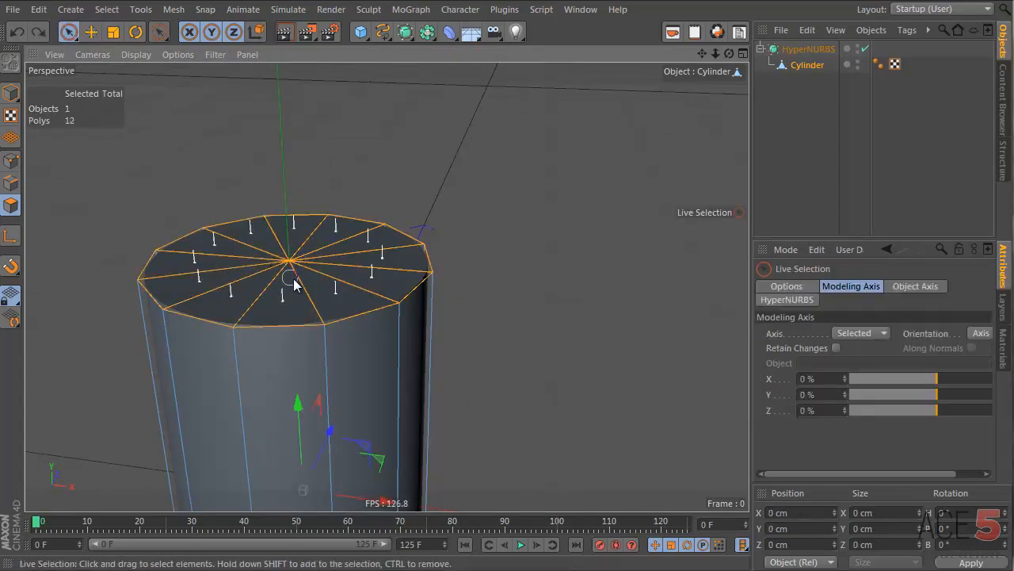
{"action": "left_click_drag", "start_coordinate": [287, 172], "coordinate": [279, 68]}
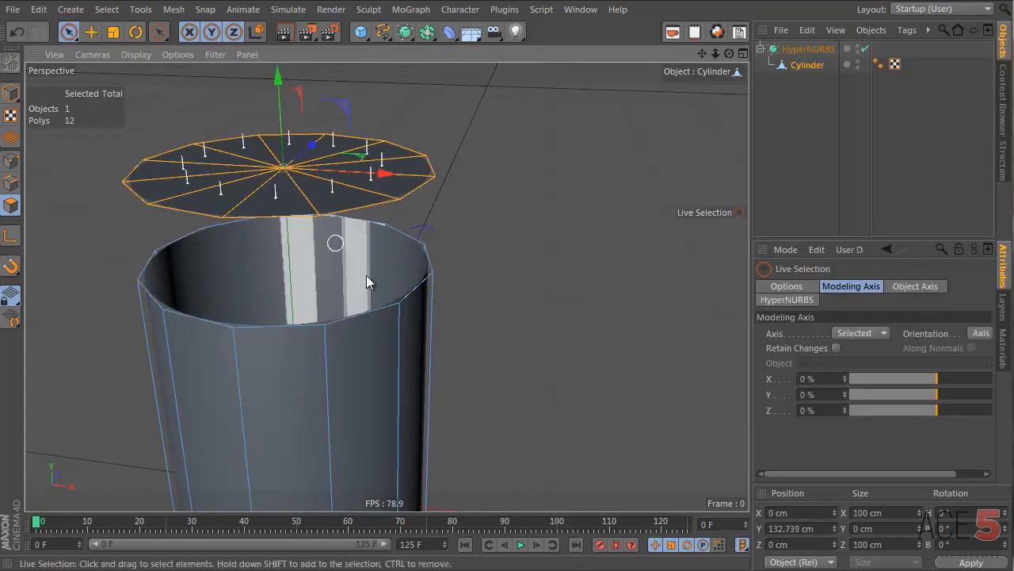
{"action": "left_click_drag", "start_coordinate": [367, 281], "coordinate": [202, 142], "text": "alt"}
{"action": "left_click_drag", "start_coordinate": [341, 119], "coordinate": [343, 262], "text": "alt"}
{"action": "key", "text": "ctrl+z"}
{"action": "right_click_drag", "start_coordinate": [342, 261], "coordinate": [377, 216], "text": "alt"}
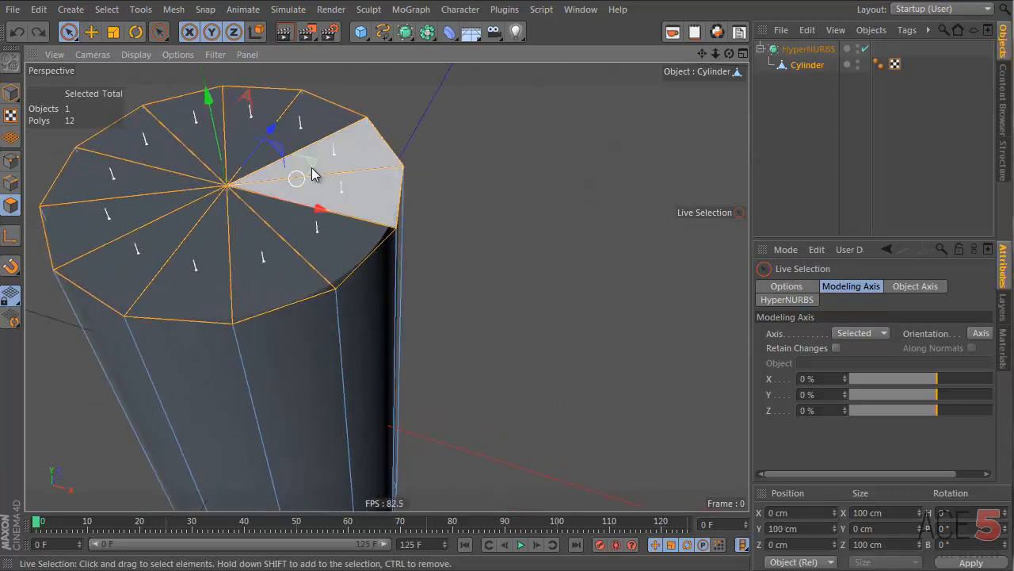
{"action": "left_click", "coordinate": [583, 127]}
Step: Select all of the cylinder's polygons and run Optimize to weld the caps to the body
{"action": "right_click_drag", "start_coordinate": [370, 310], "coordinate": [385, 335], "text": "alt"}
{"action": "left_click_drag", "start_coordinate": [386, 335], "coordinate": [349, 219], "text": "alt"}
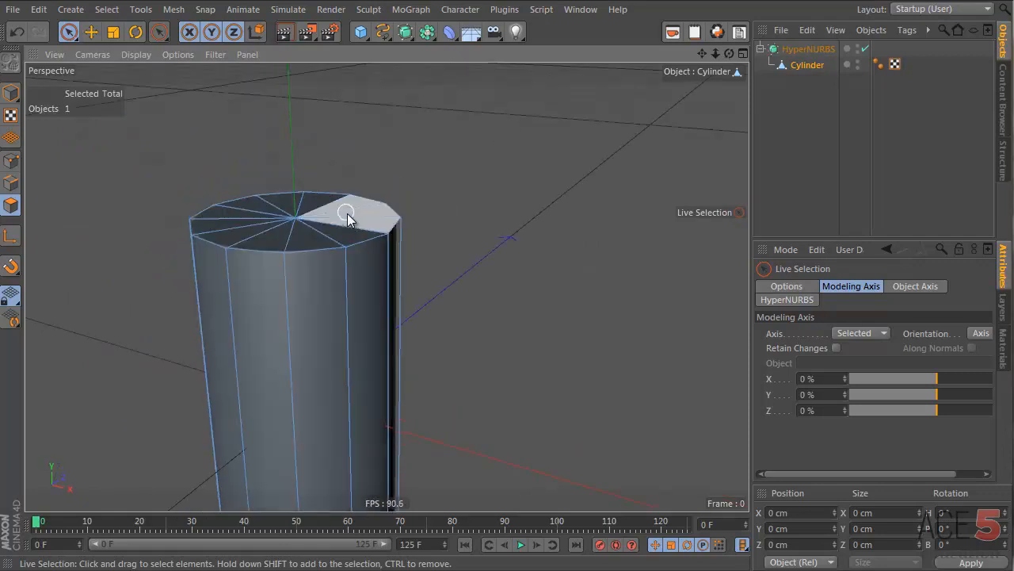
{"action": "key", "text": "ctrl+a"}
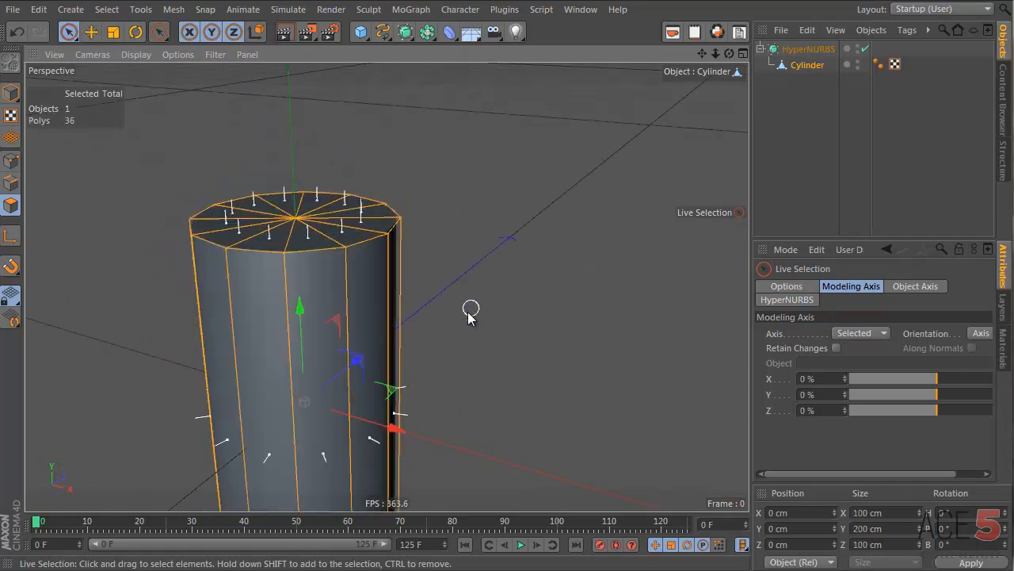
{"action": "left_click_drag", "start_coordinate": [468, 314], "coordinate": [467, 224], "text": "alt"}
{"action": "right_click", "coordinate": [451, 187]}
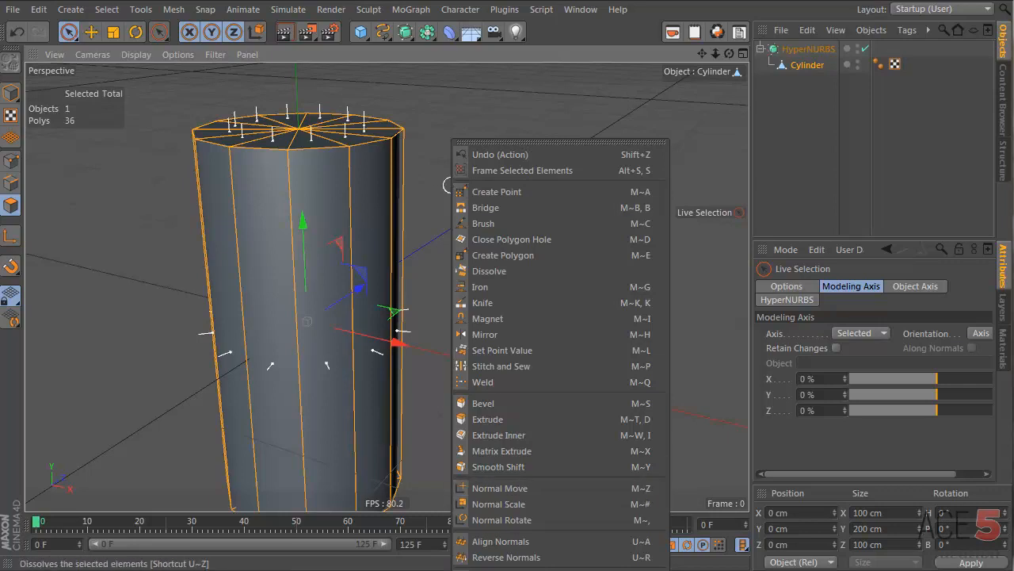
{"action": "key", "text": "Escape"}
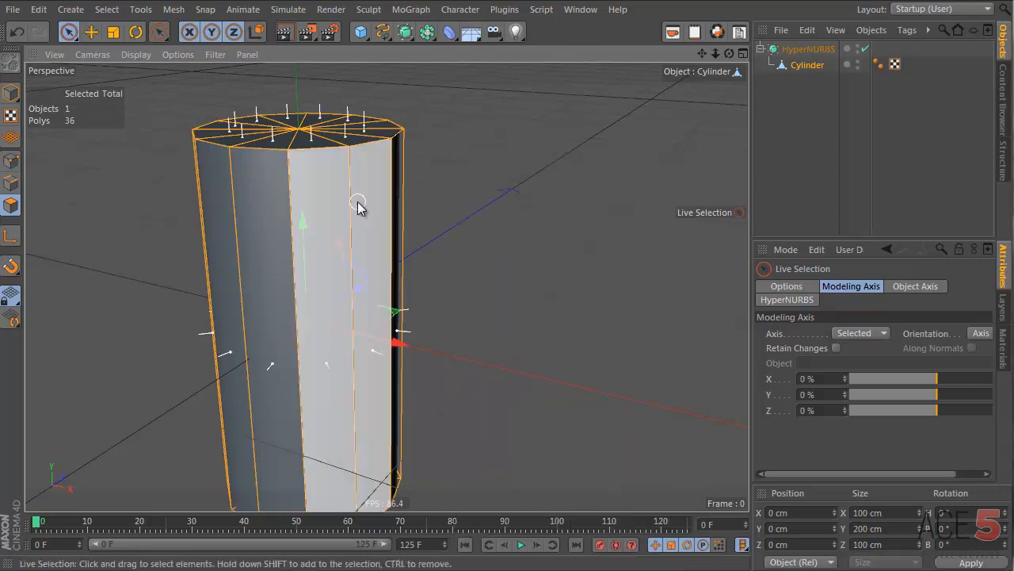
{"action": "key", "text": "shift+c"}
{"action": "type", "text": "optim"}
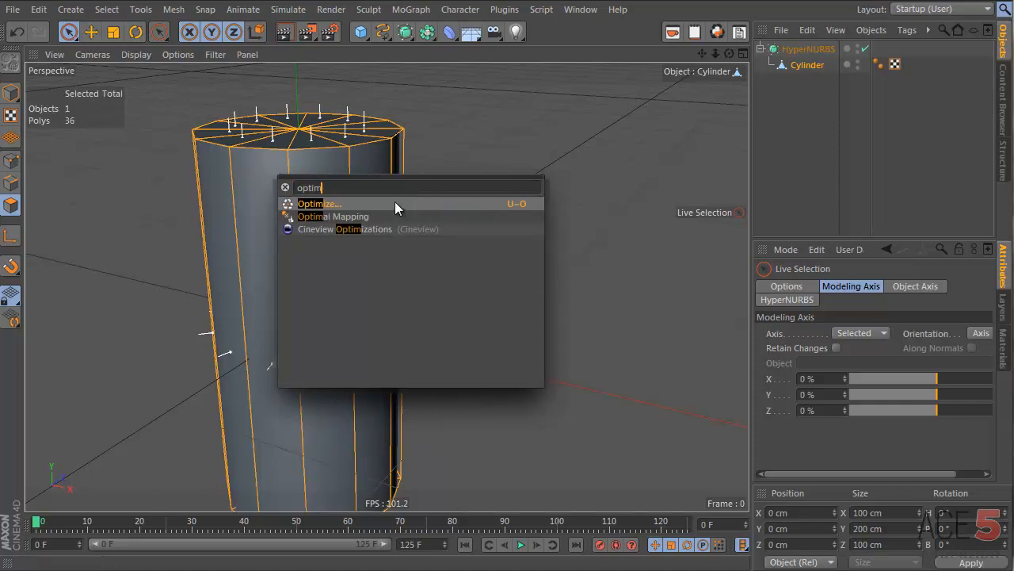
{"action": "left_click", "coordinate": [395, 203]}
{"action": "left_click_drag", "start_coordinate": [311, 182], "coordinate": [339, 207], "text": "alt"}
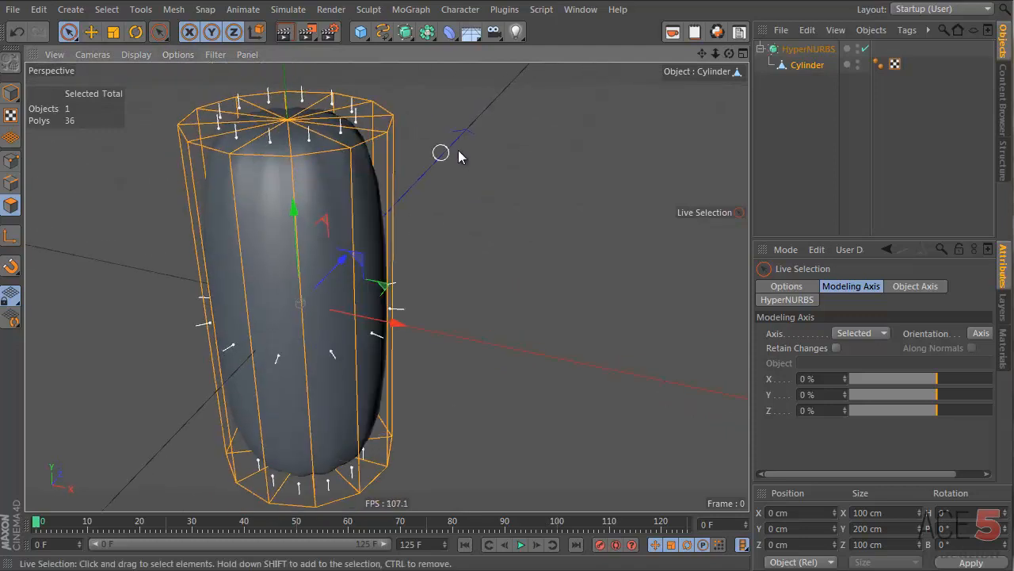
Step: Examine the Optimize options for the cylinder and close the dialog without applying them
{"action": "key", "text": "u"}
{"action": "key", "text": "o"}
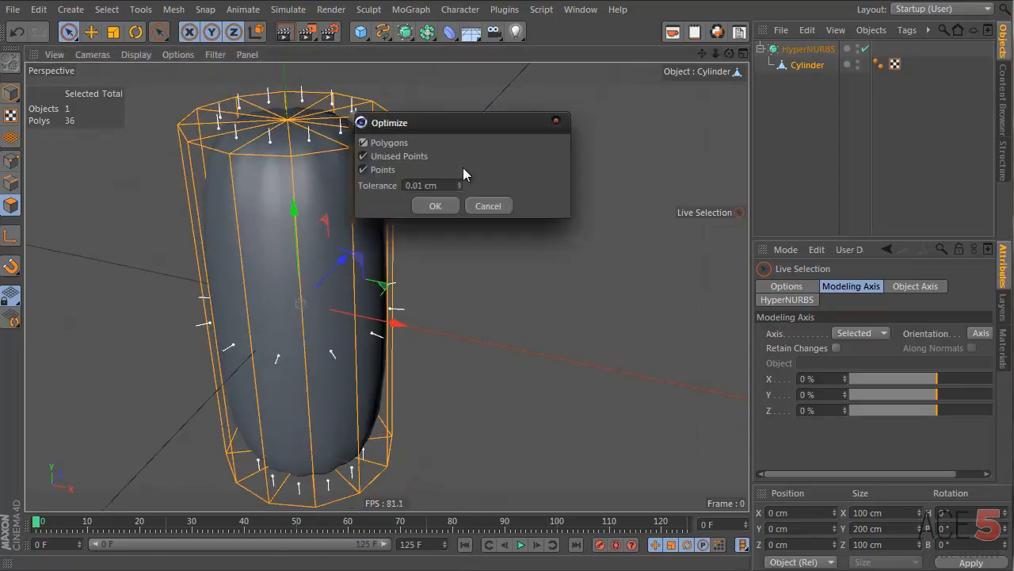
{"action": "left_click", "coordinate": [557, 121]}
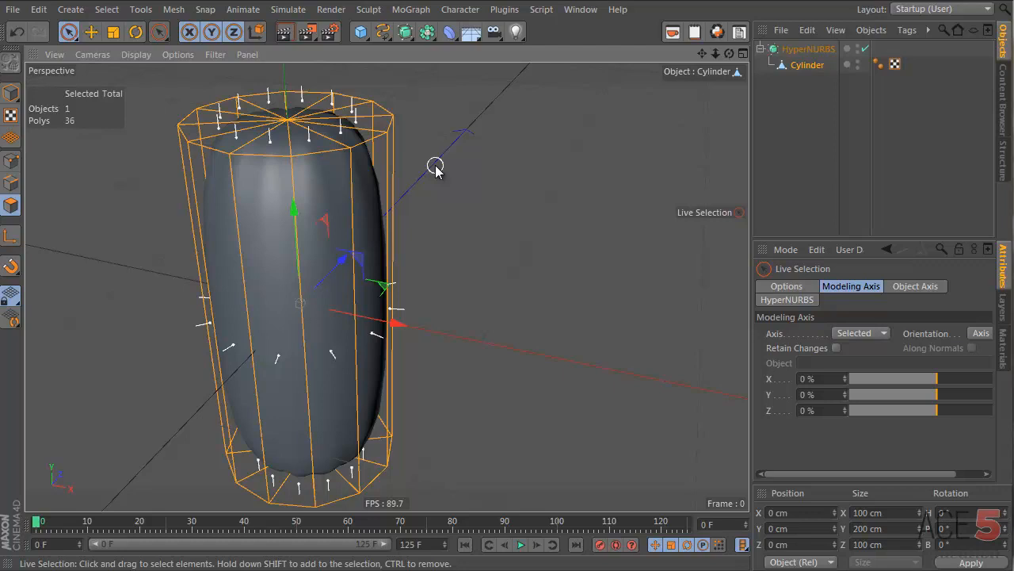
{"action": "mouse_move", "coordinate": [312, 330]}
{"action": "left_mouse_down", "text": "alt"}
{"action": "mouse_move", "coordinate": [278, 191]}
{"action": "mouse_move", "coordinate": [314, 329]}
{"action": "left_mouse_up", "text": "alt"}
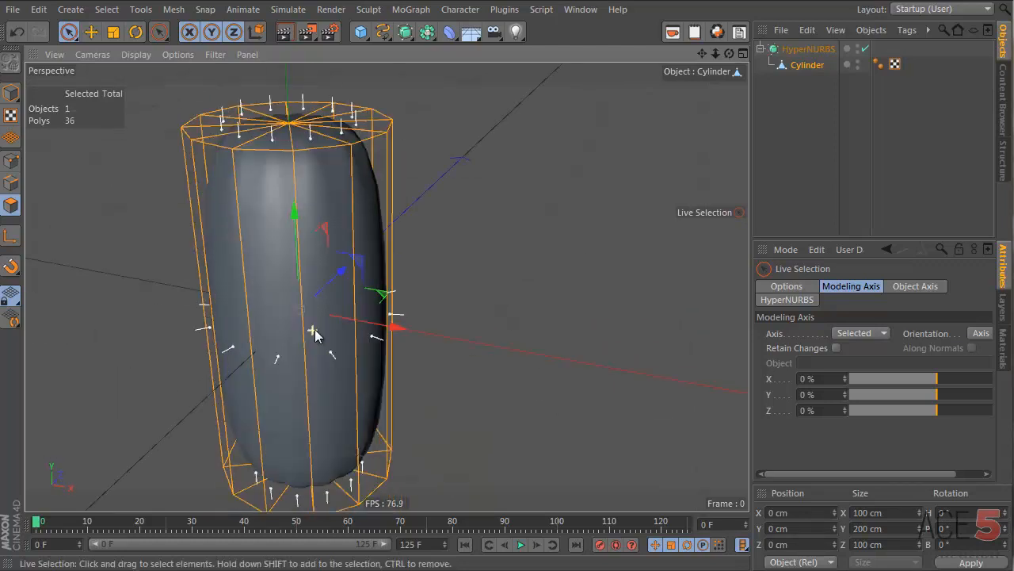
{"action": "right_click_drag", "start_coordinate": [313, 204], "coordinate": [363, 191], "text": "alt"}
{"action": "middle_click_drag", "start_coordinate": [364, 236], "coordinate": [372, 314], "text": "alt"}
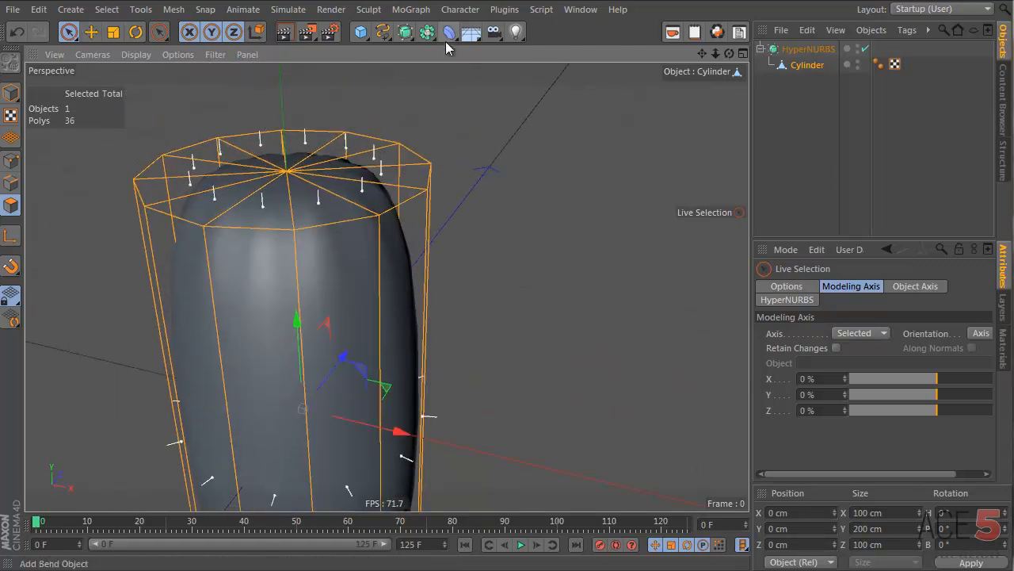
{"action": "left_click", "coordinate": [359, 32]}
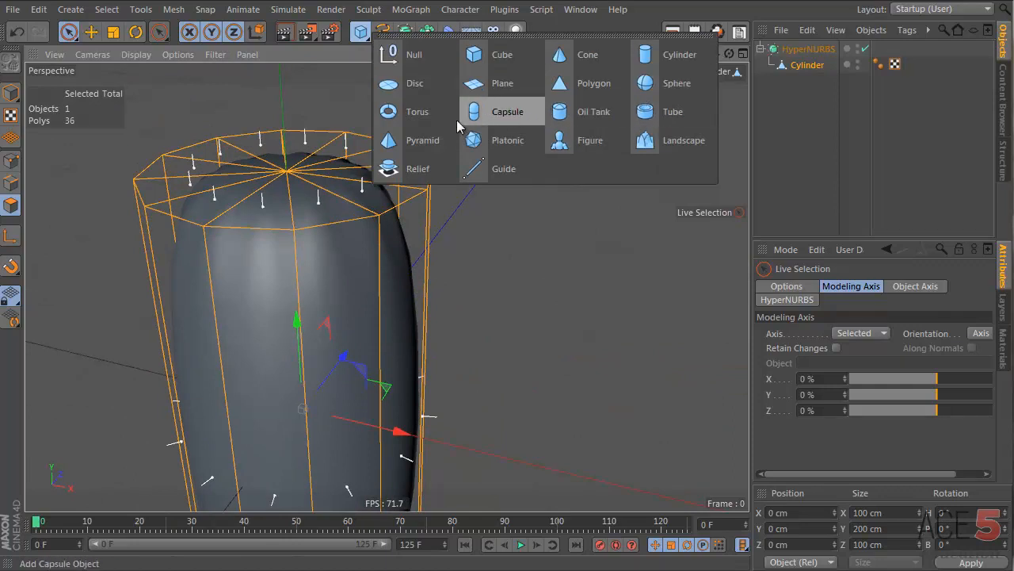
{"action": "left_click_drag", "start_coordinate": [360, 280], "coordinate": [241, 235], "text": "alt"}
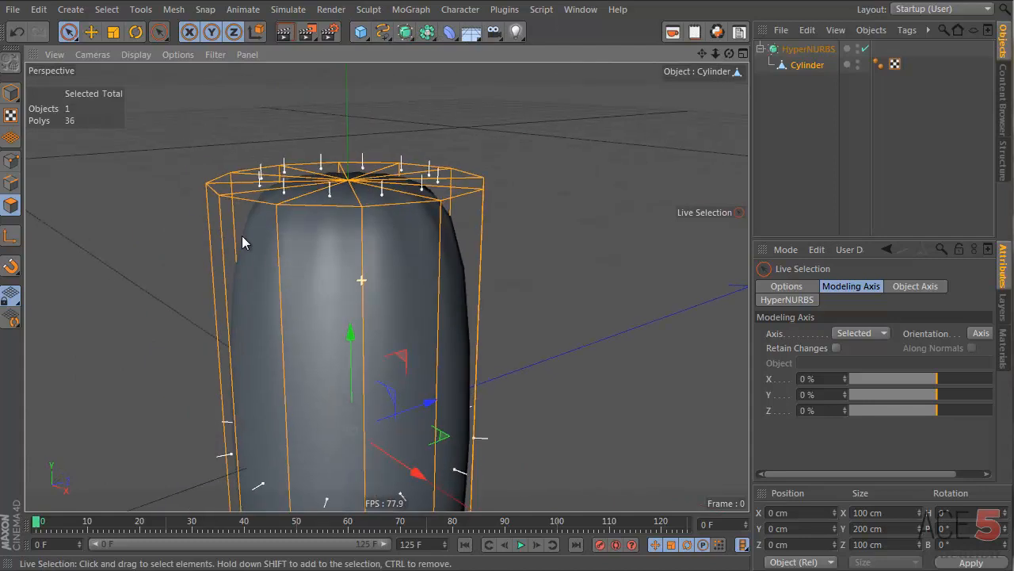
Step: Cut two edge loops around the cylinder close to its top rim, using the Knife in Loop mode
{"action": "right_click_drag", "start_coordinate": [331, 261], "coordinate": [401, 253], "text": "alt"}
{"action": "left_click_drag", "start_coordinate": [326, 198], "coordinate": [327, 273], "text": "alt"}
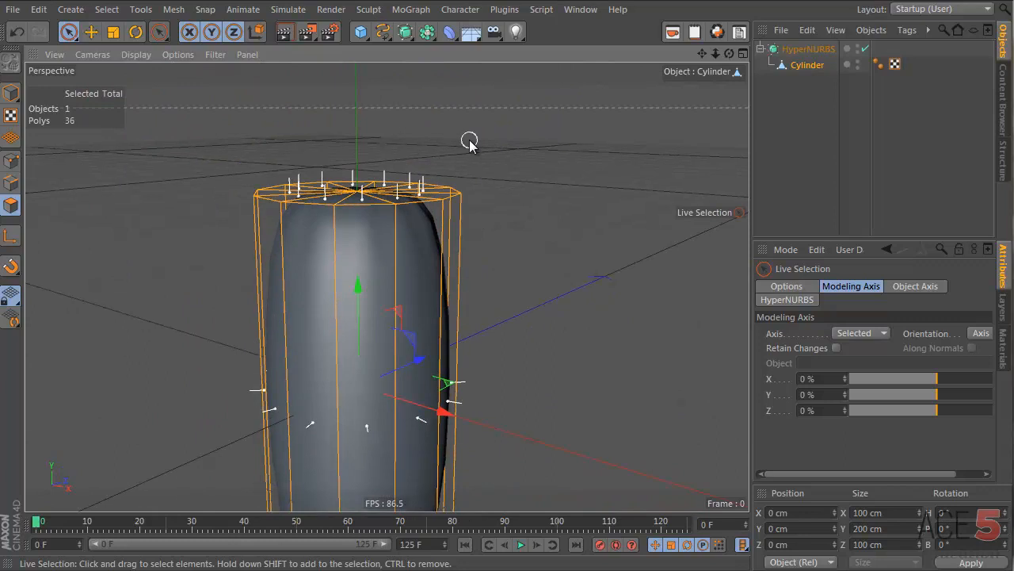
{"action": "left_click_drag", "start_coordinate": [407, 222], "coordinate": [403, 328], "text": "alt"}
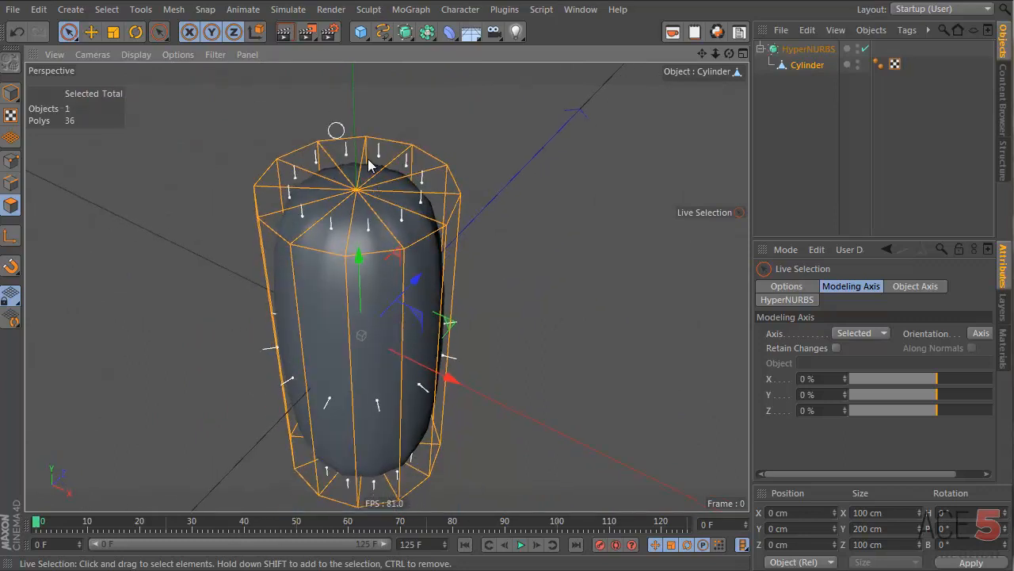
{"action": "key", "text": "k"}
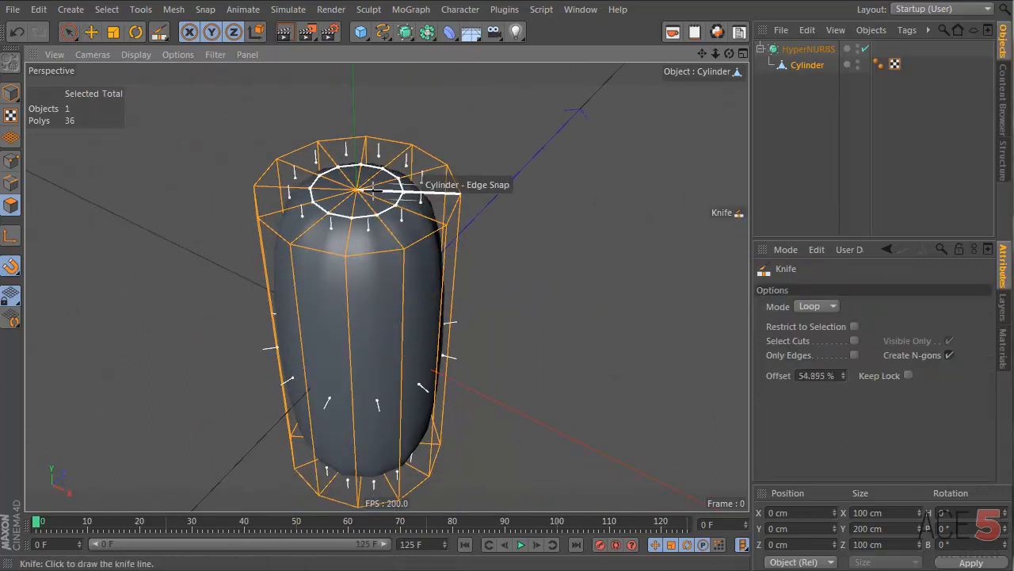
{"action": "left_click", "coordinate": [814, 307]}
{"action": "left_click", "coordinate": [831, 363]}
{"action": "right_click", "coordinate": [537, 130]}
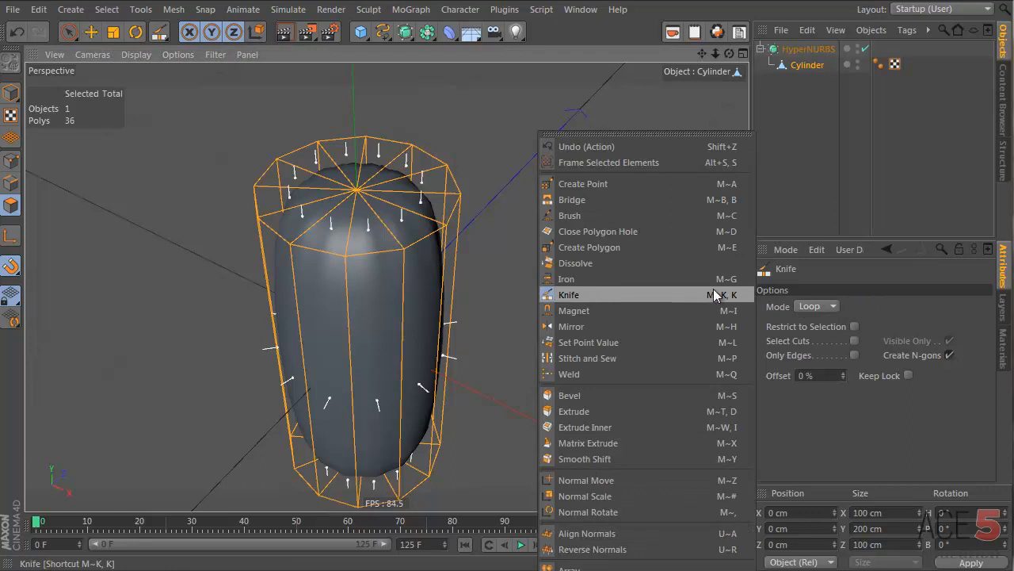
{"action": "left_click", "coordinate": [854, 289]}
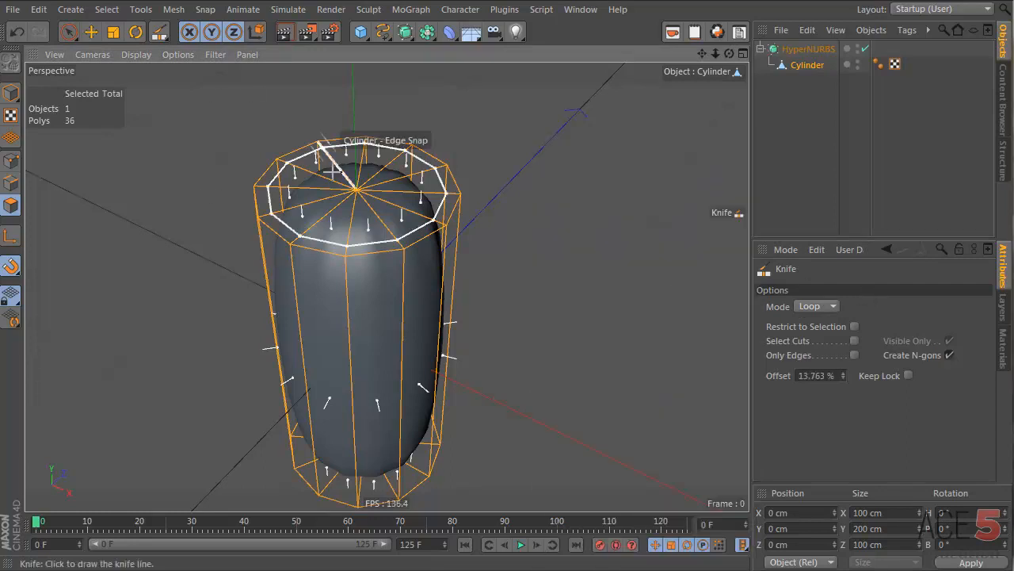
{"action": "right_click_drag", "start_coordinate": [335, 183], "coordinate": [417, 162], "text": "alt"}
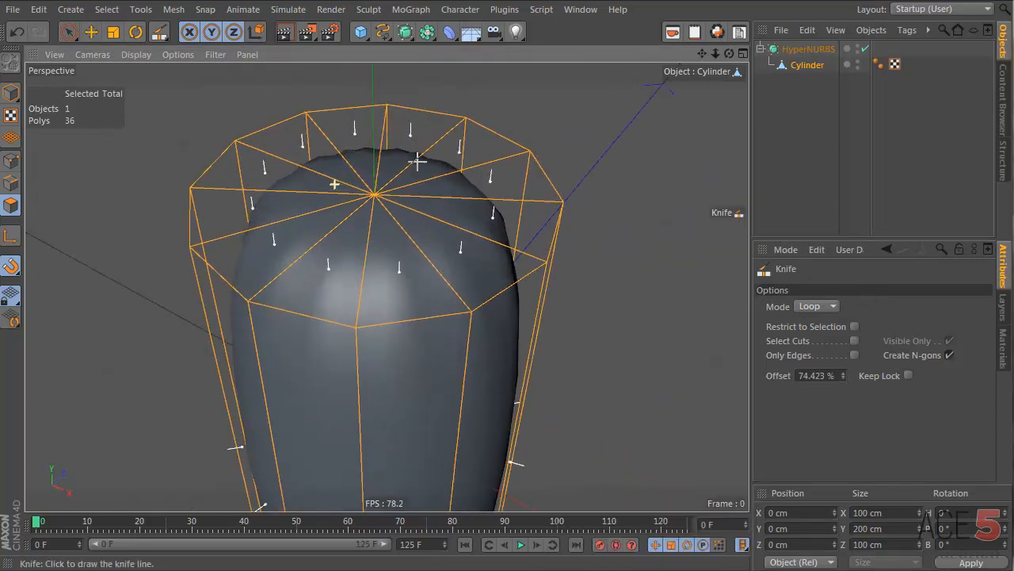
{"action": "left_click", "coordinate": [471, 315]}
{"action": "left_click_drag", "start_coordinate": [472, 311], "coordinate": [415, 328], "text": "alt"}
{"action": "left_click", "coordinate": [497, 373]}
Step: Examine the top edge of the smoothed shape with no object selected
{"action": "left_click", "coordinate": [808, 134]}
{"action": "right_click_drag", "start_coordinate": [414, 328], "coordinate": [486, 318], "text": "alt"}
{"action": "scroll", "coordinate": [485, 379], "scroll_direction": "up", "scroll_amount": 3}
{"action": "left_click_drag", "start_coordinate": [485, 379], "coordinate": [451, 190], "text": "alt"}
{"action": "right_click_drag", "start_coordinate": [468, 346], "coordinate": [402, 355], "text": "alt"}
{"action": "left_click_drag", "start_coordinate": [416, 344], "coordinate": [429, 368], "text": "alt"}
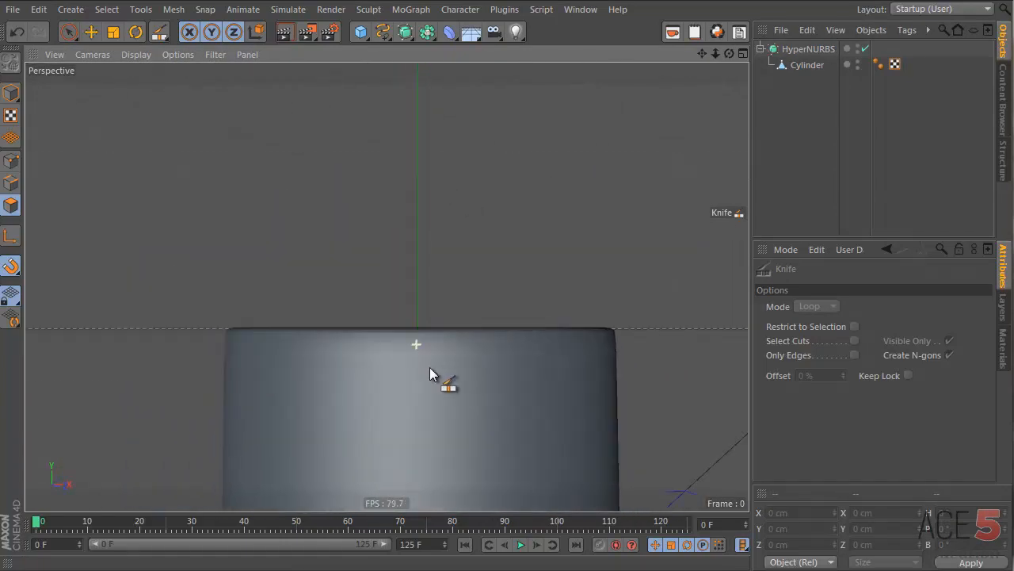
Step: Switch the cylinder to edge mode with the Move tool and undo the extra loop cut on its top cap
{"action": "left_click", "coordinate": [807, 66]}
{"action": "left_click_drag", "start_coordinate": [500, 226], "coordinate": [487, 374], "text": "alt"}
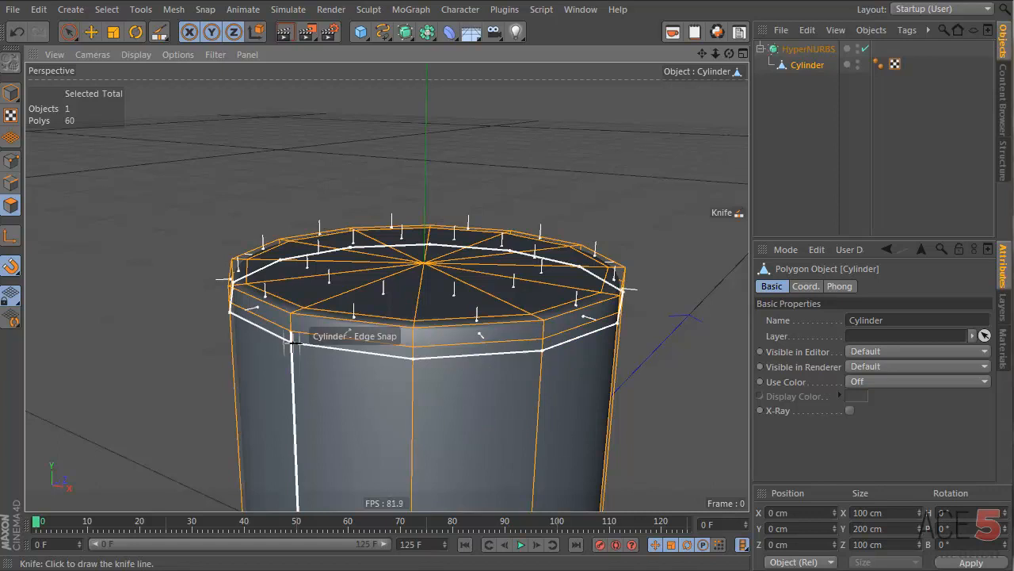
{"action": "left_click", "coordinate": [11, 183]}
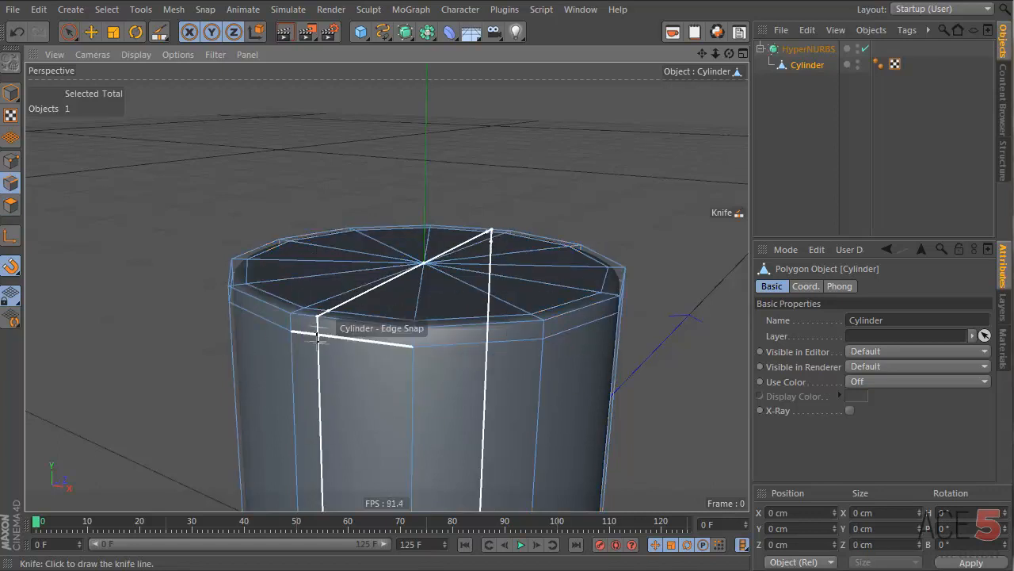
{"action": "key", "text": "e"}
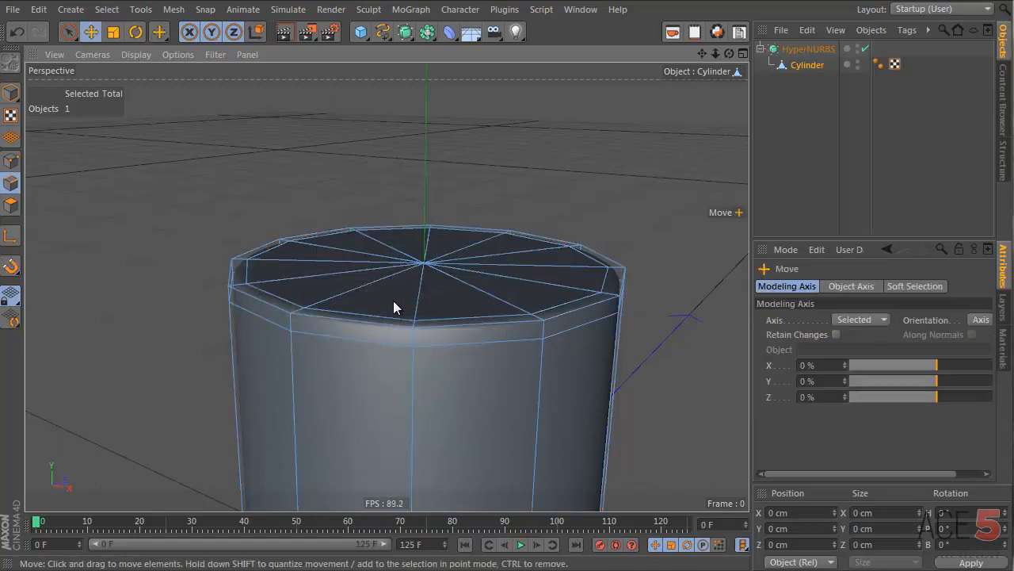
{"action": "left_click", "coordinate": [328, 341]}
{"action": "key", "text": "ctrl+z"}
{"action": "key", "text": "ctrl+z"}
{"action": "key", "text": "ctrl+z"}
{"action": "key", "text": "ctrl+z"}
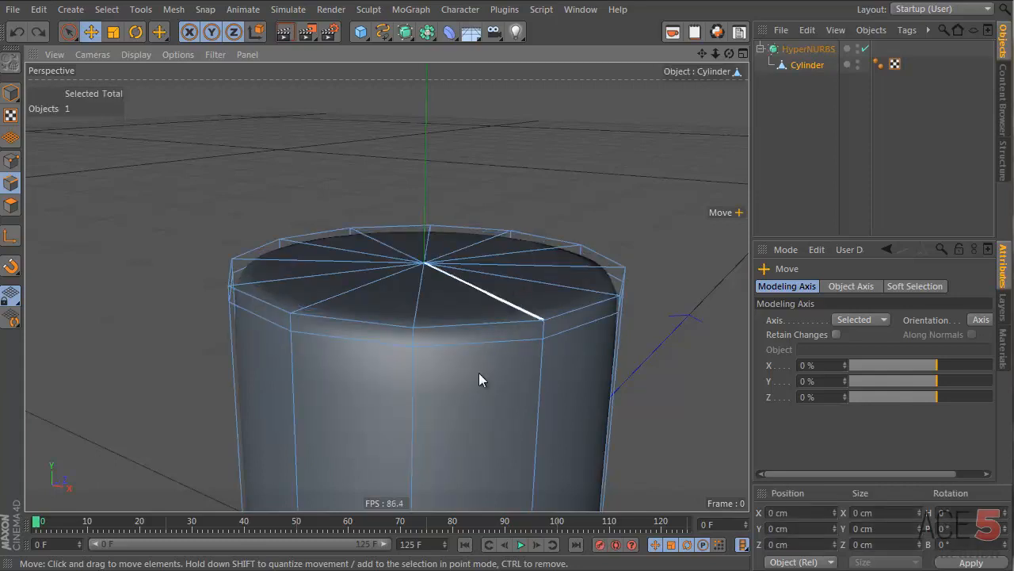
Step: Lower the edge loop below the rim to Y 95.6 cm and pull one of its edges down to about Y 38.3 cm
{"action": "double_click", "coordinate": [354, 342]}
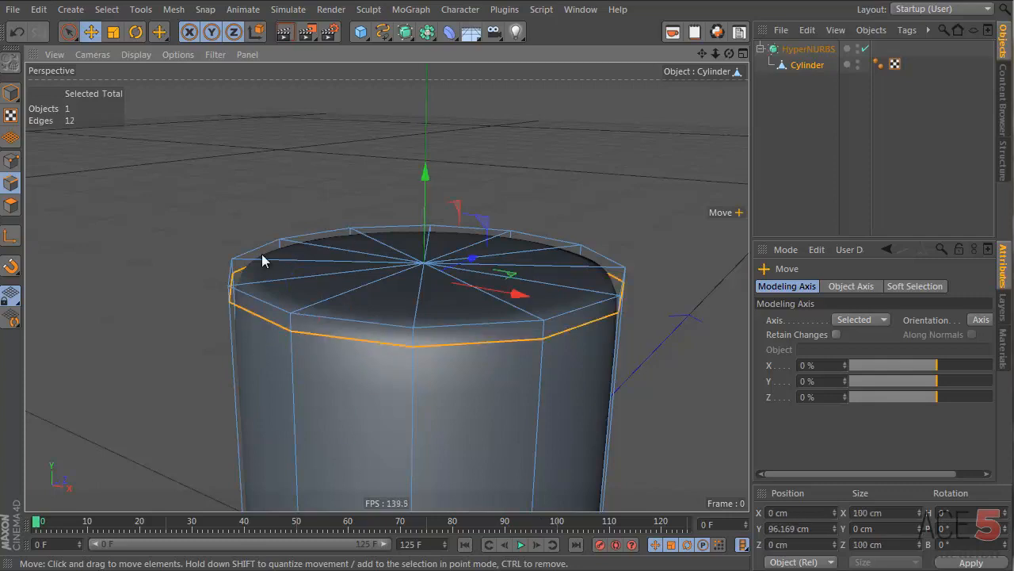
{"action": "mouse_move", "coordinate": [428, 184]}
{"action": "left_mouse_down"}
{"action": "mouse_move", "coordinate": [424, 409]}
{"action": "mouse_move", "coordinate": [418, 184]}
{"action": "mouse_move", "coordinate": [396, 407]}
{"action": "mouse_move", "coordinate": [425, 155]}
{"action": "mouse_move", "coordinate": [421, 441]}
{"action": "mouse_move", "coordinate": [432, 194]}
{"action": "left_mouse_up"}
{"action": "left_click", "coordinate": [351, 340]}
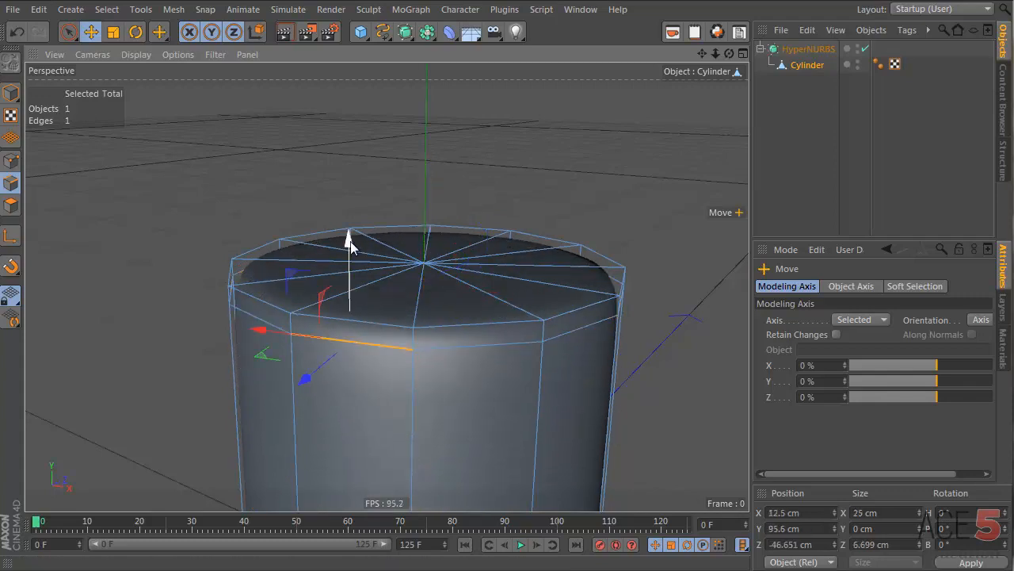
{"action": "left_click_drag", "start_coordinate": [350, 241], "coordinate": [350, 500]}
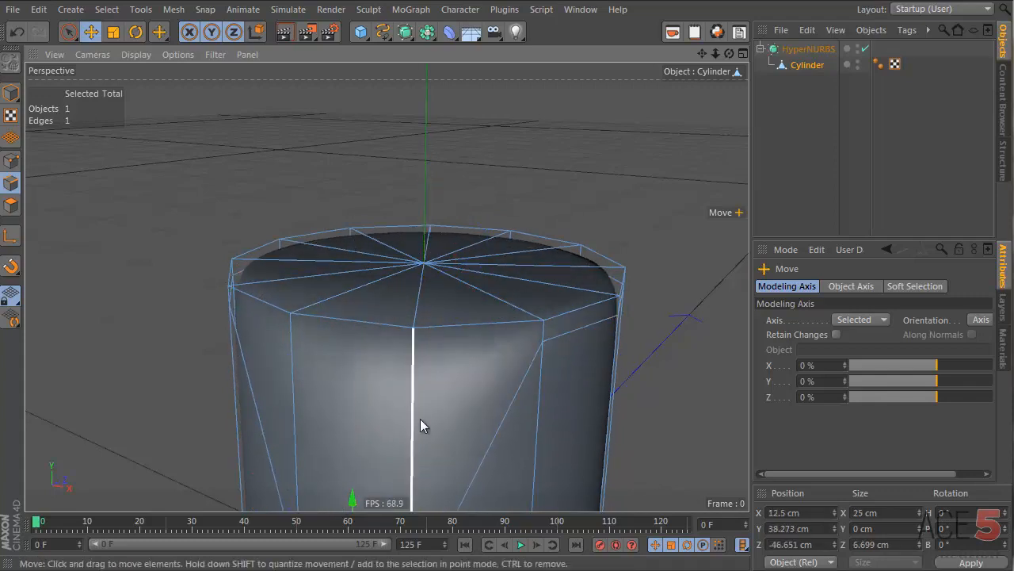
Step: Deselect the cylinder and examine how the displaced edge affects the smoothed surface from several angles
{"action": "right_click_drag", "start_coordinate": [421, 419], "coordinate": [317, 423], "text": "alt"}
{"action": "left_click_drag", "start_coordinate": [452, 403], "coordinate": [364, 435], "text": "alt"}
{"action": "middle_click_drag", "start_coordinate": [466, 432], "coordinate": [412, 289], "text": "alt"}
{"action": "right_click_drag", "start_coordinate": [446, 203], "coordinate": [520, 184], "text": "alt"}
{"action": "left_click", "coordinate": [877, 101]}
{"action": "left_click_drag", "start_coordinate": [450, 226], "coordinate": [443, 163], "text": "alt"}
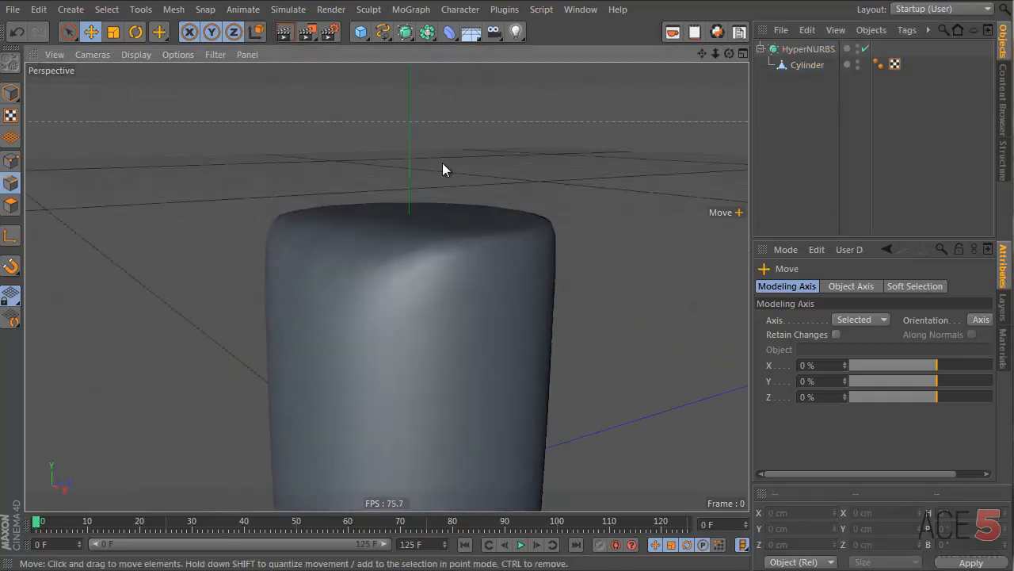
{"action": "left_click_drag", "start_coordinate": [265, 362], "coordinate": [386, 281], "text": "alt"}
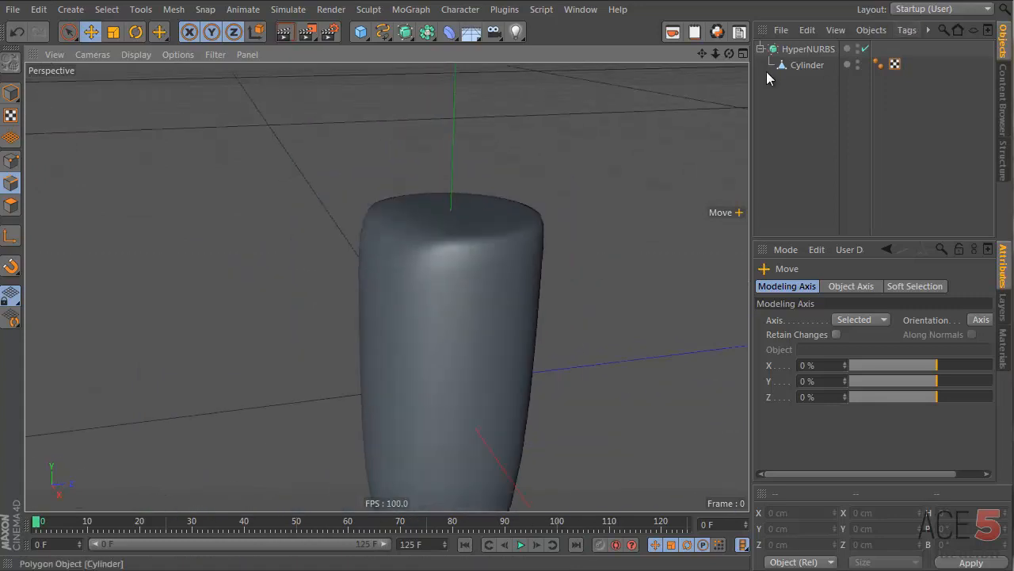
Step: Select a chain of four edges running down the cylinder's side and rotate it about the vertical axis
{"action": "left_click", "coordinate": [462, 345]}
{"action": "left_click", "coordinate": [480, 307]}
{"action": "left_click_drag", "start_coordinate": [516, 321], "coordinate": [444, 317], "text": "alt"}
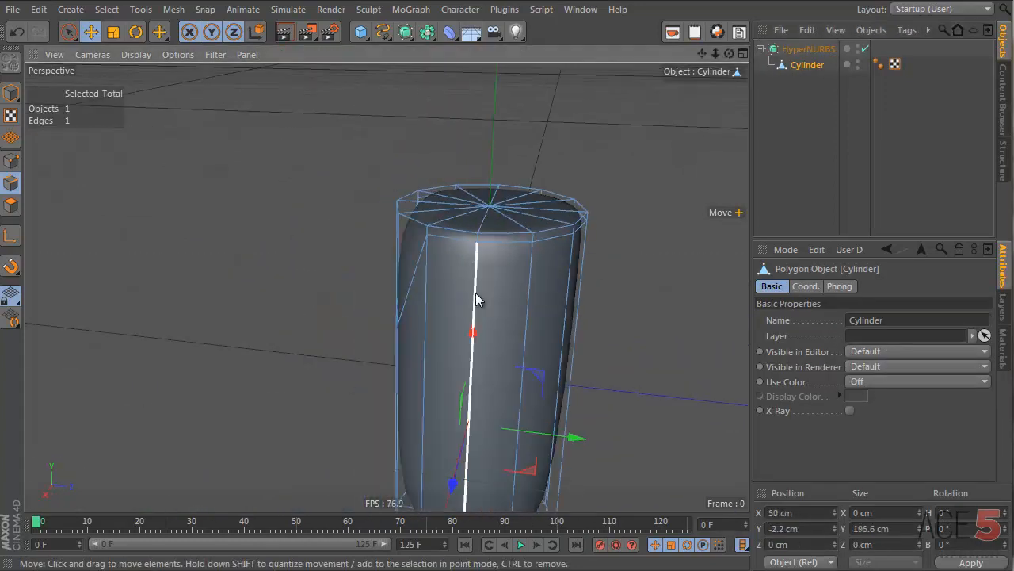
{"action": "double_click", "coordinate": [477, 272]}
{"action": "left_click_drag", "start_coordinate": [534, 396], "coordinate": [365, 301], "text": "alt"}
{"action": "key", "text": "r"}
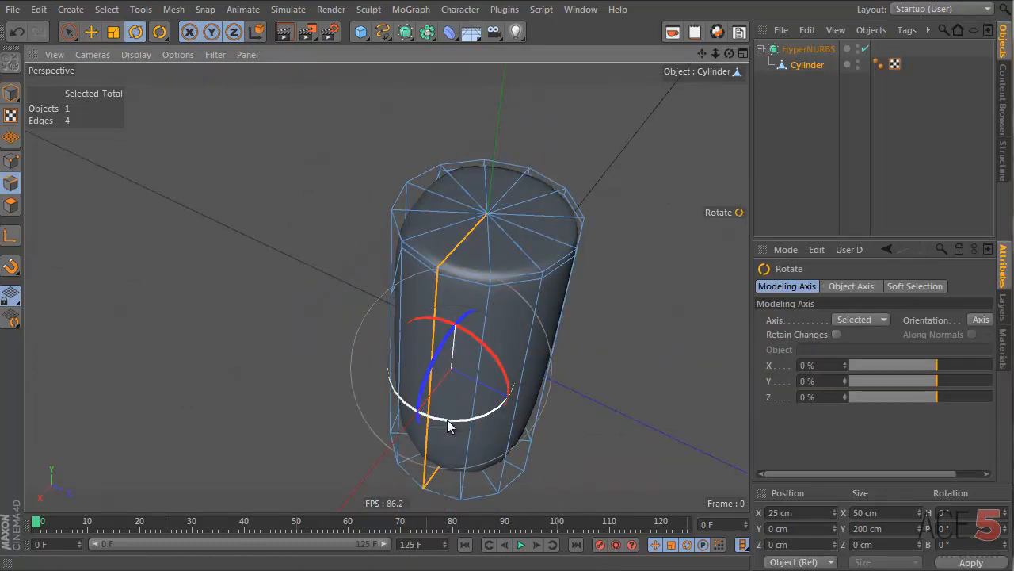
{"action": "left_click_drag", "start_coordinate": [448, 419], "coordinate": [470, 421]}
Step: Move the rotated edge chain against the neighbouring edges, to about X 21 cm and Z 15 cm
{"action": "key", "text": "e"}
{"action": "left_click_drag", "start_coordinate": [534, 412], "coordinate": [515, 333]}
{"action": "scroll", "coordinate": [559, 308], "scroll_direction": "up", "scroll_amount": 6}
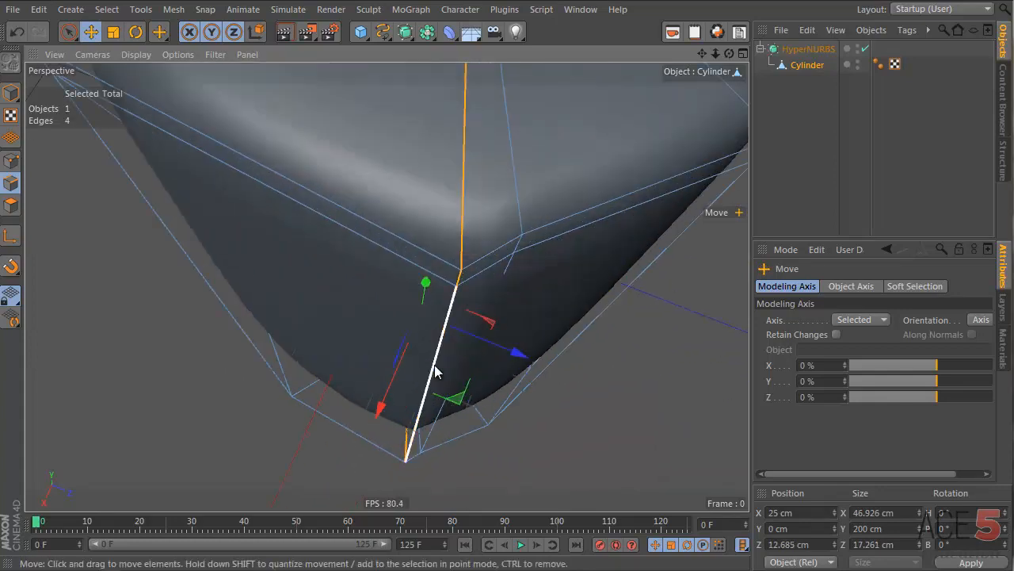
{"action": "left_click_drag", "start_coordinate": [435, 370], "coordinate": [473, 389]}
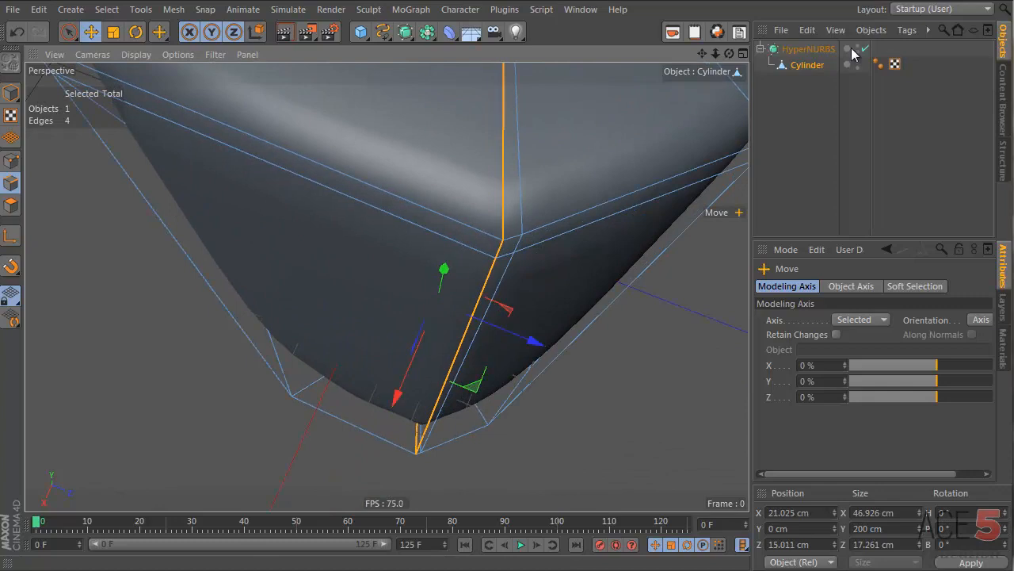
Step: Inspect the deformed shape without selection and delete the HyperNURBS object together with its cylinder
{"action": "left_click", "coordinate": [853, 53]}
{"action": "left_click_drag", "start_coordinate": [478, 242], "coordinate": [427, 236], "text": "alt"}
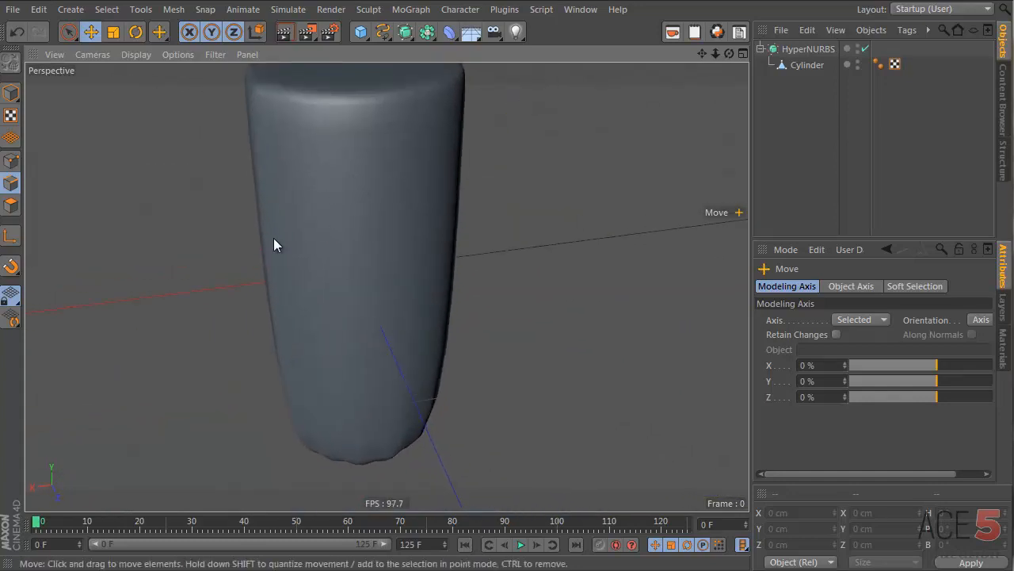
{"action": "left_click_drag", "start_coordinate": [274, 242], "coordinate": [476, 175], "text": "alt"}
{"action": "left_click", "coordinate": [810, 31]}
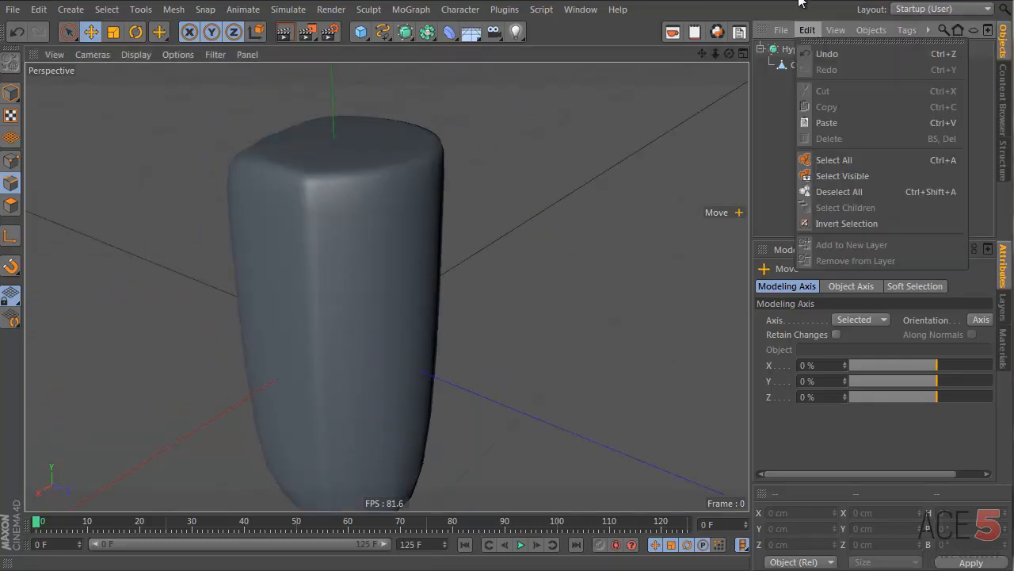
{"action": "left_click", "coordinate": [800, 2]}
{"action": "left_click", "coordinate": [791, 50]}
{"action": "key", "text": "Delete"}
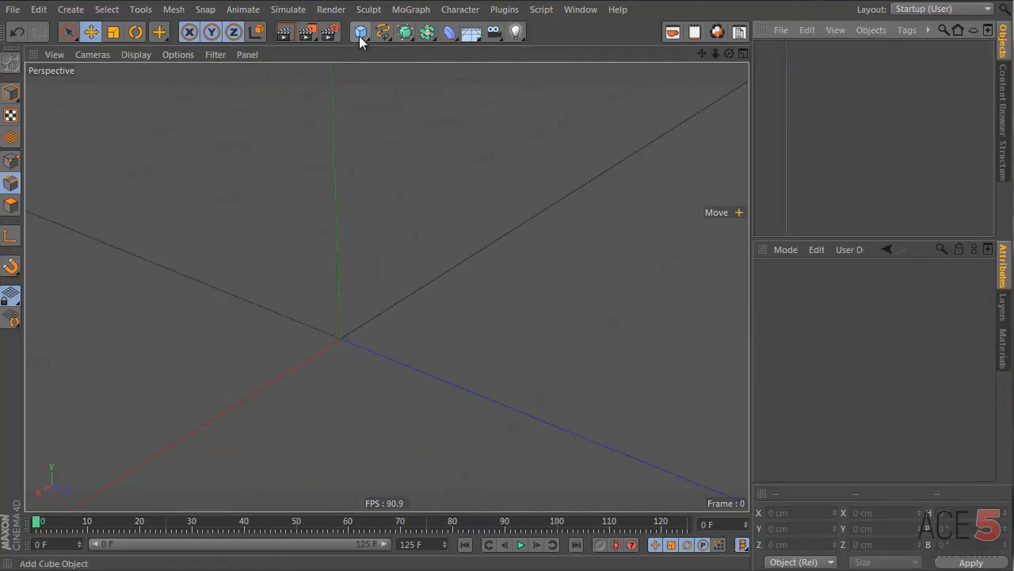
Step: Add a new cylinder primitive and convert it to an editable polygon object
{"action": "left_click_drag", "start_coordinate": [360, 34], "coordinate": [643, 54]}
{"action": "scroll", "coordinate": [199, 288], "scroll_direction": "down", "scroll_amount": 3}
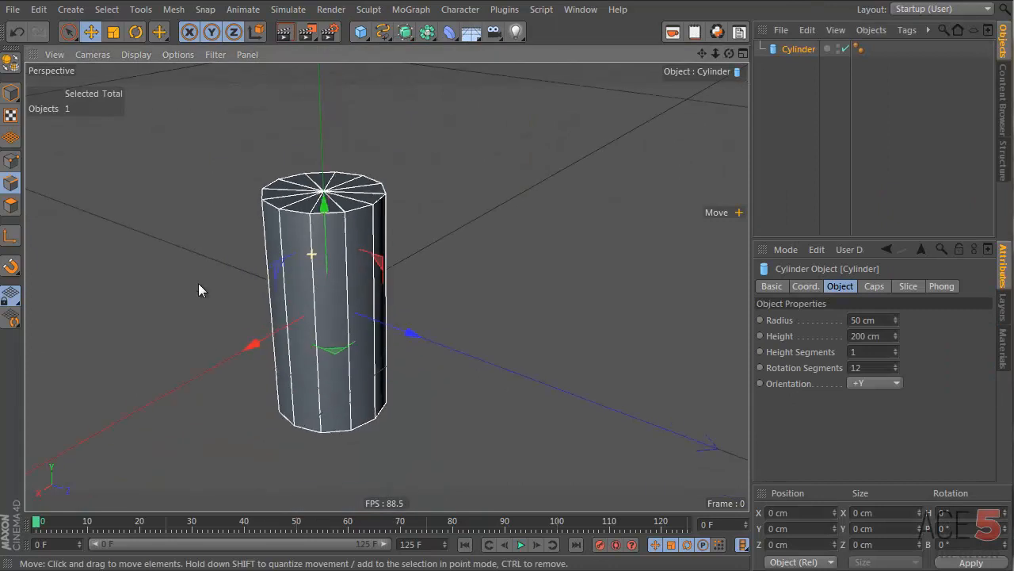
{"action": "left_click_drag", "start_coordinate": [352, 216], "coordinate": [354, 269], "text": "alt"}
{"action": "key", "text": "c"}
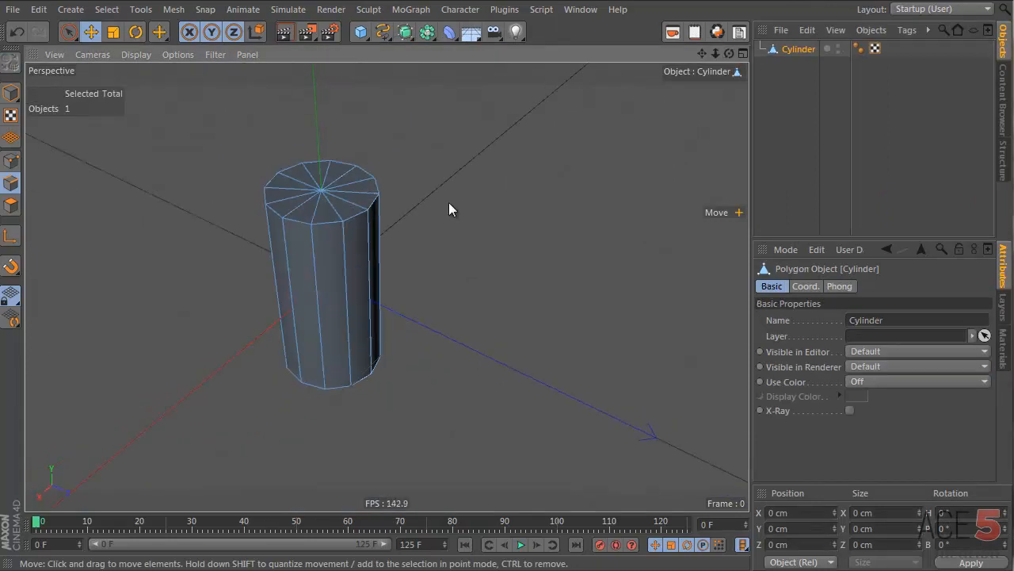
Step: Run Optimize on the new cylinder and place it inside a HyperNURBS object
{"action": "key", "text": "u"}
{"action": "key", "text": "o"}
{"action": "left_click", "coordinate": [420, 238]}
{"action": "left_click", "coordinate": [409, 31], "text": "alt"}
{"action": "left_click_drag", "start_coordinate": [378, 228], "coordinate": [207, 208], "text": "alt"}
{"action": "right_click_drag", "start_coordinate": [381, 204], "coordinate": [428, 198], "text": "alt"}
{"action": "left_click_drag", "start_coordinate": [370, 190], "coordinate": [374, 223], "text": "alt"}
{"action": "right_click_drag", "start_coordinate": [374, 223], "coordinate": [468, 194], "text": "alt"}
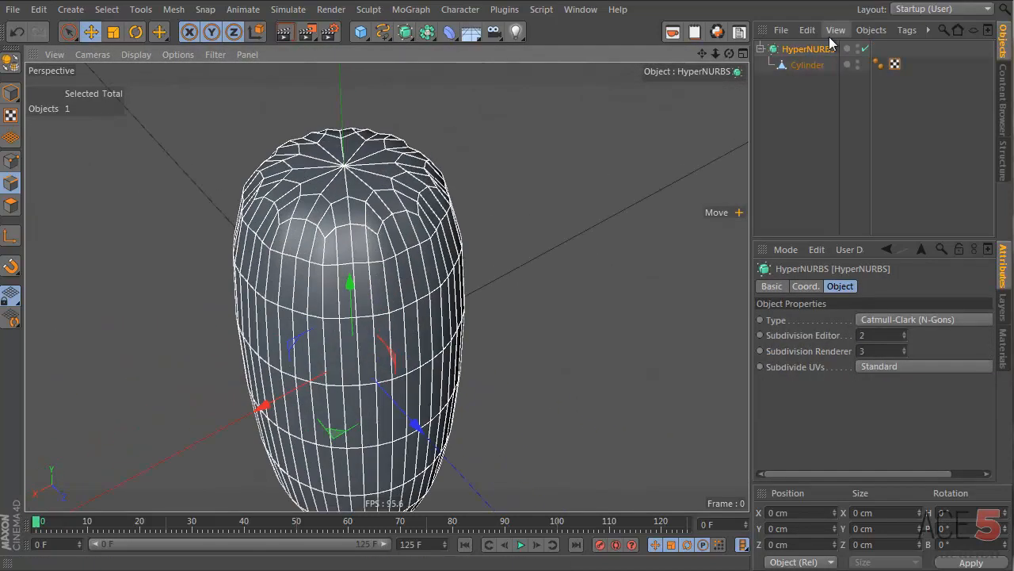
Step: Select the twelve top cap polygons of the smoothed cylinder with Live Selection in polygon mode
{"action": "left_click", "coordinate": [804, 66]}
{"action": "left_click_drag", "start_coordinate": [329, 165], "coordinate": [361, 186], "text": "alt"}
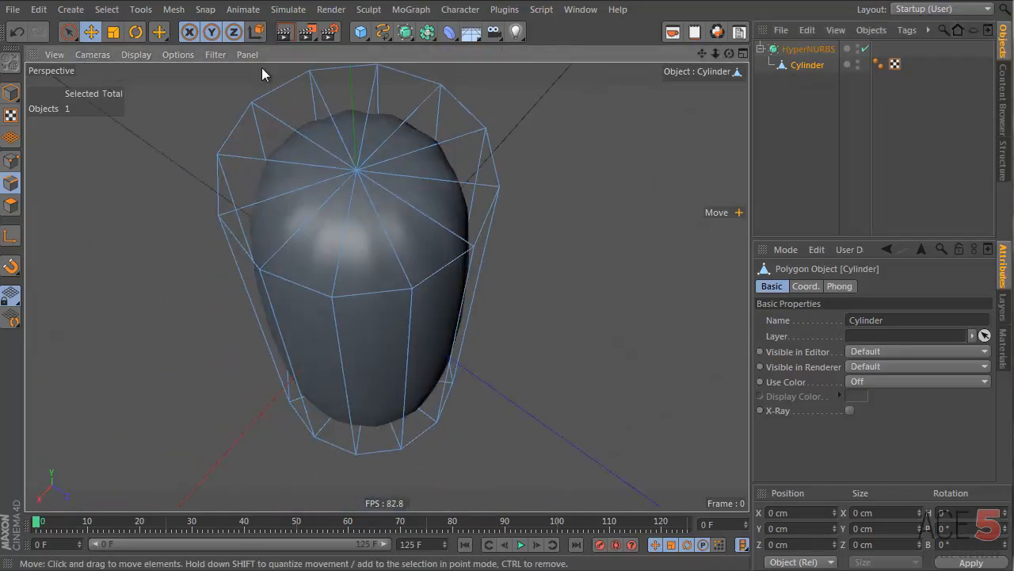
{"action": "left_click", "coordinate": [824, 95]}
{"action": "left_click_drag", "start_coordinate": [401, 229], "coordinate": [373, 215], "text": "alt"}
{"action": "scroll", "coordinate": [373, 215], "scroll_direction": "up", "scroll_amount": 3}
{"action": "left_click", "coordinate": [808, 65]}
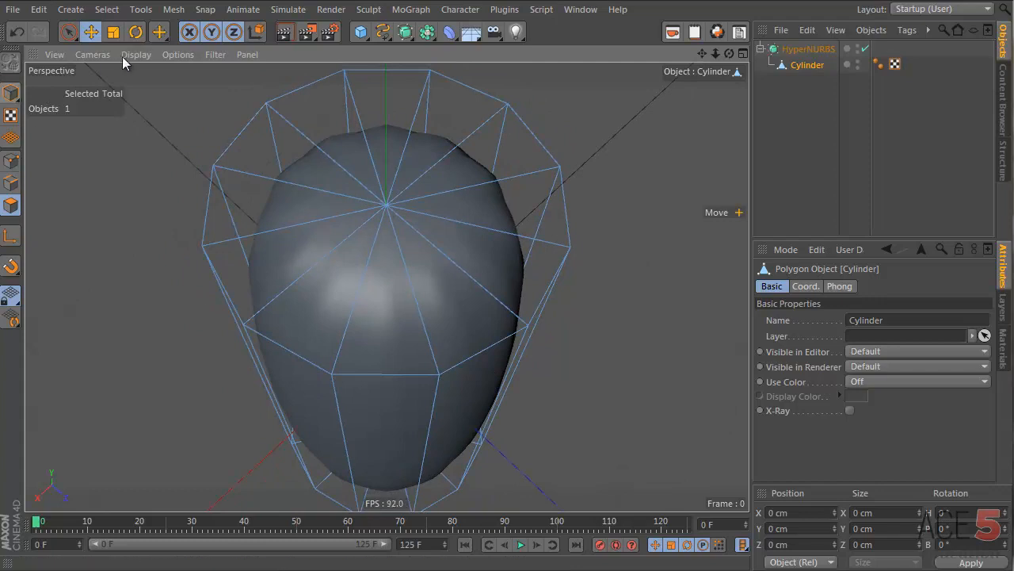
{"action": "mouse_move", "coordinate": [422, 229]}
{"action": "left_mouse_down"}
{"action": "mouse_move", "coordinate": [365, 202]}
{"action": "mouse_move", "coordinate": [378, 236]}
{"action": "mouse_move", "coordinate": [350, 195]}
{"action": "left_mouse_up"}
{"action": "key", "text": "ctrl+z"}
{"action": "key", "text": "9"}
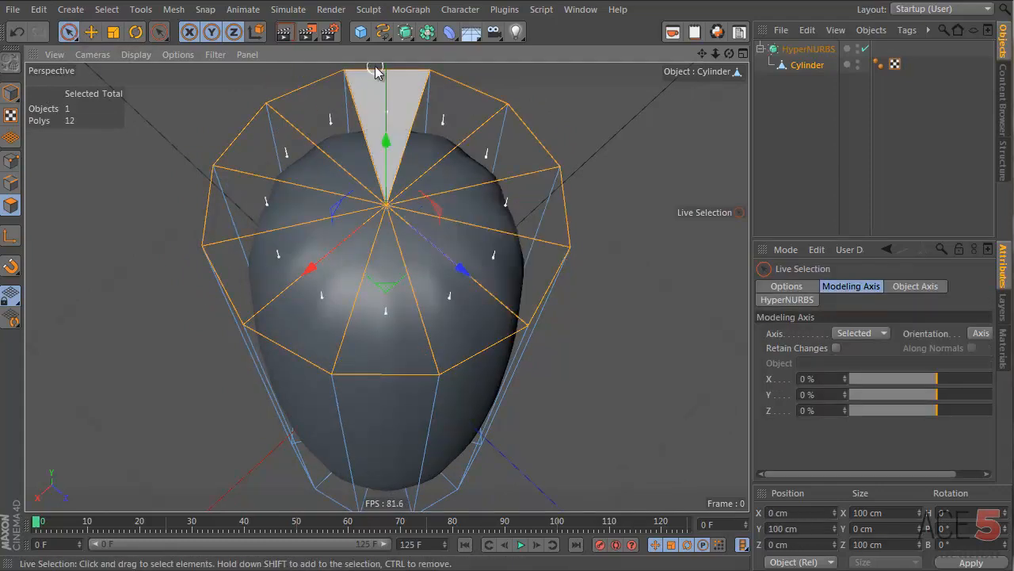
Step: Add a second cylinder primitive and move it beside the smoothed cylinder
{"action": "left_click", "coordinate": [362, 31]}
{"action": "left_click", "coordinate": [669, 55]}
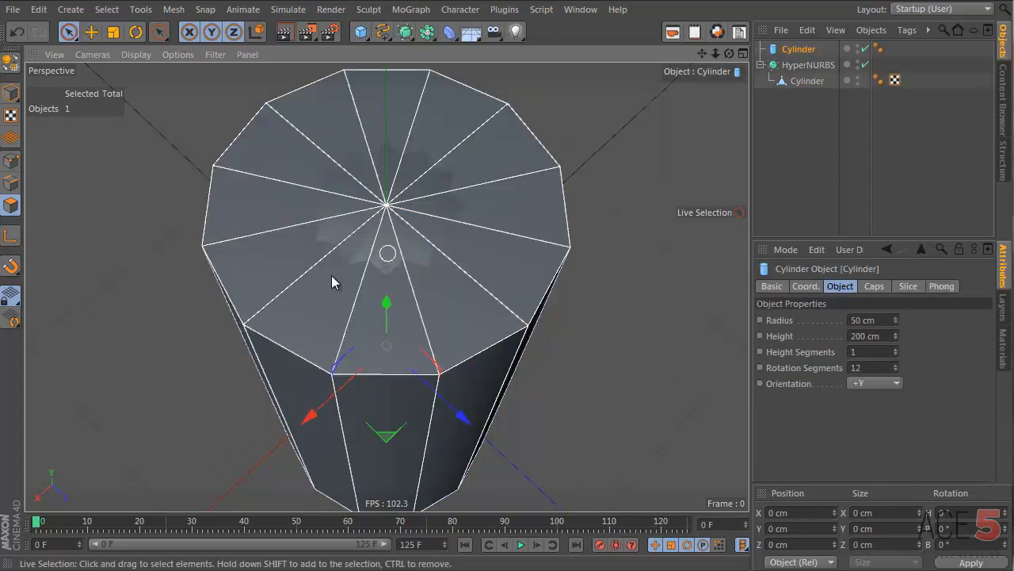
{"action": "left_click_drag", "start_coordinate": [310, 412], "coordinate": [372, 195], "text": "alt"}
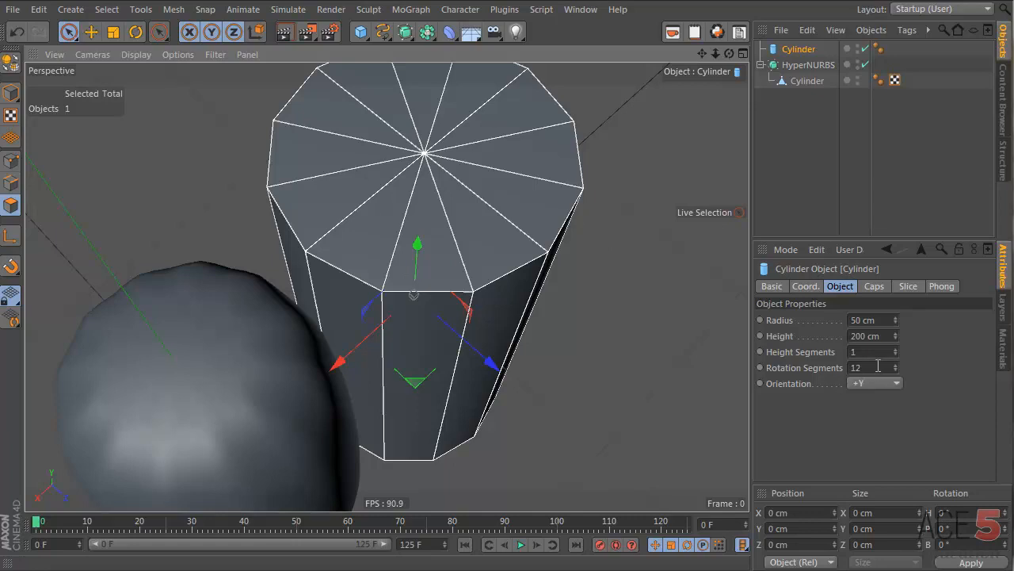
Step: Examine the second cylinder's Rotation Segments setting and the option for saving its attributes as default
{"action": "double_click", "coordinate": [878, 367]}
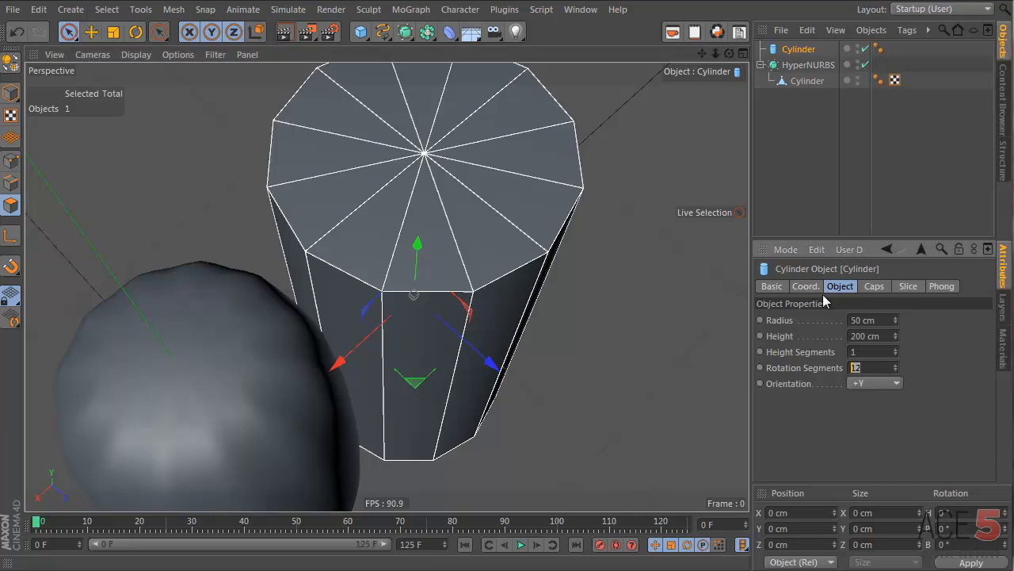
{"action": "left_click", "coordinate": [822, 250]}
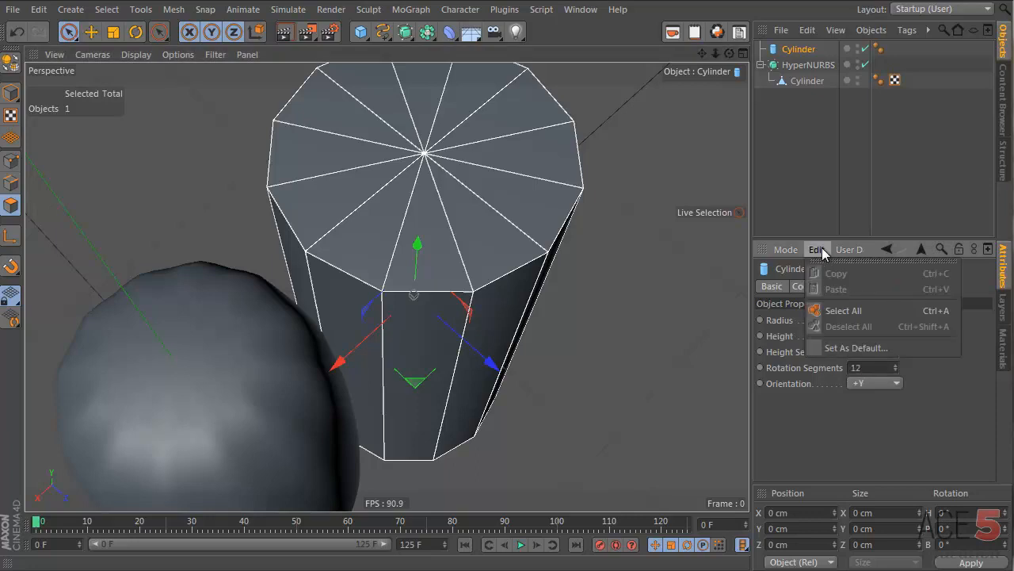
{"action": "left_click", "coordinate": [844, 351]}
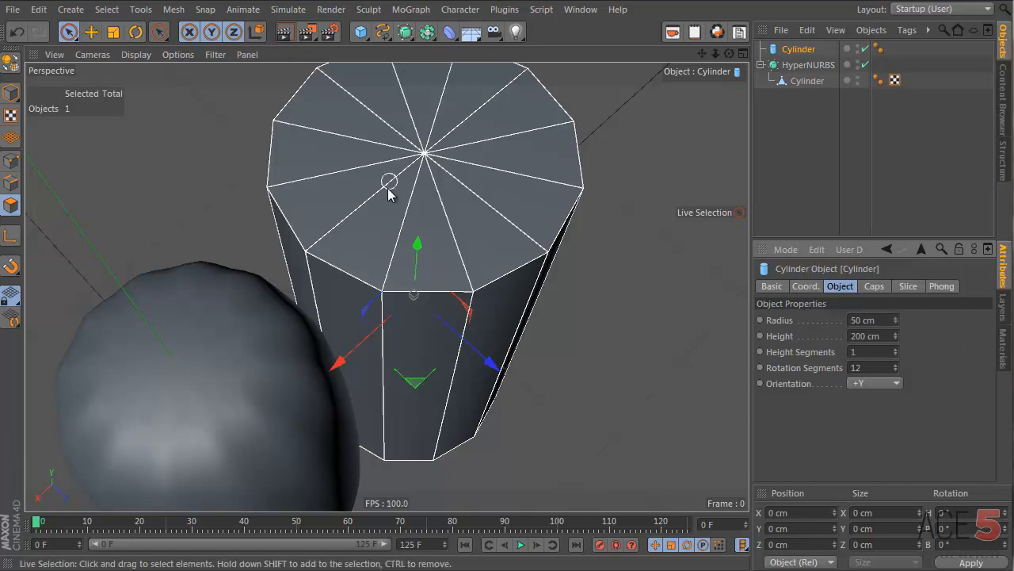
{"action": "left_click_drag", "start_coordinate": [389, 181], "coordinate": [392, 118], "text": "alt"}
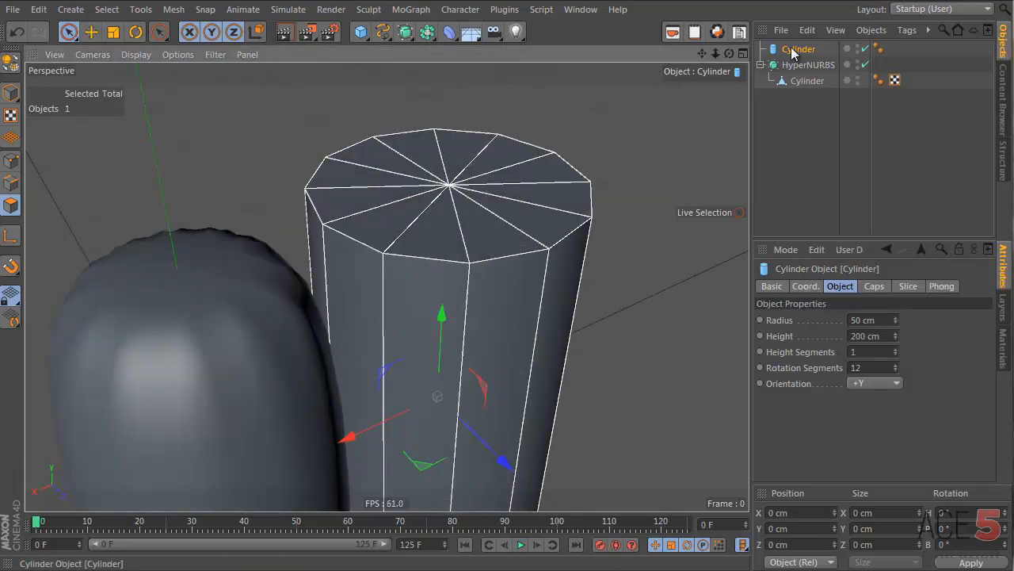
Step: Delete the second cylinder and reselect the smoothed cylinder under the HyperNURBS for work on its top cap
{"action": "key", "text": "Delete"}
{"action": "middle_click_drag", "start_coordinate": [176, 373], "coordinate": [380, 188], "text": "alt"}
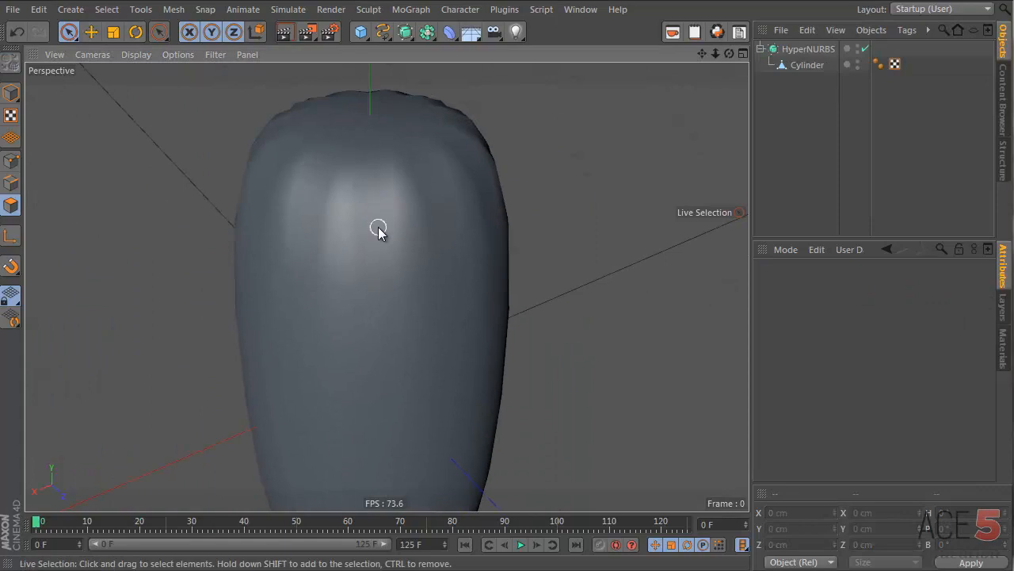
{"action": "left_click", "coordinate": [809, 65]}
{"action": "left_click_drag", "start_coordinate": [341, 224], "coordinate": [369, 381], "text": "alt"}
{"action": "left_click", "coordinate": [364, 388]}
{"action": "left_click", "coordinate": [376, 223]}
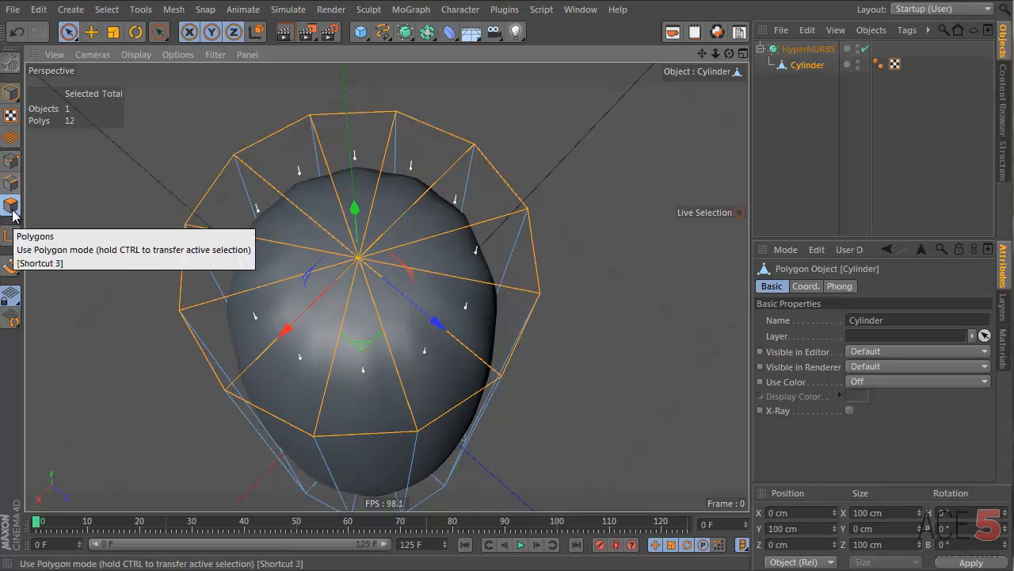
Step: Examine the cylinder's cap mesh in model and points mode, returning to polygon mode
{"action": "left_click", "coordinate": [11, 95]}
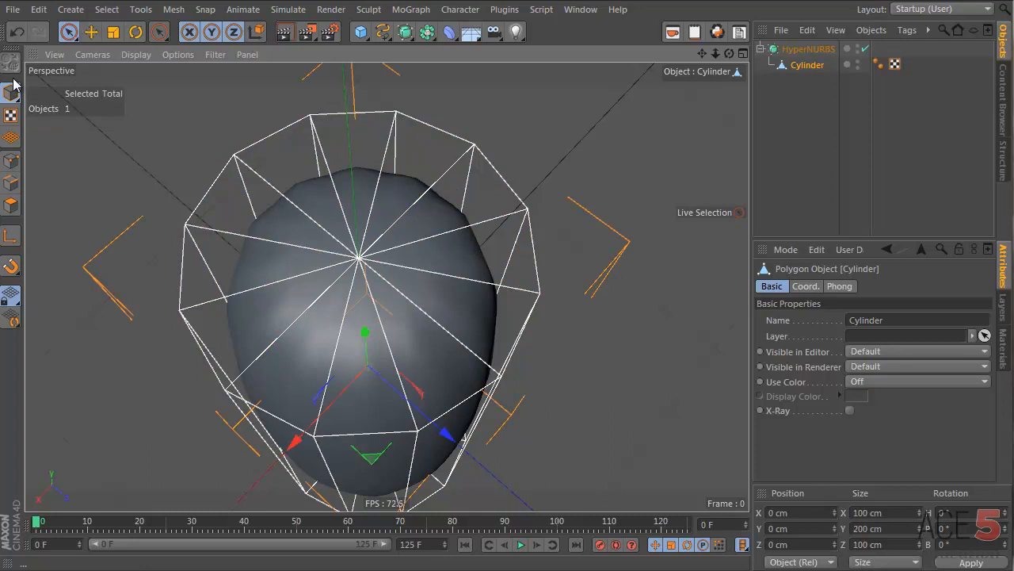
{"action": "left_click", "coordinate": [10, 162]}
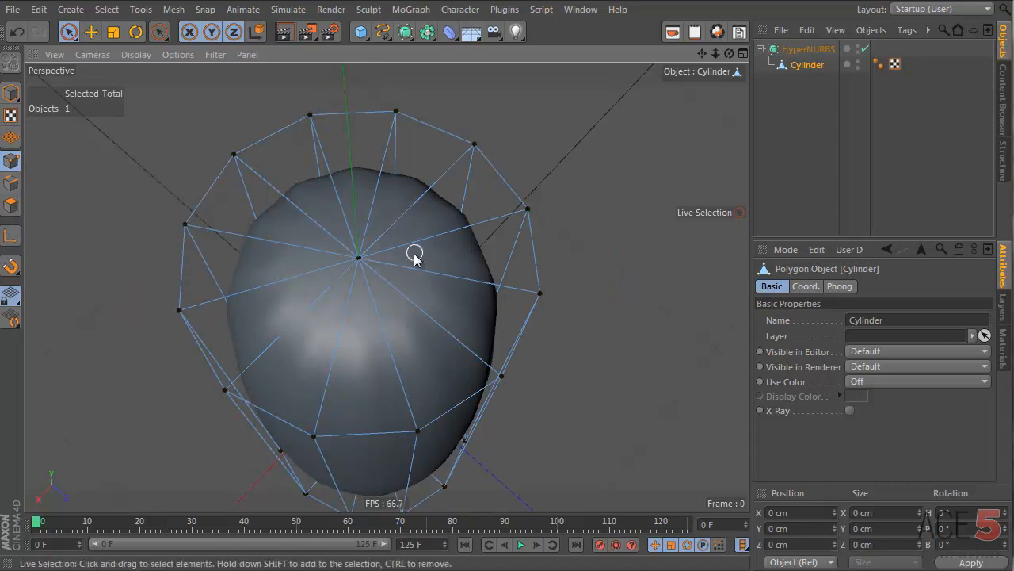
{"action": "left_click_drag", "start_coordinate": [415, 256], "coordinate": [372, 260], "text": "alt"}
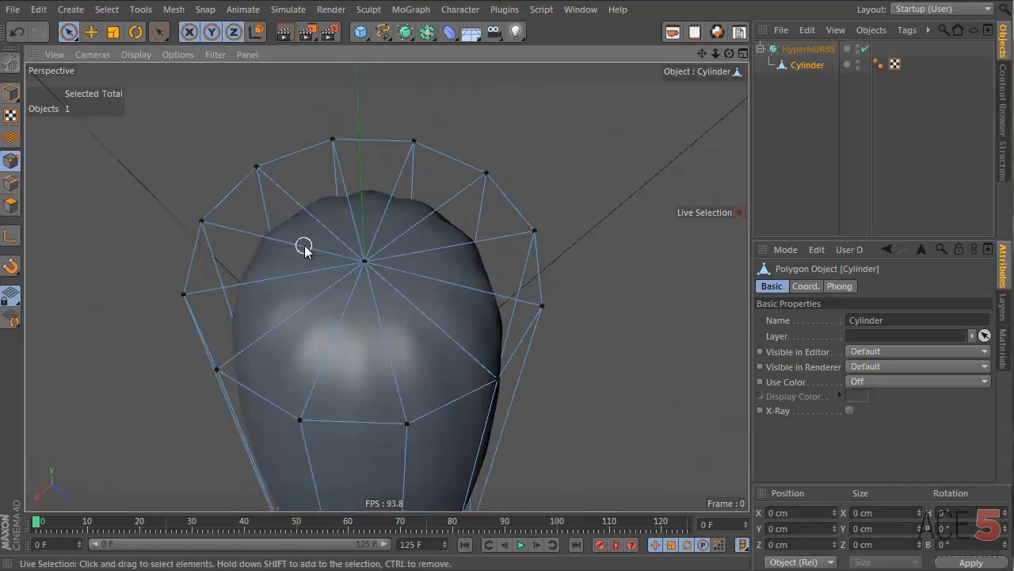
{"action": "key", "text": "Return"}
{"action": "key", "text": "Return"}
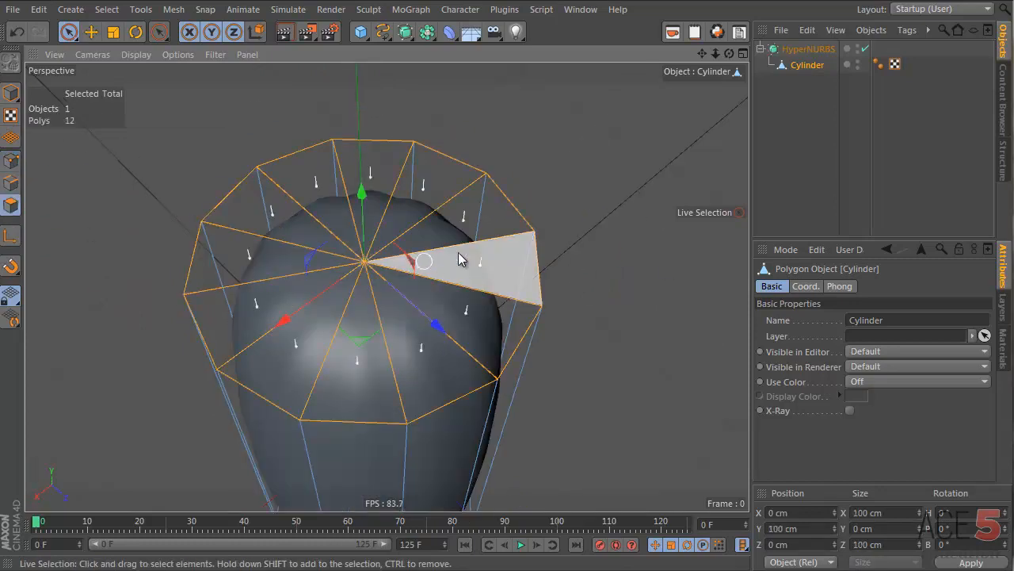
Step: Extrude Inner the twelve top cap polygons with an offset of about 29.6 cm and check the smoothed cap with the cylinder deselected
{"action": "key", "text": "i"}
{"action": "right_click", "coordinate": [543, 134]}
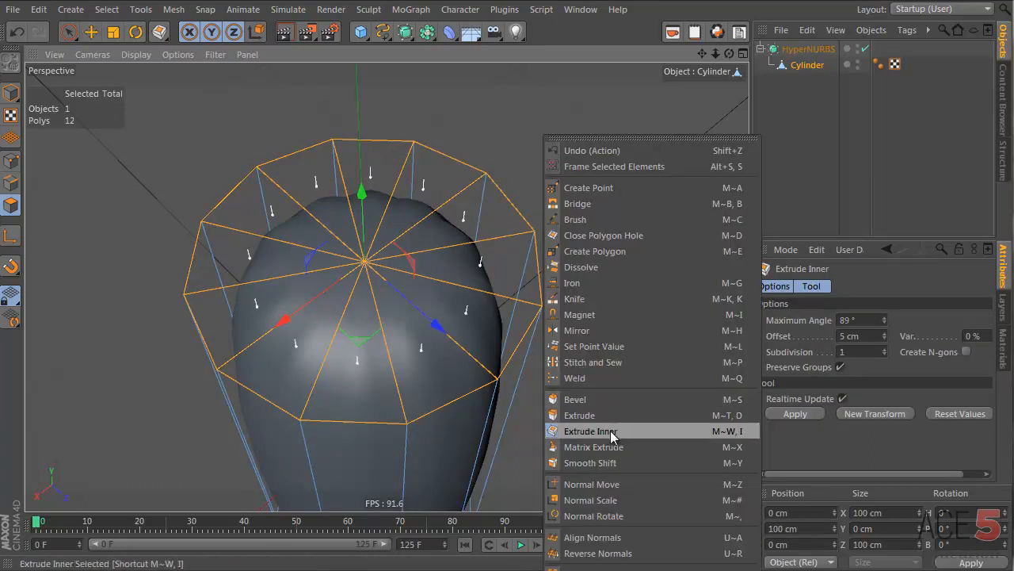
{"action": "left_click", "coordinate": [611, 432]}
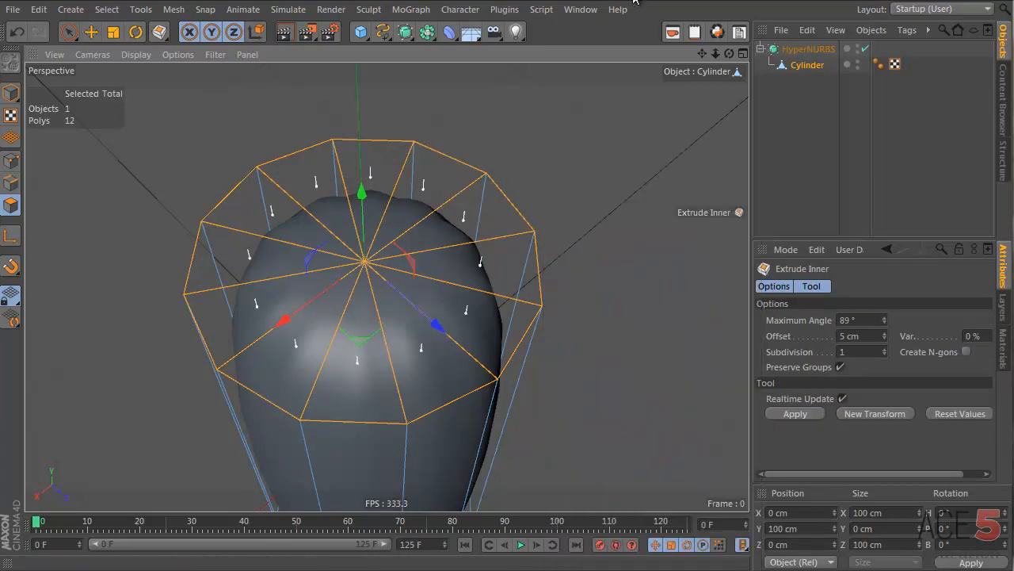
{"action": "mouse_move", "coordinate": [625, 131]}
{"action": "left_mouse_down"}
{"action": "mouse_move", "coordinate": [650, 357]}
{"action": "mouse_move", "coordinate": [628, 130]}
{"action": "left_mouse_up"}
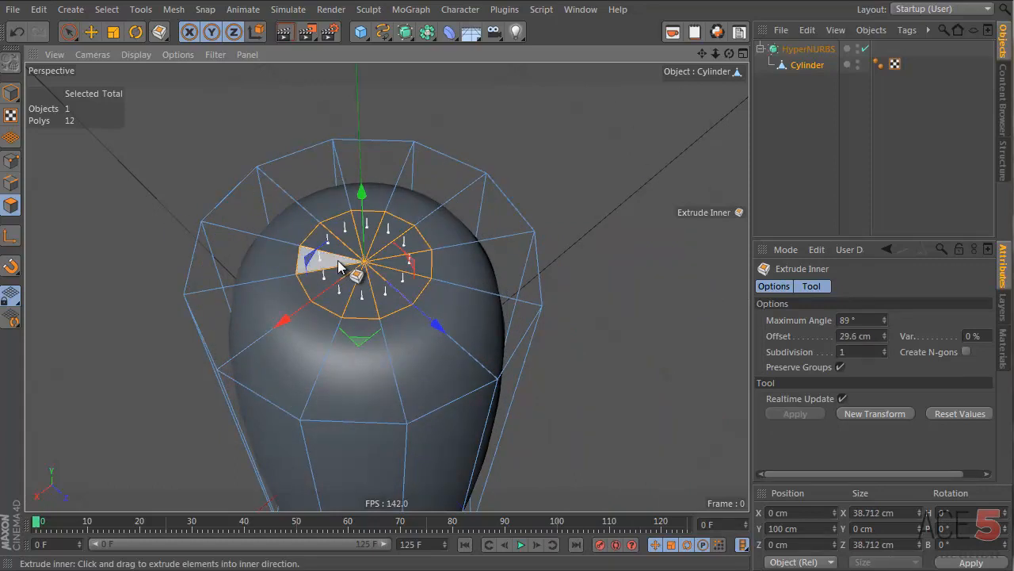
{"action": "right_click_drag", "start_coordinate": [336, 259], "coordinate": [377, 261], "text": "alt"}
{"action": "left_click_drag", "start_coordinate": [405, 304], "coordinate": [430, 162], "text": "alt"}
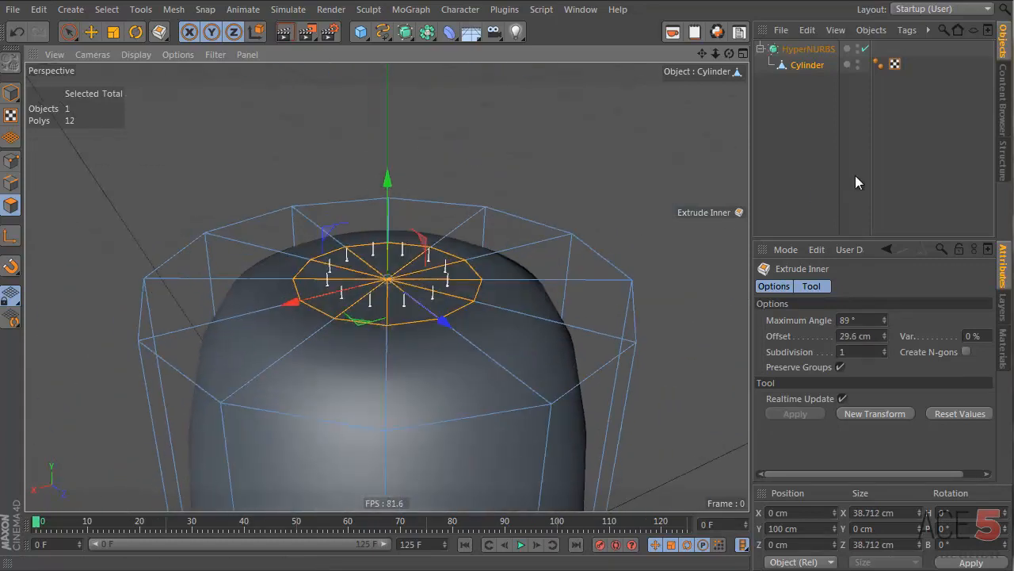
{"action": "left_click", "coordinate": [855, 175]}
{"action": "left_click_drag", "start_coordinate": [371, 272], "coordinate": [404, 453], "text": "alt"}
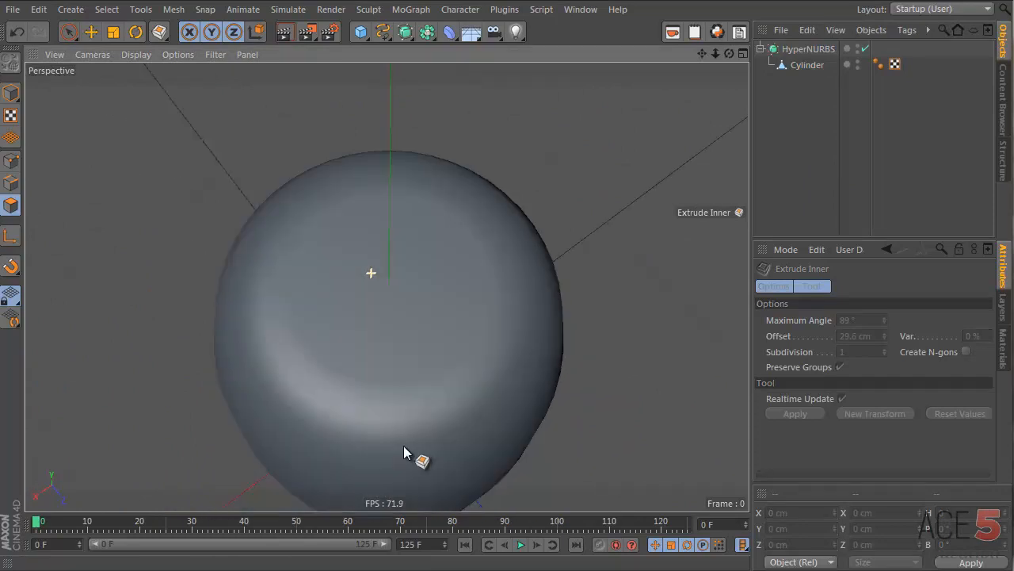
Step: Try raising the inner cap polygons by about 30.7 cm, inspect the smoothed top, and undo the move
{"action": "left_click", "coordinate": [804, 65]}
{"action": "left_click_drag", "start_coordinate": [392, 335], "coordinate": [387, 107], "text": "alt"}
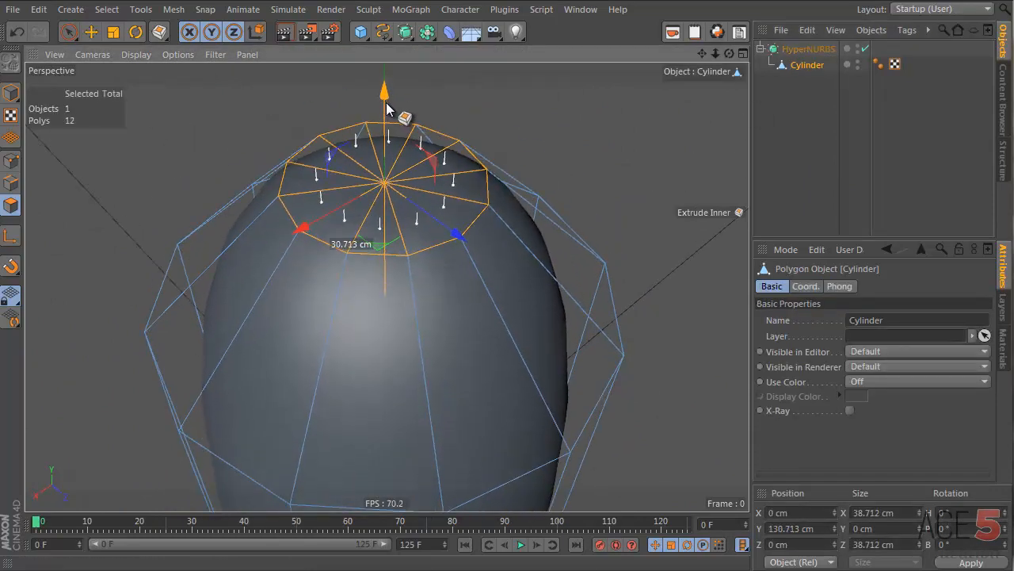
{"action": "left_click", "coordinate": [799, 167]}
{"action": "left_click_drag", "start_coordinate": [412, 198], "coordinate": [418, 320], "text": "alt"}
{"action": "left_click", "coordinate": [807, 66]}
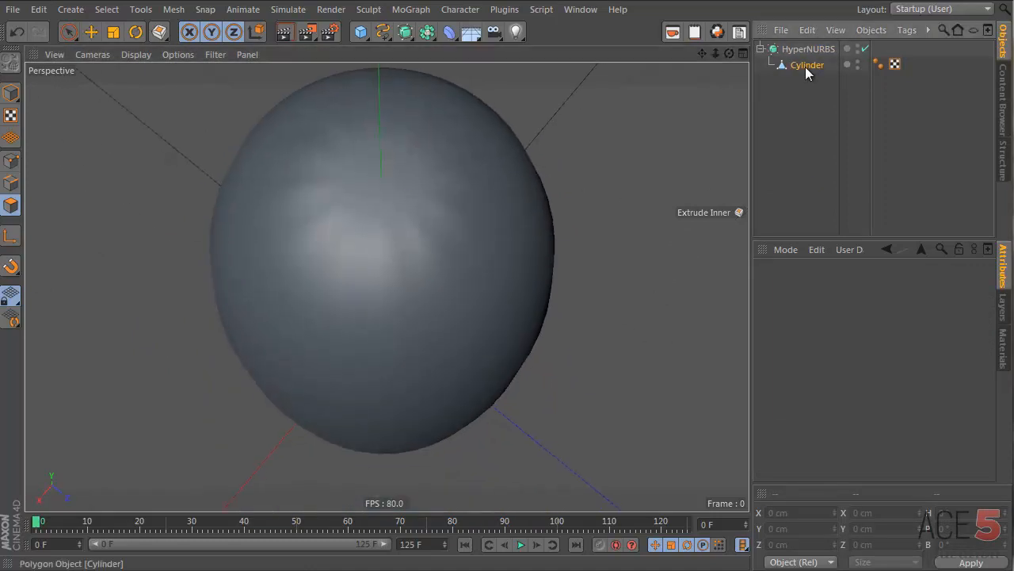
{"action": "key", "text": "ctrl+z"}
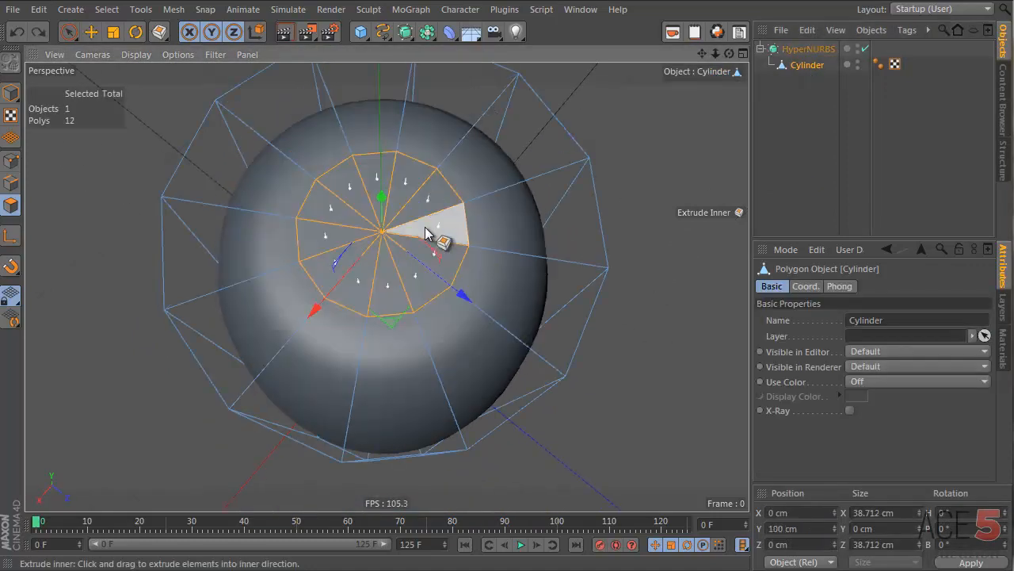
Step: Melt the twelve inner cap polygons into a single n-gon and look up the Melt command in the command search
{"action": "right_click_drag", "start_coordinate": [357, 224], "coordinate": [404, 212], "text": "alt"}
{"action": "middle_click_drag", "start_coordinate": [476, 199], "coordinate": [474, 244], "text": "alt"}
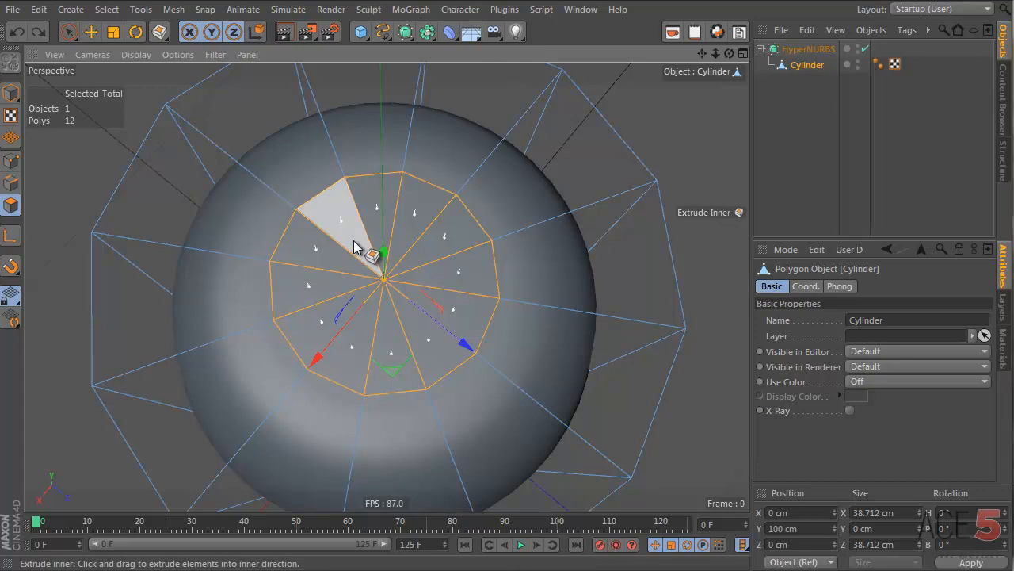
{"action": "right_click", "coordinate": [549, 136]}
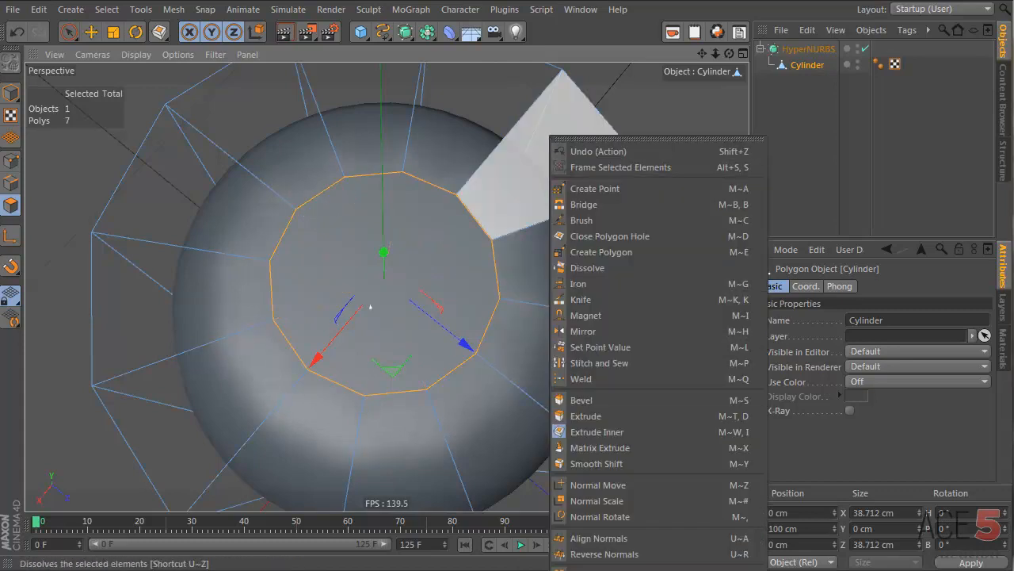
{"action": "left_click", "coordinate": [598, 432]}
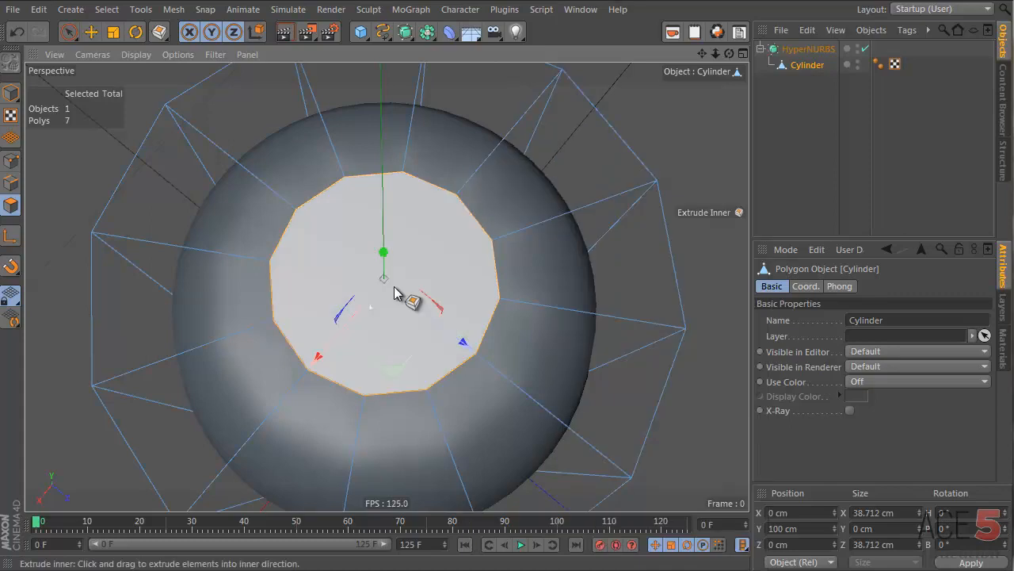
{"action": "key", "text": "shift+c"}
{"action": "type", "text": "melt"}
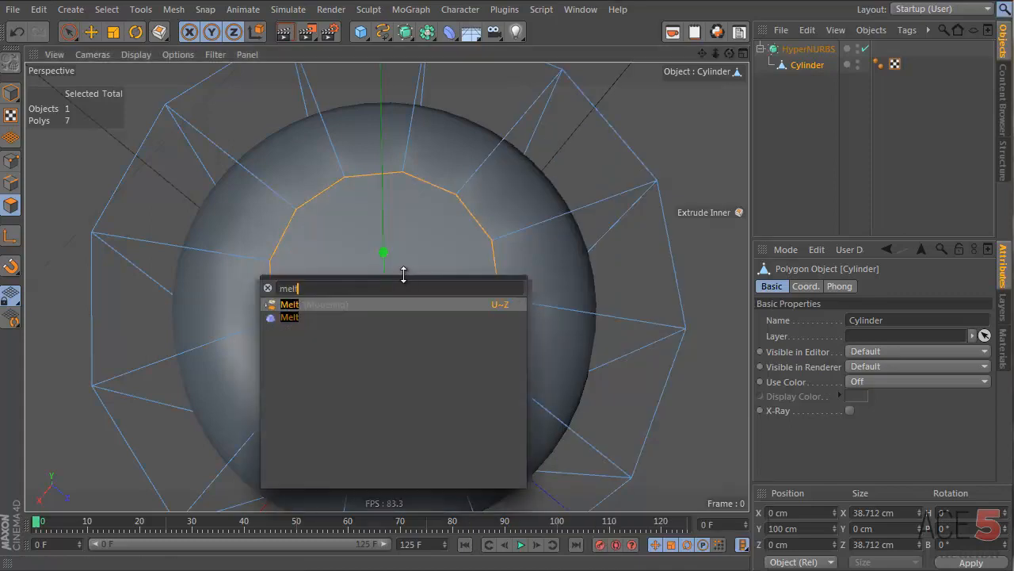
{"action": "key", "text": "Escape"}
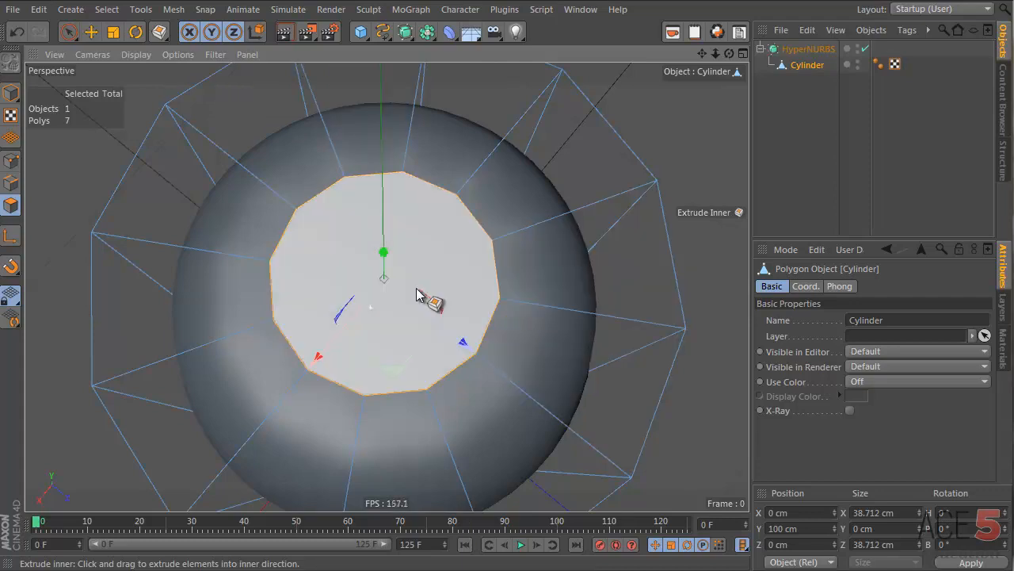
Step: Set the Knife to Line mode and cut the melted cap across its middle between two opposite vertices
{"action": "key", "text": "k"}
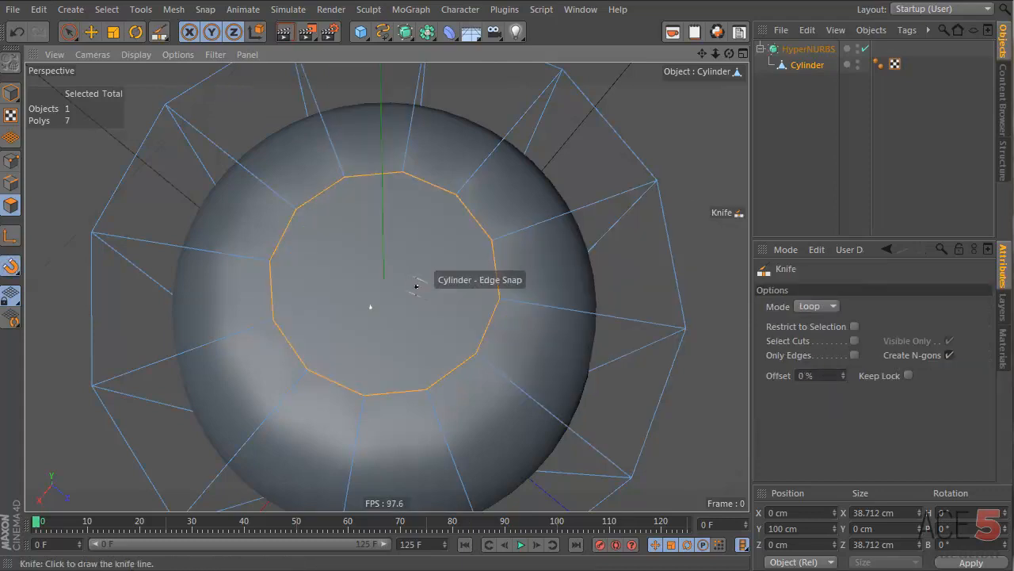
{"action": "left_click", "coordinate": [819, 307]}
{"action": "left_click", "coordinate": [809, 324]}
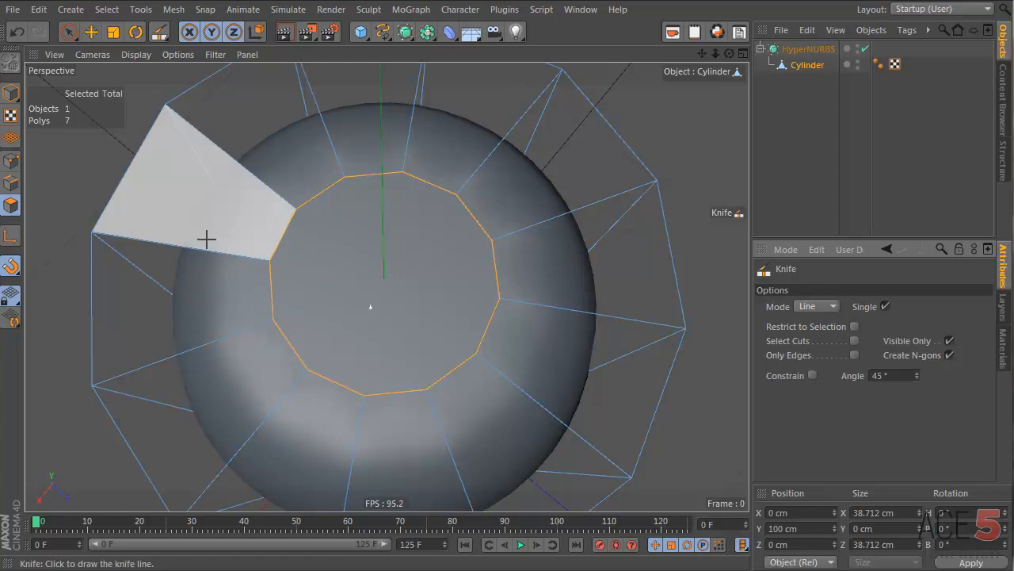
{"action": "left_click_drag", "start_coordinate": [454, 272], "coordinate": [301, 297], "text": "alt"}
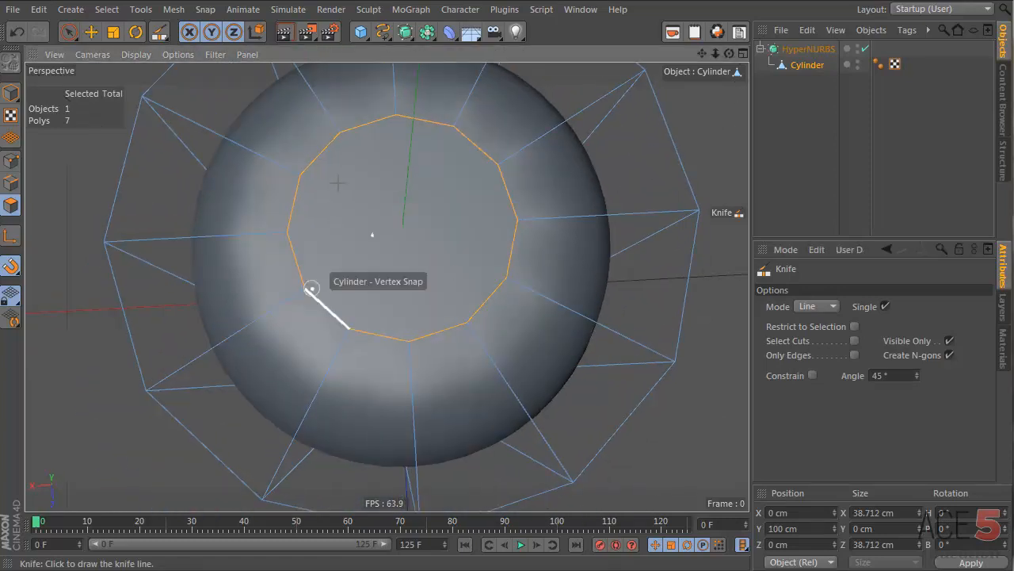
{"action": "left_click", "coordinate": [287, 230]}
{"action": "left_click", "coordinate": [516, 217]}
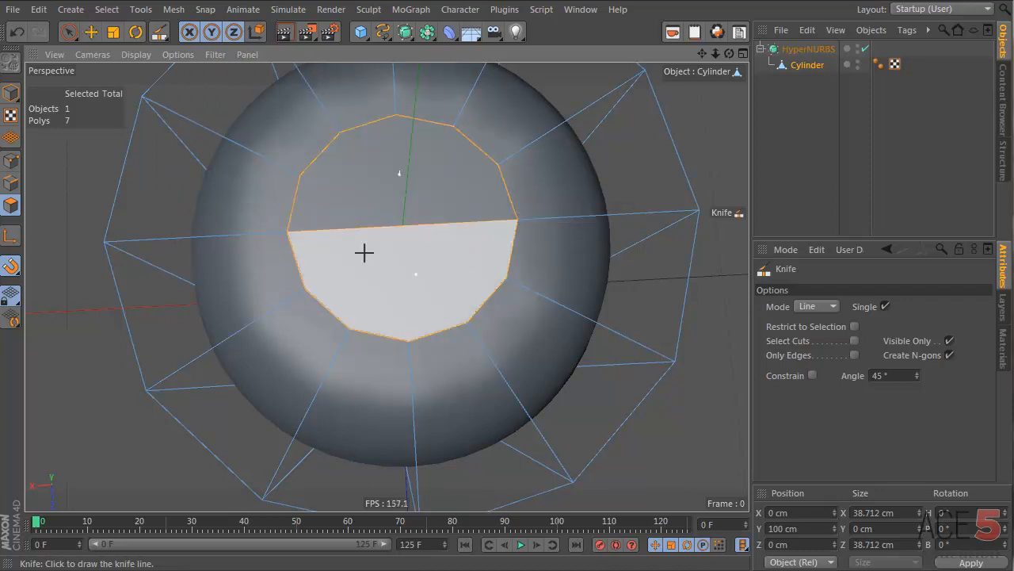
Step: Knife four more cuts across the cap parallel to the middle one, vertex to vertex, and inspect the smoothed result
{"action": "left_click", "coordinate": [299, 174]}
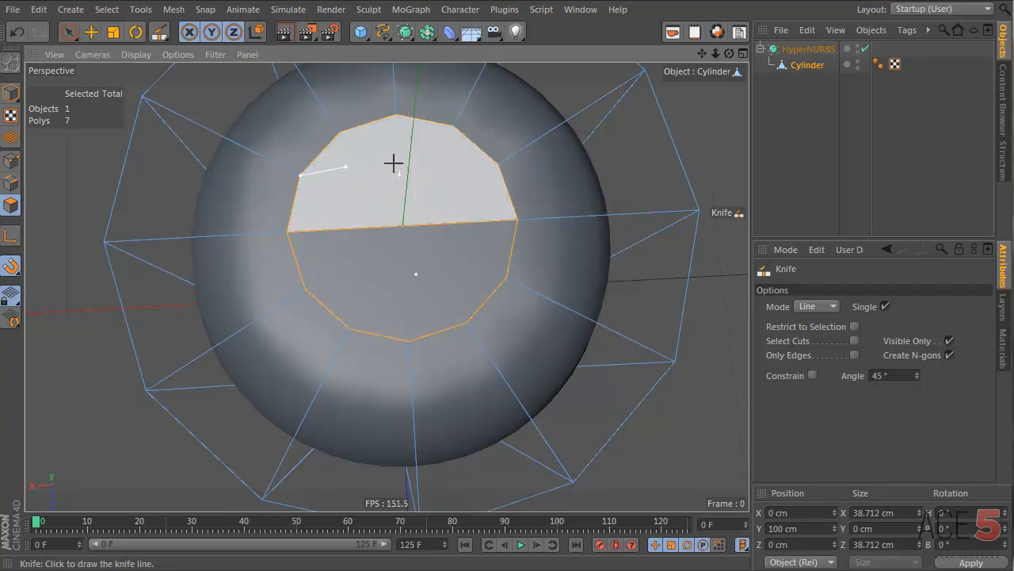
{"action": "left_click", "coordinate": [498, 164]}
{"action": "left_click", "coordinate": [305, 289]}
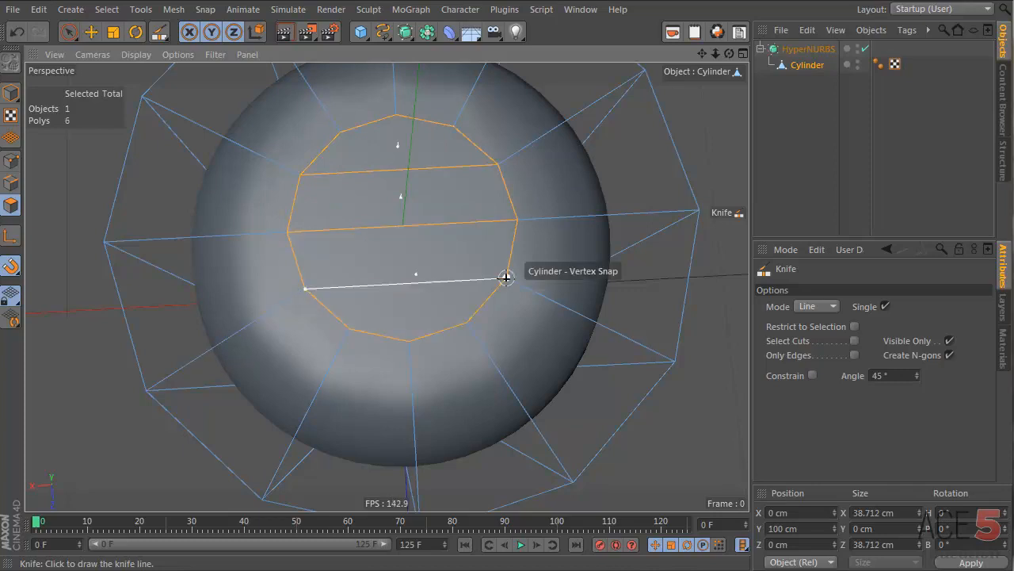
{"action": "left_click", "coordinate": [506, 277]}
{"action": "left_click", "coordinate": [350, 328]}
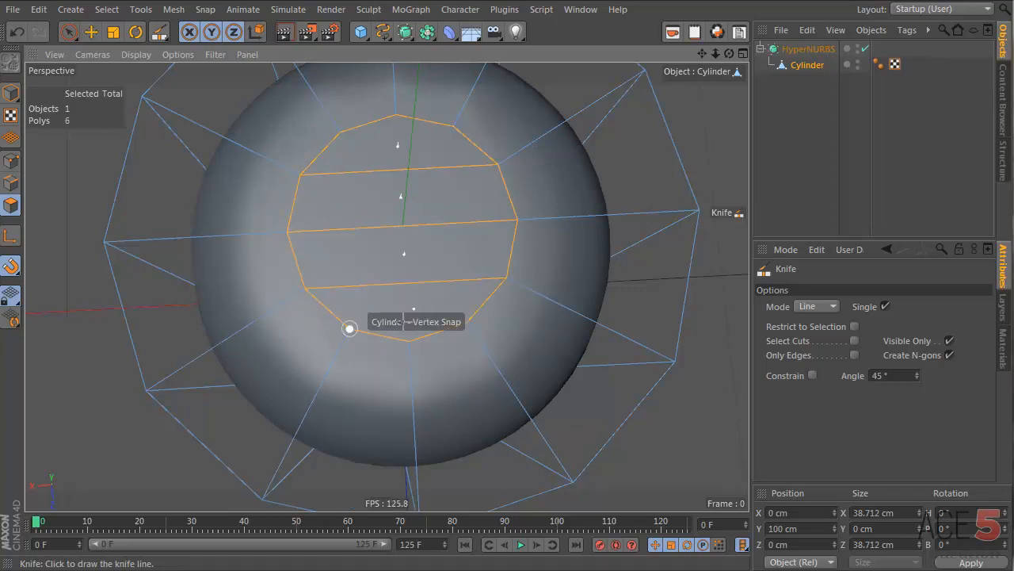
{"action": "left_click", "coordinate": [467, 322]}
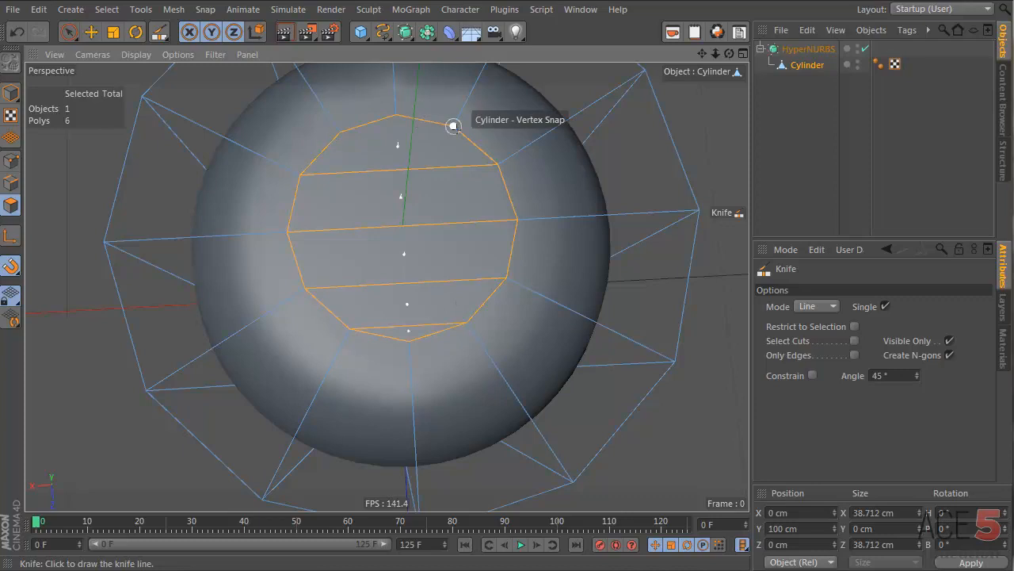
{"action": "left_click", "coordinate": [340, 131]}
{"action": "left_click", "coordinate": [452, 125]}
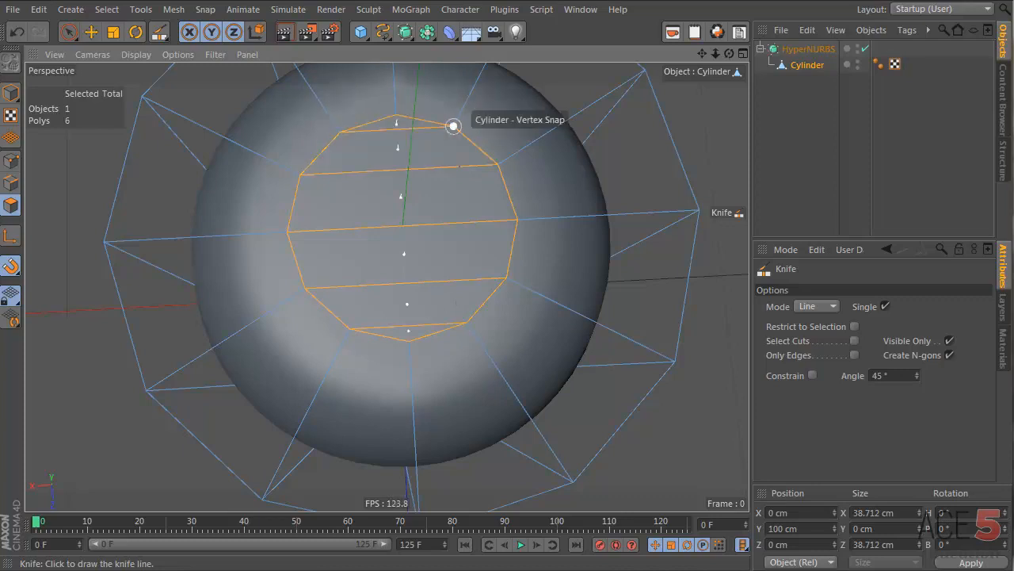
{"action": "left_click_drag", "start_coordinate": [453, 125], "coordinate": [493, 267], "text": "alt"}
{"action": "scroll", "coordinate": [405, 287], "scroll_direction": "up", "scroll_amount": 4}
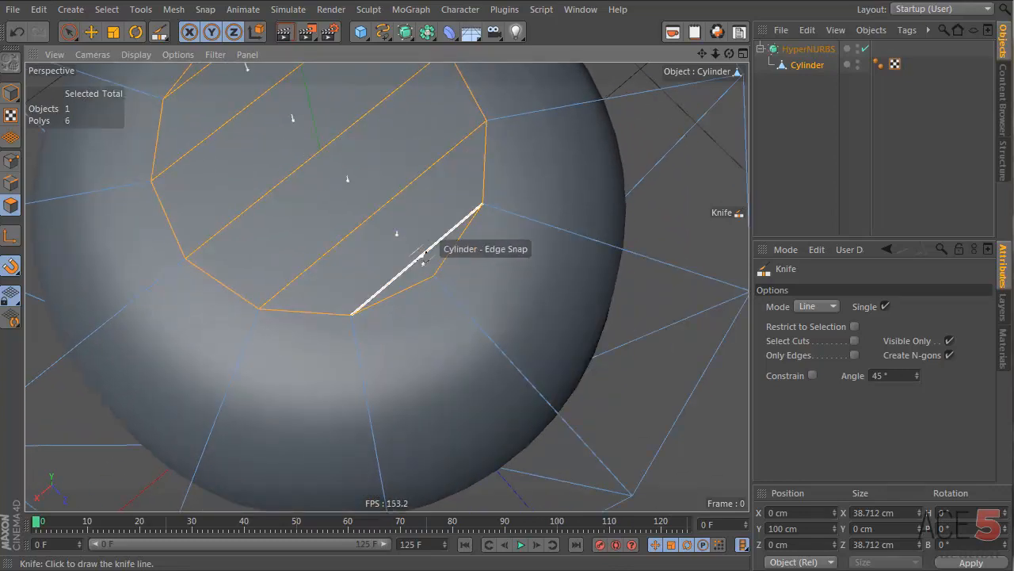
{"action": "middle_click_drag", "start_coordinate": [386, 285], "coordinate": [403, 313], "text": "alt"}
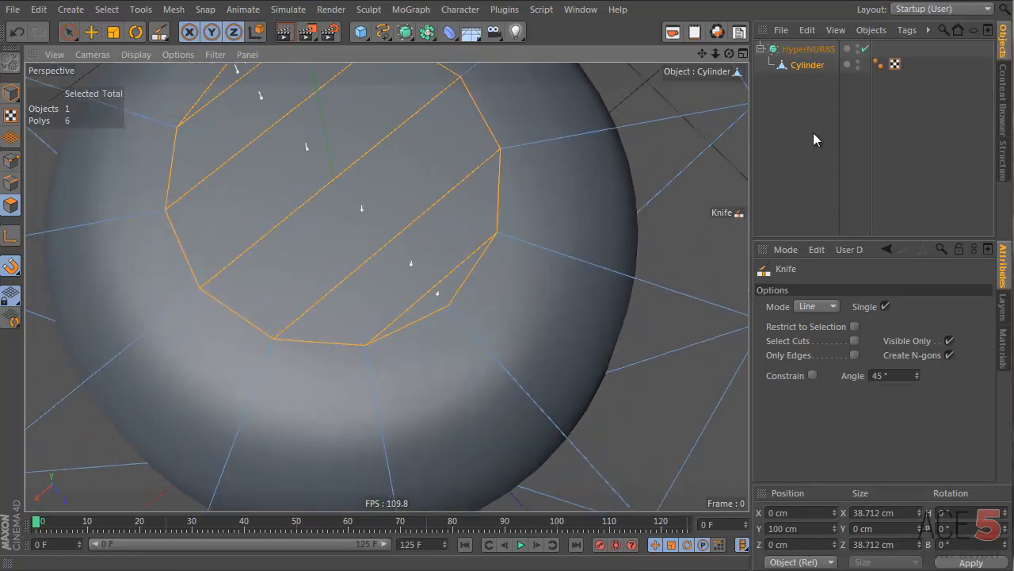
{"action": "left_click", "coordinate": [814, 134]}
{"action": "left_click_drag", "start_coordinate": [390, 354], "coordinate": [598, 100], "text": "alt"}
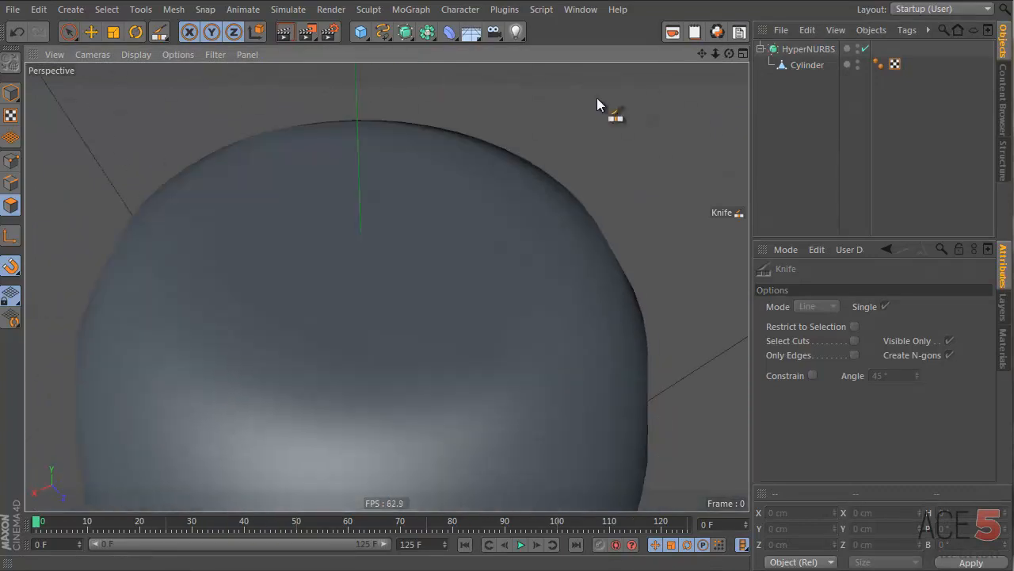
Step: Raise the six striped cap polygons about 17 cm with the Move tool and inspect the smoothed top
{"action": "left_click", "coordinate": [801, 66]}
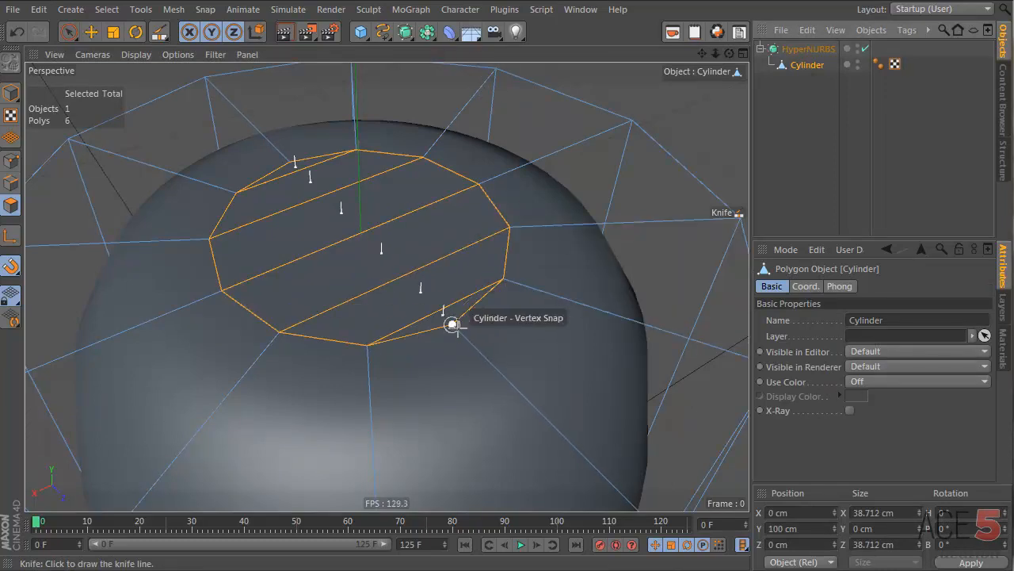
{"action": "key", "text": "e"}
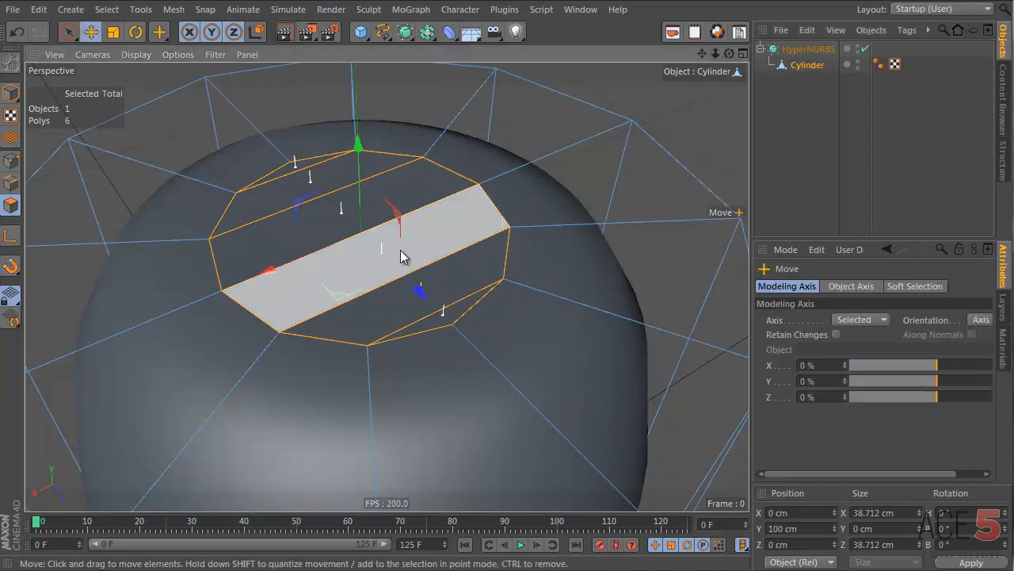
{"action": "left_click_drag", "start_coordinate": [359, 176], "coordinate": [362, 62]}
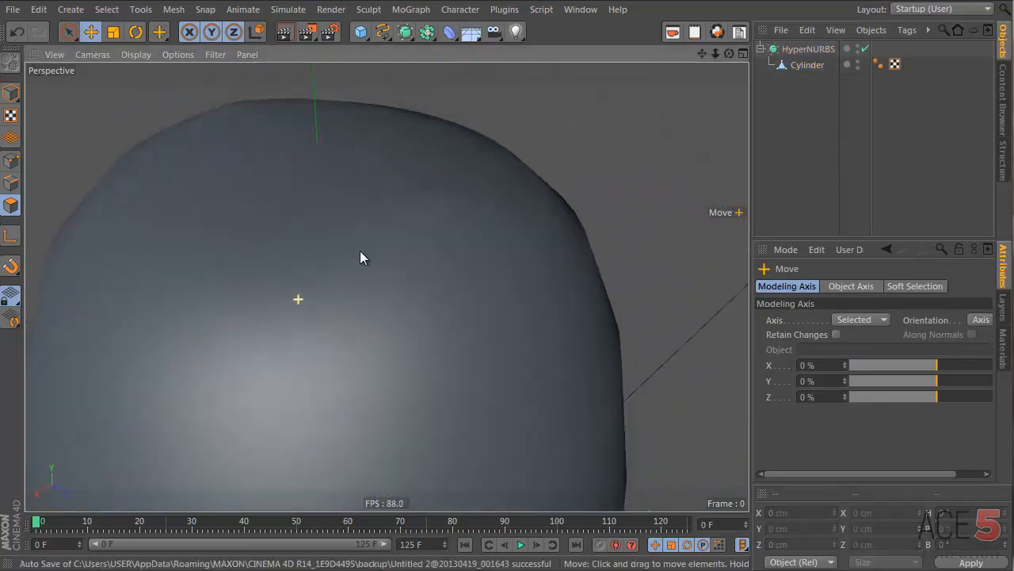
{"action": "left_click_drag", "start_coordinate": [360, 257], "coordinate": [441, 162], "text": "alt"}
{"action": "left_click_drag", "start_coordinate": [378, 264], "coordinate": [655, 230], "text": "alt"}
{"action": "left_click", "coordinate": [802, 65]}
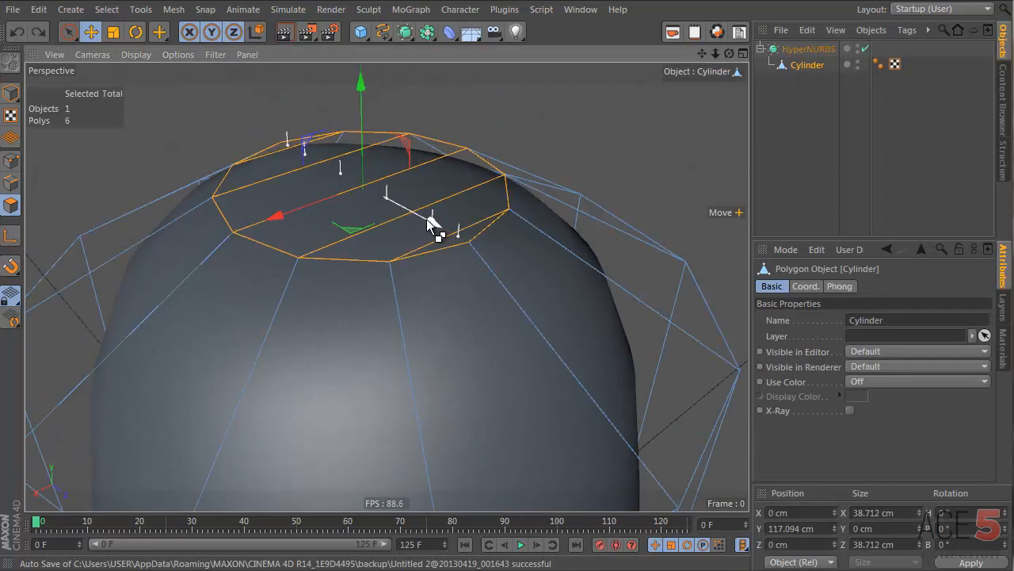
Step: Knife a line across the striped cap, vertex to vertex, perpendicular to the existing parallel cuts
{"action": "left_click_drag", "start_coordinate": [430, 222], "coordinate": [429, 340], "text": "alt"}
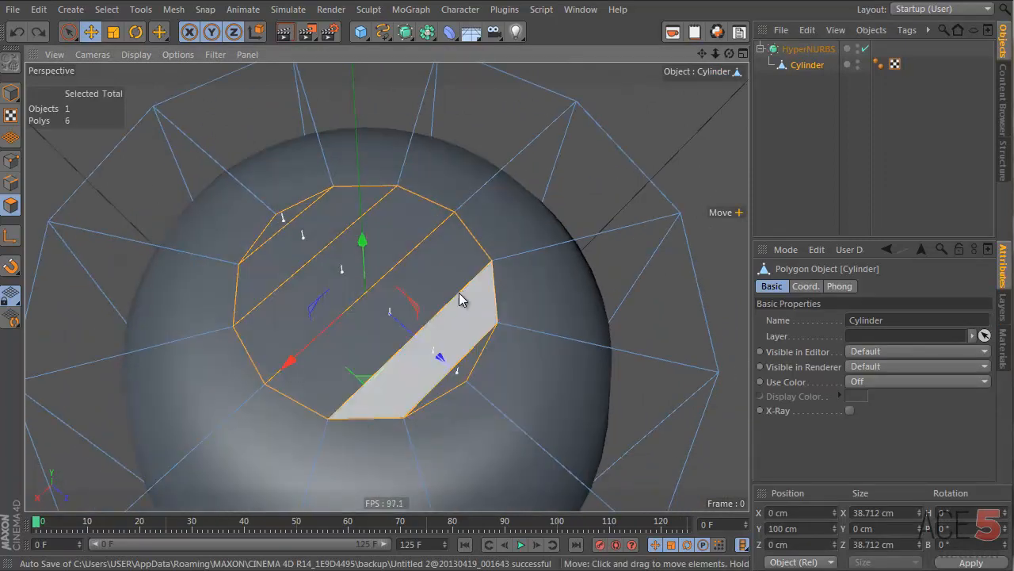
{"action": "key", "text": "k"}
{"action": "left_click_drag", "start_coordinate": [276, 214], "coordinate": [466, 380]}
{"action": "key", "text": "Return"}
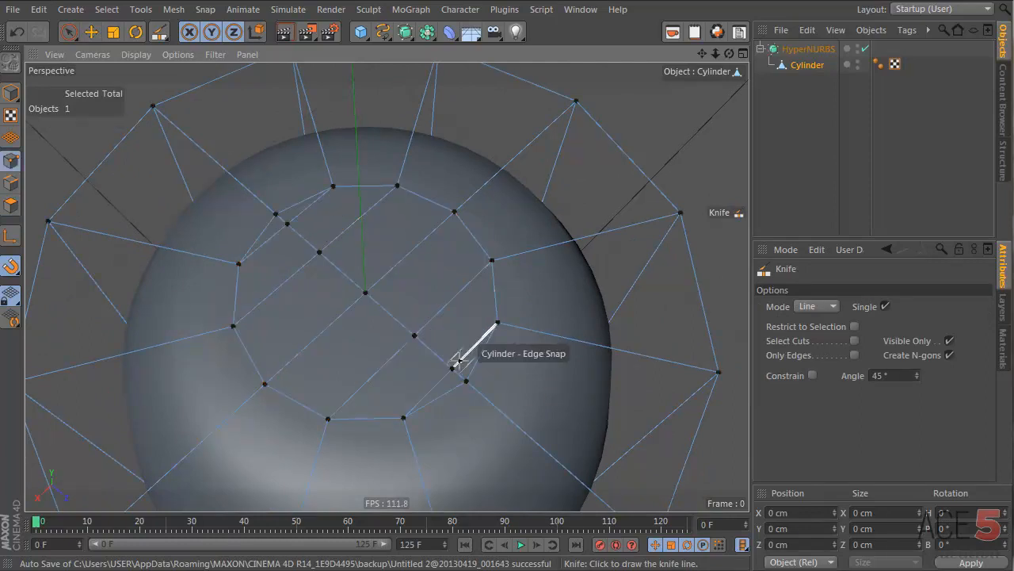
Step: Scale the two outer points of the cross cut inward along Z to about 25.3 cm and the middle three to about 12.2 cm
{"action": "key", "text": "space"}
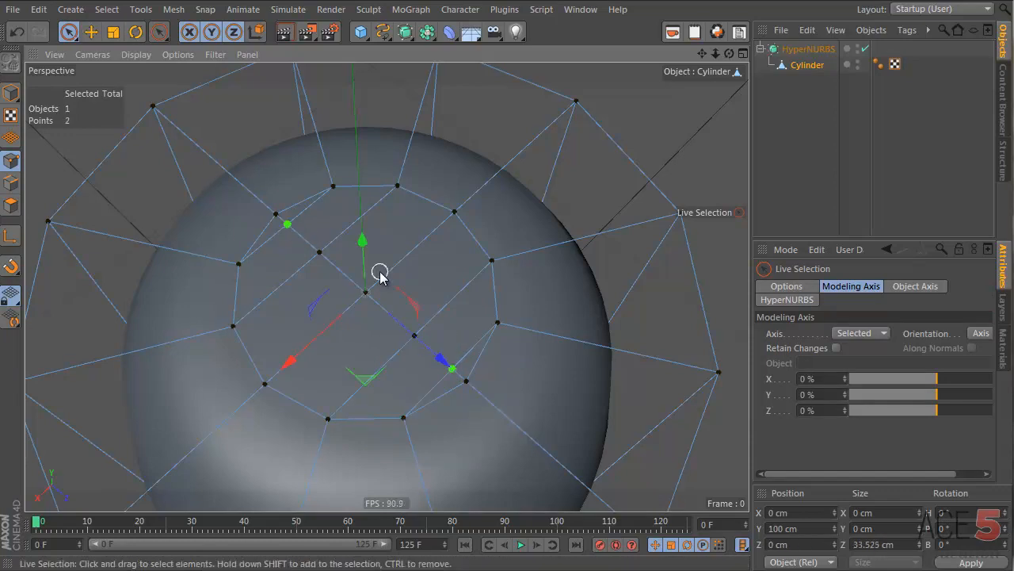
{"action": "key", "text": "t"}
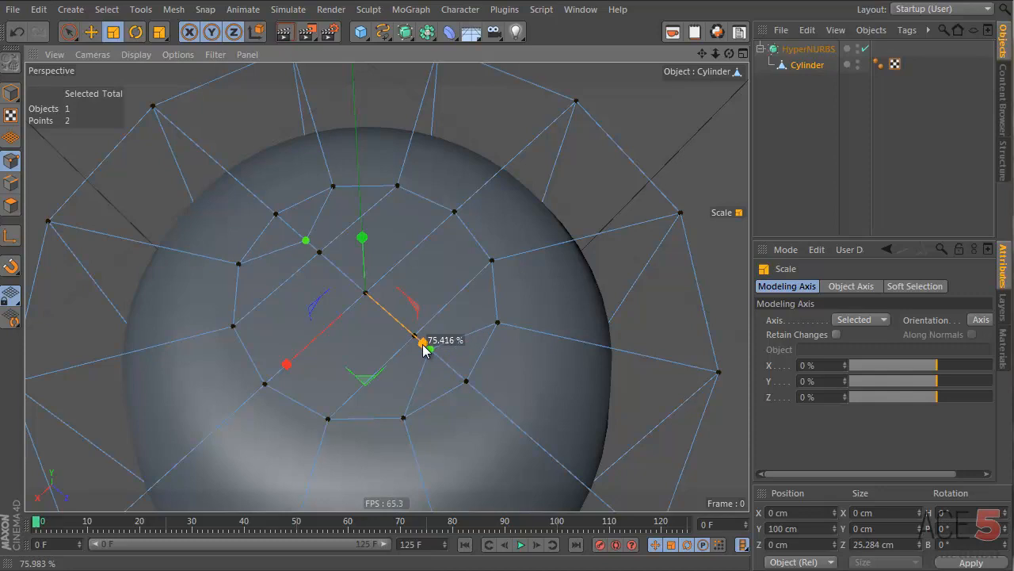
{"action": "key", "text": "space"}
{"action": "left_click", "coordinate": [320, 252]}
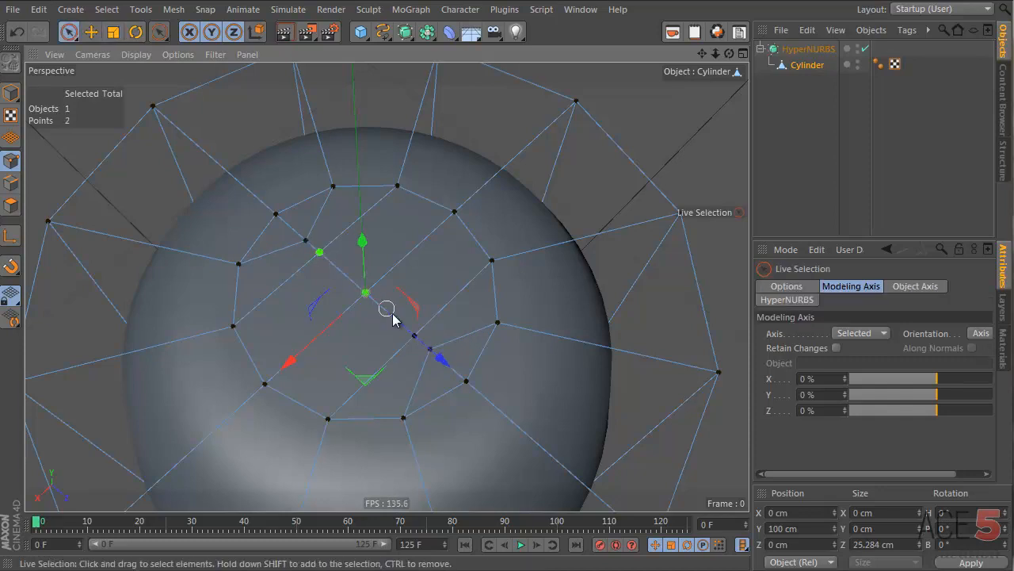
{"action": "key", "text": "space"}
{"action": "left_click_drag", "start_coordinate": [412, 346], "coordinate": [406, 357]}
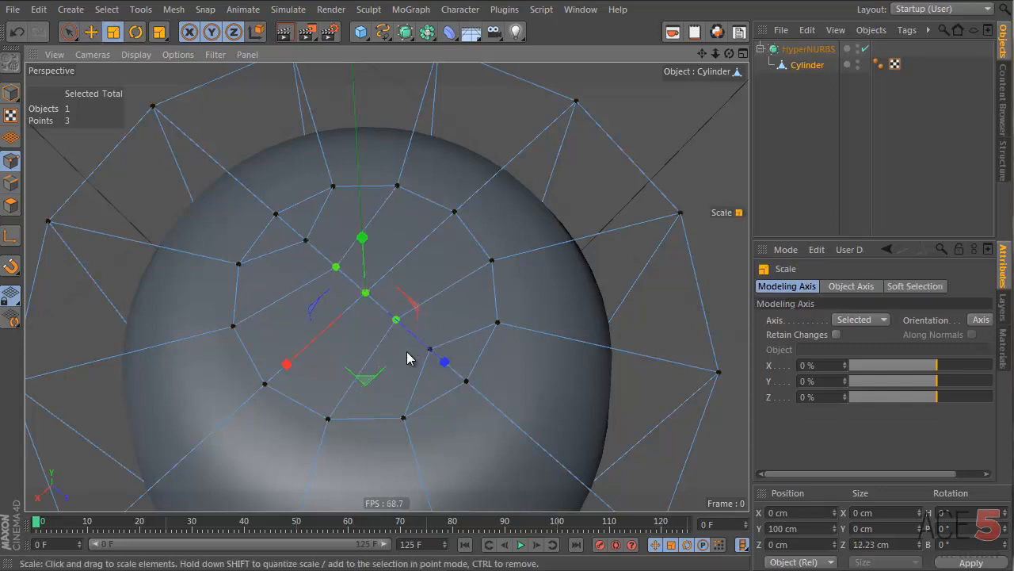
{"action": "left_click", "coordinate": [911, 142]}
{"action": "left_click_drag", "start_coordinate": [587, 242], "coordinate": [174, 299], "text": "alt"}
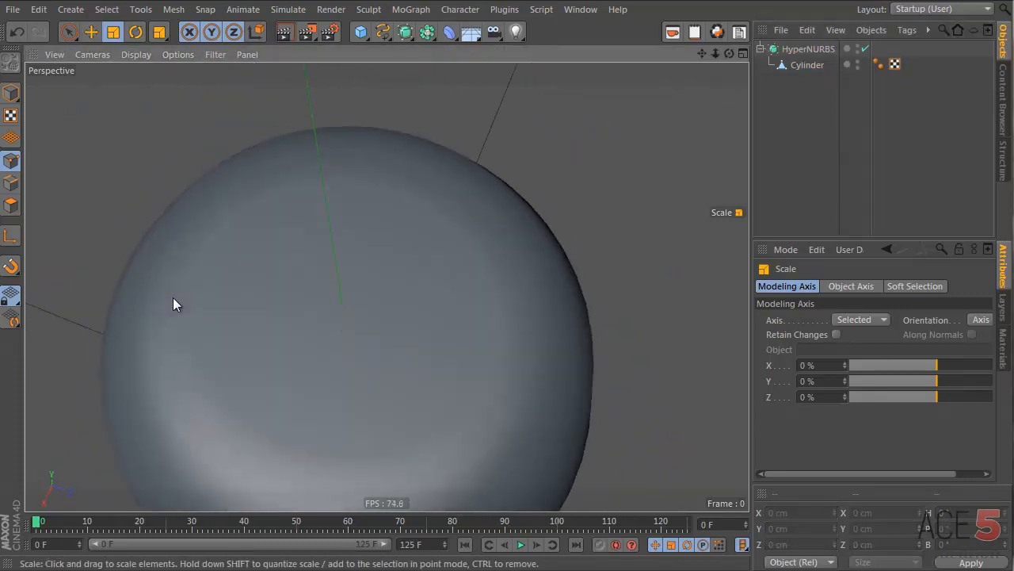
Step: Raise the twelve cap polygons about 17 cm and inspect the smoothed top
{"action": "left_click", "coordinate": [814, 65]}
{"action": "left_click_drag", "start_coordinate": [515, 238], "coordinate": [343, 292], "text": "alt"}
{"action": "key", "text": "e"}
{"action": "left_click_drag", "start_coordinate": [347, 225], "coordinate": [445, 112]}
{"action": "left_click", "coordinate": [811, 100]}
{"action": "left_click_drag", "start_coordinate": [367, 293], "coordinate": [641, 352], "text": "alt"}
{"action": "left_click_drag", "start_coordinate": [347, 100], "coordinate": [374, 309], "text": "alt"}
Step: Dissolve the two edges that separate the paired triangles at opposite ends of the cap's cross cut
{"action": "left_click", "coordinate": [809, 65]}
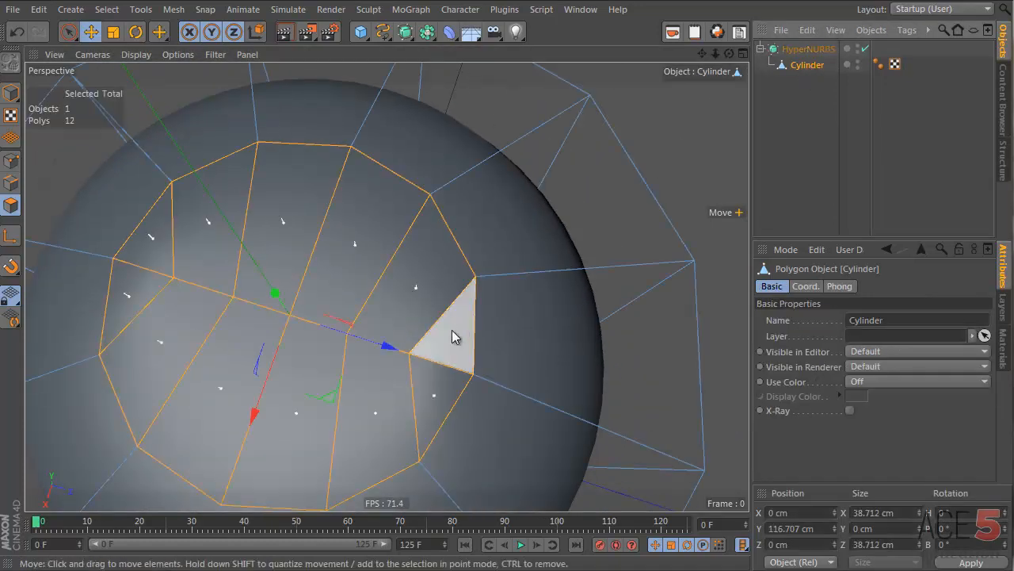
{"action": "right_click_drag", "start_coordinate": [452, 331], "coordinate": [499, 327], "text": "alt"}
{"action": "left_click_drag", "start_coordinate": [499, 328], "coordinate": [435, 254], "text": "alt"}
{"action": "left_click_drag", "start_coordinate": [449, 174], "coordinate": [444, 236], "text": "alt"}
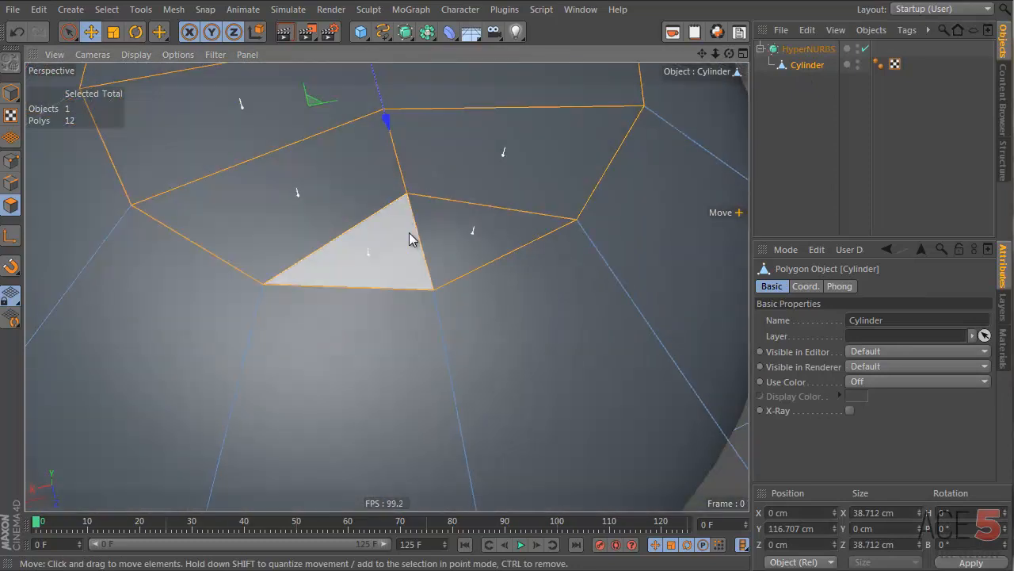
{"action": "key", "text": "Return"}
{"action": "key", "text": "Return"}
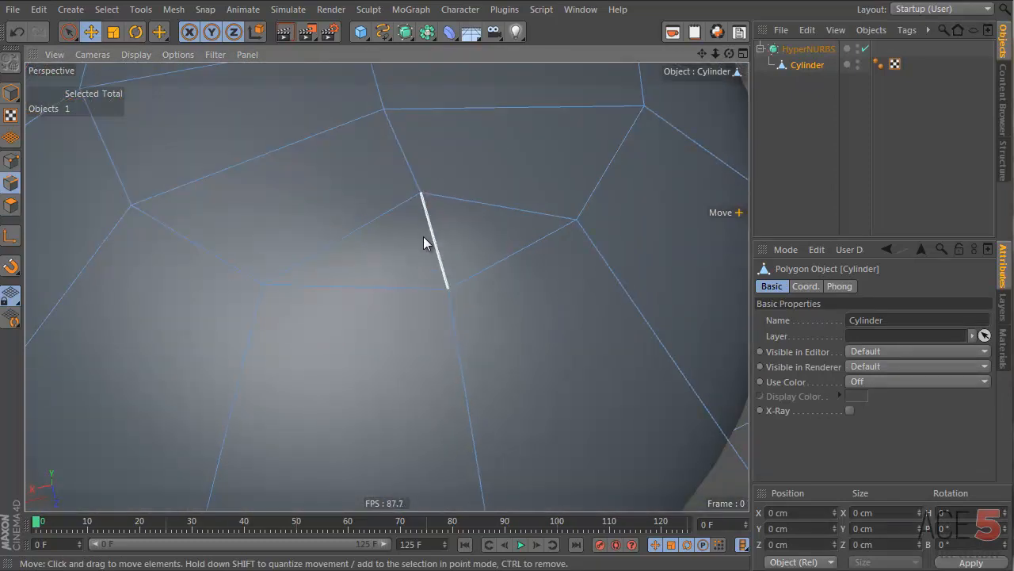
{"action": "key", "text": "space"}
{"action": "left_click", "coordinate": [425, 238]}
{"action": "left_click_drag", "start_coordinate": [436, 242], "coordinate": [468, 229], "text": "alt"}
{"action": "scroll", "coordinate": [424, 139], "scroll_direction": "down", "scroll_amount": 5}
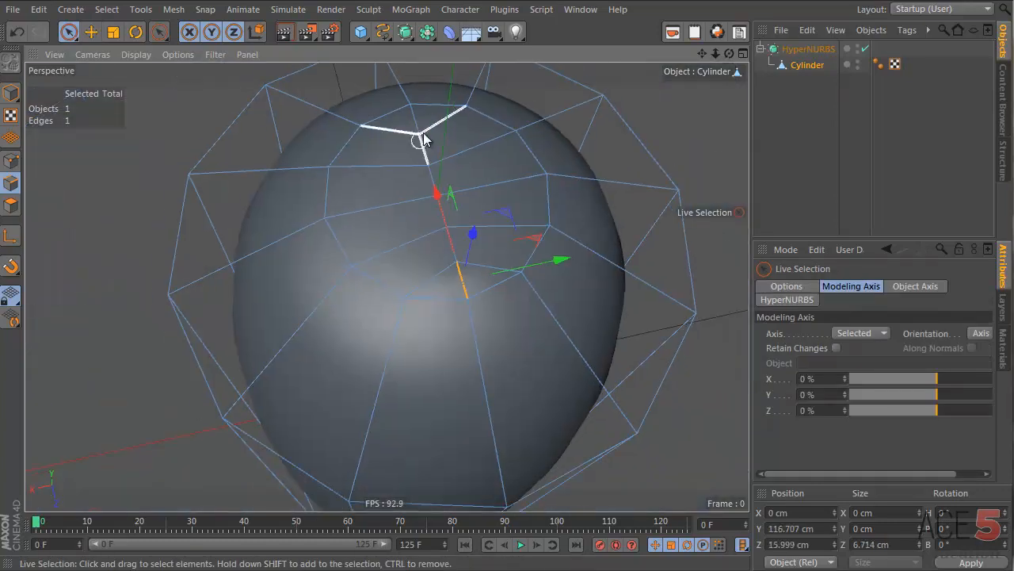
{"action": "right_click", "coordinate": [508, 141]}
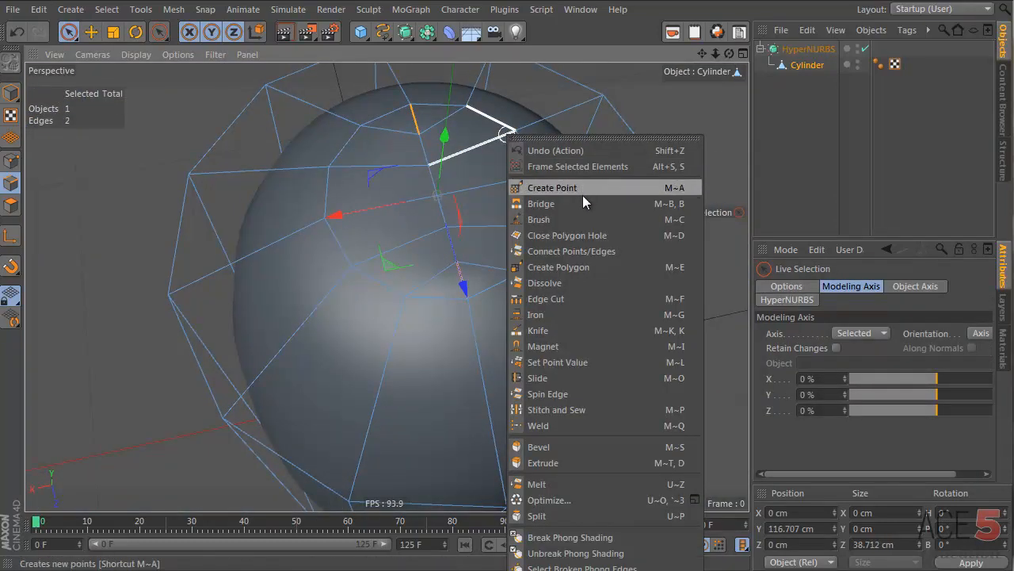
{"action": "left_click", "coordinate": [554, 283]}
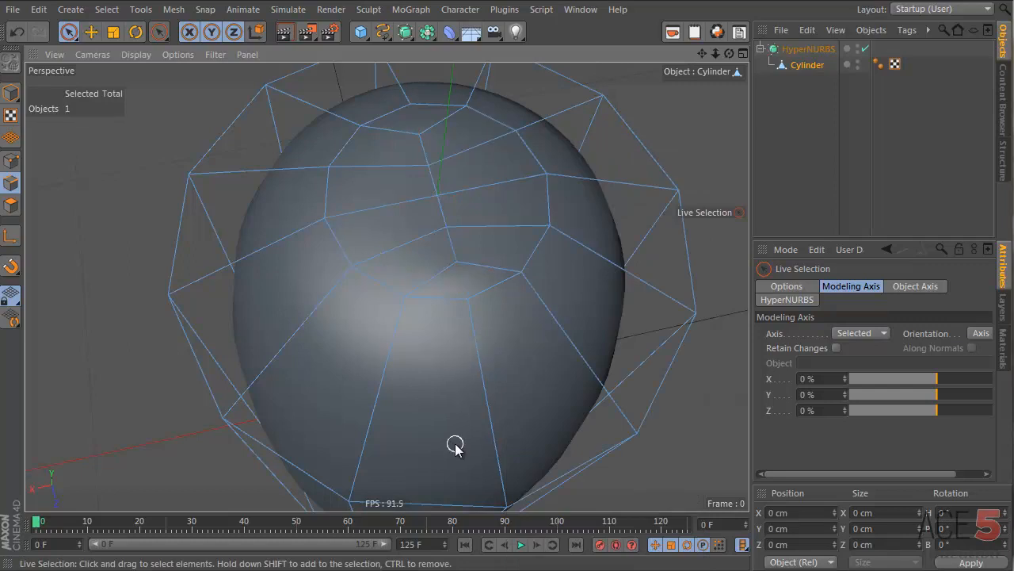
Step: Examine the smoothed top and its control cage from several angles, with the cylinder both selected and deselected
{"action": "scroll", "coordinate": [559, 233], "scroll_direction": "up", "scroll_amount": 6}
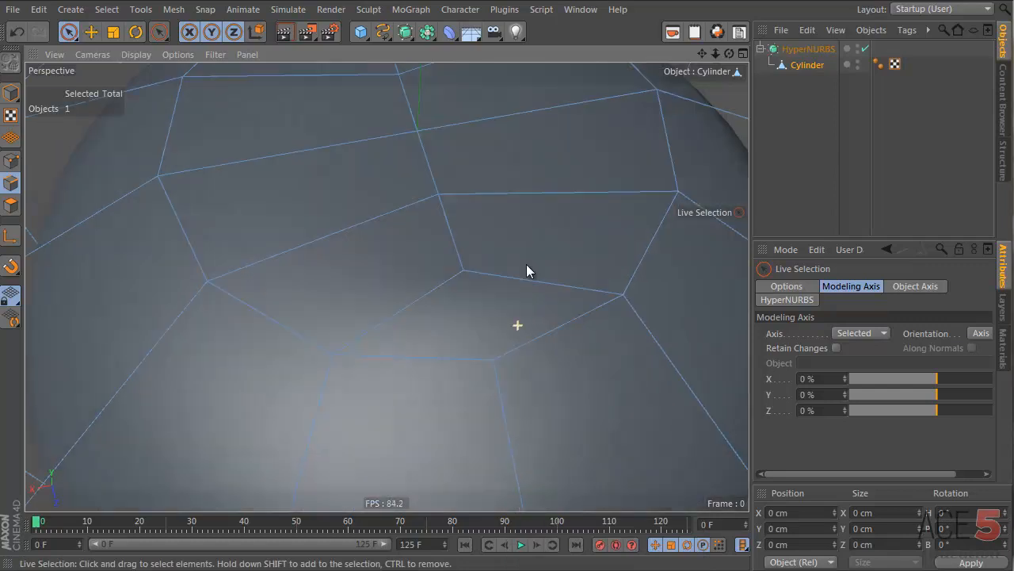
{"action": "scroll", "coordinate": [577, 141], "scroll_direction": "down", "scroll_amount": 5}
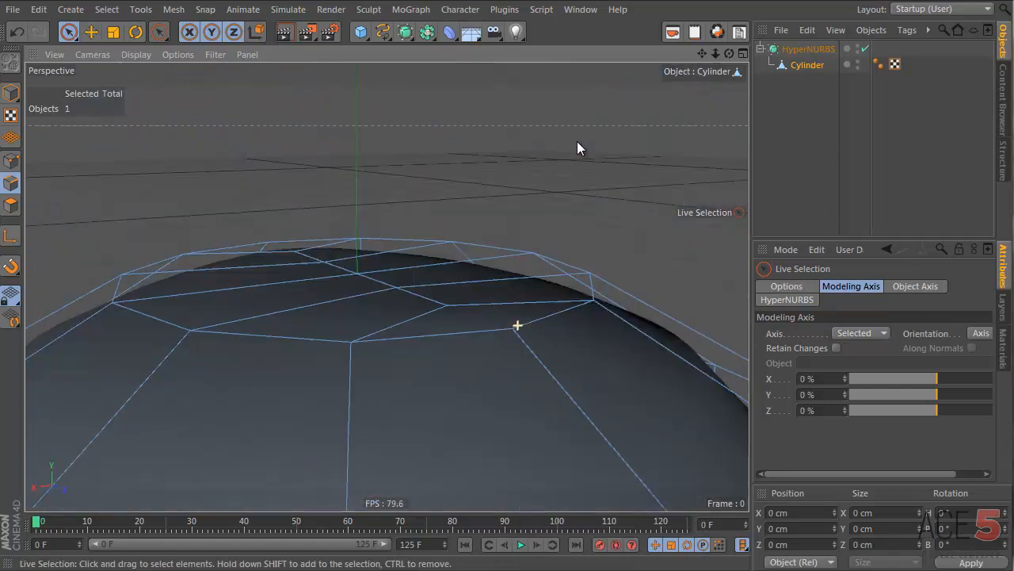
{"action": "scroll", "coordinate": [558, 250], "scroll_direction": "up", "scroll_amount": 5}
{"action": "left_click", "coordinate": [796, 82]}
{"action": "scroll", "coordinate": [366, 317], "scroll_direction": "down", "scroll_amount": 8}
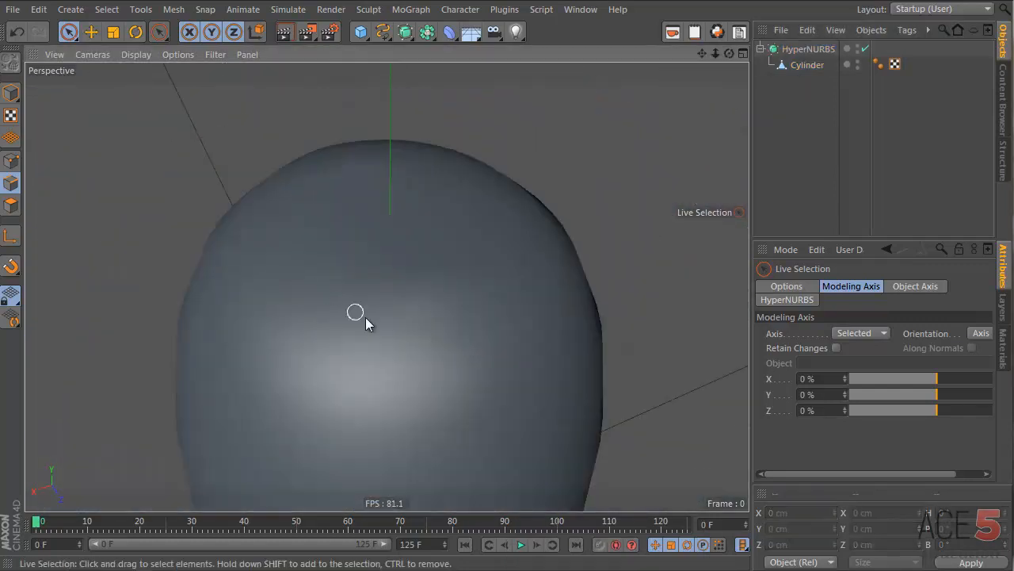
{"action": "left_click_drag", "start_coordinate": [492, 505], "coordinate": [378, 198], "text": "alt"}
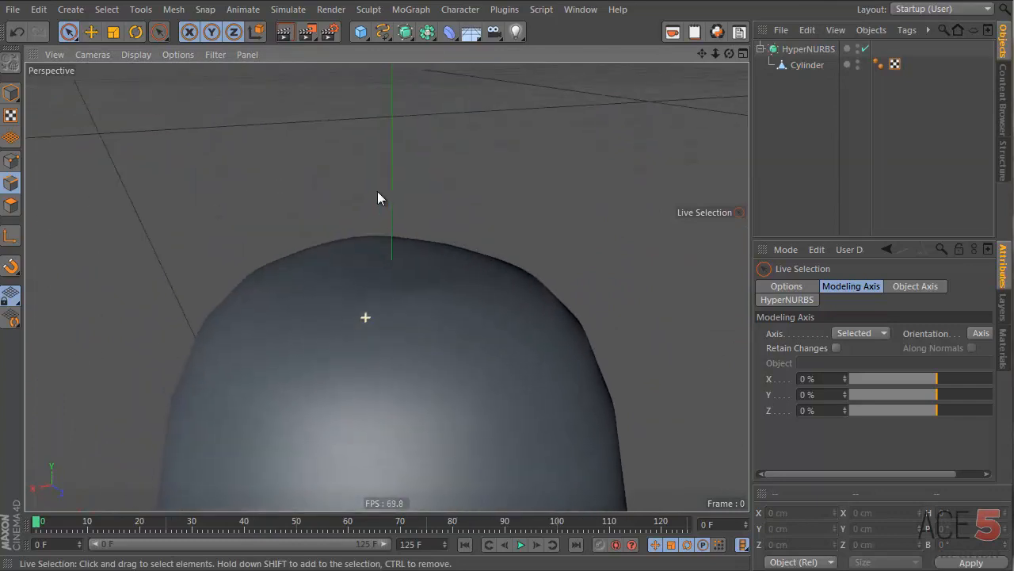
{"action": "left_click", "coordinate": [458, 215]}
{"action": "scroll", "coordinate": [358, 312], "scroll_direction": "up", "scroll_amount": 3}
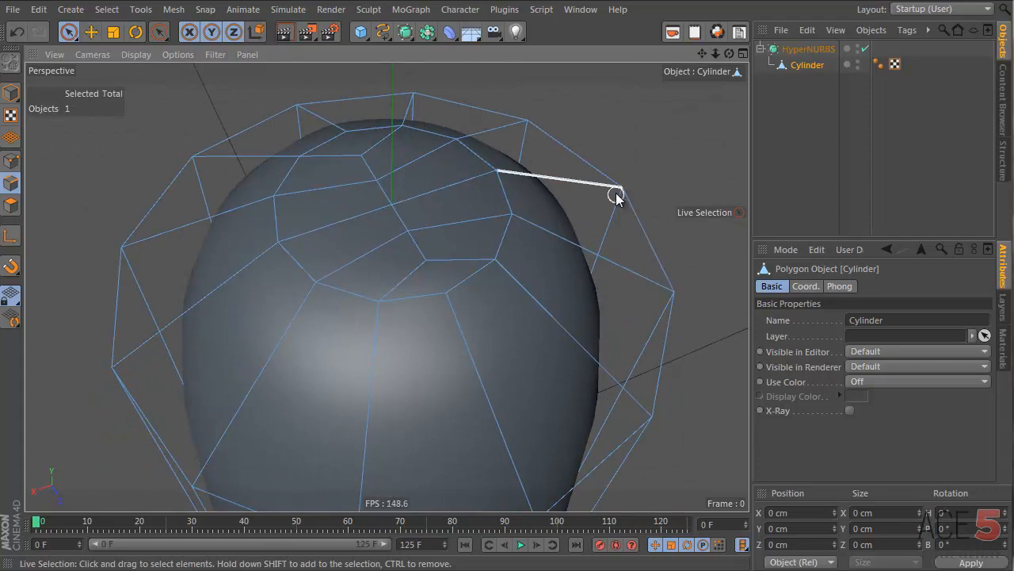
{"action": "left_click_drag", "start_coordinate": [618, 197], "coordinate": [461, 232], "text": "alt"}
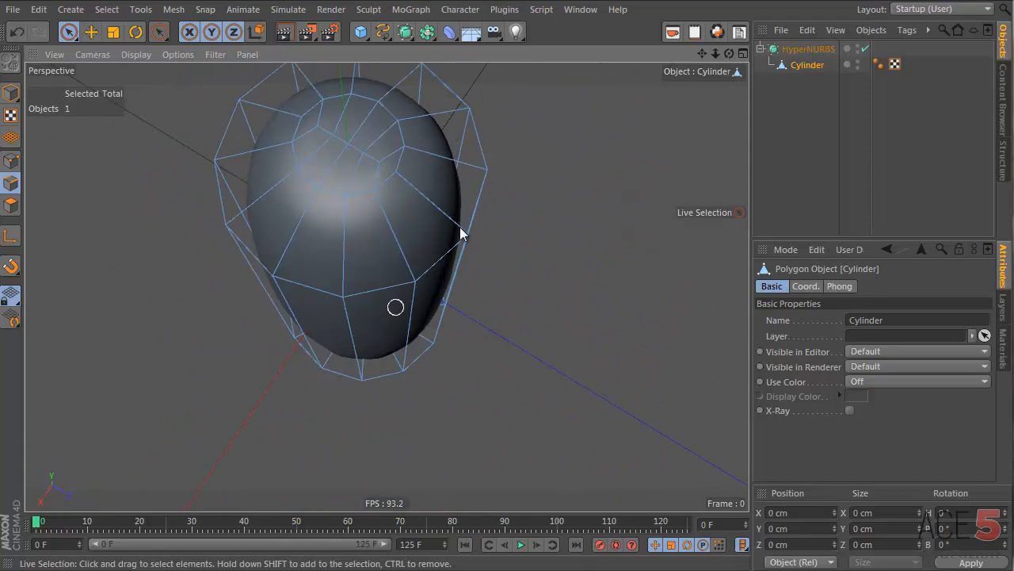
Step: Display the cage lines projected on the smoothed surface with isoline editing and examine the edge flow over the cap
{"action": "key", "text": "n"}
{"action": "key", "text": "b"}
{"action": "mouse_move", "coordinate": [395, 172]}
{"action": "left_mouse_down", "text": "alt"}
{"action": "mouse_move", "coordinate": [307, 191]}
{"action": "mouse_move", "coordinate": [385, 168]}
{"action": "left_mouse_up", "text": "alt"}
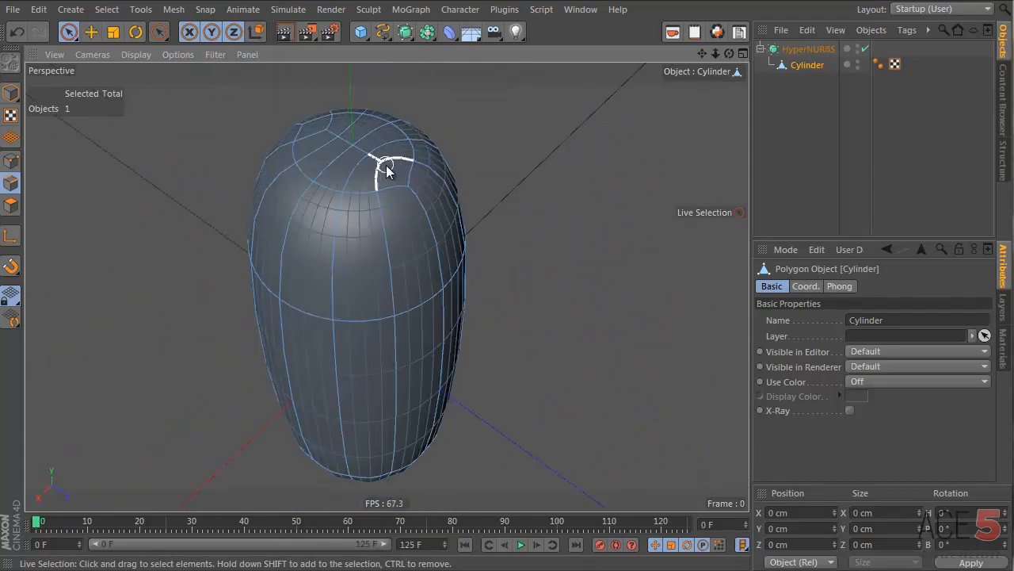
{"action": "scroll", "coordinate": [385, 168], "scroll_direction": "up", "scroll_amount": 5}
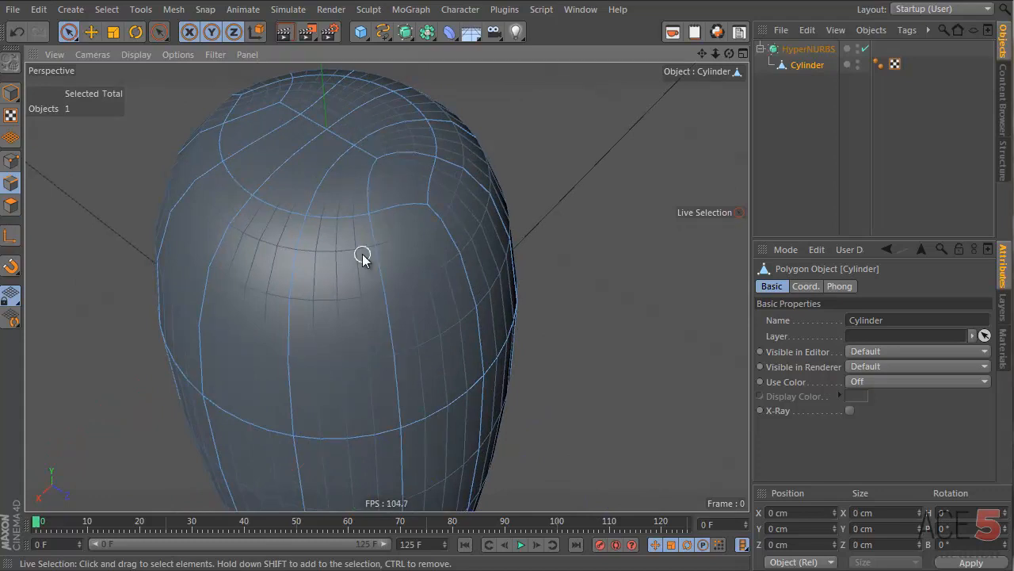
Step: Toggle Isoline Editing off and on to compare the smoothed edge lines with the control cage from several angles
{"action": "key", "text": "alt+a"}
{"action": "key", "text": "alt+a"}
{"action": "key", "text": "alt+a"}
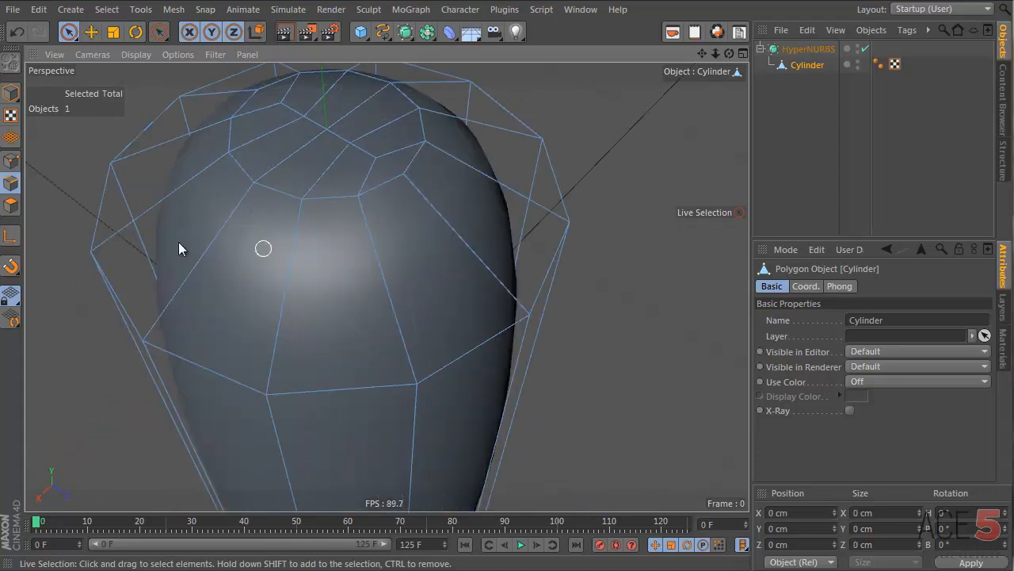
{"action": "left_click_drag", "start_coordinate": [465, 304], "coordinate": [461, 169], "text": "alt"}
{"action": "key", "text": "alt+a"}
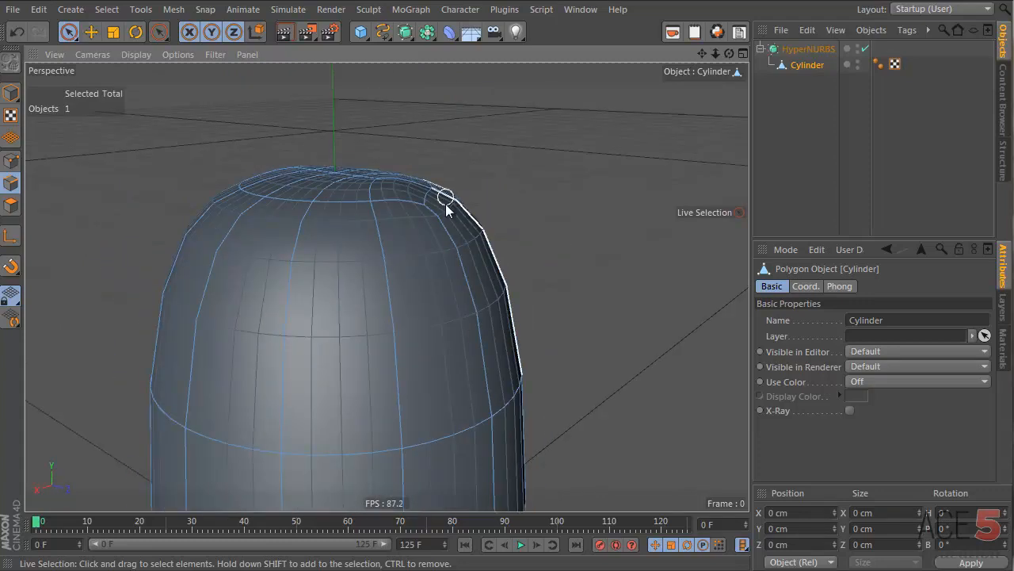
{"action": "left_click_drag", "start_coordinate": [447, 202], "coordinate": [407, 302], "text": "alt"}
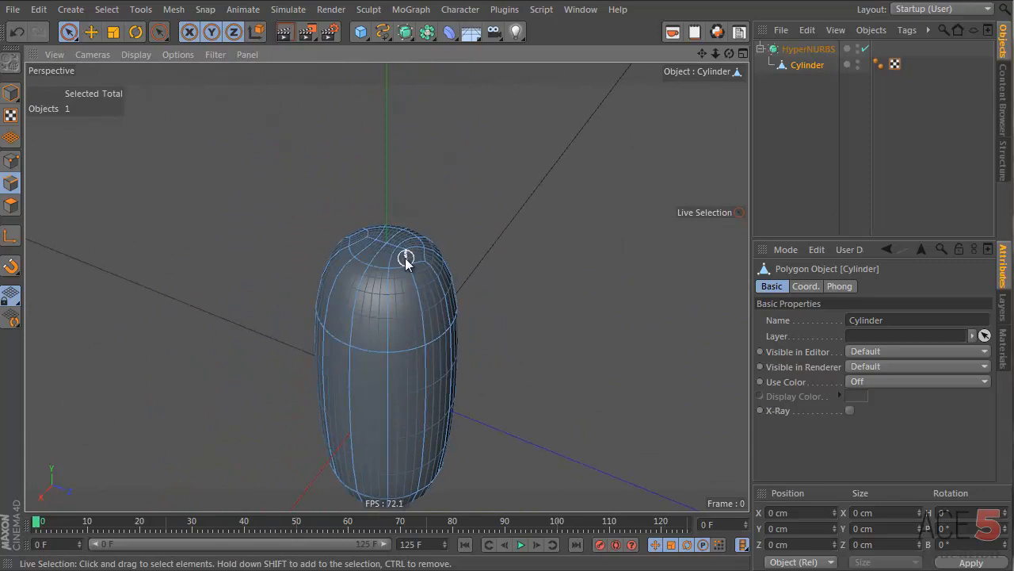
{"action": "key", "text": "alt+a"}
{"action": "right_click_drag", "start_coordinate": [340, 233], "coordinate": [488, 263], "text": "alt"}
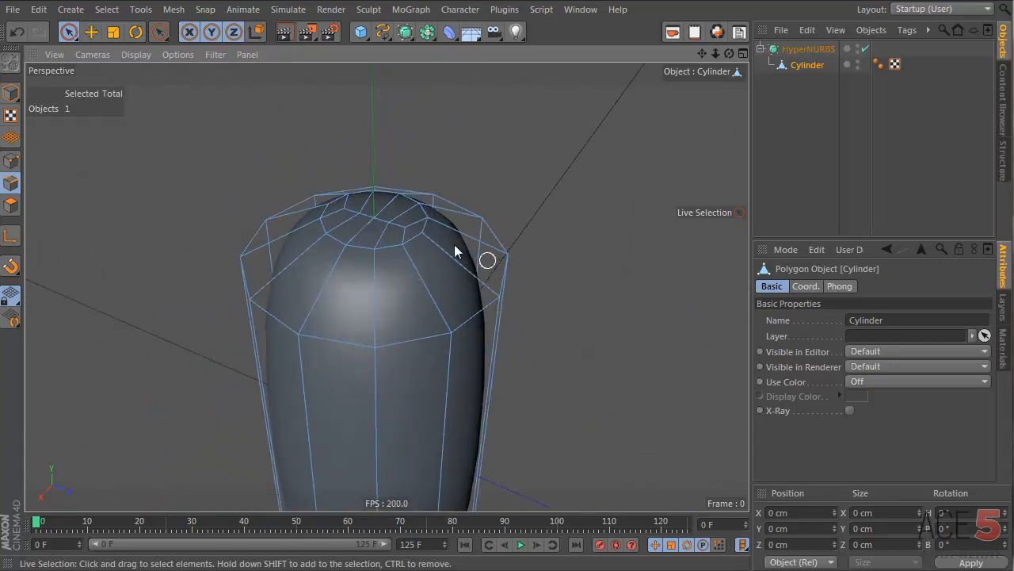
{"action": "left_click_drag", "start_coordinate": [447, 265], "coordinate": [380, 194], "text": "alt"}
{"action": "left_click_drag", "start_coordinate": [604, 144], "coordinate": [528, 137], "text": "alt"}
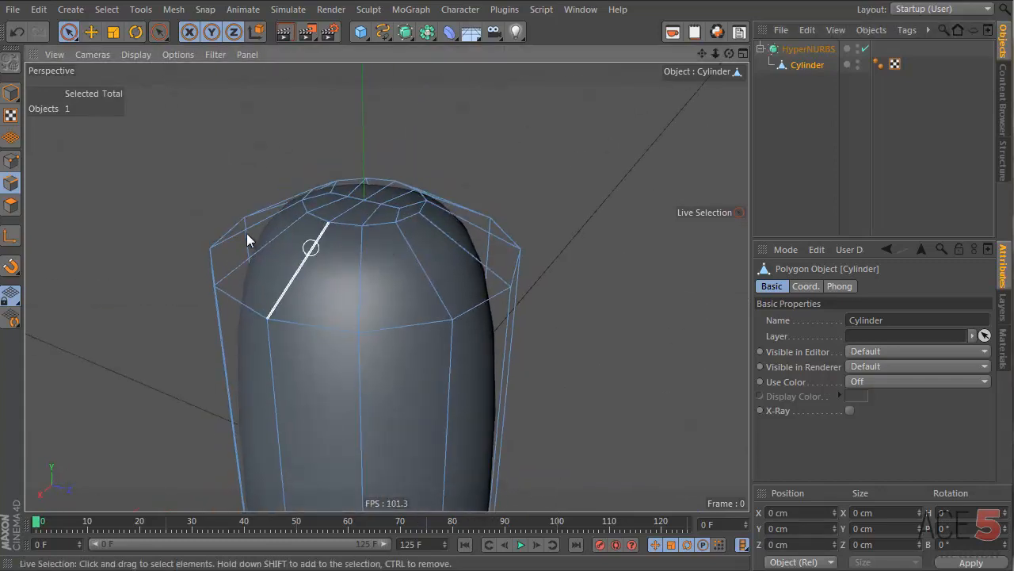
Step: Raise and tilt the ten cap polygons into a slanted lipstick tip centred at about Y 137 cm and Z 18 cm
{"action": "left_click_drag", "start_coordinate": [344, 204], "coordinate": [386, 330]}
{"action": "key", "text": "r"}
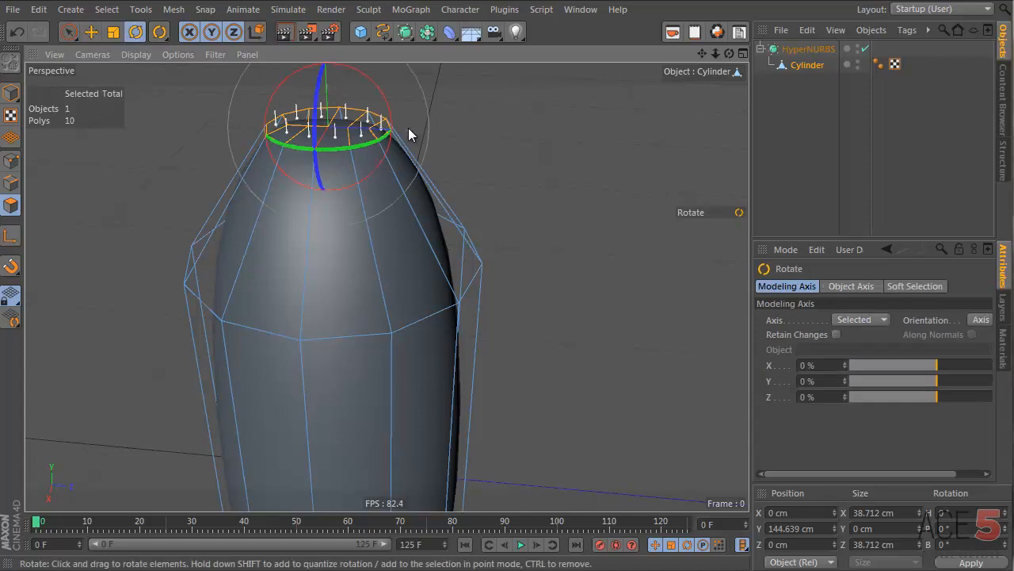
{"action": "left_click_drag", "start_coordinate": [375, 82], "coordinate": [458, 149]}
{"action": "key", "text": "e"}
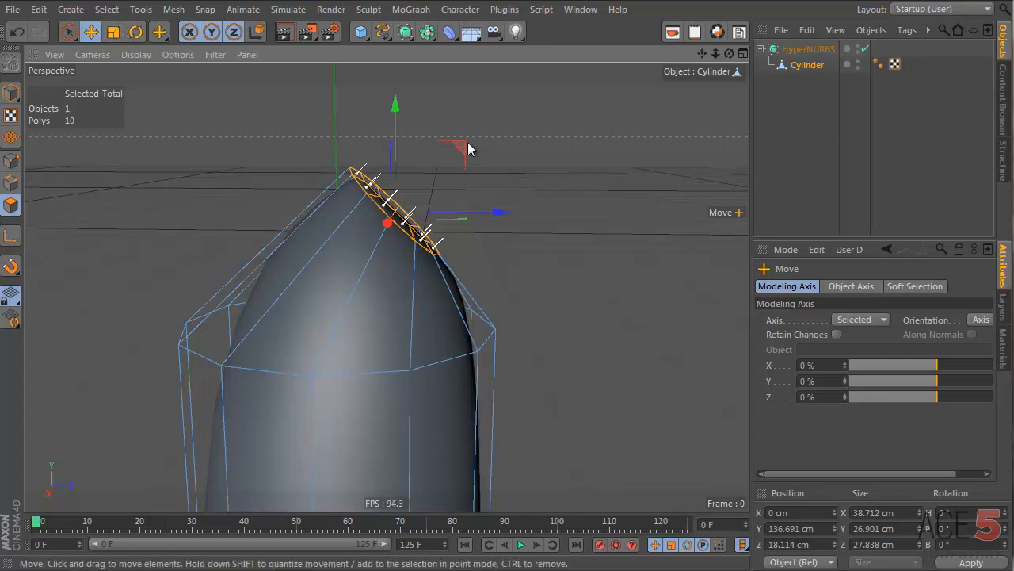
Step: Look up the Active Tool option in the viewport's HUD settings and view the list of recently used tools
{"action": "left_click", "coordinate": [721, 219]}
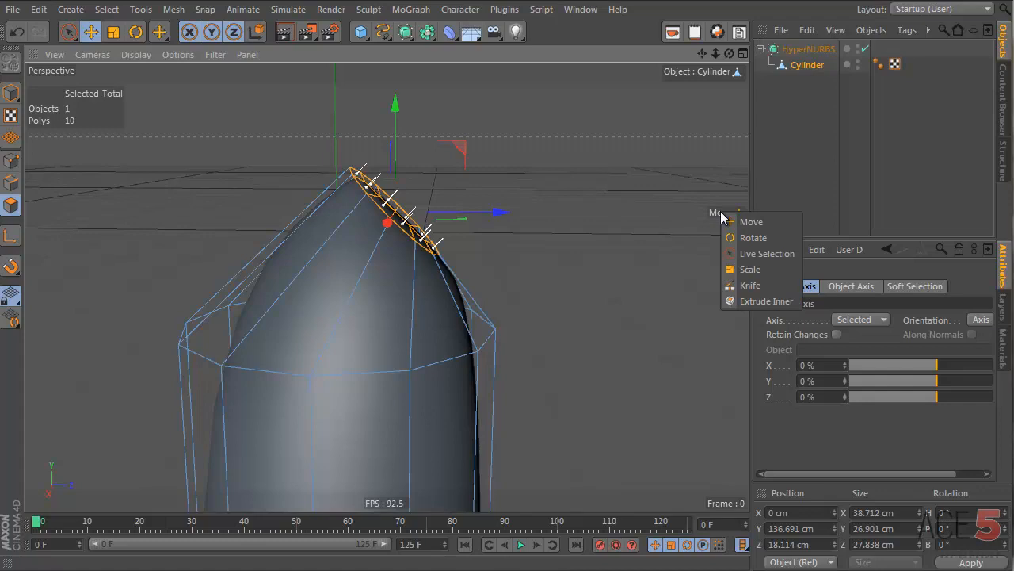
{"action": "left_click", "coordinate": [646, 196]}
{"action": "key", "text": "shift+v"}
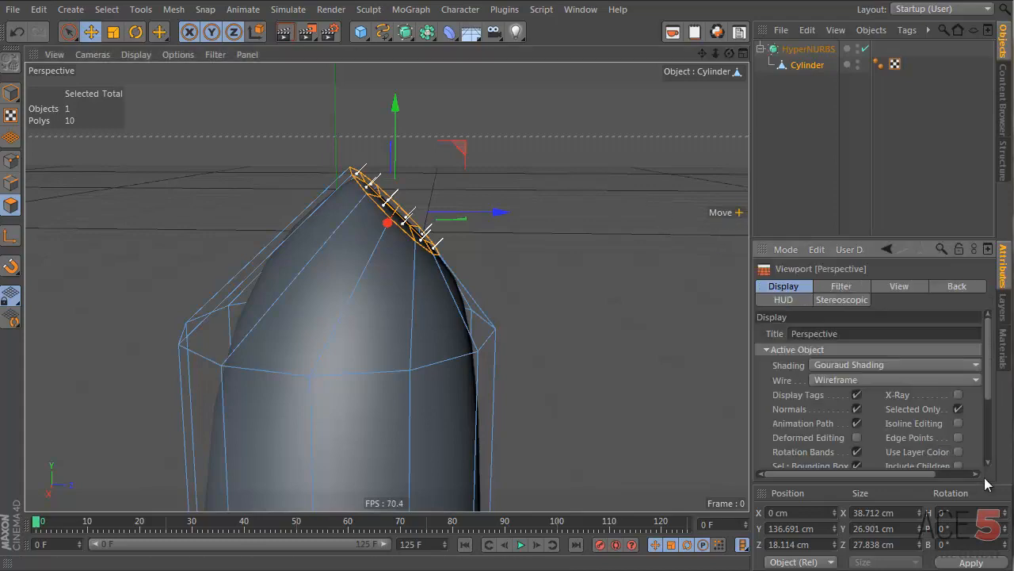
{"action": "left_click_drag", "start_coordinate": [916, 239], "coordinate": [909, 113]}
{"action": "left_click", "coordinate": [900, 159]}
{"action": "left_click", "coordinate": [958, 158]}
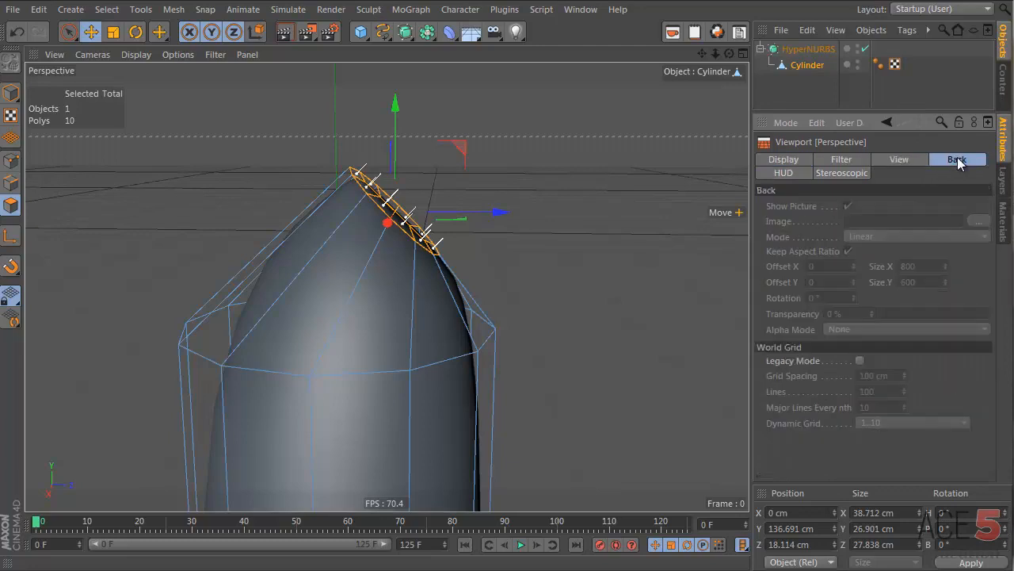
{"action": "left_click", "coordinate": [791, 174]}
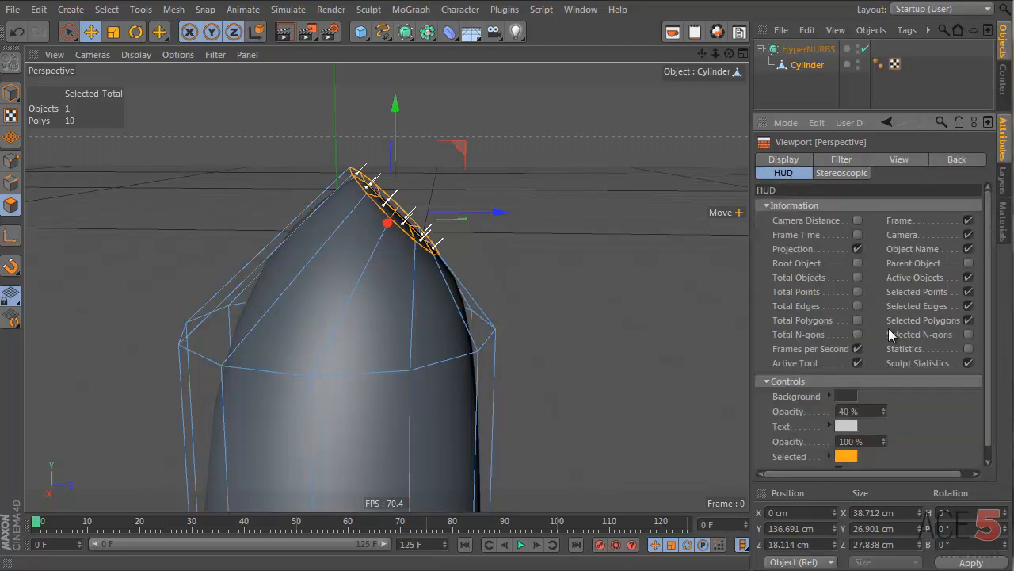
{"action": "left_click", "coordinate": [857, 363]}
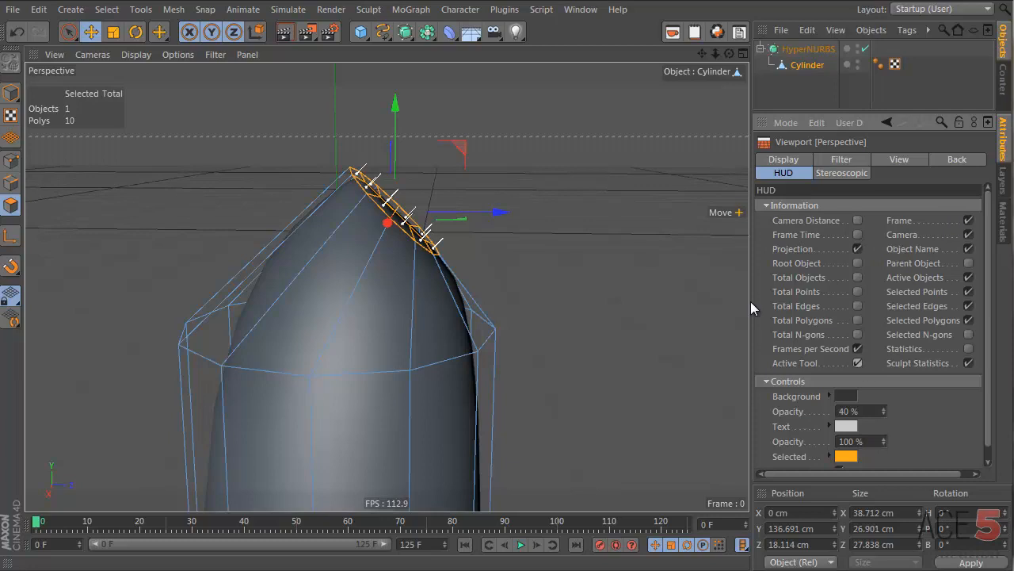
{"action": "left_click", "coordinate": [721, 213]}
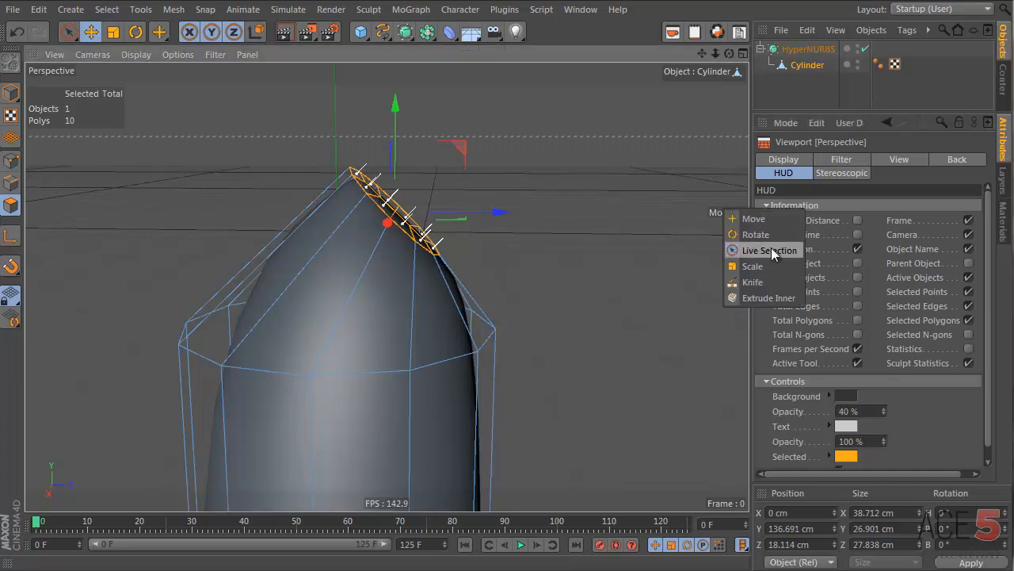
{"action": "left_click", "coordinate": [586, 243]}
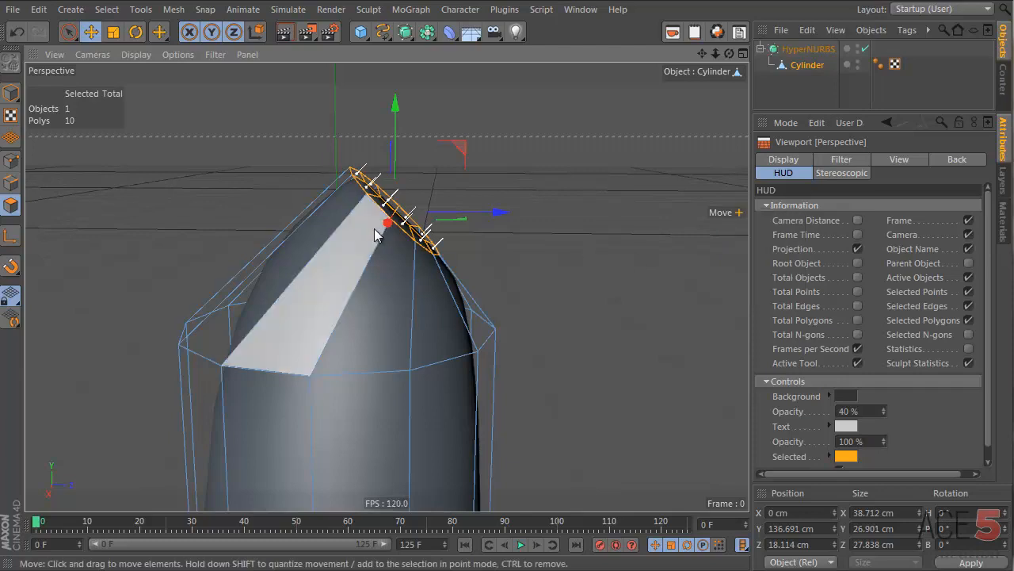
Step: Activate the Knife tool and set its mode to Loop
{"action": "key", "text": "k"}
{"action": "left_click", "coordinate": [816, 179]}
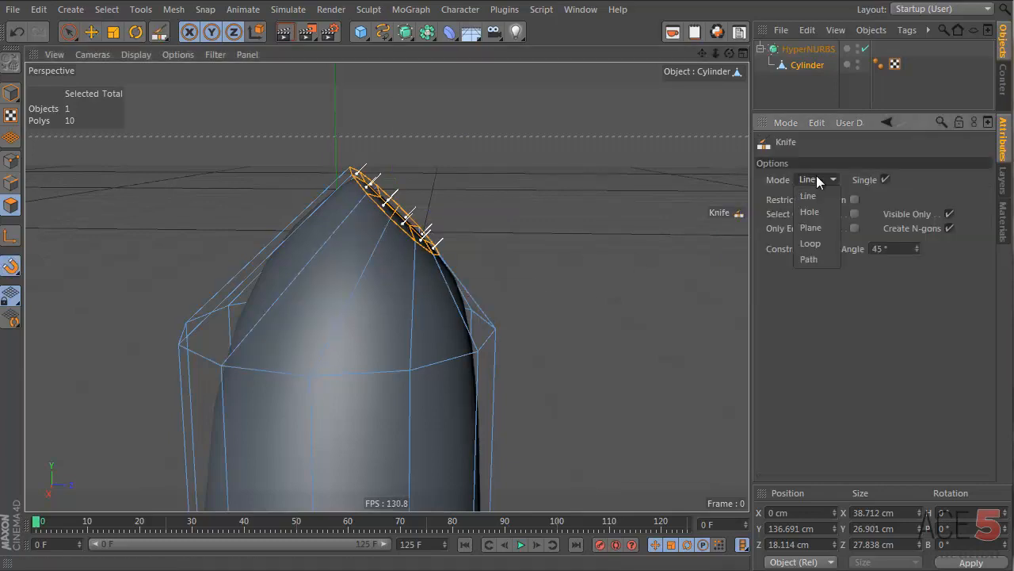
{"action": "left_click", "coordinate": [821, 242]}
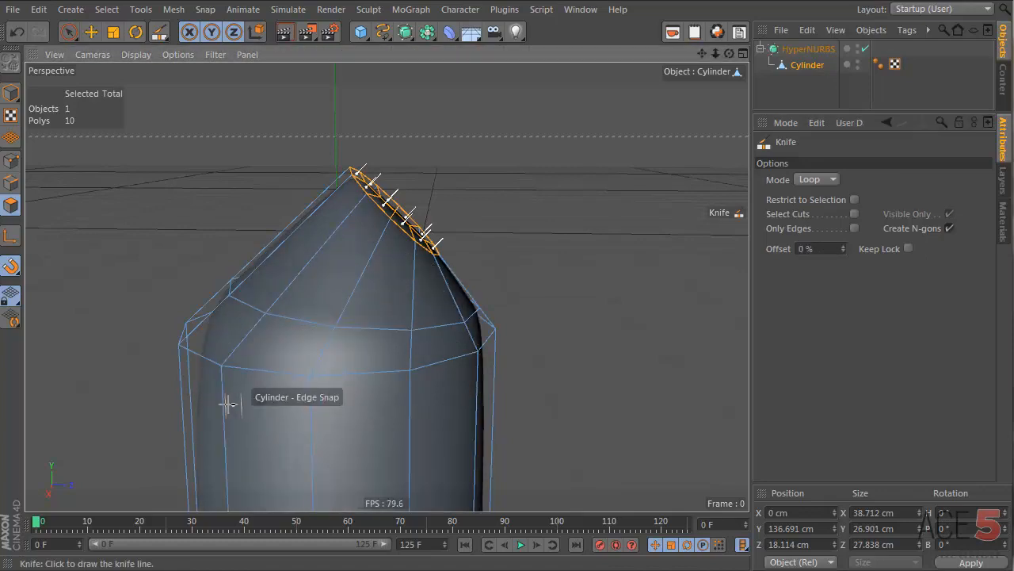
Step: Try Knife loop cuts just above and below the shoulder edge of the cylinder and inspect the smoothed shape
{"action": "left_click_drag", "start_coordinate": [188, 385], "coordinate": [373, 362], "text": "alt"}
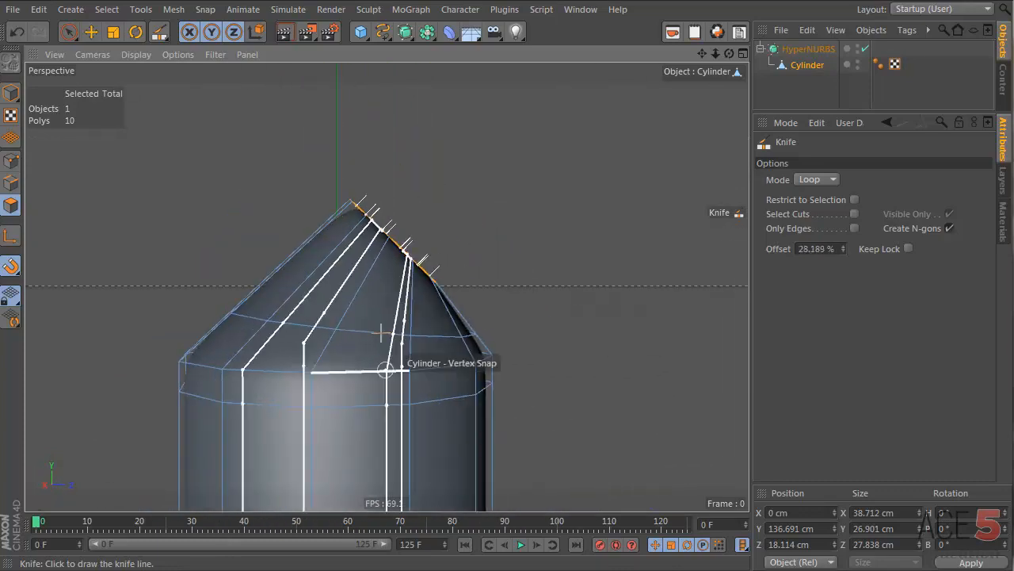
{"action": "left_click_drag", "start_coordinate": [529, 302], "coordinate": [420, 305], "text": "alt"}
{"action": "left_click", "coordinate": [834, 88]}
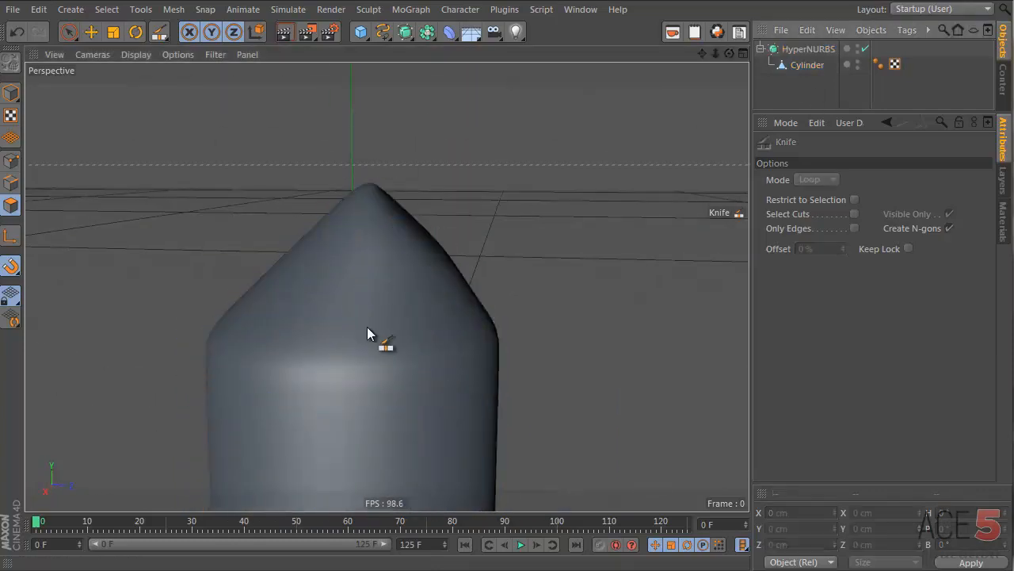
{"action": "left_click_drag", "start_coordinate": [367, 327], "coordinate": [244, 410], "text": "alt"}
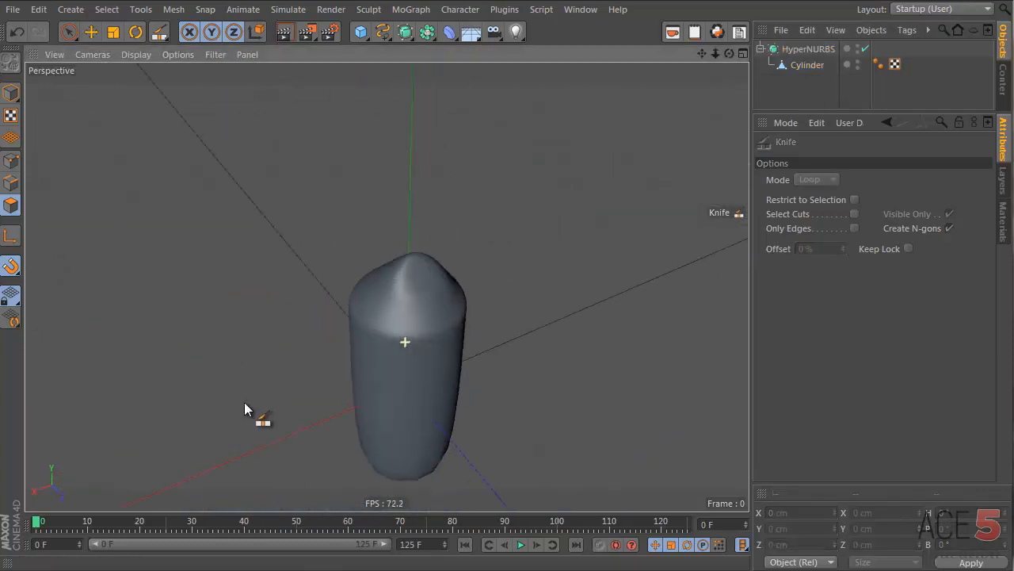
{"action": "scroll", "coordinate": [516, 309], "scroll_direction": "up", "scroll_amount": 3}
Step: Switch to the finished lipstick document, select the separate slanted HyperNURBS stick and frame it in the view
{"action": "left_click", "coordinate": [783, 67]}
{"action": "left_click_drag", "start_coordinate": [345, 321], "coordinate": [512, 208], "text": "alt"}
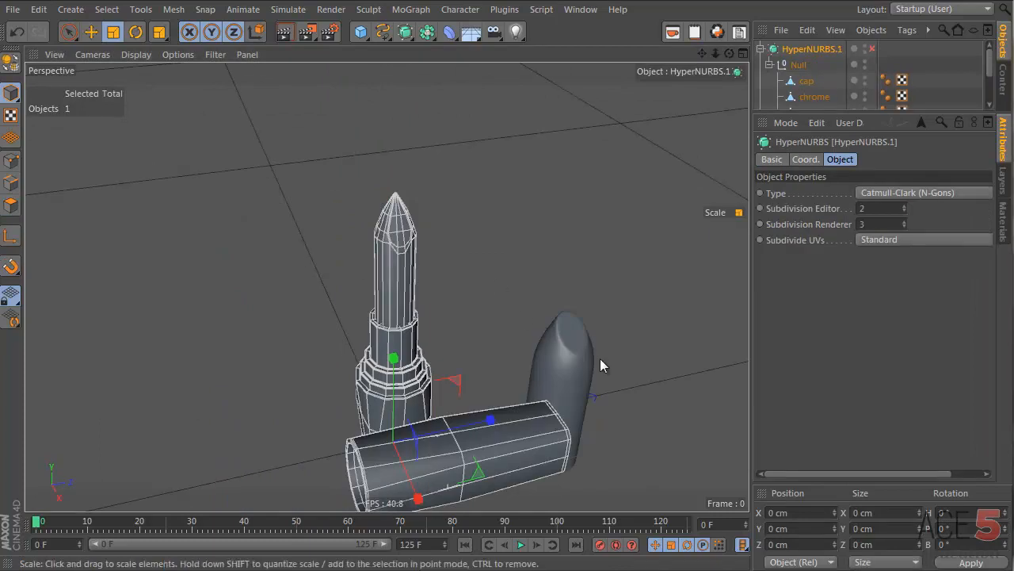
{"action": "left_click", "coordinate": [588, 352]}
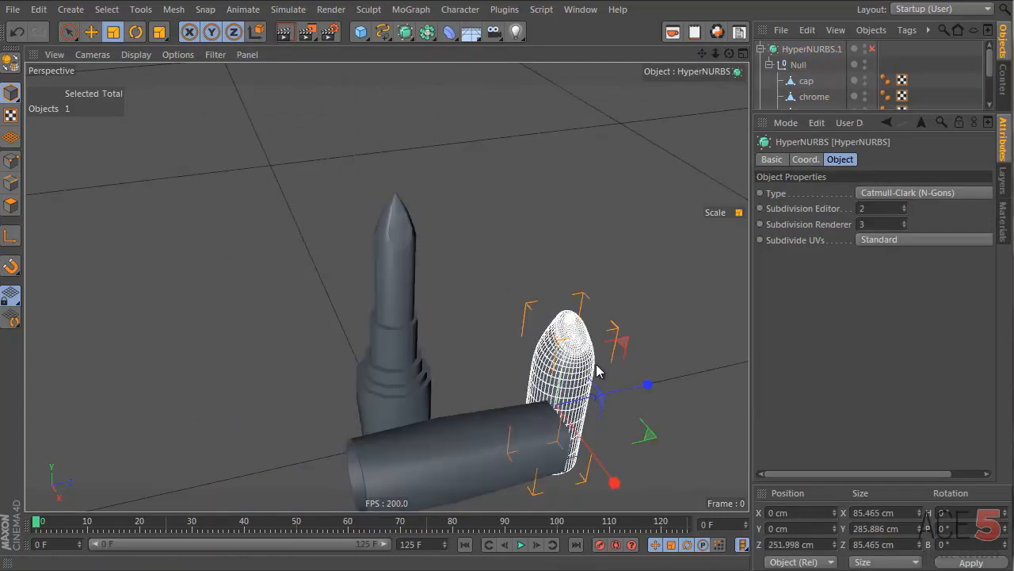
{"action": "key", "text": "o"}
{"action": "scroll", "coordinate": [821, 82], "scroll_direction": "down", "scroll_amount": 3}
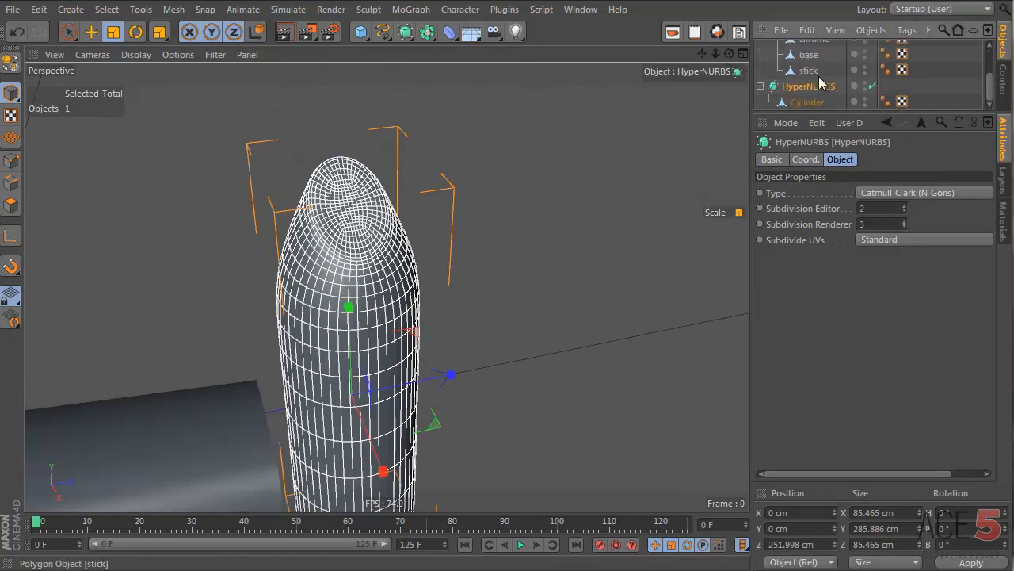
Step: Enlarge the Object Manager, disable the reference stick's HyperNURBS and examine the control cage around its slanted tip
{"action": "left_click_drag", "start_coordinate": [872, 115], "coordinate": [872, 226]}
{"action": "left_click", "coordinate": [872, 143]}
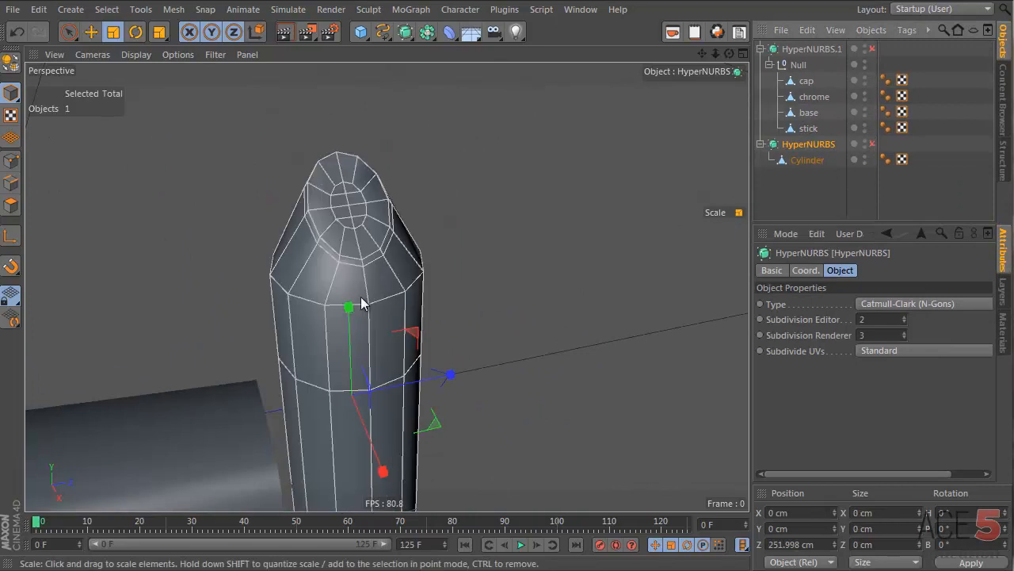
{"action": "left_click_drag", "start_coordinate": [362, 301], "coordinate": [634, 292], "text": "alt"}
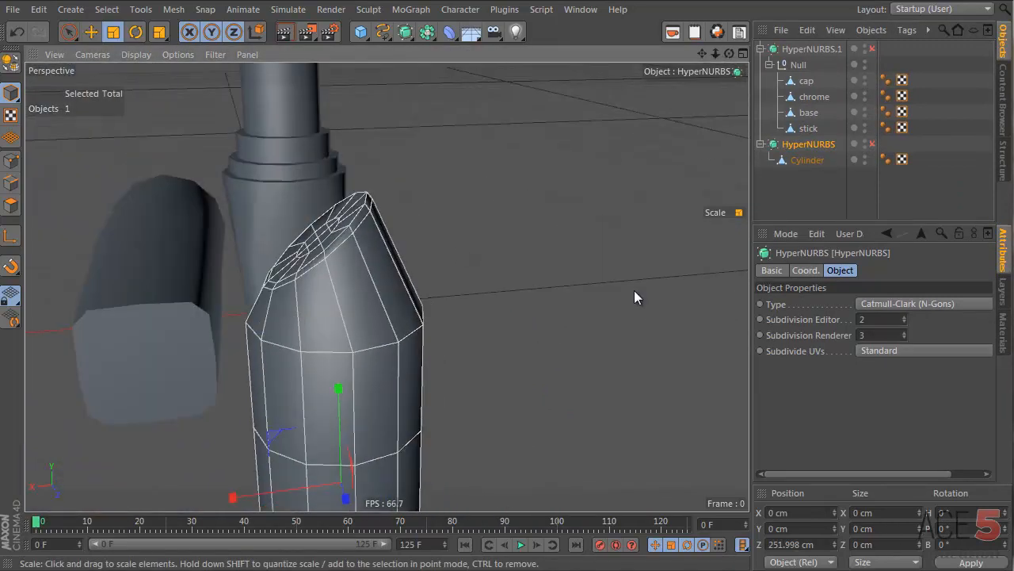
{"action": "left_click_drag", "start_coordinate": [351, 289], "coordinate": [305, 143], "text": "alt"}
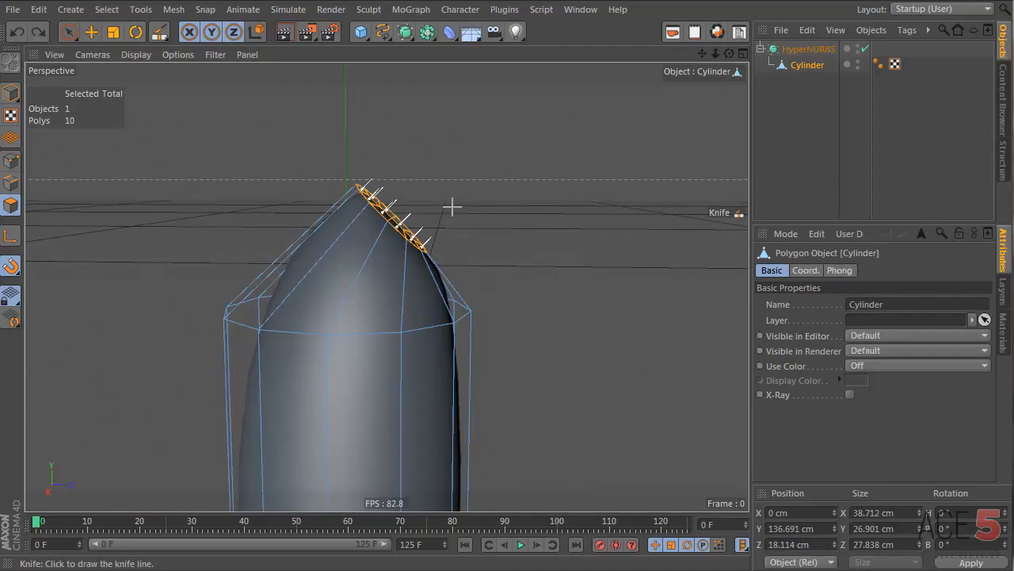
Step: Back in the working document, scale the ten tip polygons uniformly up to about 70 × 48 × 50 cm
{"action": "key", "text": "t"}
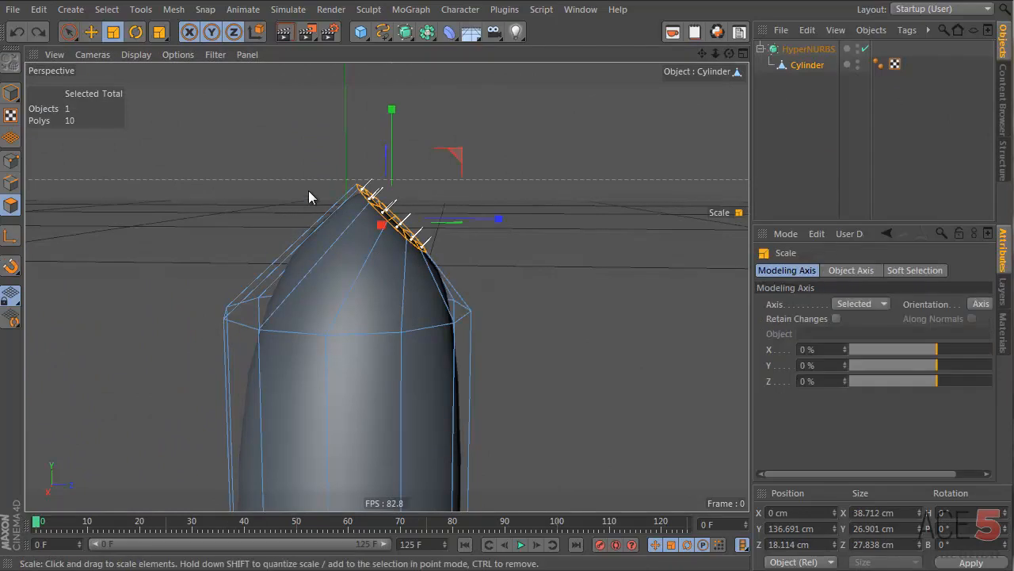
{"action": "left_click_drag", "start_coordinate": [309, 191], "coordinate": [642, 350]}
{"action": "left_click_drag", "start_coordinate": [227, 258], "coordinate": [273, 290], "text": "alt"}
Step: Cut an edge loop just below the slanted rim and grow the polygon selection to include the new ring
{"action": "key", "text": "k"}
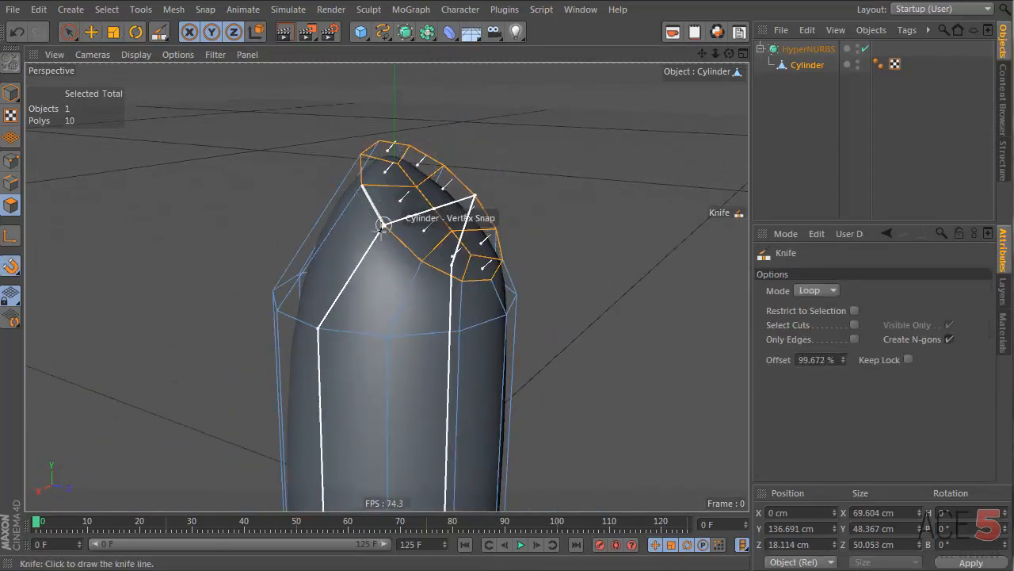
{"action": "mouse_move", "coordinate": [418, 236]}
{"action": "left_mouse_down", "text": "alt"}
{"action": "mouse_move", "coordinate": [169, 294]}
{"action": "mouse_move", "coordinate": [404, 241]}
{"action": "left_mouse_up", "text": "alt"}
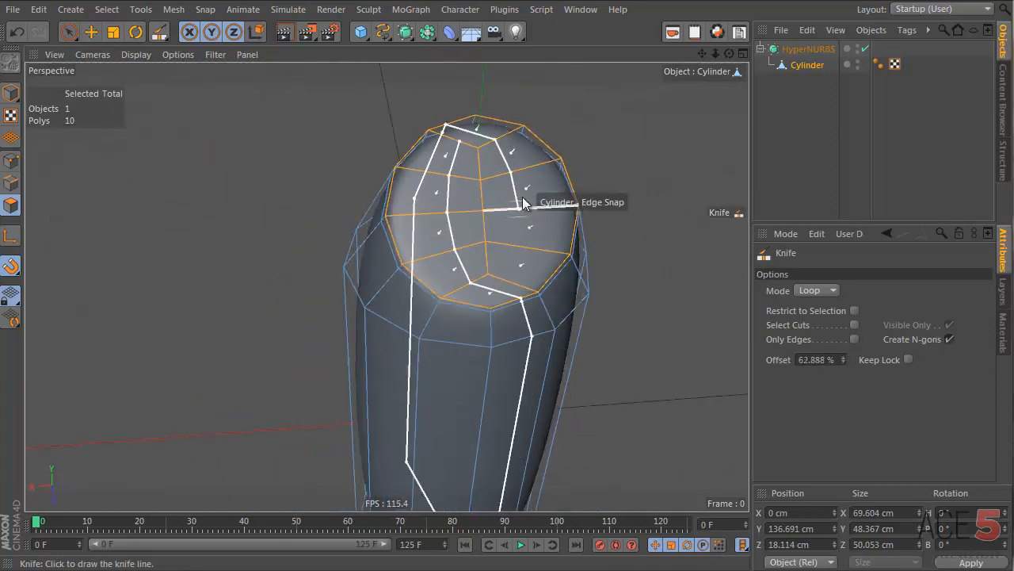
{"action": "key", "text": "u"}
{"action": "key", "text": "y"}
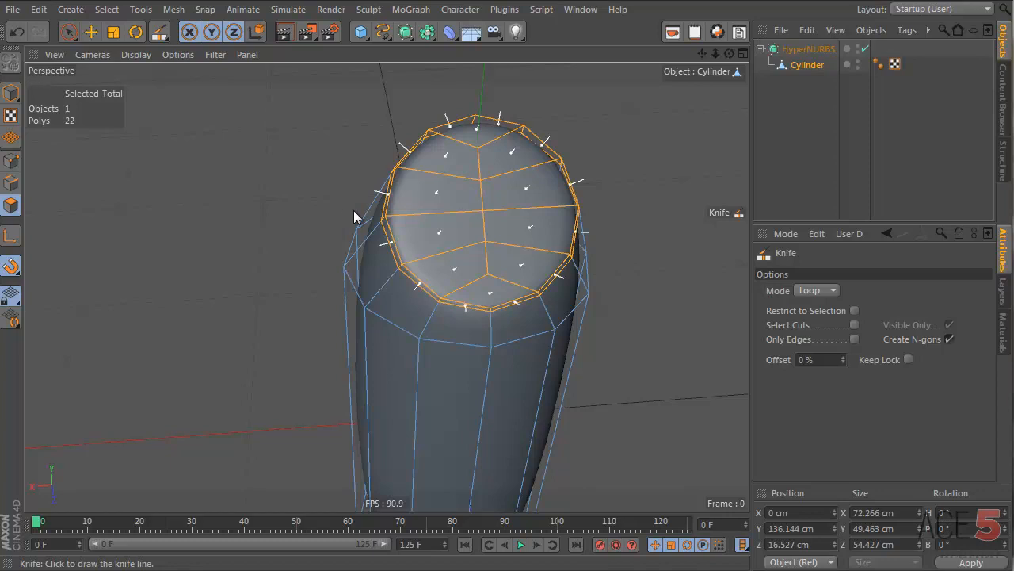
{"action": "key", "text": "v"}
{"action": "mouse_move", "coordinate": [409, 200]}
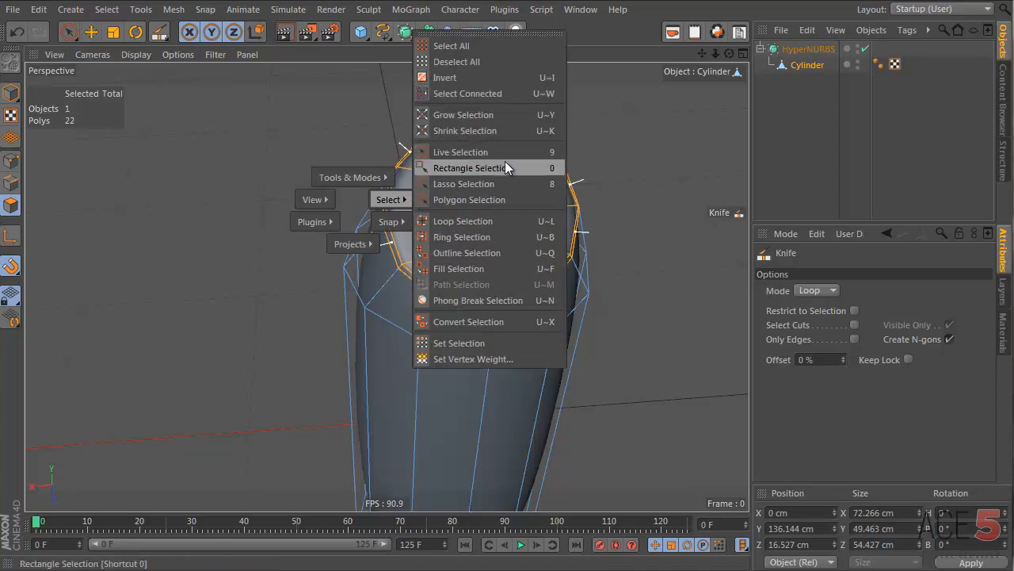
{"action": "left_click", "coordinate": [514, 115]}
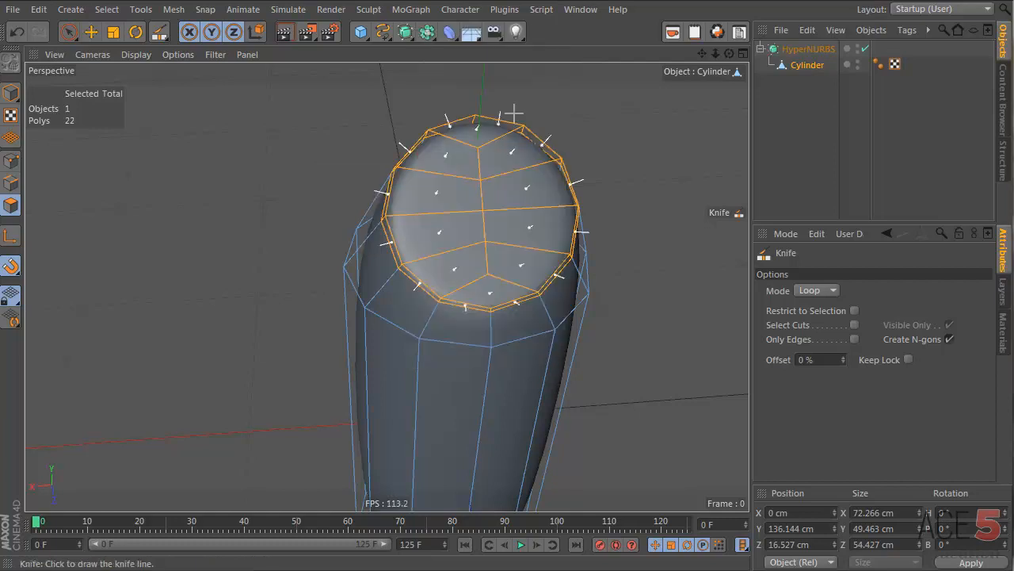
Step: Narrow the selected tip polygons along X to about 57 cm, and cut an edge loop near the cylinder's base
{"action": "key", "text": "t"}
{"action": "left_click_drag", "start_coordinate": [430, 215], "coordinate": [493, 173]}
{"action": "key", "text": "k"}
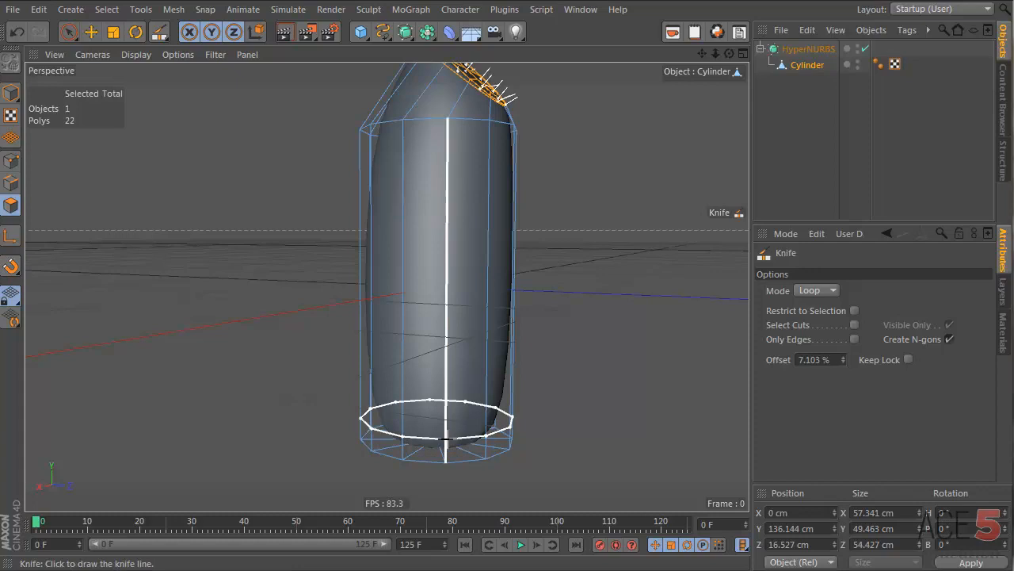
{"action": "left_click", "coordinate": [446, 438]}
Step: Try a loop cut just below the cylinder's shoulder edge, deselect everything and inspect the smoothed stick
{"action": "middle_click_drag", "start_coordinate": [392, 203], "coordinate": [390, 336], "text": "alt"}
{"action": "left_click_drag", "start_coordinate": [424, 254], "coordinate": [449, 377], "text": "alt"}
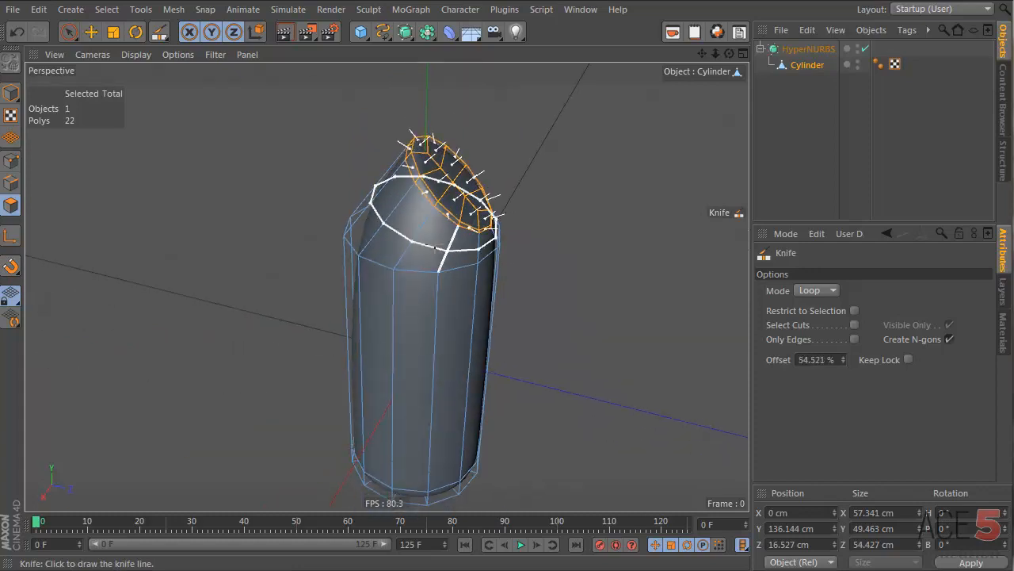
{"action": "right_click_drag", "start_coordinate": [409, 235], "coordinate": [434, 220], "text": "alt"}
{"action": "left_click_drag", "start_coordinate": [437, 278], "coordinate": [485, 188], "text": "alt"}
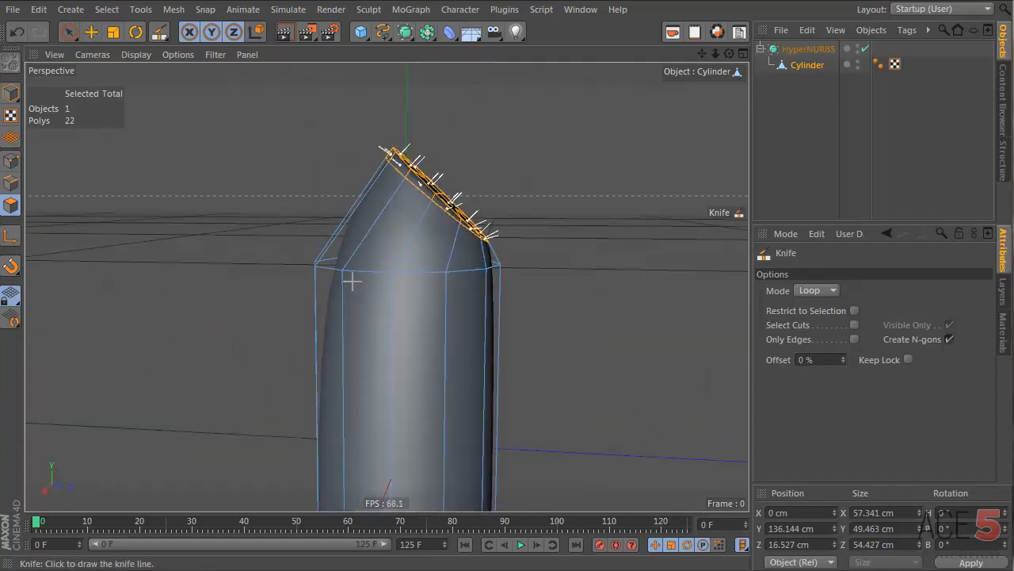
{"action": "left_click_drag", "start_coordinate": [418, 293], "coordinate": [282, 301], "text": "alt"}
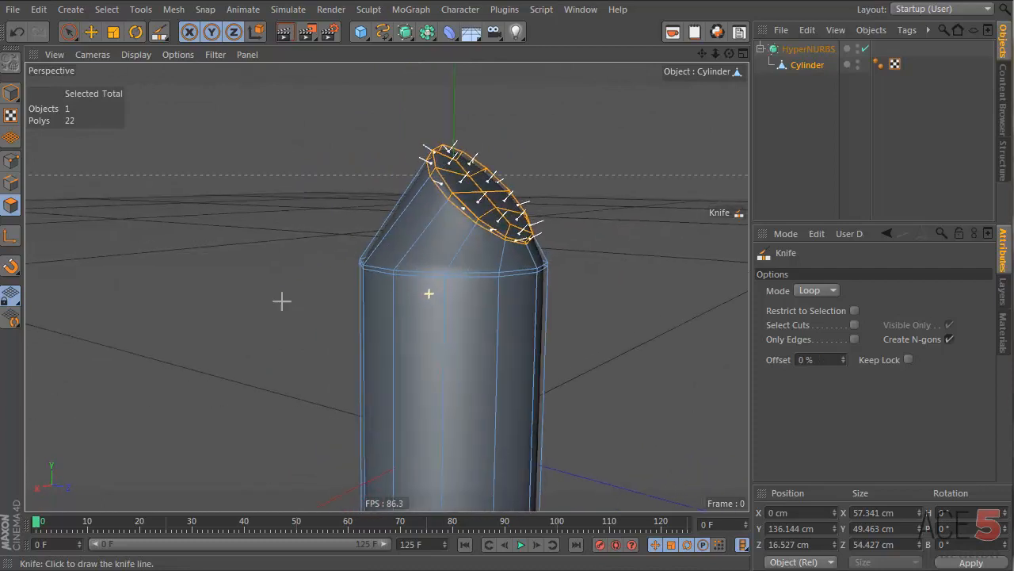
{"action": "left_click", "coordinate": [824, 123]}
{"action": "right_click_drag", "start_coordinate": [446, 293], "coordinate": [395, 306], "text": "alt"}
{"action": "left_click_drag", "start_coordinate": [489, 279], "coordinate": [459, 307], "text": "alt"}
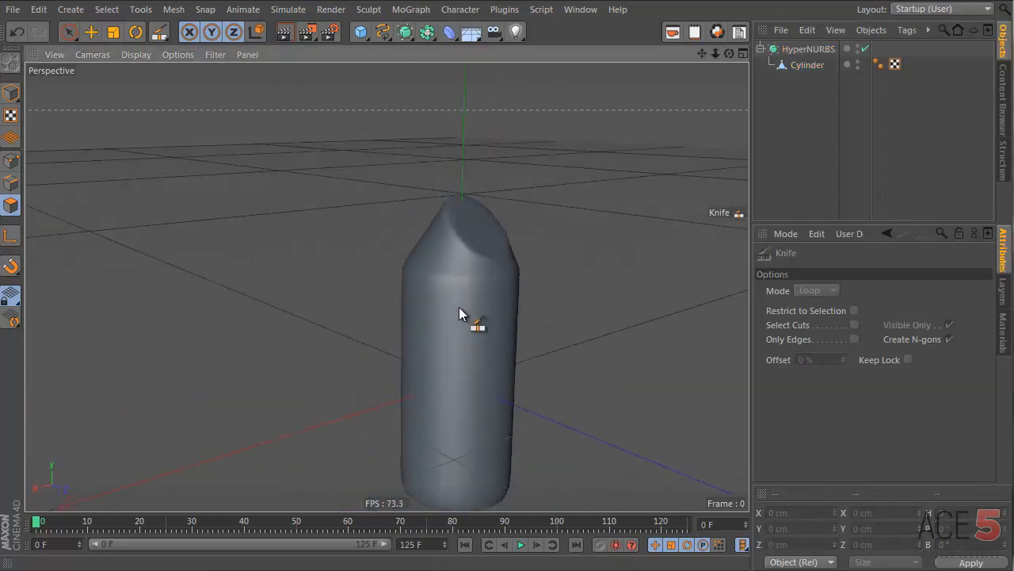
Step: Compare with the finished stick in the reference document, turning its HyperNURBS on to examine the smoothed tip
{"action": "left_click", "coordinate": [468, 308]}
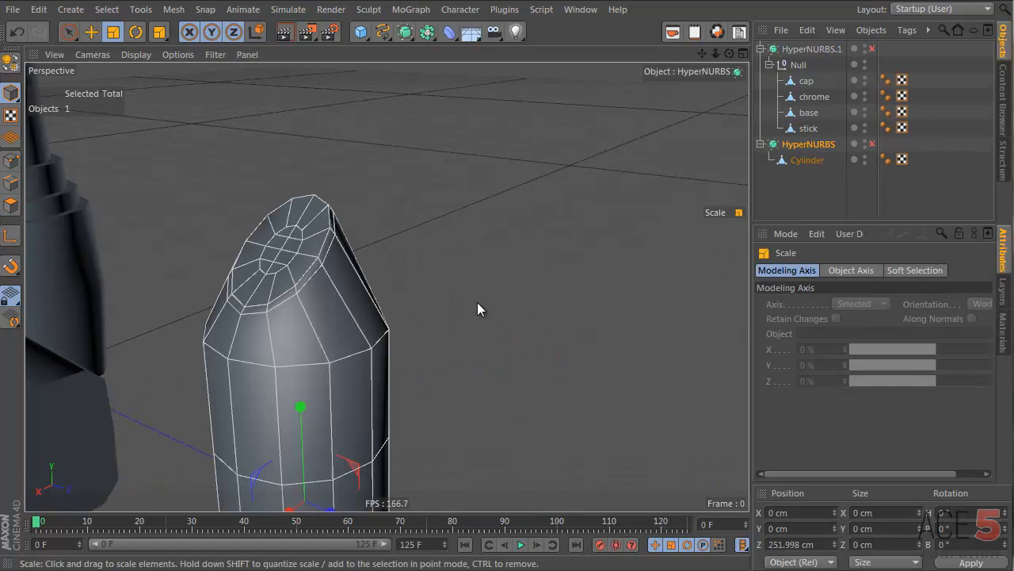
{"action": "left_click_drag", "start_coordinate": [478, 304], "coordinate": [586, 229], "text": "alt"}
{"action": "left_click", "coordinate": [805, 144]}
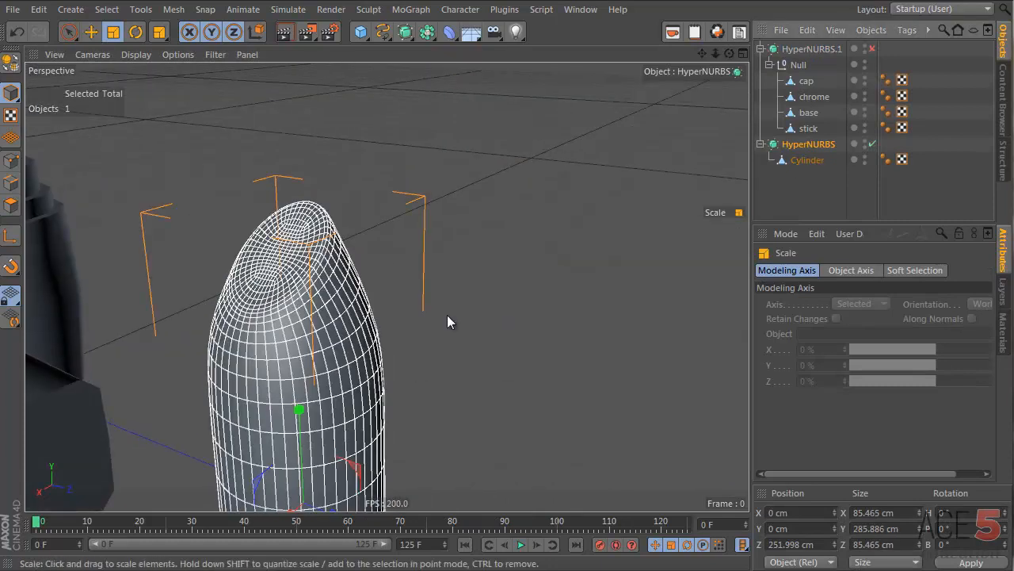
{"action": "left_click_drag", "start_coordinate": [447, 314], "coordinate": [347, 354], "text": "alt"}
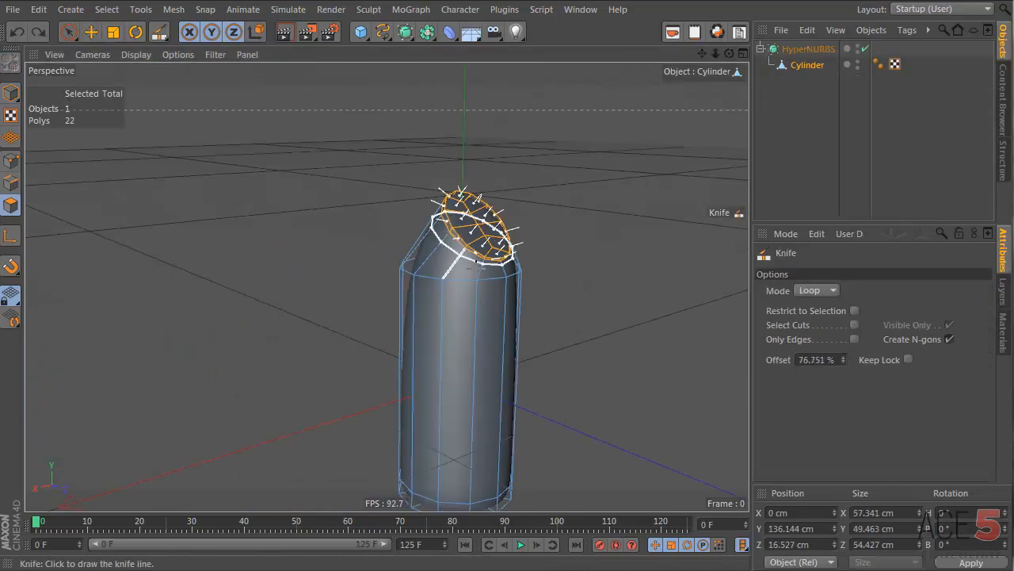
Step: In the working document, scale the slanted tip polygons along X to about 45 cm and review the smoothed result
{"action": "left_click_drag", "start_coordinate": [347, 344], "coordinate": [313, 293], "text": "alt"}
{"action": "key", "text": "t"}
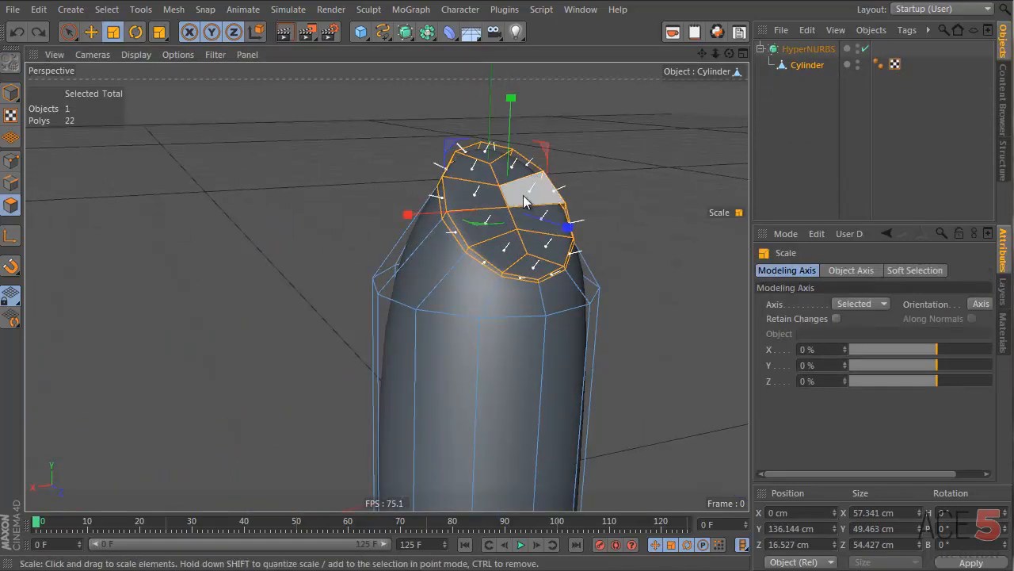
{"action": "left_click_drag", "start_coordinate": [452, 220], "coordinate": [464, 220]}
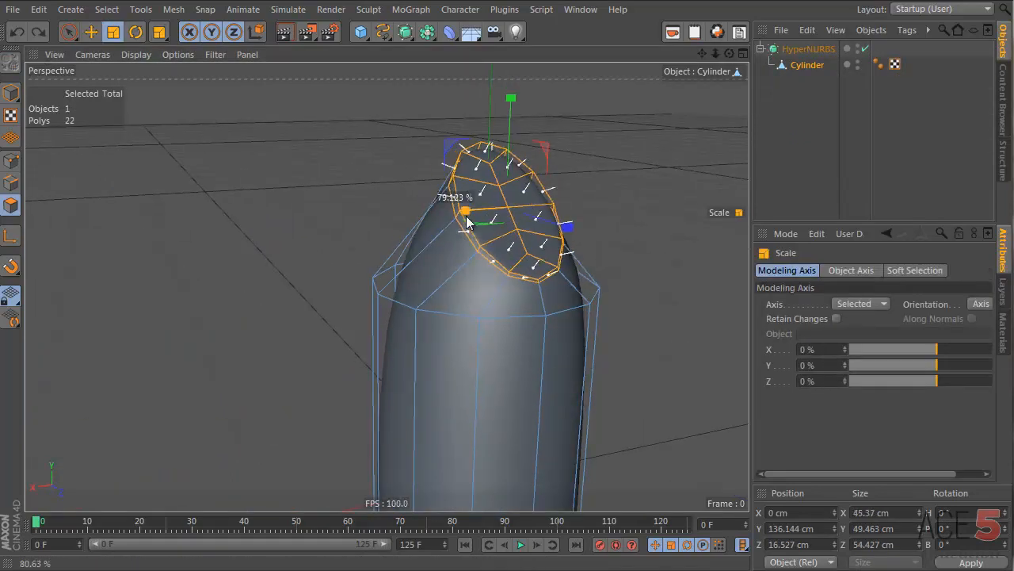
{"action": "left_click", "coordinate": [793, 130]}
{"action": "left_click_drag", "start_coordinate": [507, 261], "coordinate": [448, 355], "text": "alt"}
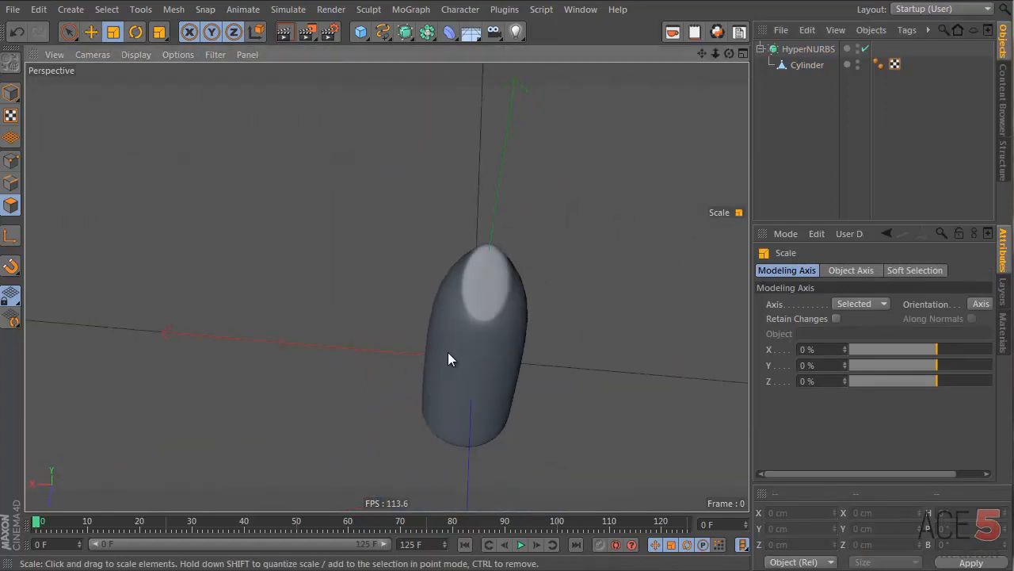
{"action": "left_click_drag", "start_coordinate": [405, 248], "coordinate": [553, 336], "text": "alt"}
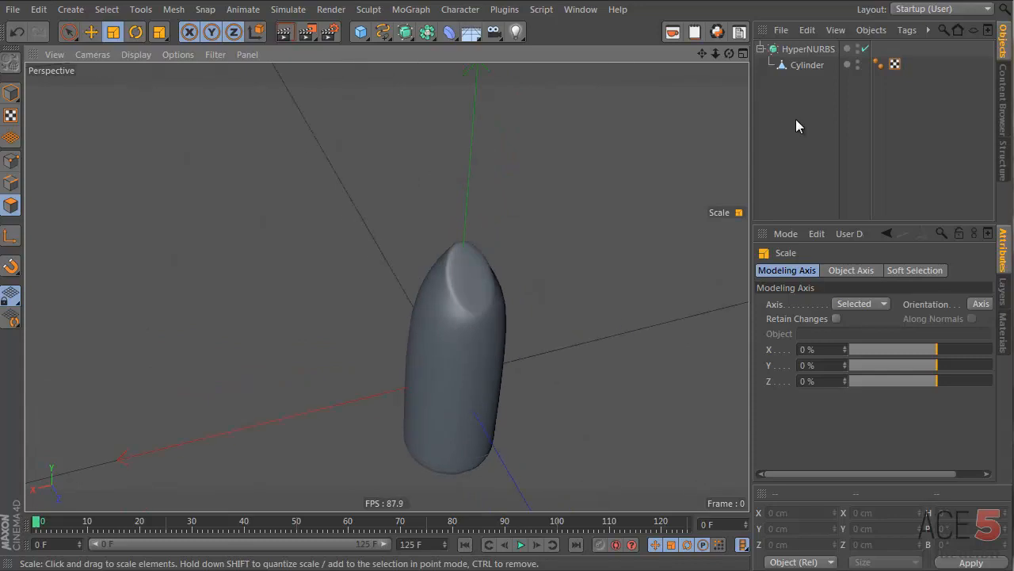
Step: Scale the whole cylinder down in X and Z so the smoothed stick is about 69 cm wide
{"action": "left_click", "coordinate": [806, 65]}
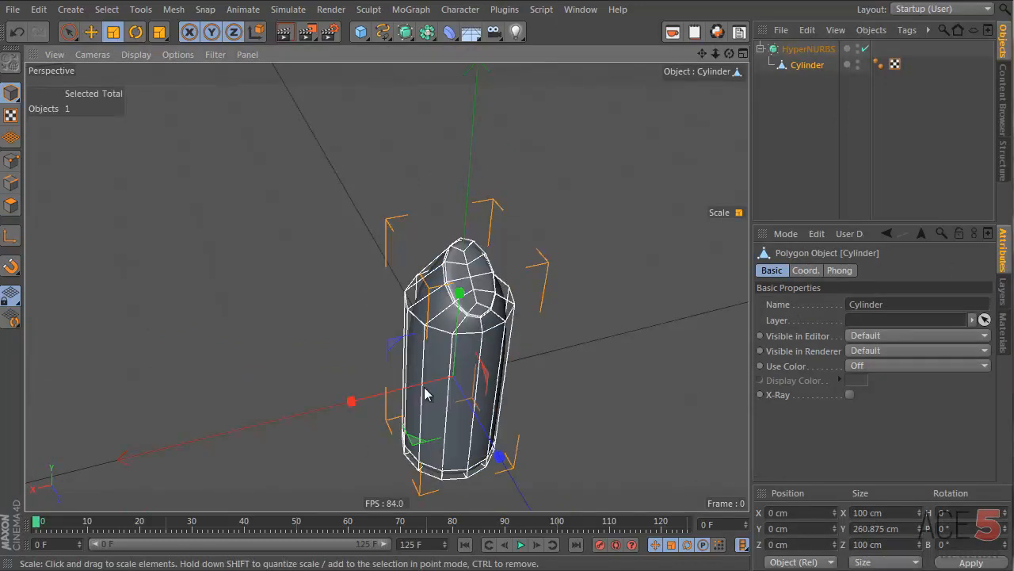
{"action": "left_click_drag", "start_coordinate": [420, 441], "coordinate": [222, 444]}
{"action": "left_click", "coordinate": [957, 207]}
{"action": "left_click_drag", "start_coordinate": [262, 365], "coordinate": [437, 329], "text": "alt"}
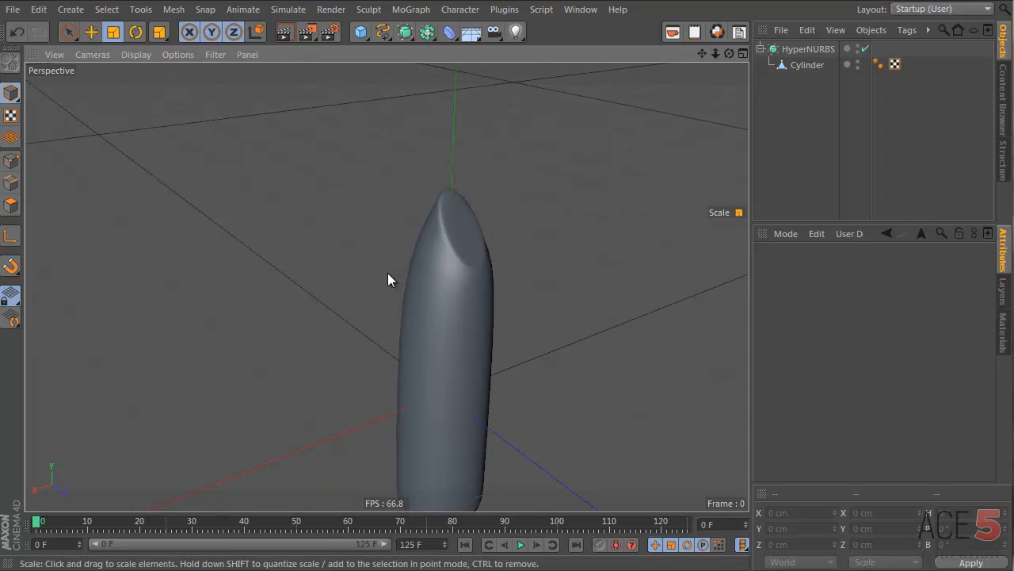
{"action": "left_click_drag", "start_coordinate": [462, 286], "coordinate": [443, 317], "text": "alt"}
Step: Move the HyperNURBS stick along X to about -217 cm, away from the origin
{"action": "left_click", "coordinate": [809, 49]}
{"action": "key", "text": "e"}
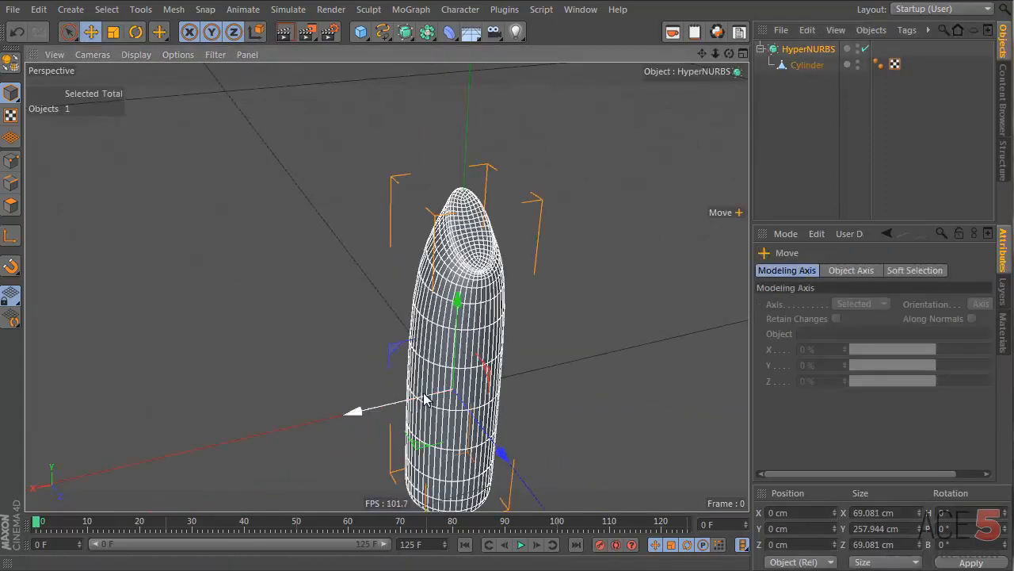
{"action": "left_click_drag", "start_coordinate": [382, 413], "coordinate": [624, 357]}
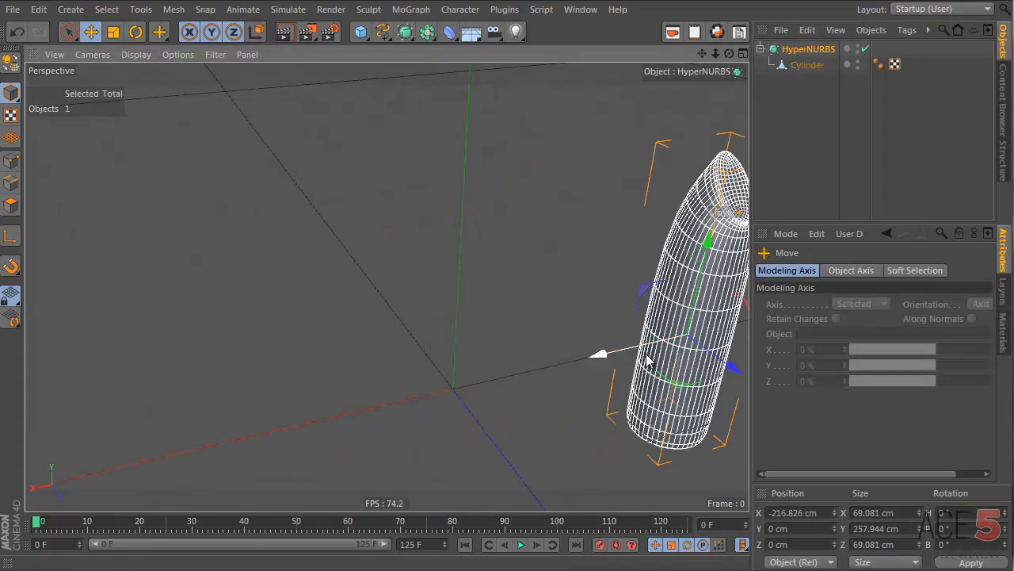
Step: Add a new Cylinder primitive at the origin and view its cap from above
{"action": "left_click", "coordinate": [360, 31]}
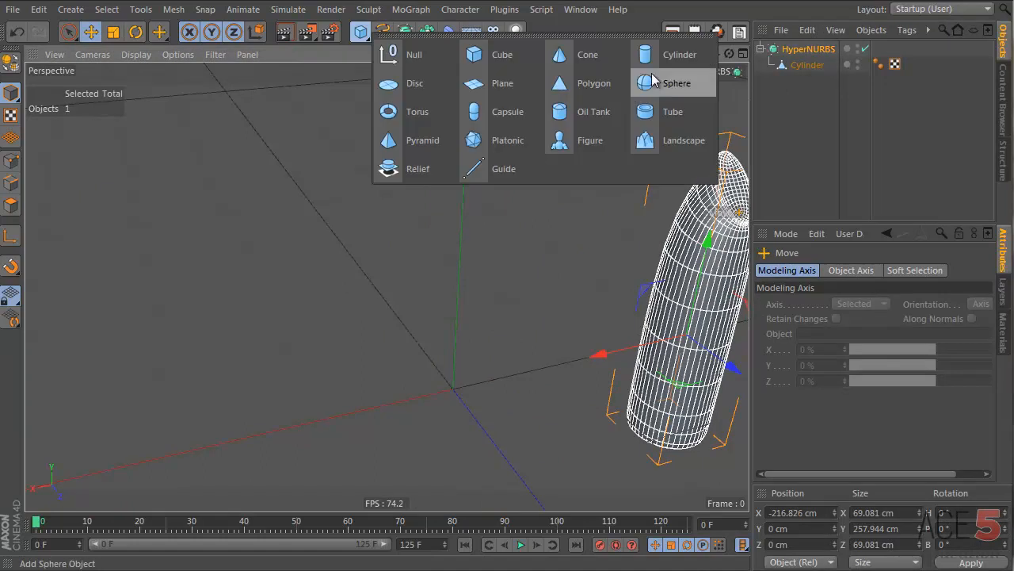
{"action": "left_click", "coordinate": [683, 55]}
{"action": "left_click_drag", "start_coordinate": [453, 290], "coordinate": [415, 498], "text": "alt"}
{"action": "left_click_drag", "start_coordinate": [468, 306], "coordinate": [515, 306], "text": "alt"}
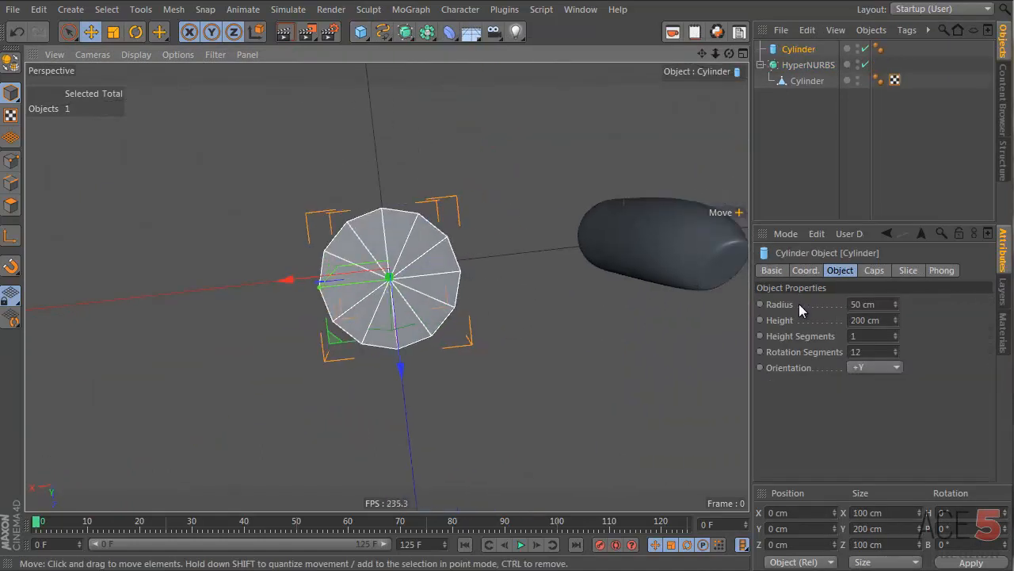
Step: Set the new cylinder's rotation segments to 14 and inspect it from several angles
{"action": "scroll", "coordinate": [875, 355], "scroll_direction": "up", "scroll_amount": 1}
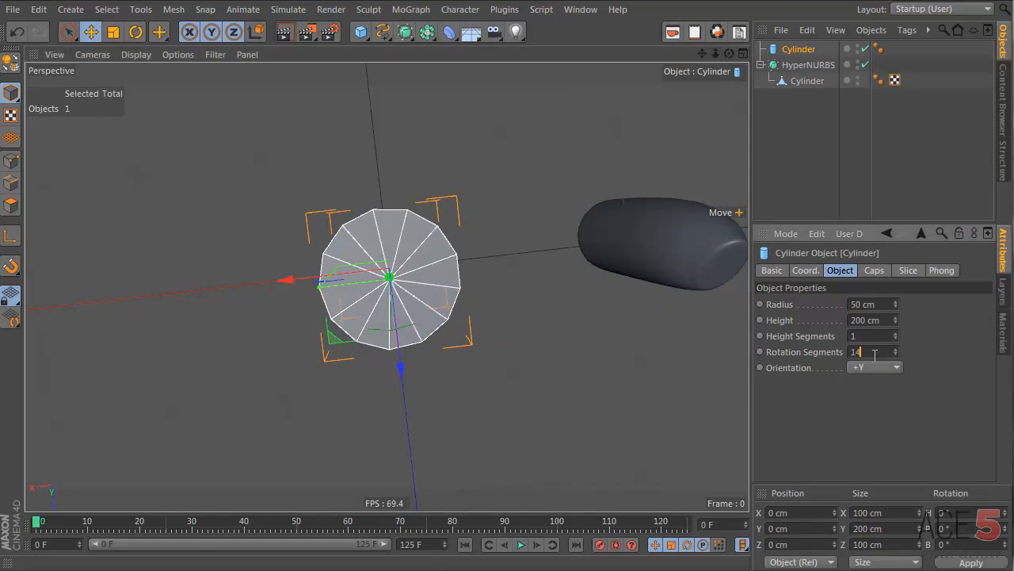
{"action": "left_click_drag", "start_coordinate": [414, 297], "coordinate": [368, 223], "text": "alt"}
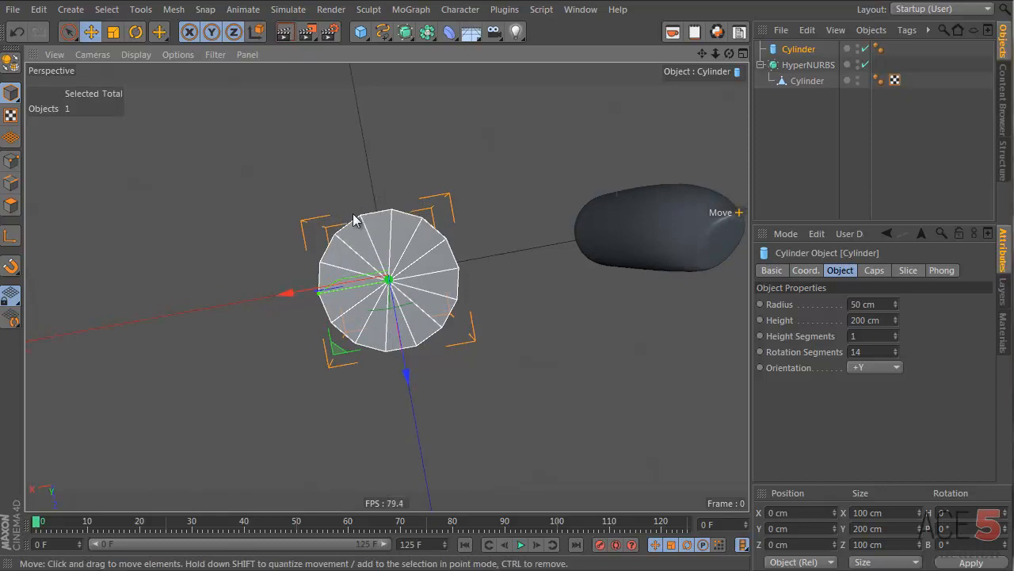
{"action": "left_click_drag", "start_coordinate": [379, 207], "coordinate": [386, 322], "text": "alt"}
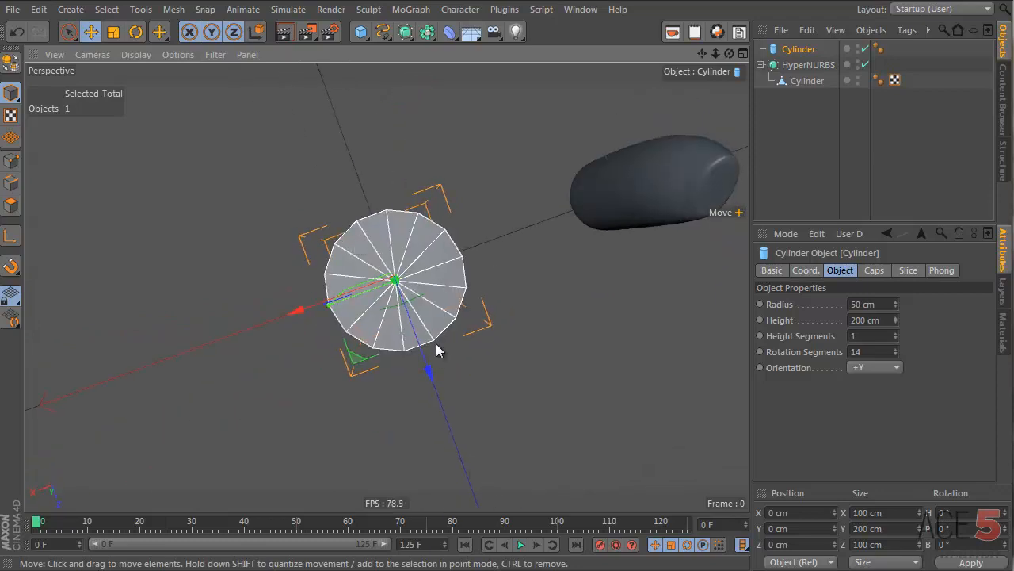
{"action": "left_click_drag", "start_coordinate": [435, 343], "coordinate": [386, 347], "text": "alt"}
{"action": "right_click_drag", "start_coordinate": [386, 346], "coordinate": [432, 332], "text": "alt"}
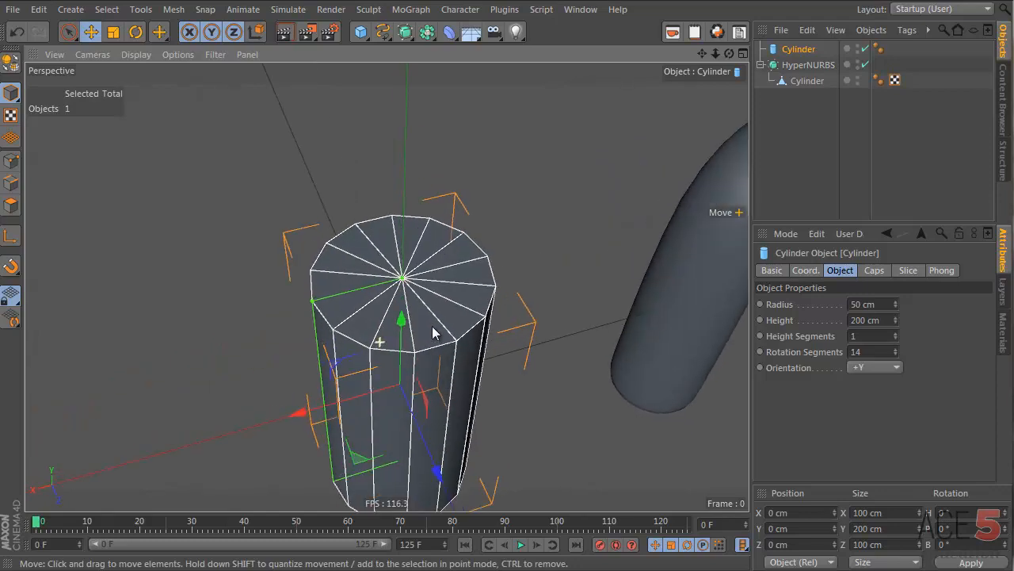
{"action": "left_click_drag", "start_coordinate": [432, 331], "coordinate": [428, 293], "text": "alt"}
Step: Set the Top view's display to Wireframe and examine the cylinder's cap segments
{"action": "middle_click", "coordinate": [552, 161]}
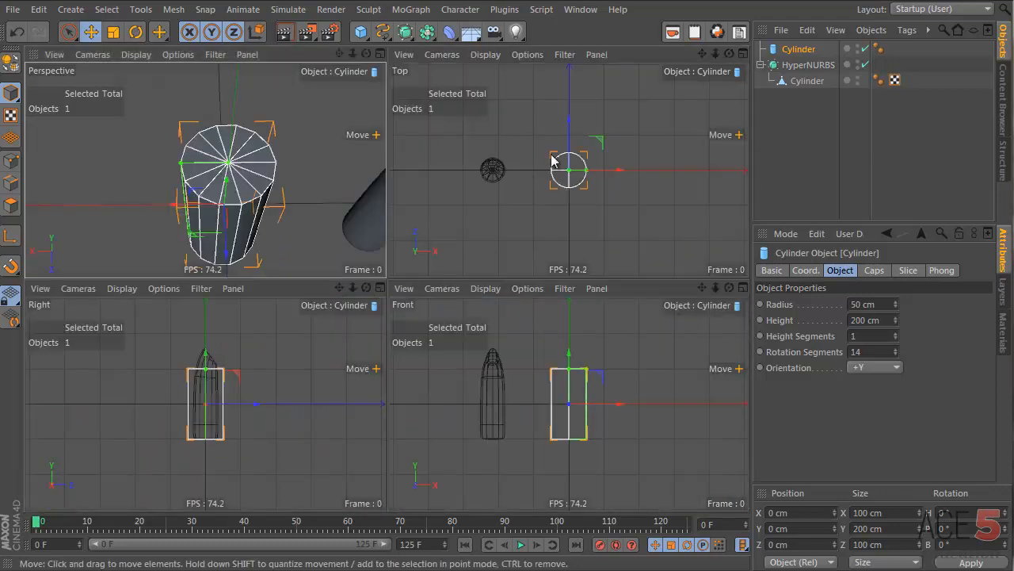
{"action": "scroll", "coordinate": [553, 161], "scroll_direction": "up", "scroll_amount": 2}
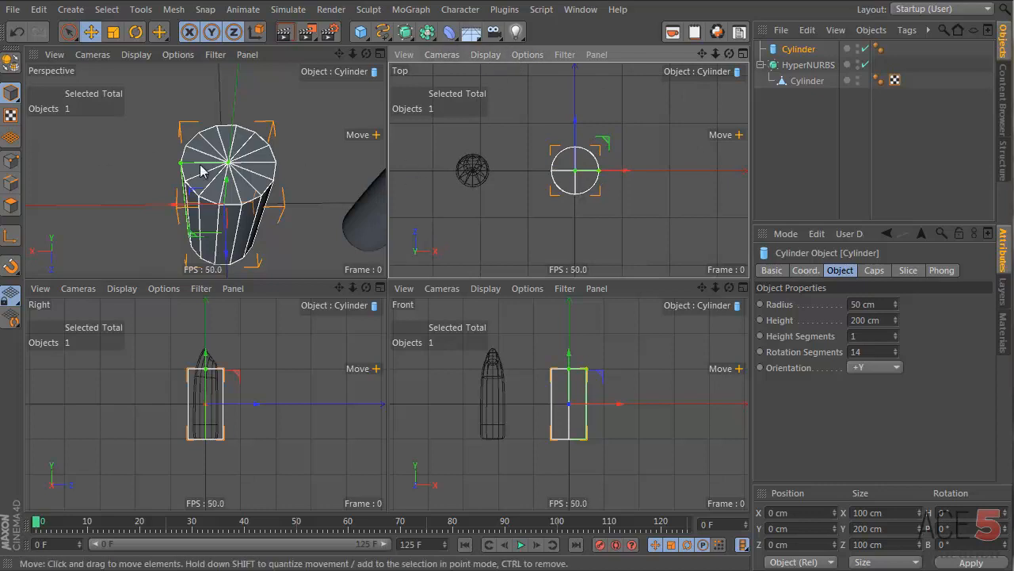
{"action": "left_click", "coordinate": [504, 57]}
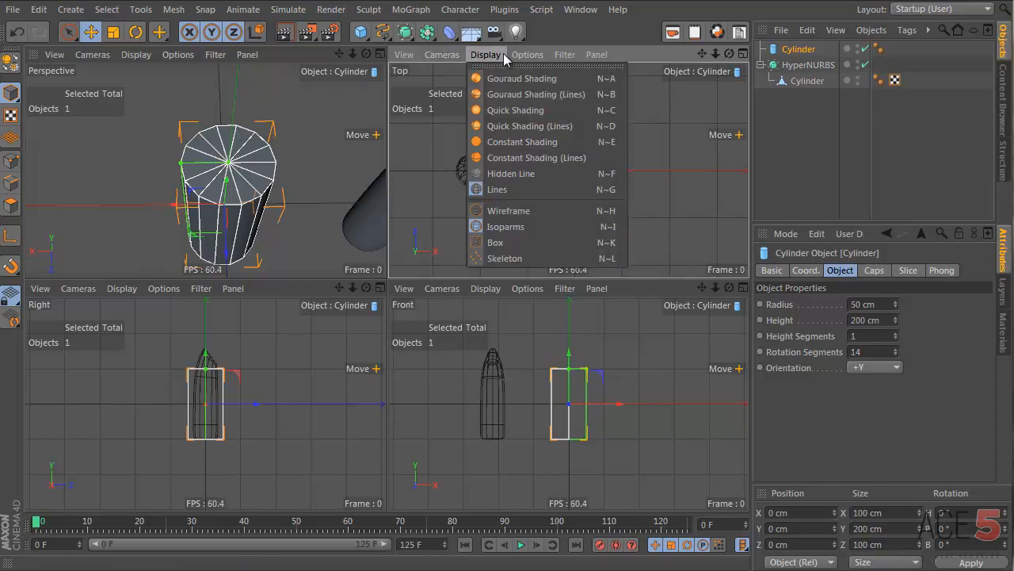
{"action": "left_click", "coordinate": [511, 211]}
{"action": "scroll", "coordinate": [647, 140], "scroll_direction": "up", "scroll_amount": 5}
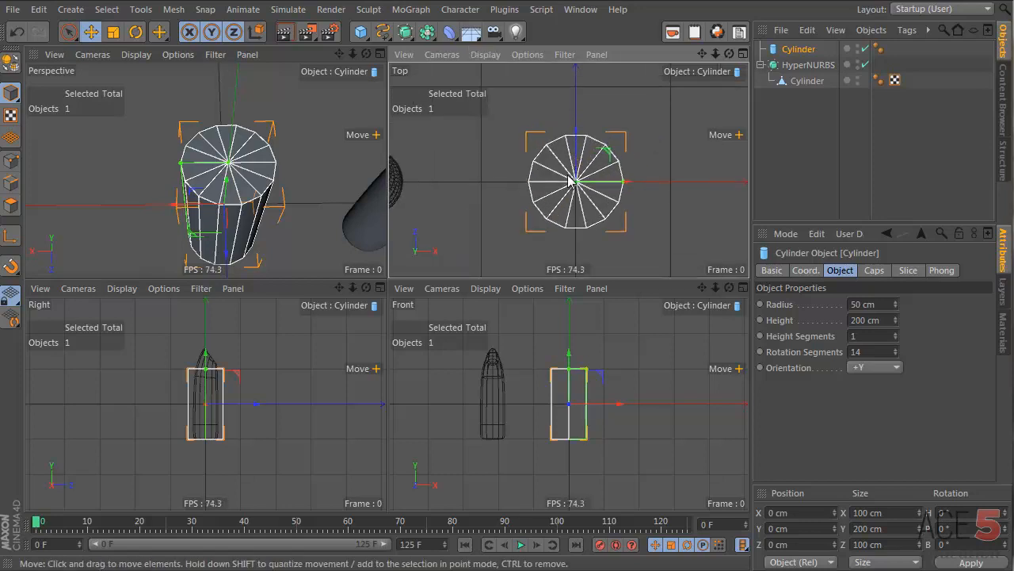
{"action": "scroll", "coordinate": [569, 181], "scroll_direction": "up", "scroll_amount": 2}
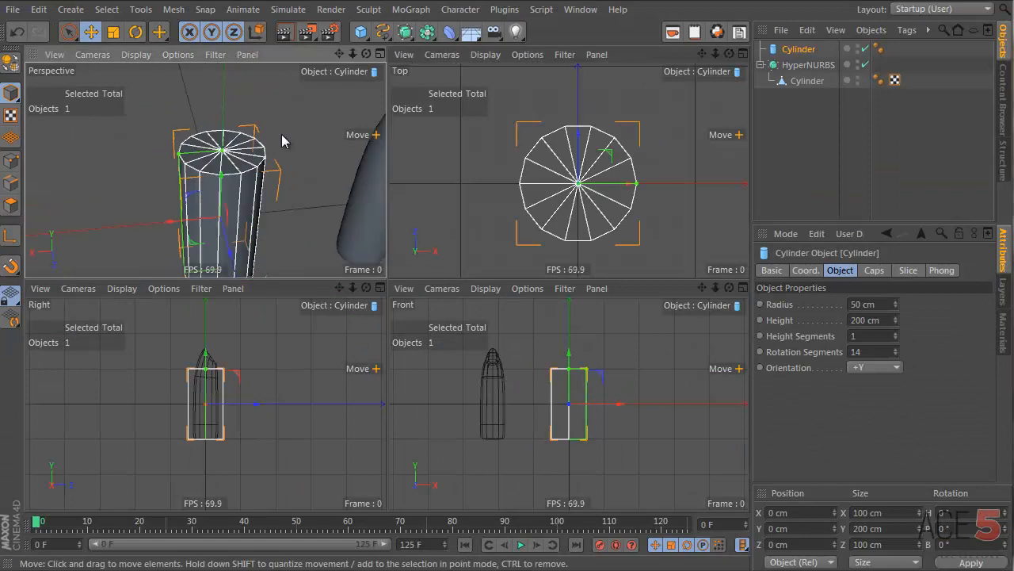
{"action": "middle_click", "coordinate": [280, 136]}
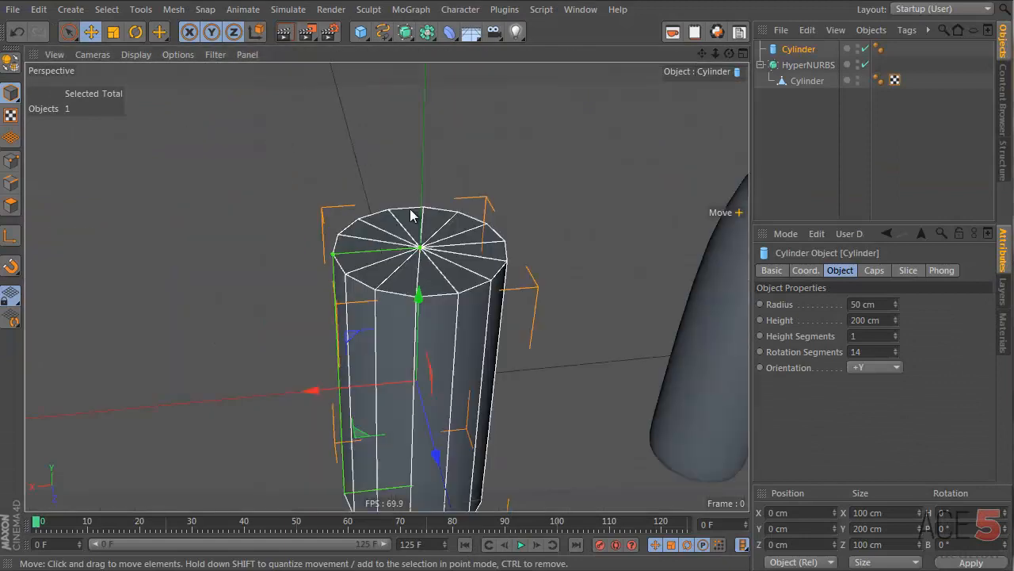
Step: Make the new cylinder editable and optimize its mesh
{"action": "middle_click_drag", "start_coordinate": [420, 285], "coordinate": [400, 245], "text": "alt"}
{"action": "left_click_drag", "start_coordinate": [400, 246], "coordinate": [439, 254], "text": "alt"}
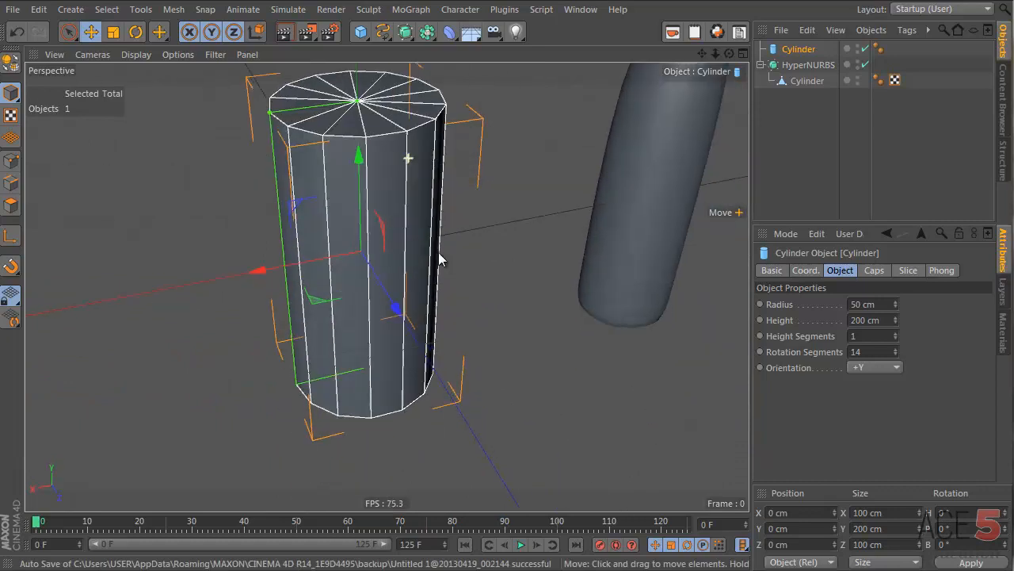
{"action": "key", "text": "c"}
{"action": "left_click_drag", "start_coordinate": [389, 181], "coordinate": [388, 239], "text": "alt"}
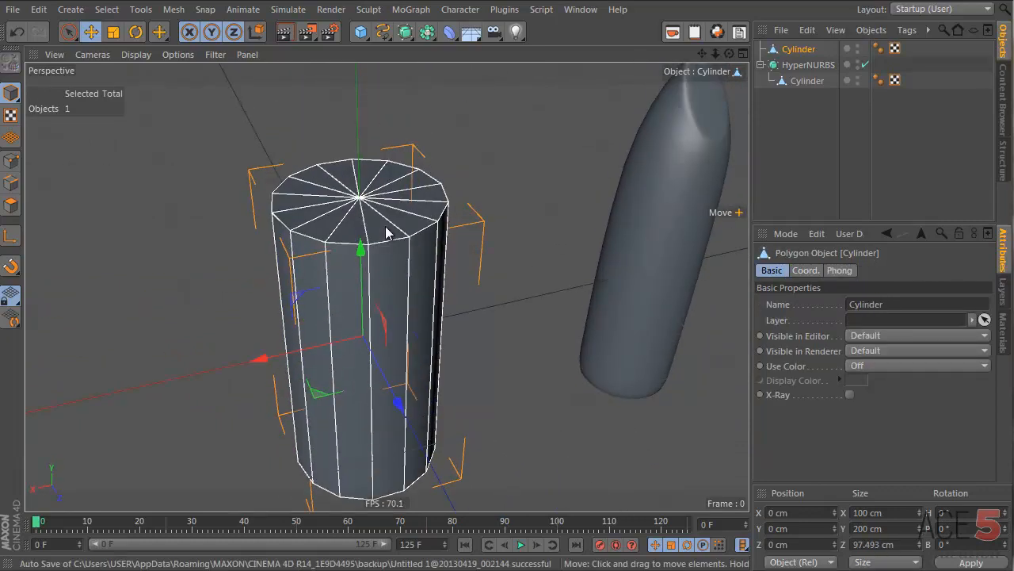
{"action": "key", "text": "u"}
{"action": "key", "text": "o"}
{"action": "left_click", "coordinate": [358, 264]}
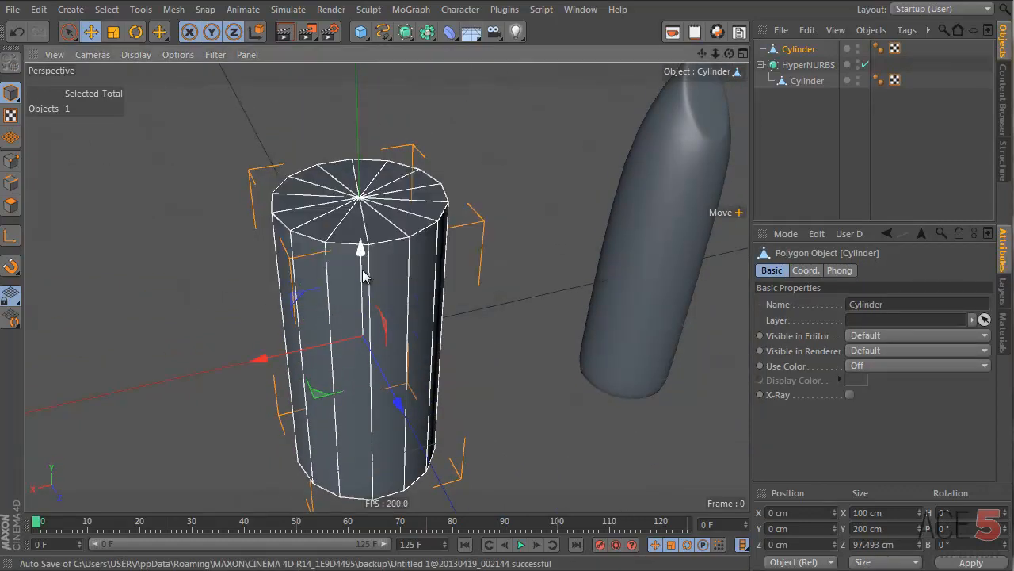
Step: Place the editable cylinder under a new HyperNURBS and select all 14 polygons of its top cap
{"action": "left_click", "coordinate": [404, 33], "text": "alt"}
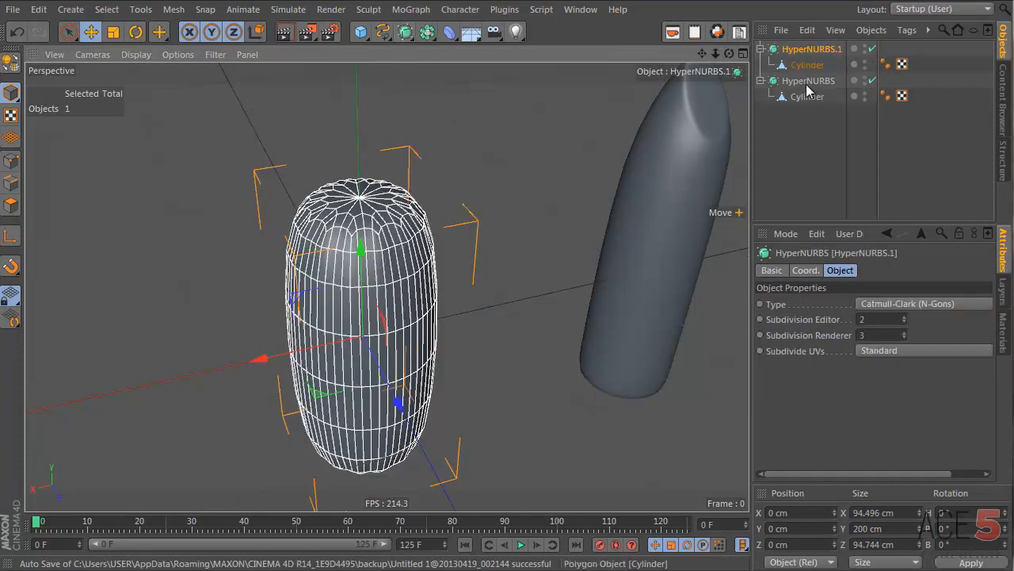
{"action": "left_click", "coordinate": [809, 65]}
{"action": "key", "text": "Return"}
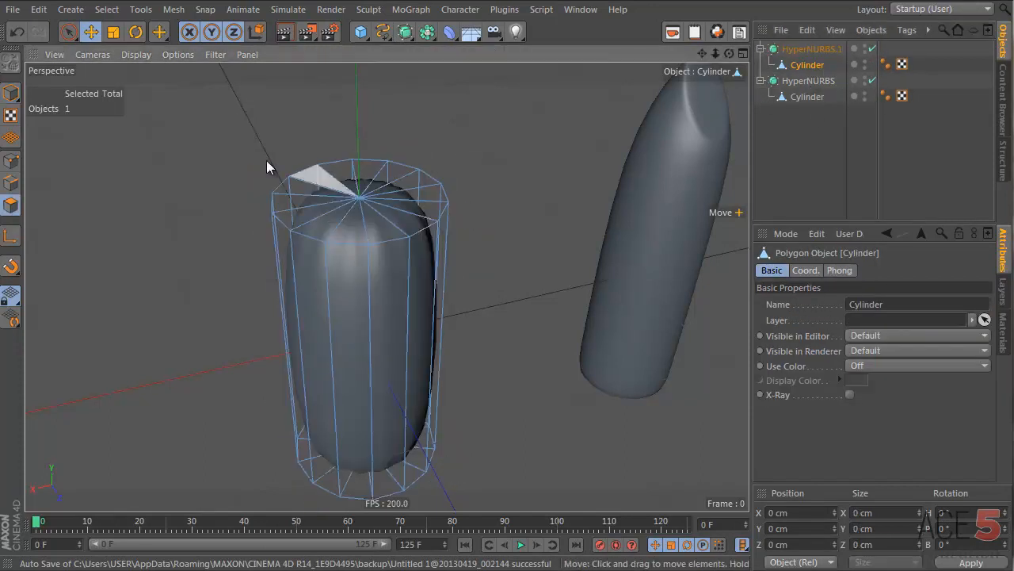
{"action": "key", "text": "9"}
{"action": "left_click", "coordinate": [361, 196]}
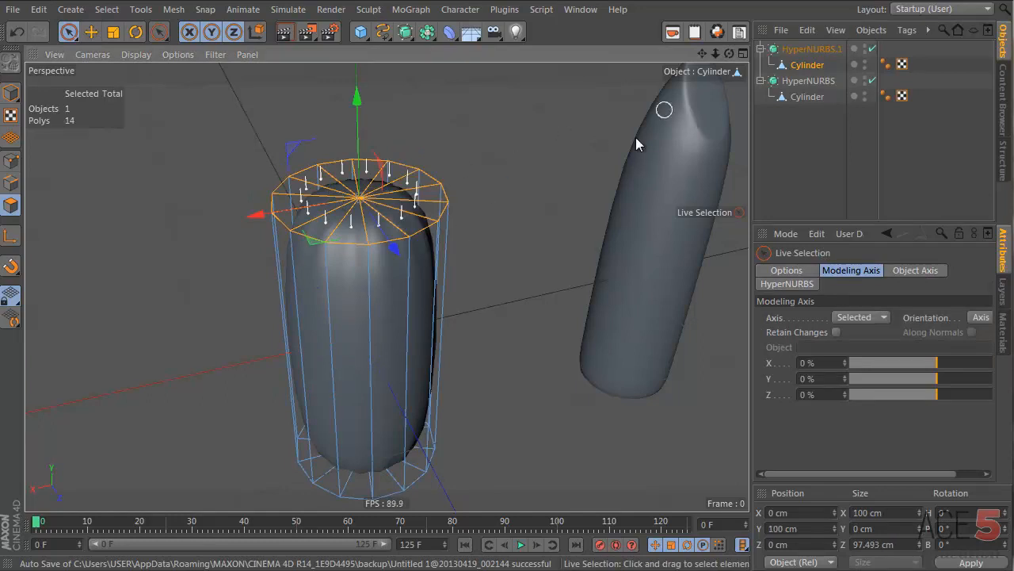
{"action": "left_click_drag", "start_coordinate": [489, 152], "coordinate": [456, 274], "text": "alt"}
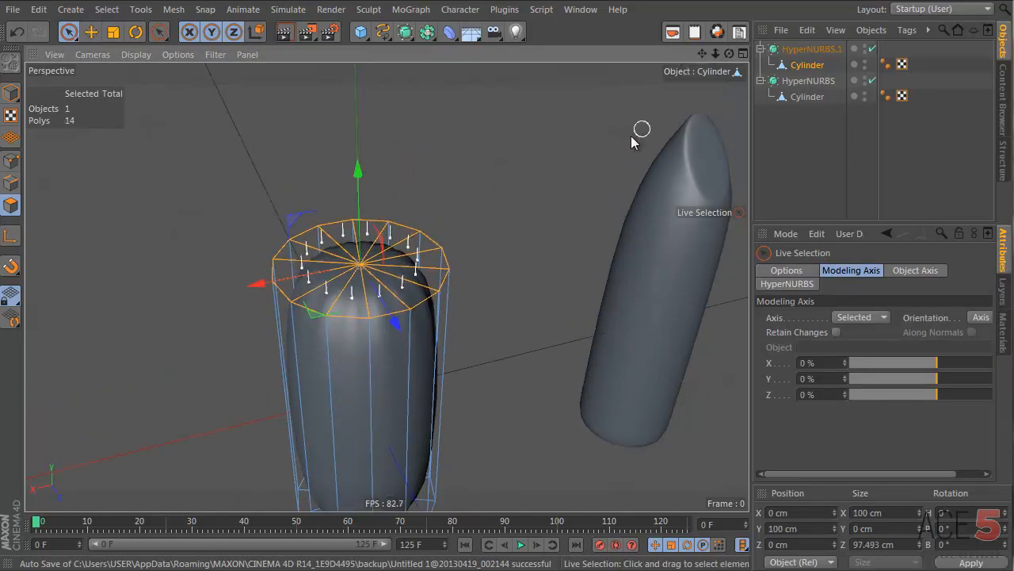
Step: Extrude the top cap upward into a taper, scaling it to about 17 cm wide and raising it to about Y 172 cm
{"action": "key", "text": "t"}
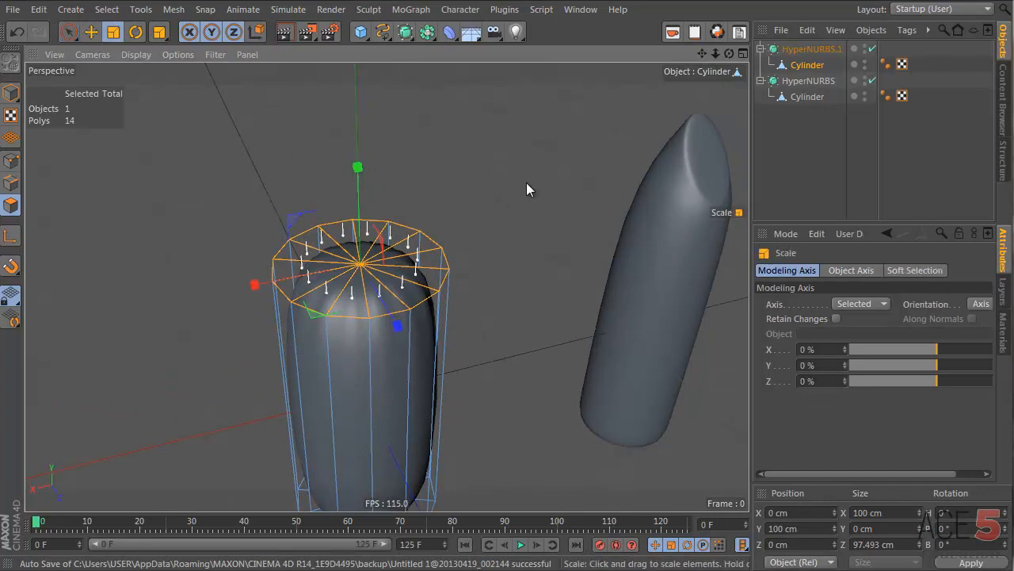
{"action": "key", "text": "e"}
{"action": "key", "text": "d"}
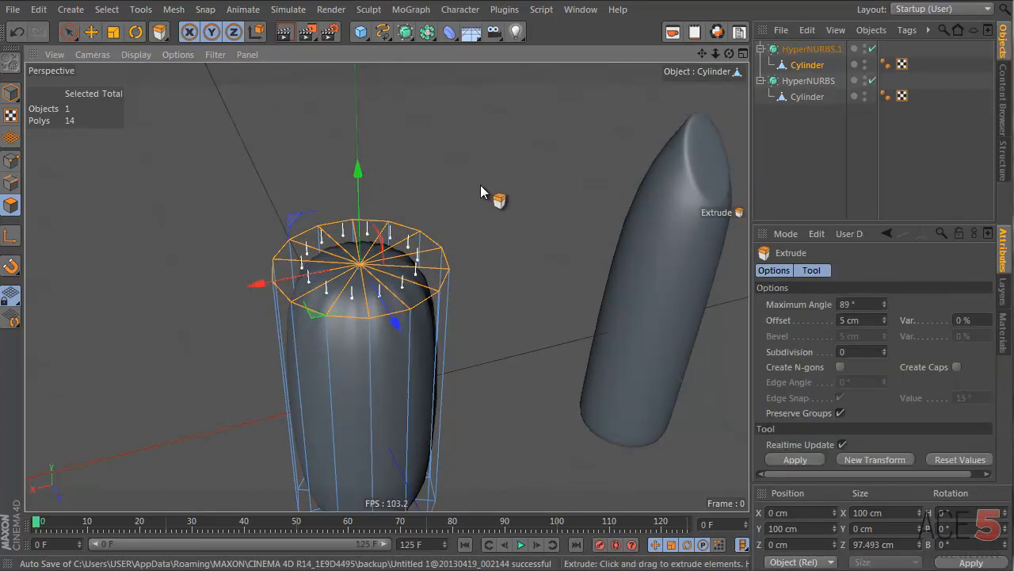
{"action": "left_click_drag", "start_coordinate": [480, 187], "coordinate": [642, 357]}
{"action": "left_click_drag", "start_coordinate": [551, 162], "coordinate": [641, 350]}
{"action": "key", "text": "t"}
{"action": "key", "text": "e"}
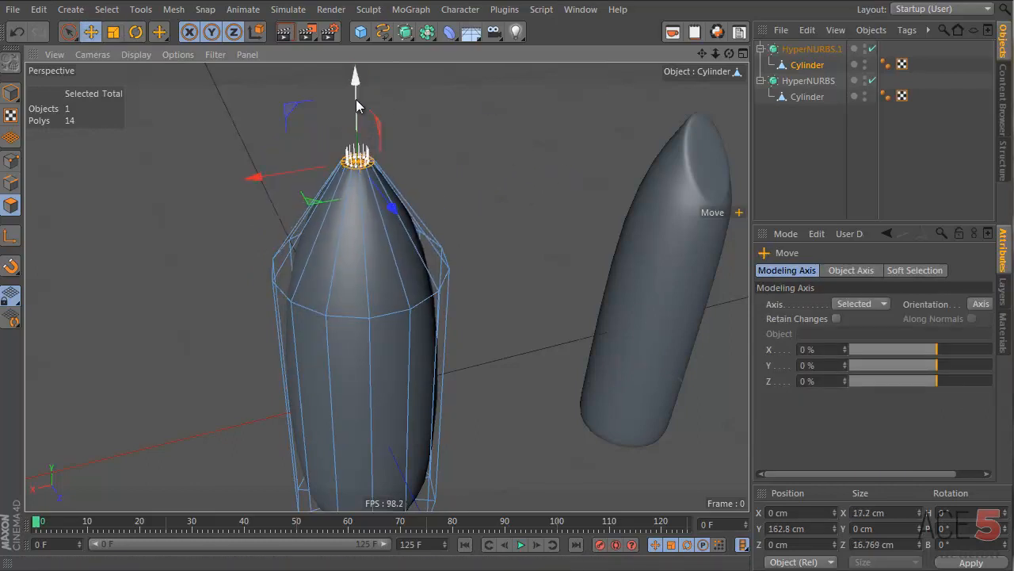
{"action": "left_click_drag", "start_coordinate": [357, 98], "coordinate": [358, 82]}
Step: Inner-extrude the narrowed top cap by about 2 cm and deselect the object
{"action": "key", "text": "i"}
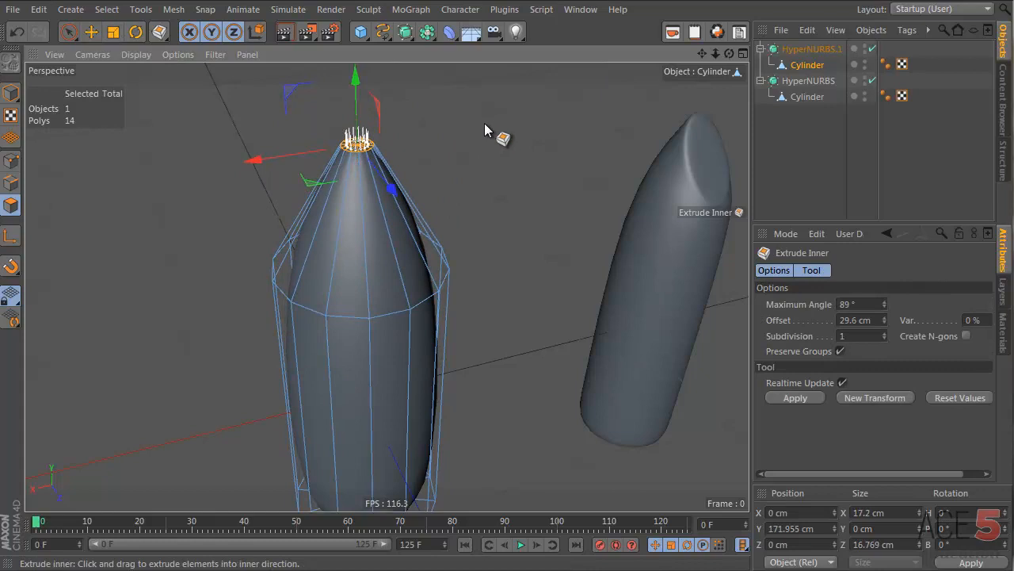
{"action": "left_click_drag", "start_coordinate": [485, 129], "coordinate": [642, 357]}
{"action": "left_click", "coordinate": [796, 147]}
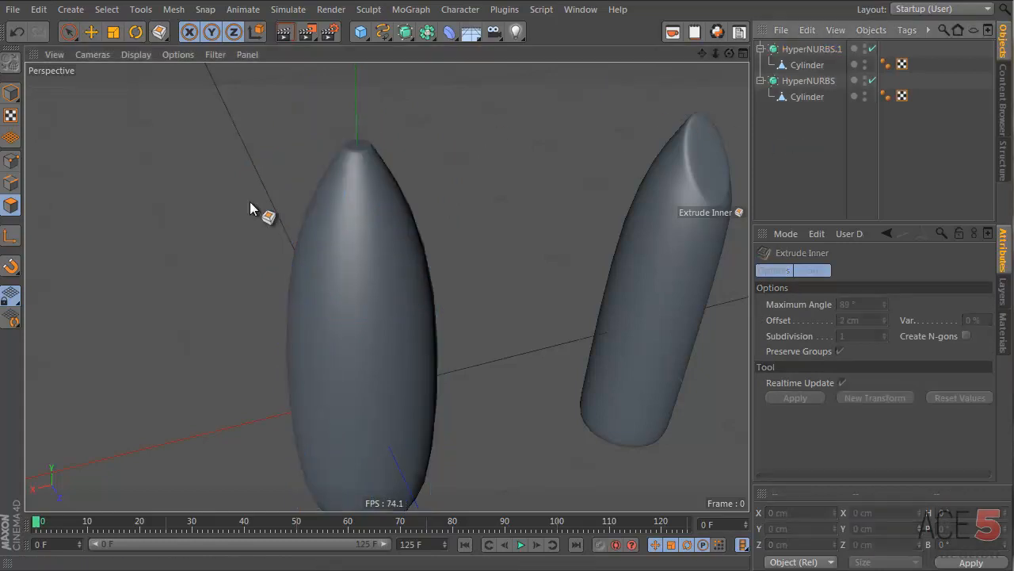
Step: Scale the inner cap polygons to about 5.4 cm wide, raise them to about Y 174.6 cm, and review the smoothed tip
{"action": "left_click_drag", "start_coordinate": [340, 190], "coordinate": [383, 294], "text": "alt"}
{"action": "right_click_drag", "start_coordinate": [338, 140], "coordinate": [762, 102], "text": "alt"}
{"action": "left_click", "coordinate": [805, 66]}
{"action": "key", "text": "t"}
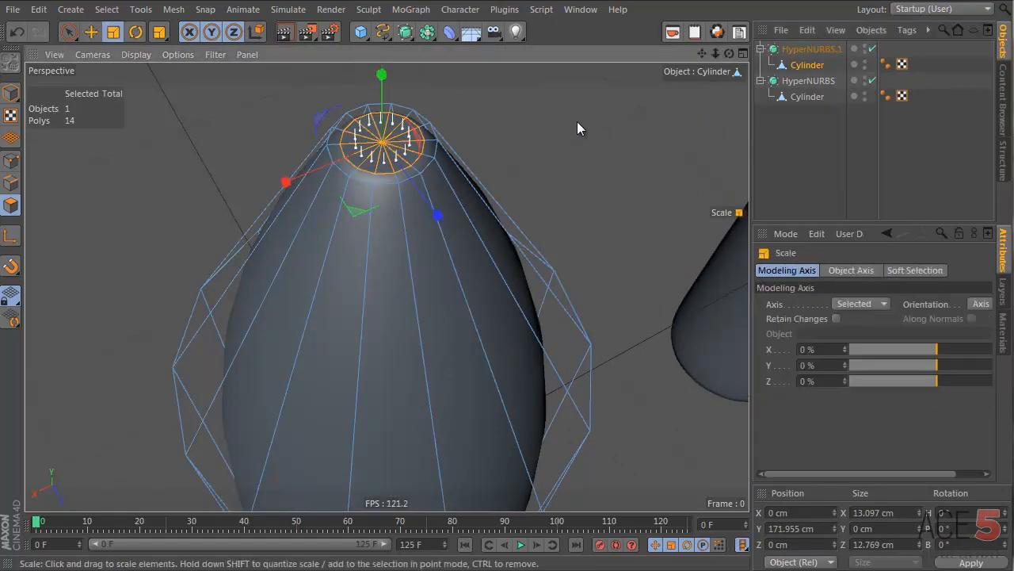
{"action": "left_click_drag", "start_coordinate": [577, 120], "coordinate": [171, 182]}
{"action": "key", "text": "e"}
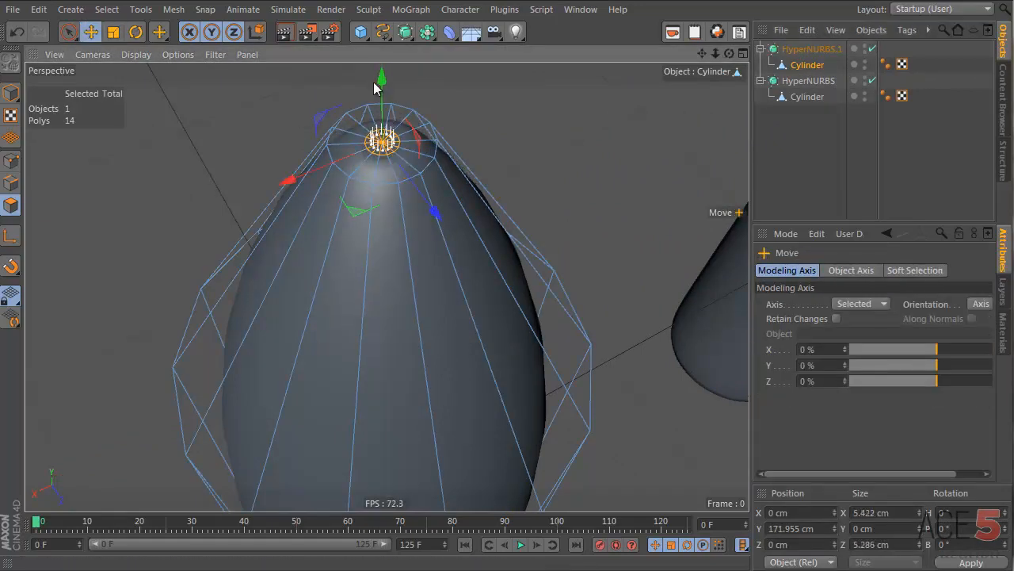
{"action": "left_click_drag", "start_coordinate": [383, 77], "coordinate": [382, 64]}
{"action": "left_click_drag", "start_coordinate": [382, 182], "coordinate": [380, 80], "text": "alt"}
{"action": "right_click_drag", "start_coordinate": [407, 195], "coordinate": [317, 216], "text": "alt"}
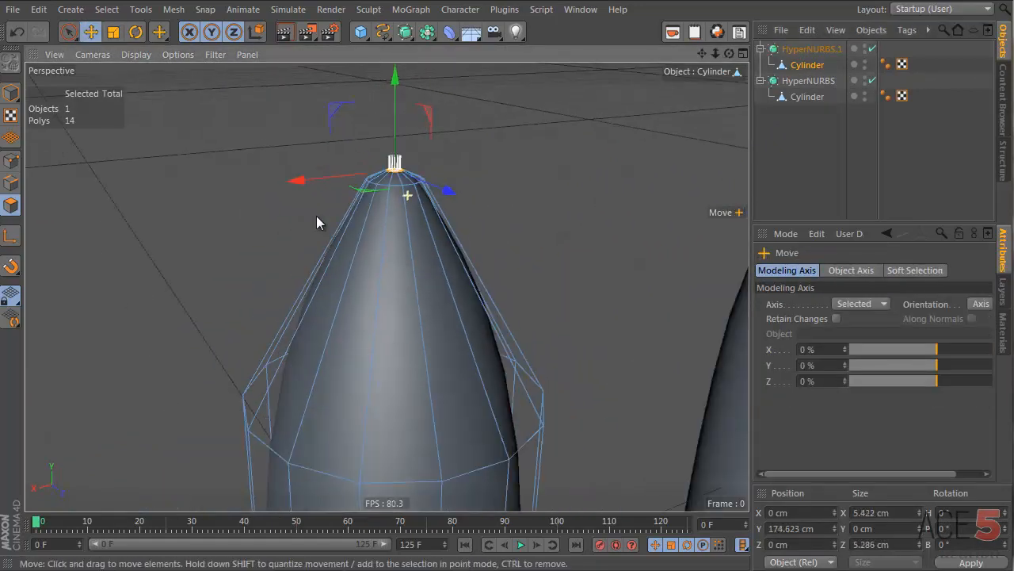
{"action": "left_click", "coordinate": [780, 125]}
{"action": "left_click_drag", "start_coordinate": [386, 287], "coordinate": [448, 248], "text": "alt"}
{"action": "middle_click_drag", "start_coordinate": [448, 247], "coordinate": [435, 193], "text": "alt"}
{"action": "right_click_drag", "start_coordinate": [435, 193], "coordinate": [315, 249], "text": "alt"}
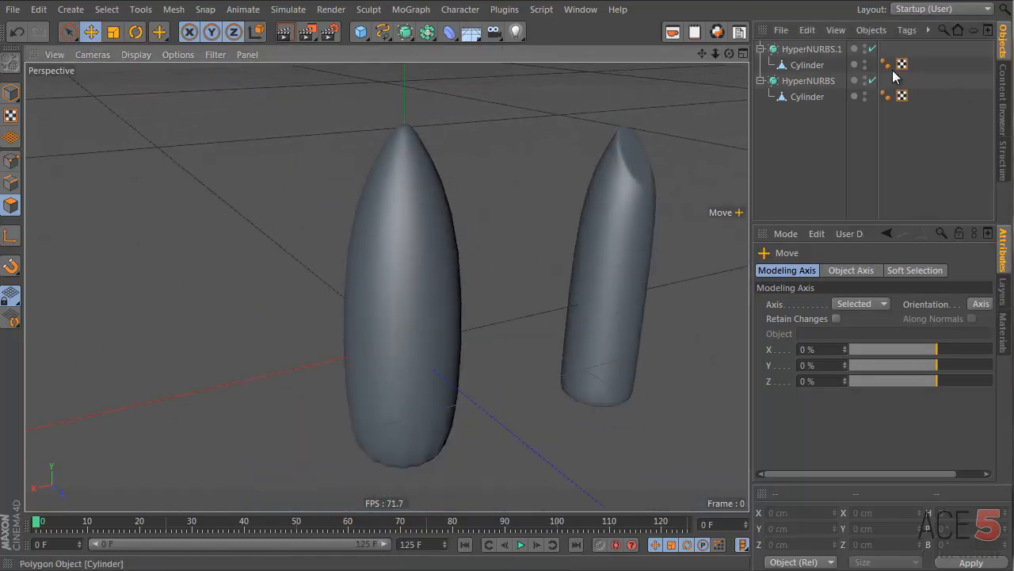
{"action": "left_click", "coordinate": [802, 63]}
{"action": "key", "text": "k"}
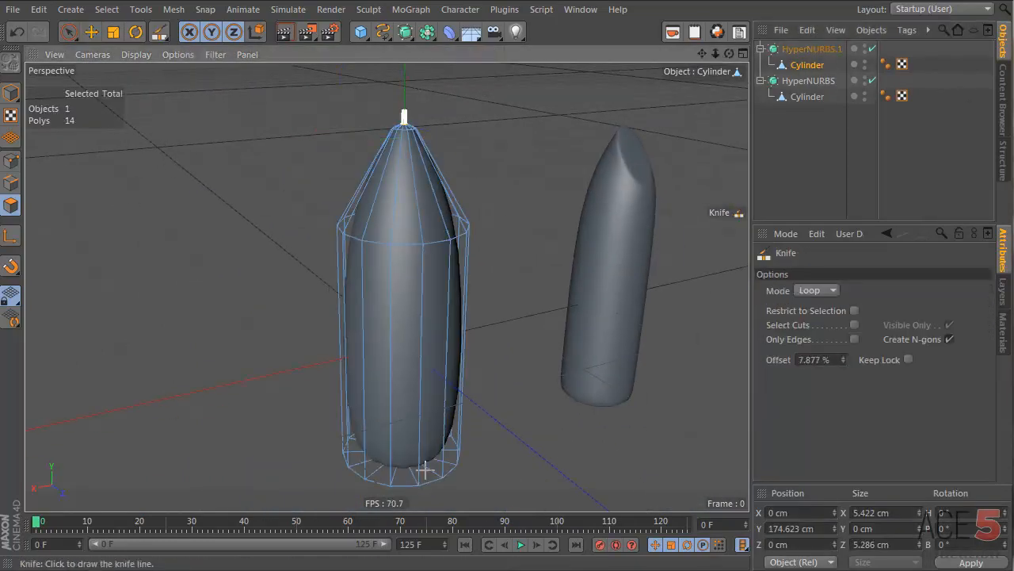
{"action": "left_click_drag", "start_coordinate": [428, 339], "coordinate": [419, 295], "text": "alt"}
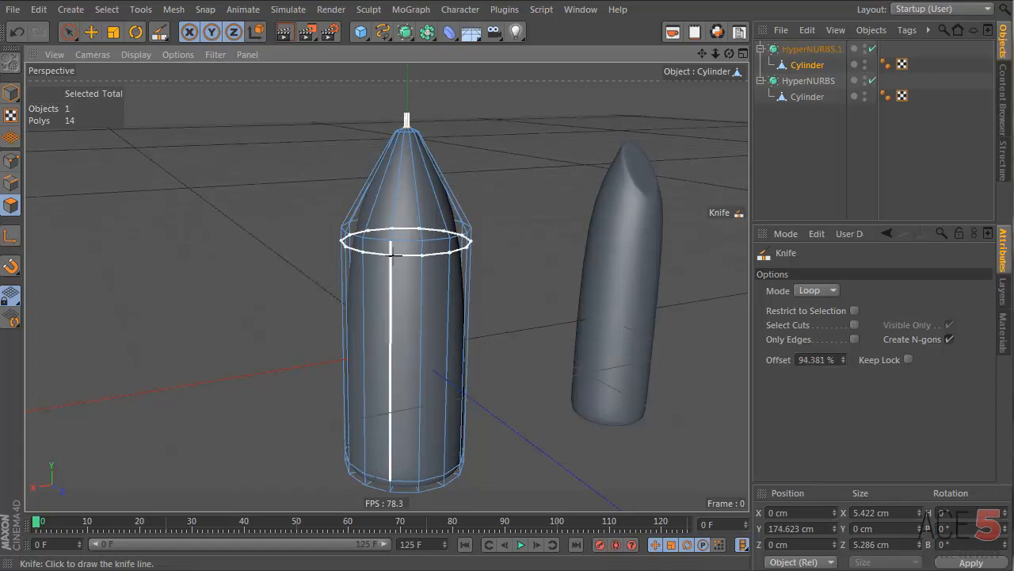
{"action": "right_click_drag", "start_coordinate": [397, 227], "coordinate": [483, 221], "text": "alt"}
{"action": "left_click_drag", "start_coordinate": [484, 221], "coordinate": [357, 222], "text": "alt"}
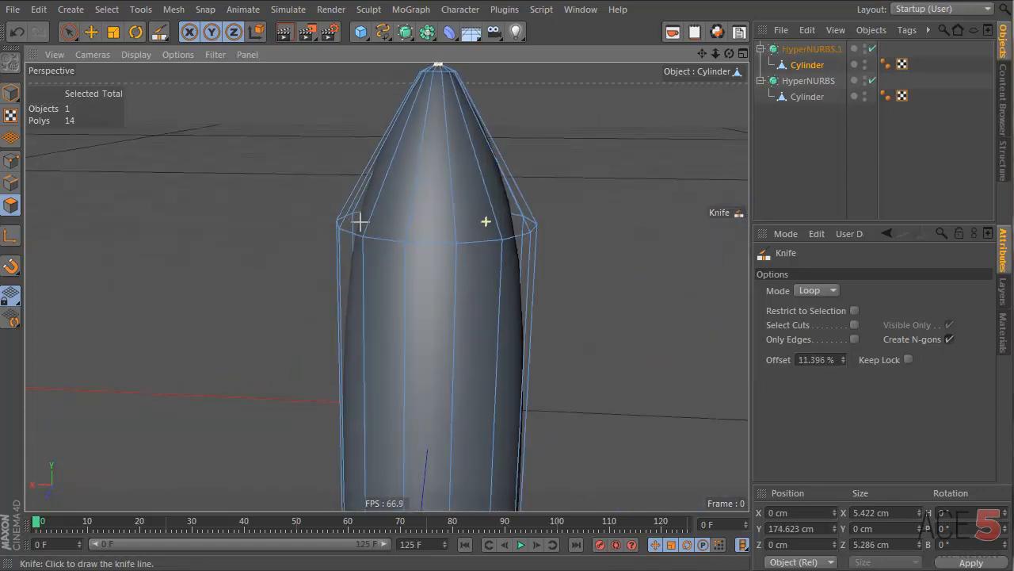
Step: Select a single horizontal edge on the pointed cylinder's shoulder, where the straight wall meets the taper
{"action": "key", "text": "space"}
{"action": "mouse_move", "coordinate": [426, 195]}
{"action": "left_mouse_down"}
{"action": "mouse_move", "coordinate": [416, 200]}
{"action": "mouse_move", "coordinate": [467, 201]}
{"action": "left_mouse_up"}
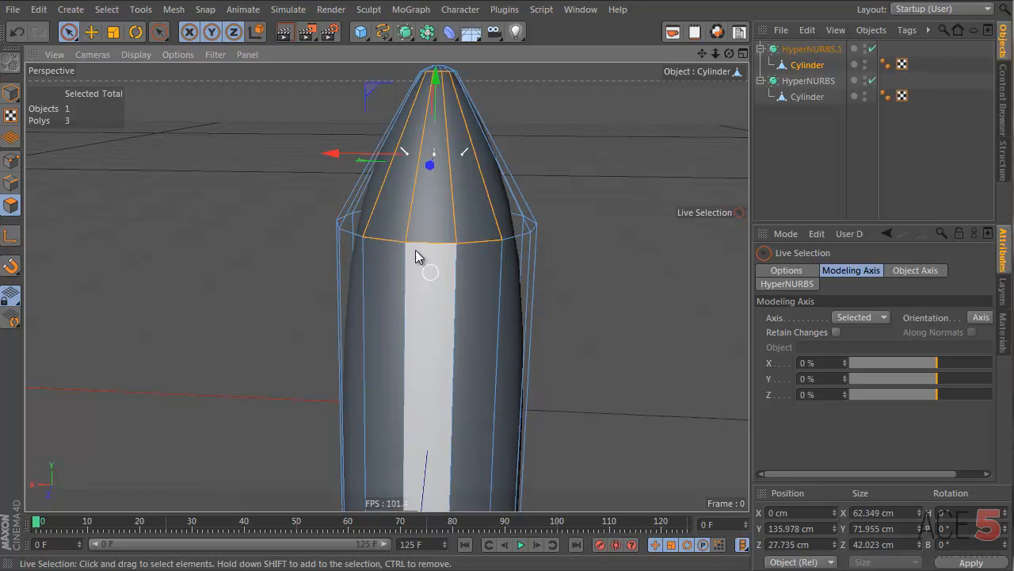
{"action": "left_click", "coordinate": [11, 182]}
{"action": "left_click", "coordinate": [428, 243]}
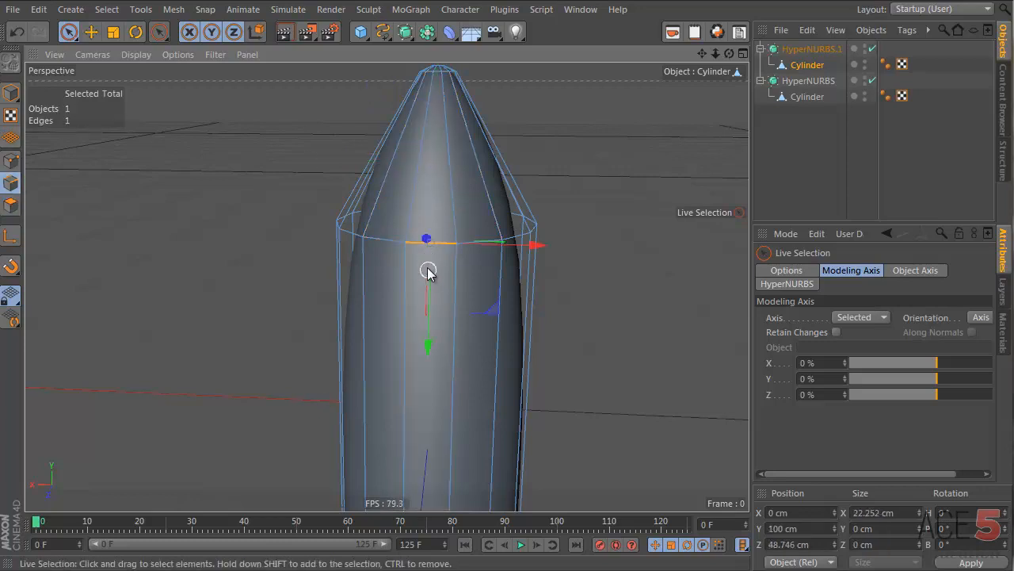
Step: Try moving the selected shoulder edge along its Y axis, and undo the move
{"action": "left_click_drag", "start_coordinate": [425, 310], "coordinate": [227, 243], "text": "alt"}
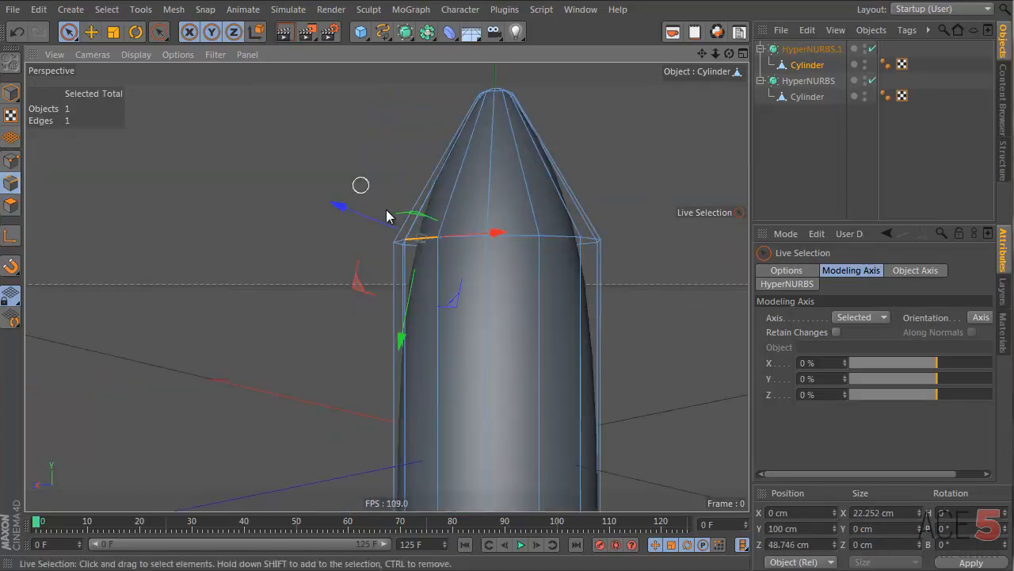
{"action": "left_click_drag", "start_coordinate": [402, 319], "coordinate": [383, 351]}
{"action": "key", "text": "ctrl+z"}
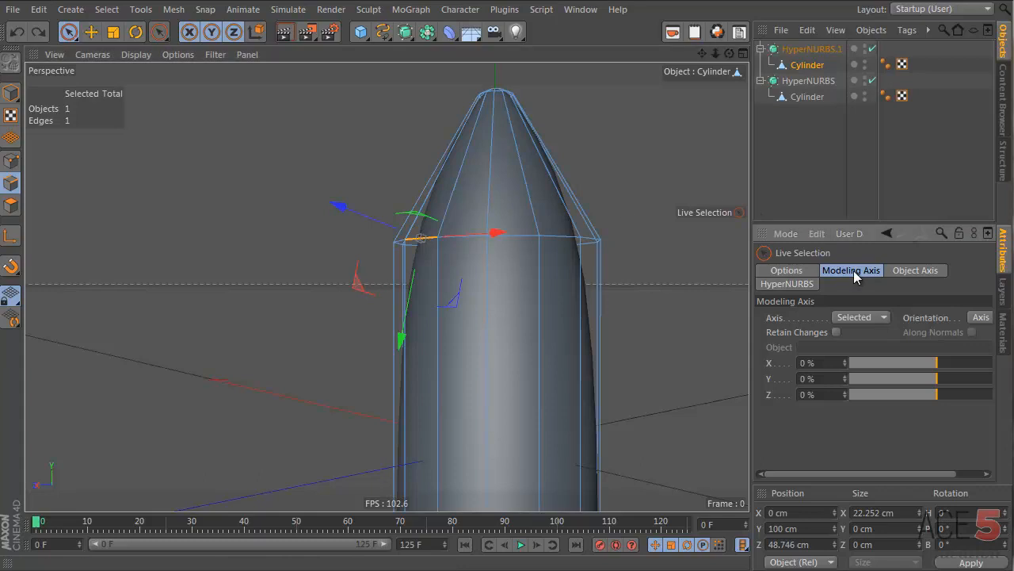
Step: Set the modeling axis orientation to World and lower the selected shoulder edge to about Y 86.8 cm
{"action": "key", "text": "e"}
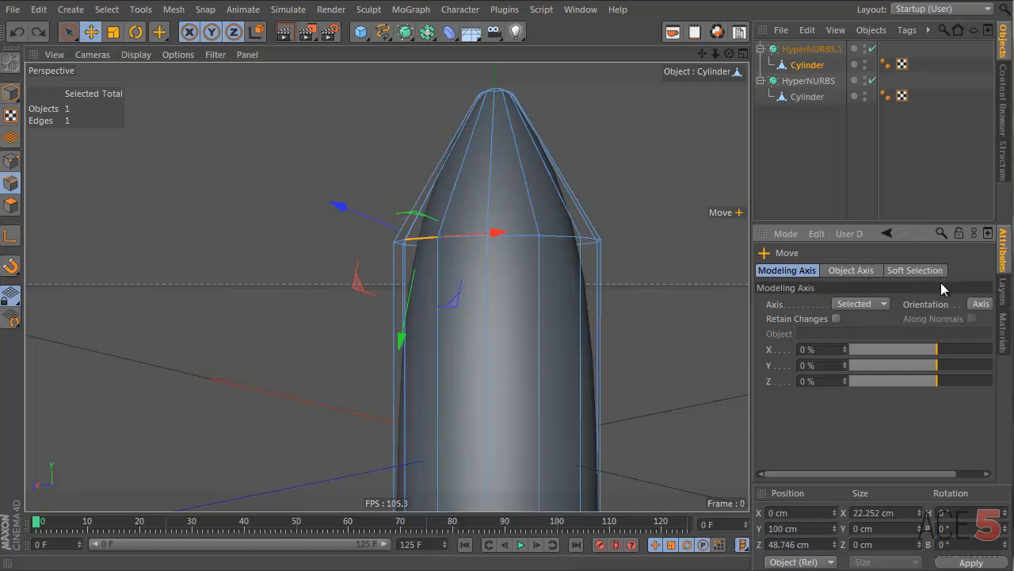
{"action": "left_click_drag", "start_coordinate": [948, 292], "coordinate": [906, 290]}
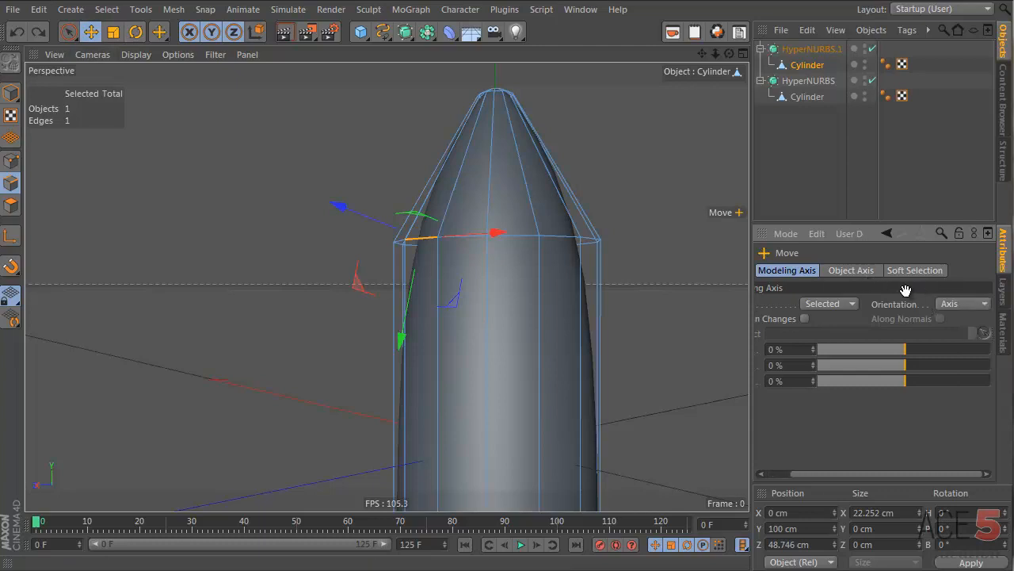
{"action": "left_click", "coordinate": [963, 305]}
{"action": "left_click", "coordinate": [957, 334]}
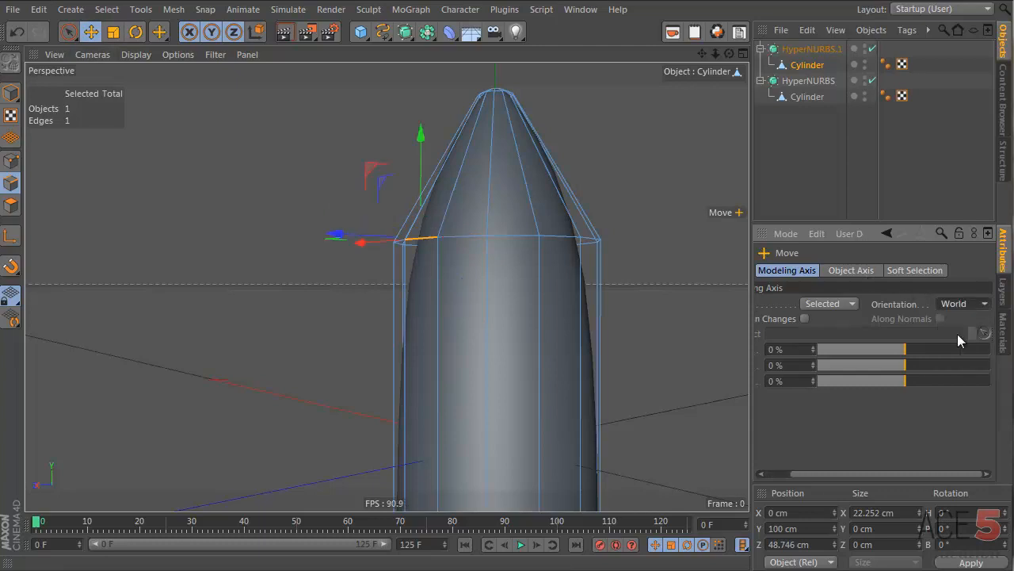
{"action": "left_click_drag", "start_coordinate": [418, 141], "coordinate": [421, 178]}
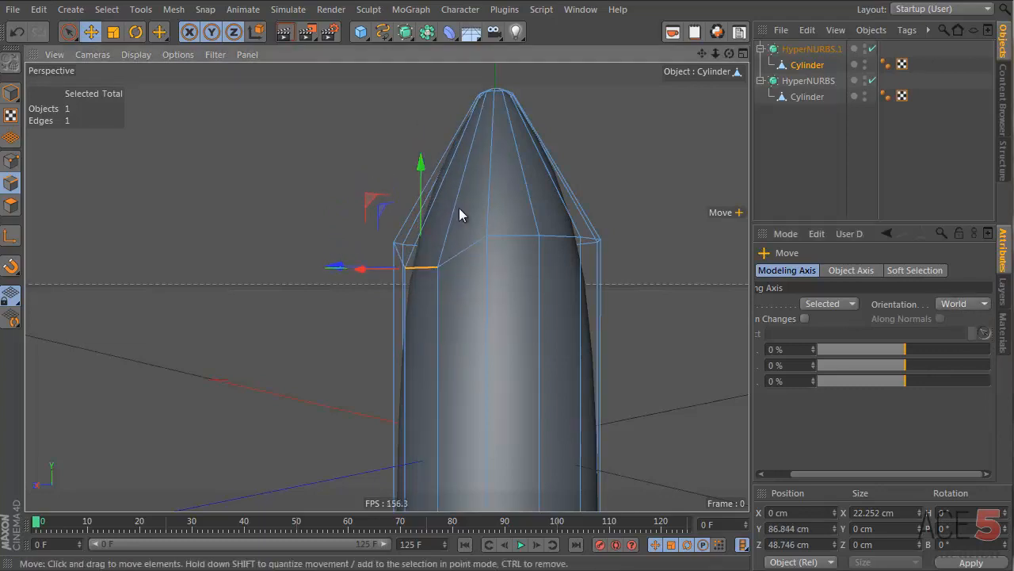
{"action": "left_click_drag", "start_coordinate": [459, 207], "coordinate": [428, 238], "text": "alt"}
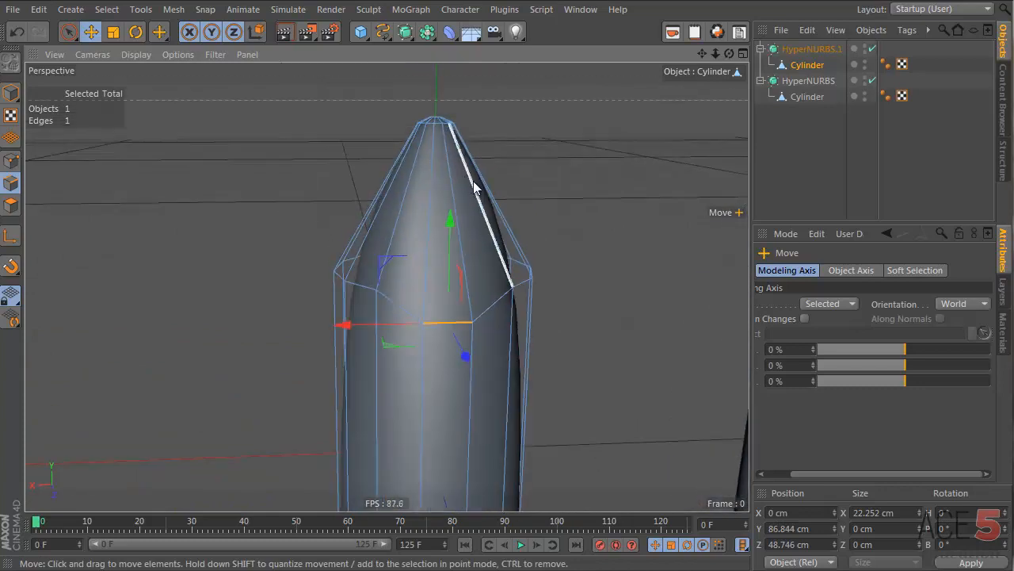
Step: Inner-extrude the three tapered polygons above the lowered edge and scale them slightly, to about 54.2 by 77.7 by 38 cm
{"action": "left_click", "coordinate": [10, 210]}
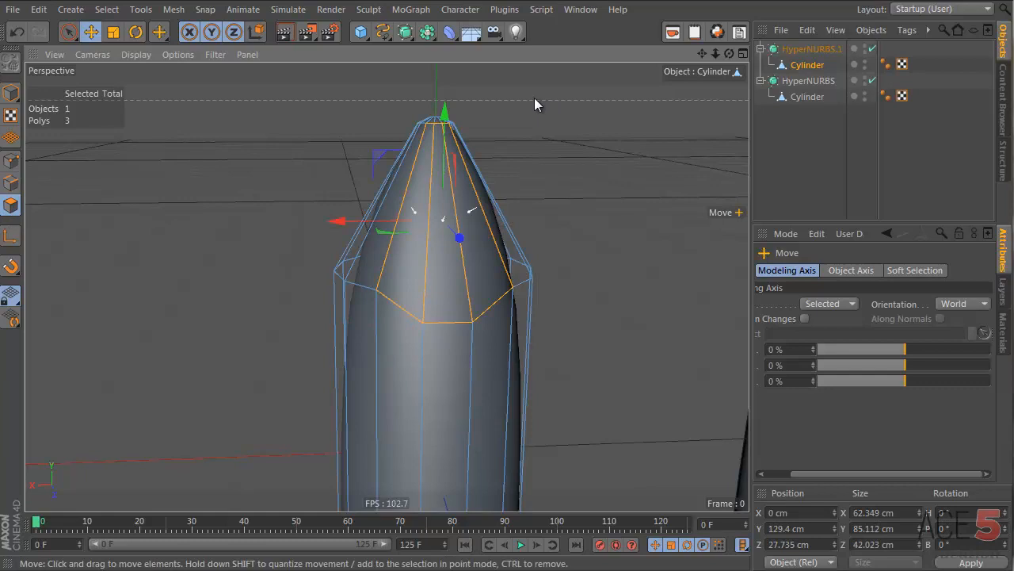
{"action": "key", "text": "i"}
{"action": "left_click_drag", "start_coordinate": [581, 124], "coordinate": [640, 350]}
{"action": "key", "text": "t"}
{"action": "left_click_drag", "start_coordinate": [602, 134], "coordinate": [587, 139]}
{"action": "scroll", "coordinate": [507, 228], "scroll_direction": "up", "scroll_amount": 2}
{"action": "right_click_drag", "start_coordinate": [507, 228], "coordinate": [537, 224], "text": "alt"}
{"action": "left_click_drag", "start_coordinate": [450, 244], "coordinate": [650, 207], "text": "alt"}
{"action": "right_click_drag", "start_coordinate": [503, 256], "coordinate": [400, 299], "text": "alt"}
{"action": "left_click_drag", "start_coordinate": [545, 250], "coordinate": [404, 306], "text": "alt"}
{"action": "right_click_drag", "start_coordinate": [362, 293], "coordinate": [427, 279], "text": "alt"}
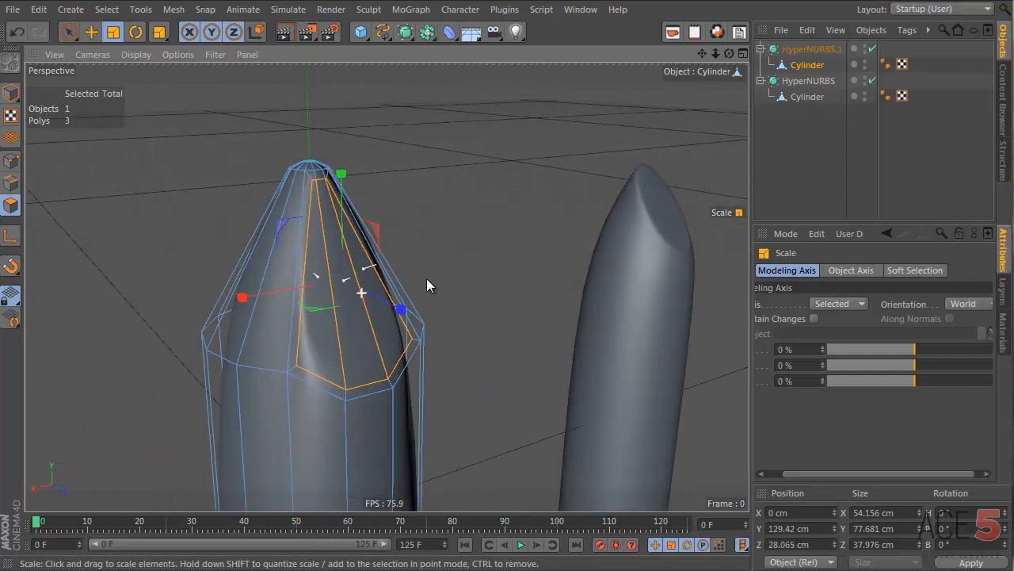
Step: Cut two horizontal loops around the taper with the Knife tool in Loop mode
{"action": "key", "text": "k"}
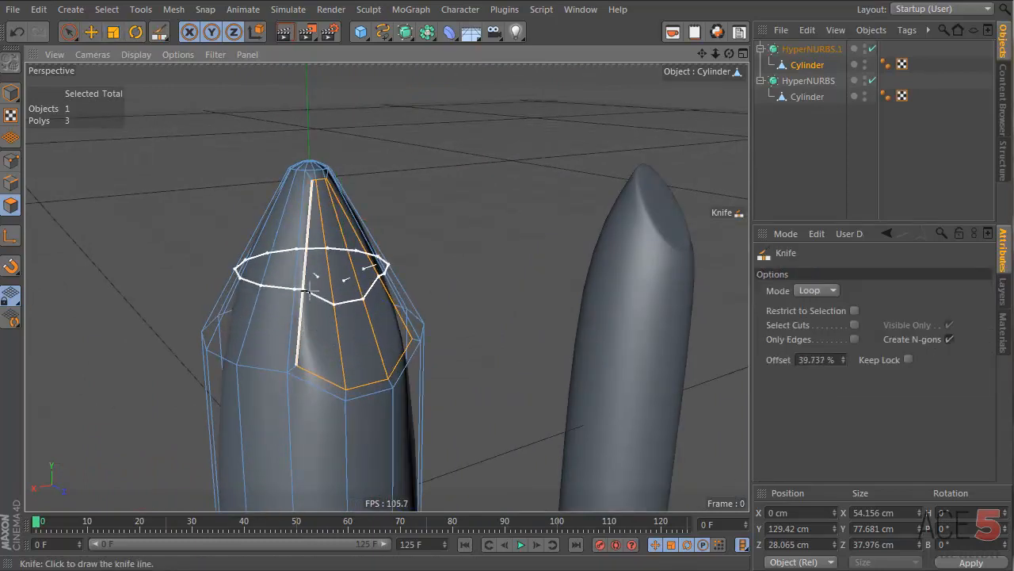
{"action": "left_click", "coordinate": [299, 313]}
{"action": "left_click", "coordinate": [327, 260]}
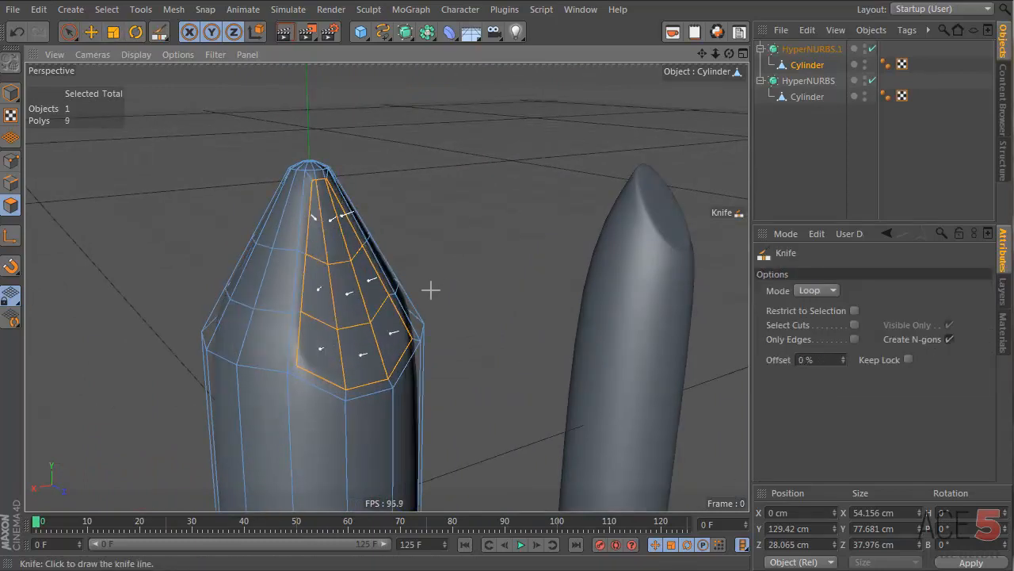
{"action": "left_click_drag", "start_coordinate": [387, 285], "coordinate": [314, 264], "text": "alt"}
Step: Select the eight side points of the slanted face along both new loops and widen them to about 61 cm in X
{"action": "key", "text": "Return"}
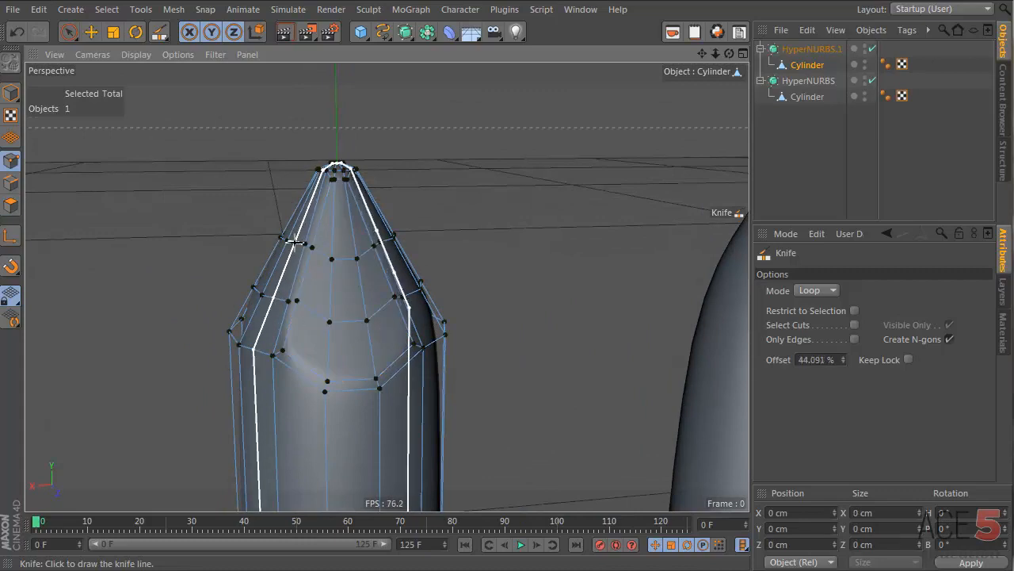
{"action": "key", "text": "space"}
{"action": "left_click", "coordinate": [307, 253]}
{"action": "left_click", "coordinate": [297, 270]}
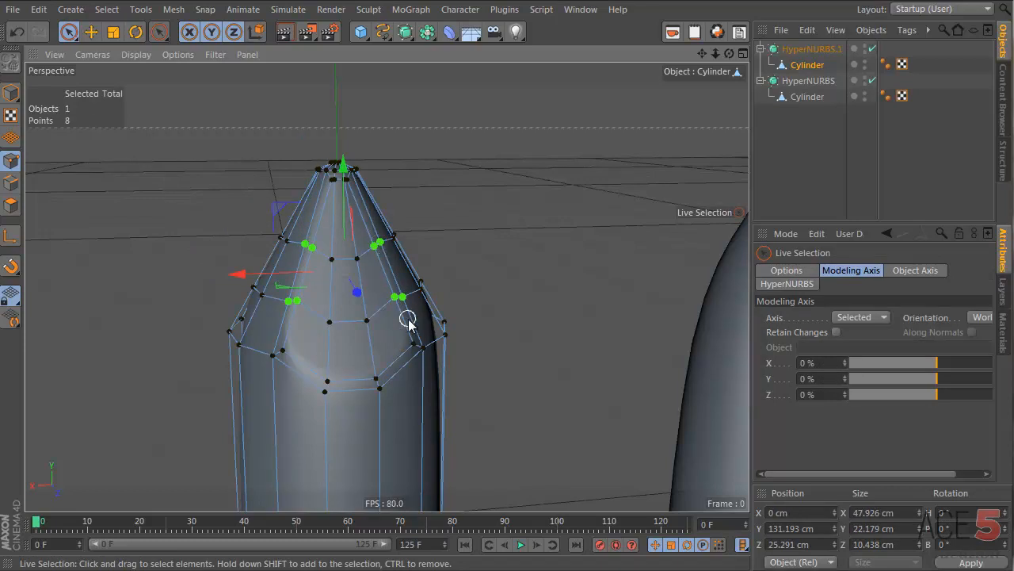
{"action": "left_click_drag", "start_coordinate": [408, 319], "coordinate": [328, 267], "text": "alt"}
{"action": "key", "text": "t"}
{"action": "left_click_drag", "start_coordinate": [245, 270], "coordinate": [267, 275]}
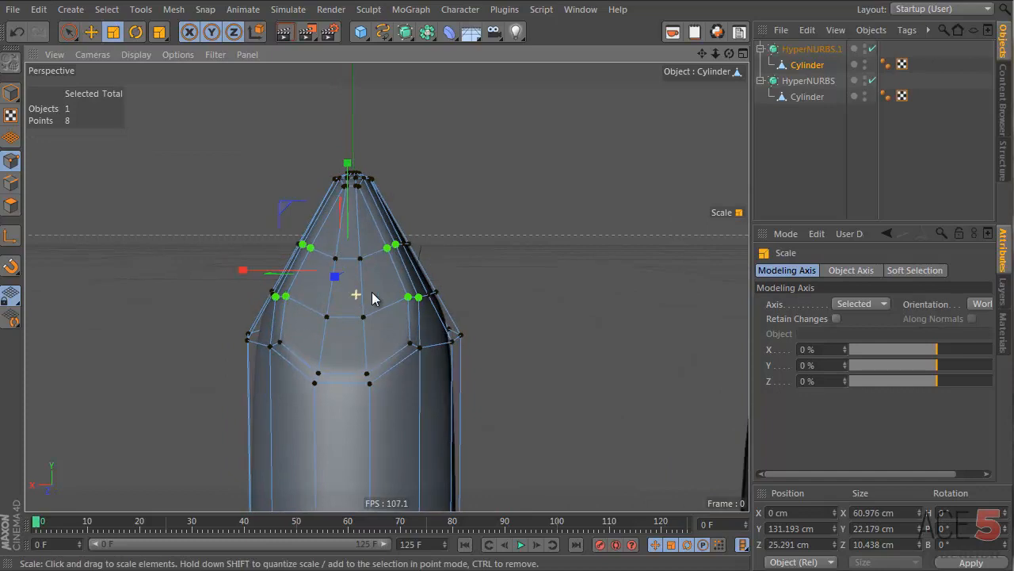
{"action": "left_click_drag", "start_coordinate": [372, 298], "coordinate": [443, 286], "text": "alt"}
{"action": "left_click", "coordinate": [819, 123]}
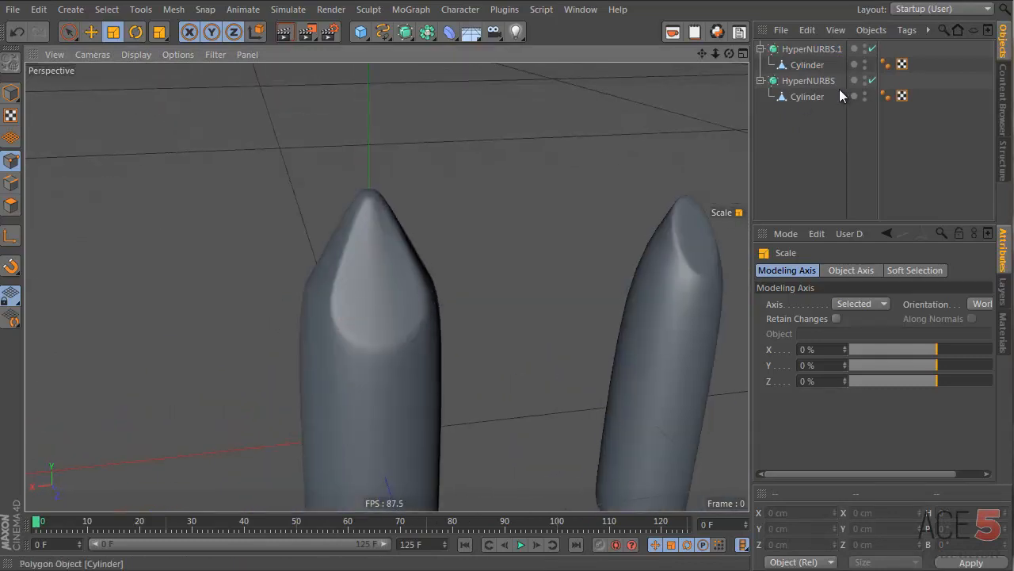
Step: Lower the outer edge at the base of the slanted face to about Y 68.3 cm
{"action": "left_click", "coordinate": [802, 66]}
{"action": "scroll", "coordinate": [387, 329], "scroll_direction": "up", "scroll_amount": 5}
{"action": "key", "text": "Return"}
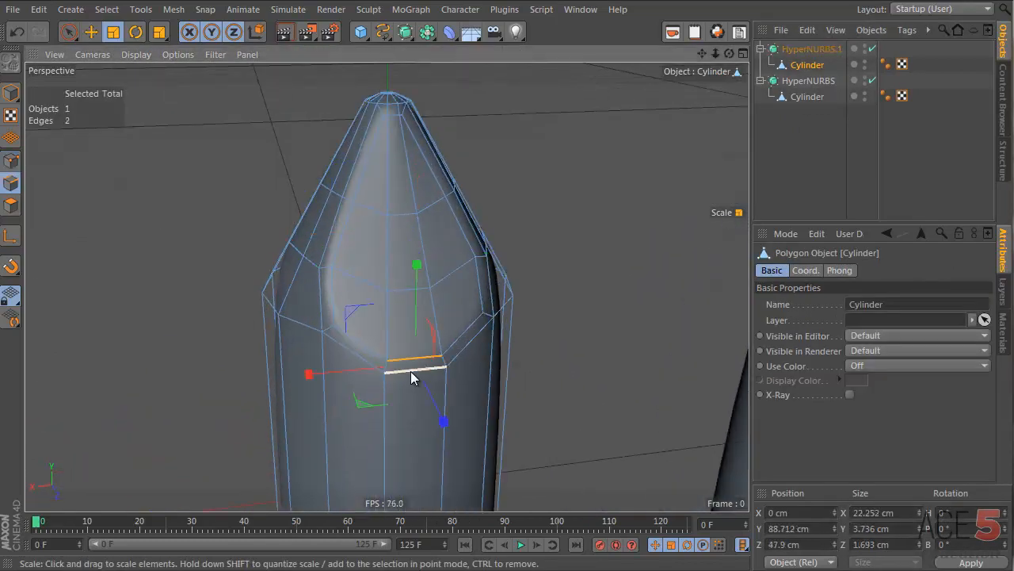
{"action": "left_click", "coordinate": [412, 371]}
{"action": "key", "text": "e"}
{"action": "left_click_drag", "start_coordinate": [419, 306], "coordinate": [438, 321]}
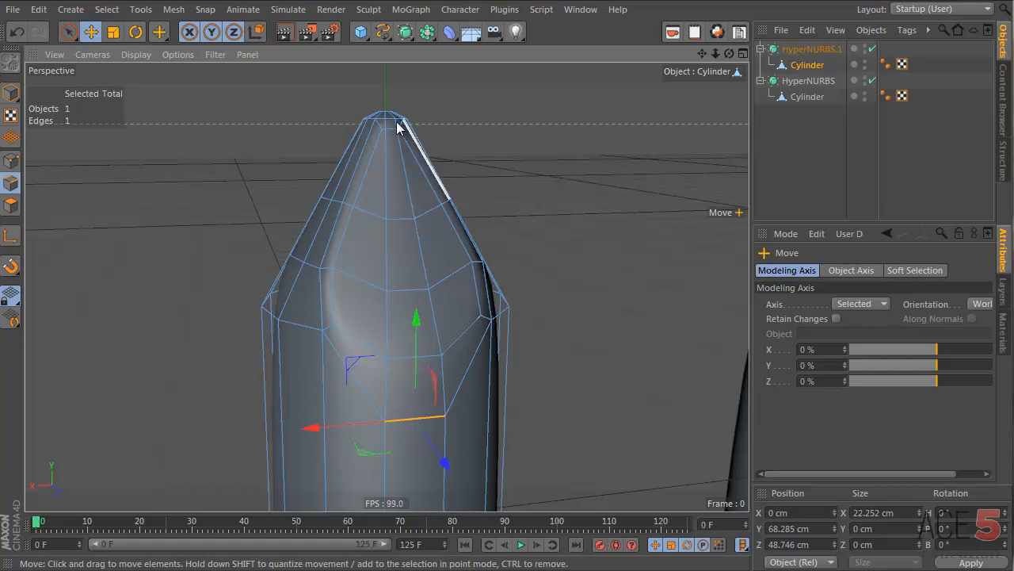
Step: Frame-select the points at the tip, try including the taper's upper ring, and clear the selection
{"action": "key", "text": "Return"}
{"action": "left_click_drag", "start_coordinate": [330, 98], "coordinate": [484, 154]}
{"action": "key", "text": "t"}
{"action": "left_click_drag", "start_coordinate": [644, 127], "coordinate": [464, 248]}
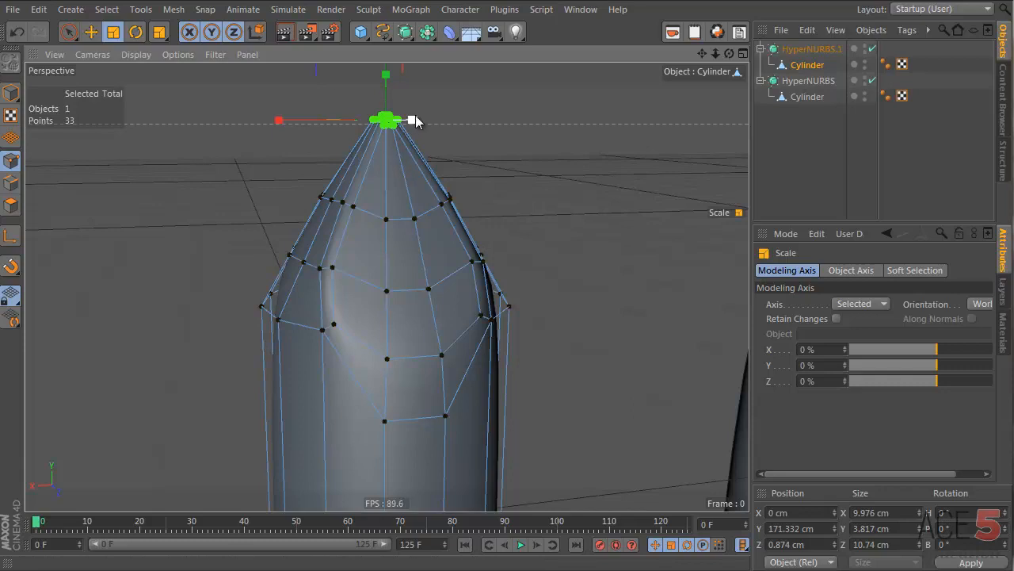
{"action": "left_click_drag", "start_coordinate": [620, 96], "coordinate": [279, 209]}
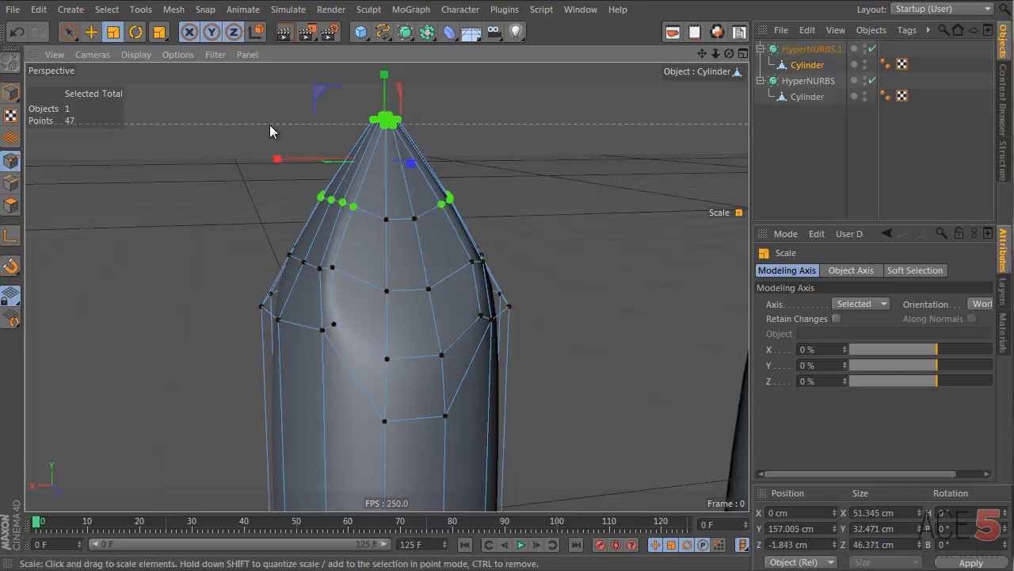
{"action": "left_click_drag", "start_coordinate": [228, 81], "coordinate": [511, 161]}
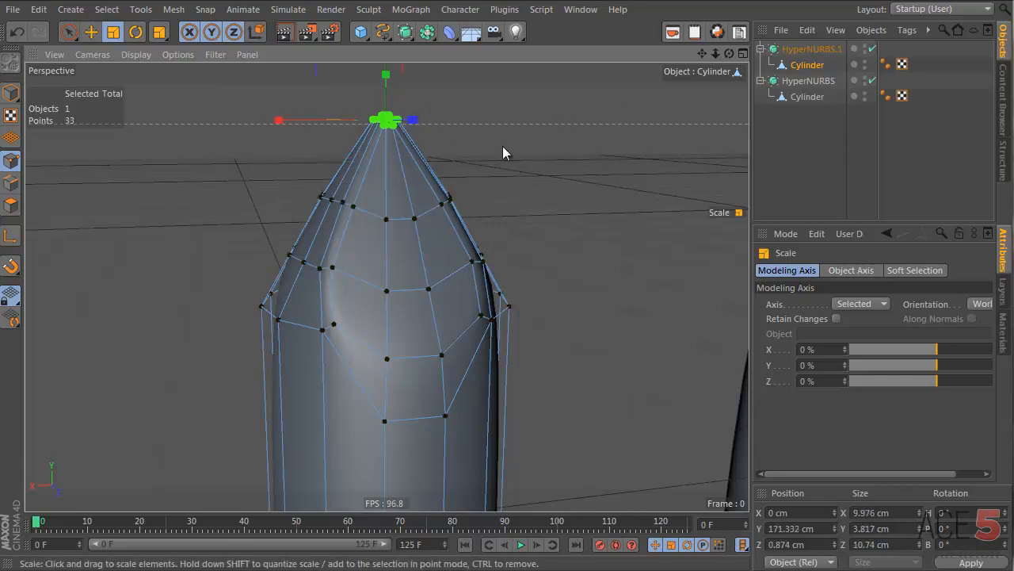
{"action": "left_click", "coordinate": [502, 146]}
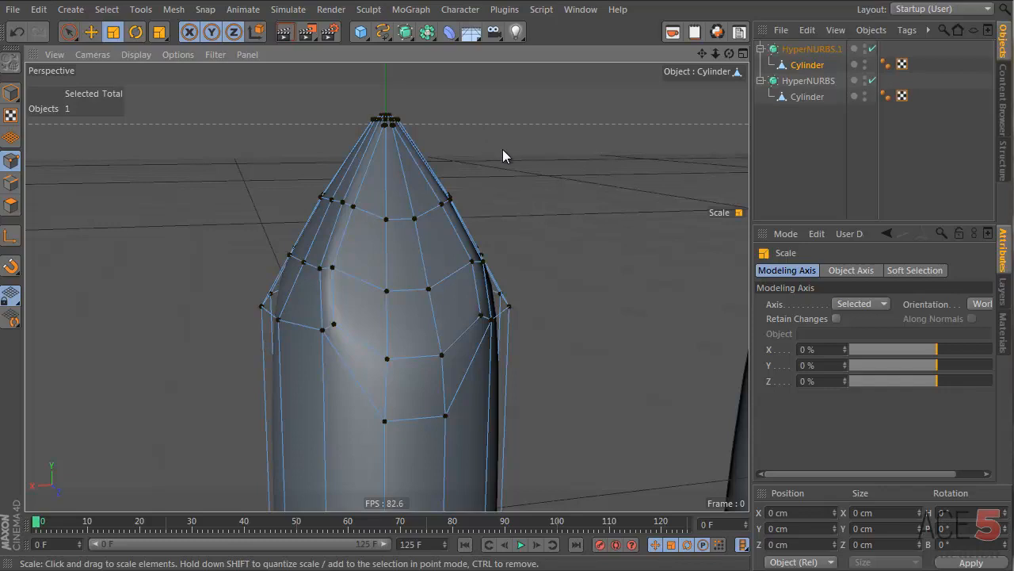
Step: Try framing the tip's points again, clear them, and open the Rectangle Selection options
{"action": "key", "text": "v"}
{"action": "left_click_drag", "start_coordinate": [527, 121], "coordinate": [287, 118]}
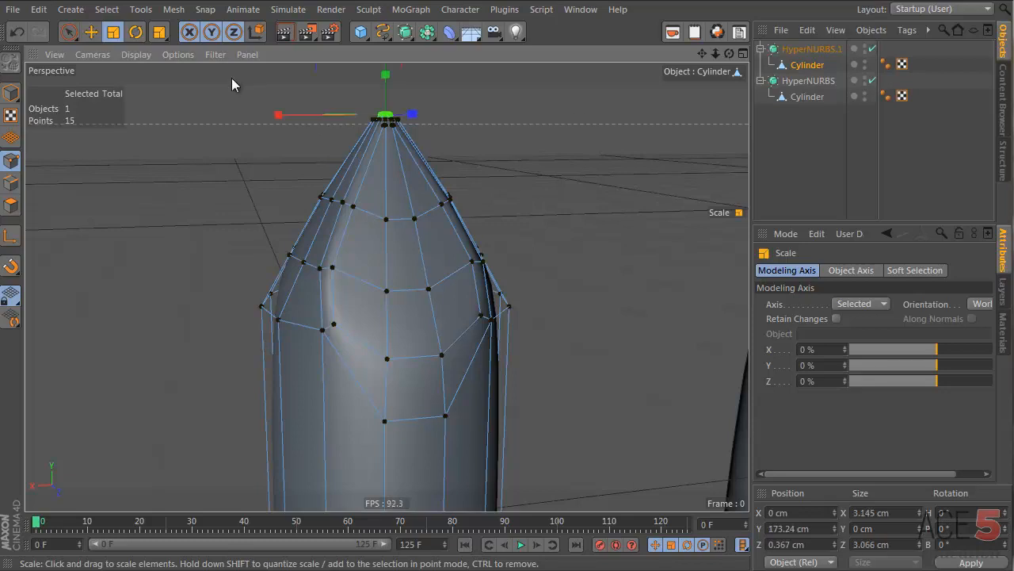
{"action": "left_click_drag", "start_coordinate": [232, 77], "coordinate": [568, 164]}
{"action": "left_click_drag", "start_coordinate": [463, 125], "coordinate": [523, 151]}
{"action": "left_click_drag", "start_coordinate": [70, 34], "coordinate": [153, 89]}
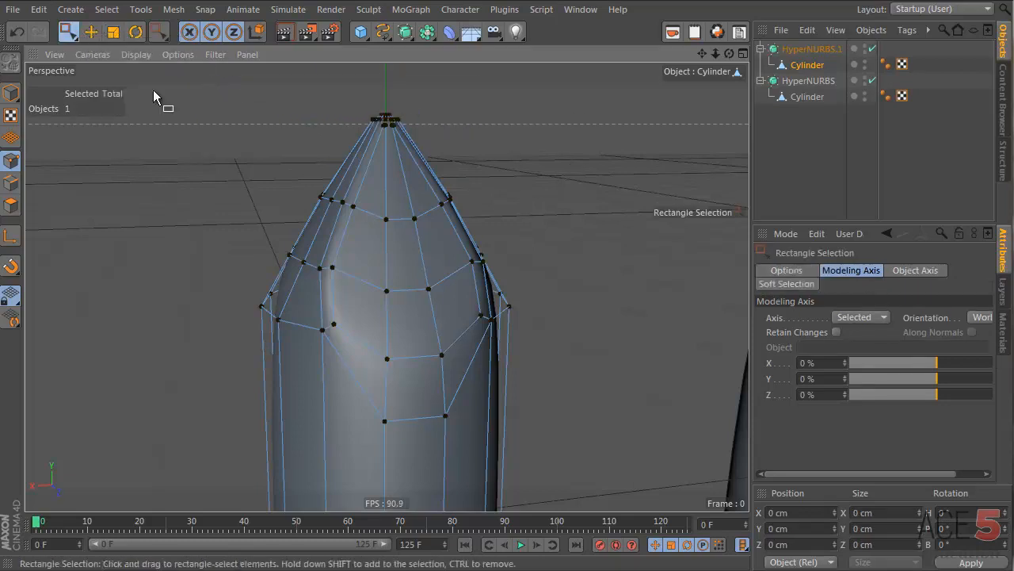
{"action": "left_click", "coordinate": [809, 272]}
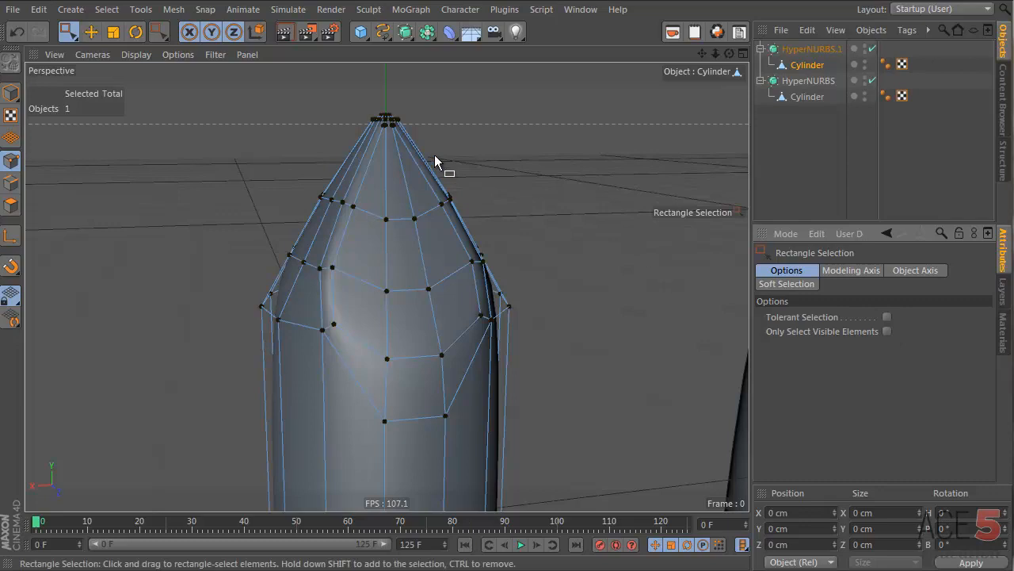
Step: Select the complete upper ring of points around the taper with Live Selection
{"action": "key", "text": "space"}
{"action": "left_click_drag", "start_coordinate": [71, 36], "coordinate": [119, 59]}
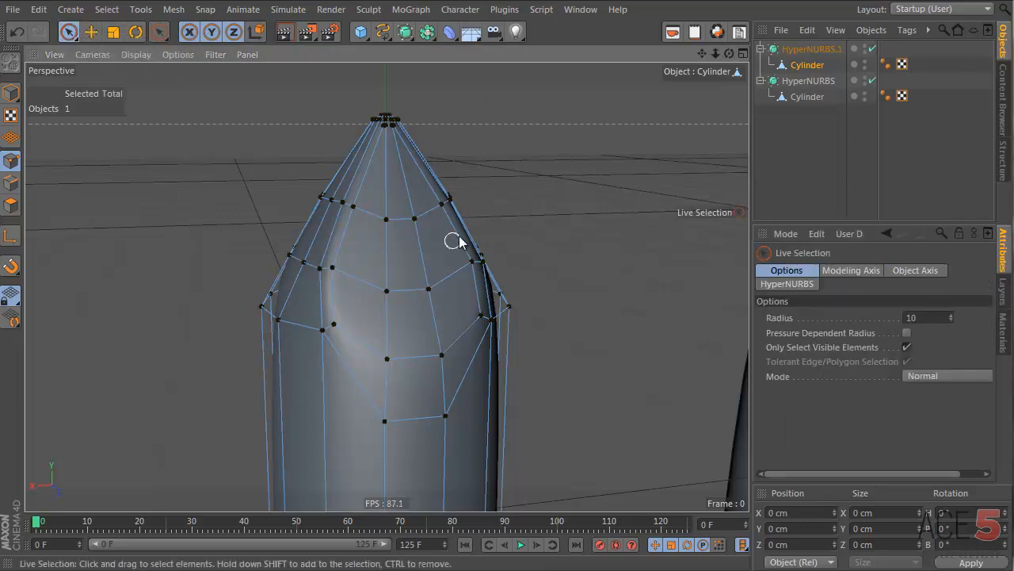
{"action": "mouse_move", "coordinate": [463, 196]}
{"action": "left_mouse_down"}
{"action": "mouse_move", "coordinate": [335, 218]}
{"action": "mouse_move", "coordinate": [373, 218]}
{"action": "left_mouse_up"}
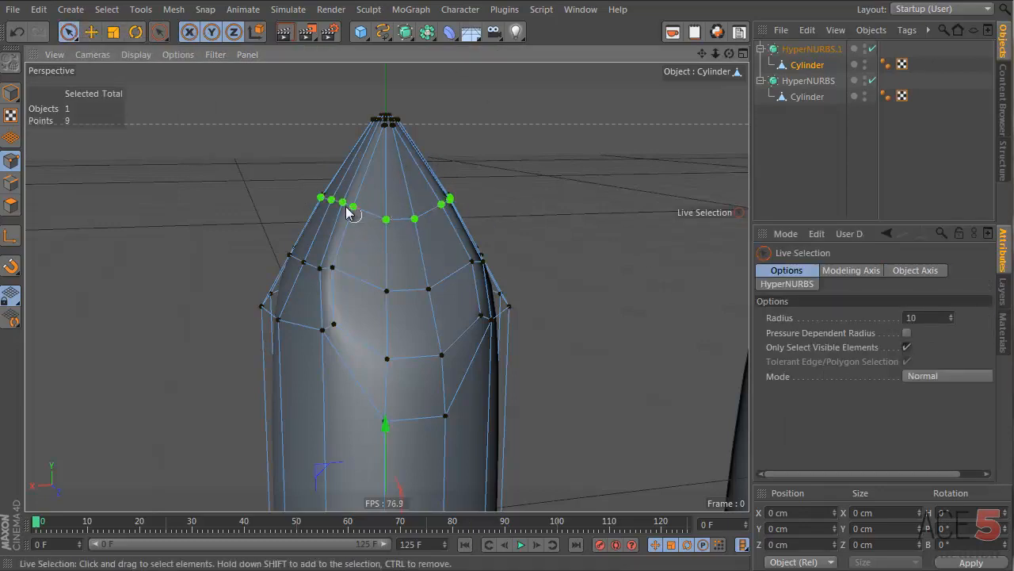
{"action": "left_click_drag", "start_coordinate": [344, 249], "coordinate": [547, 252], "text": "alt"}
{"action": "left_click_drag", "start_coordinate": [247, 204], "coordinate": [380, 208], "text": "alt"}
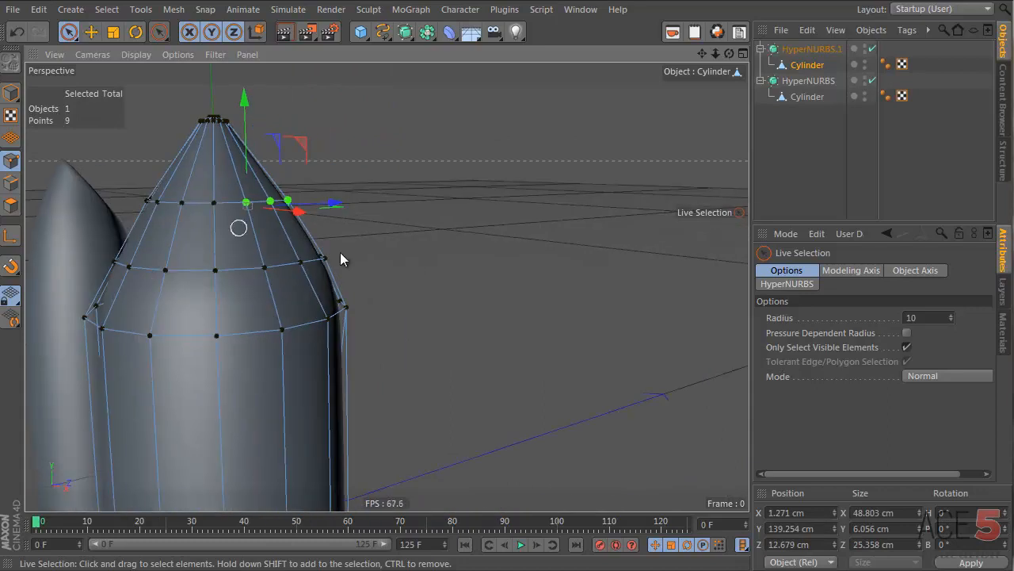
{"action": "left_click_drag", "start_coordinate": [340, 252], "coordinate": [424, 237], "text": "alt"}
{"action": "left_click", "coordinate": [182, 187]}
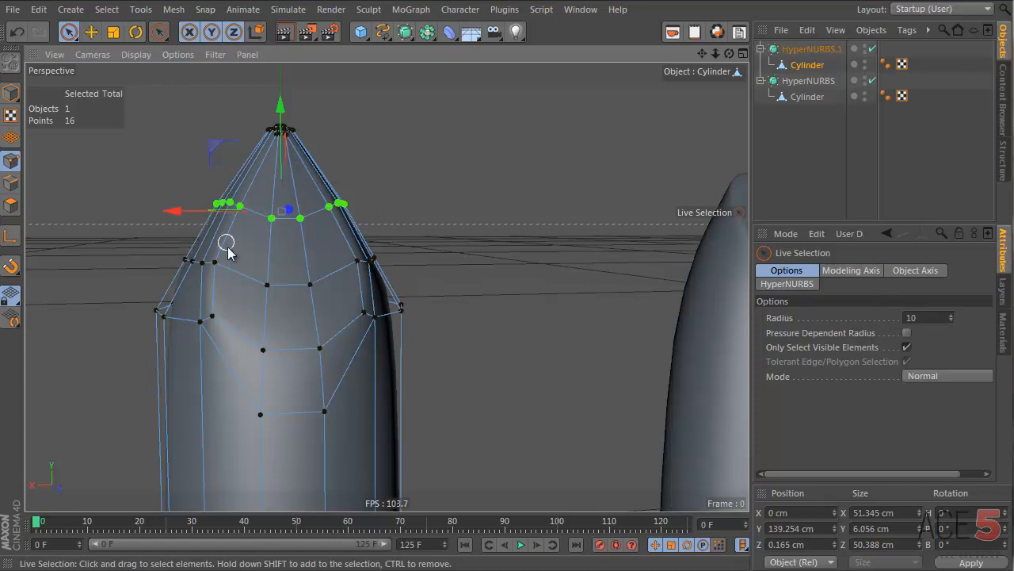
Step: Scale the whole pointed cylinder to about 54.8 cm in X and 53.4 cm in Z, and review its slimmer shape
{"action": "left_click_drag", "start_coordinate": [227, 243], "coordinate": [303, 286], "text": "alt"}
{"action": "left_click", "coordinate": [837, 150]}
{"action": "left_click_drag", "start_coordinate": [437, 259], "coordinate": [352, 249], "text": "alt"}
{"action": "left_click", "coordinate": [807, 64]}
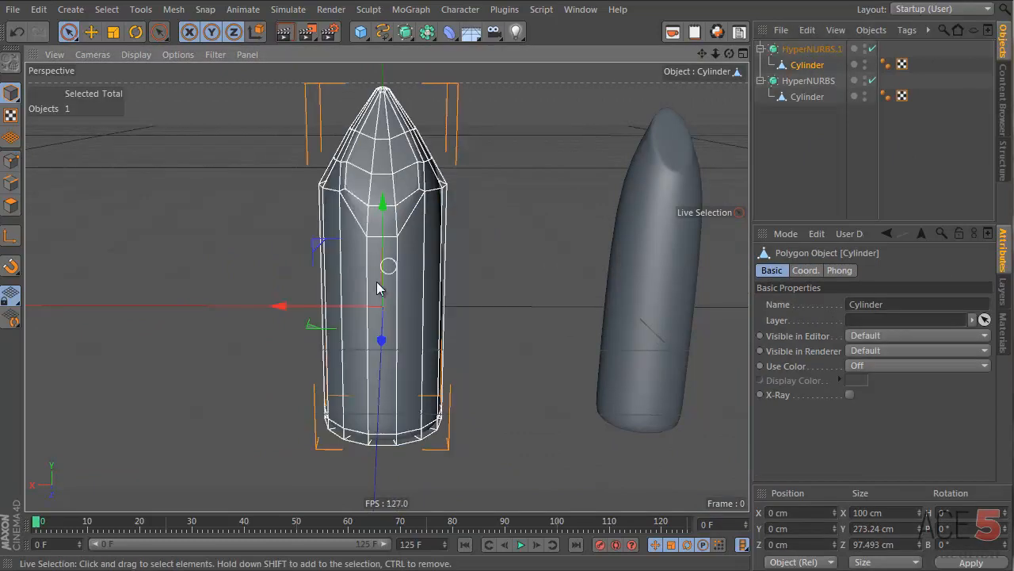
{"action": "left_click_drag", "start_coordinate": [318, 326], "coordinate": [42, 396]}
{"action": "key", "text": "ctrl+z"}
{"action": "key", "text": "t"}
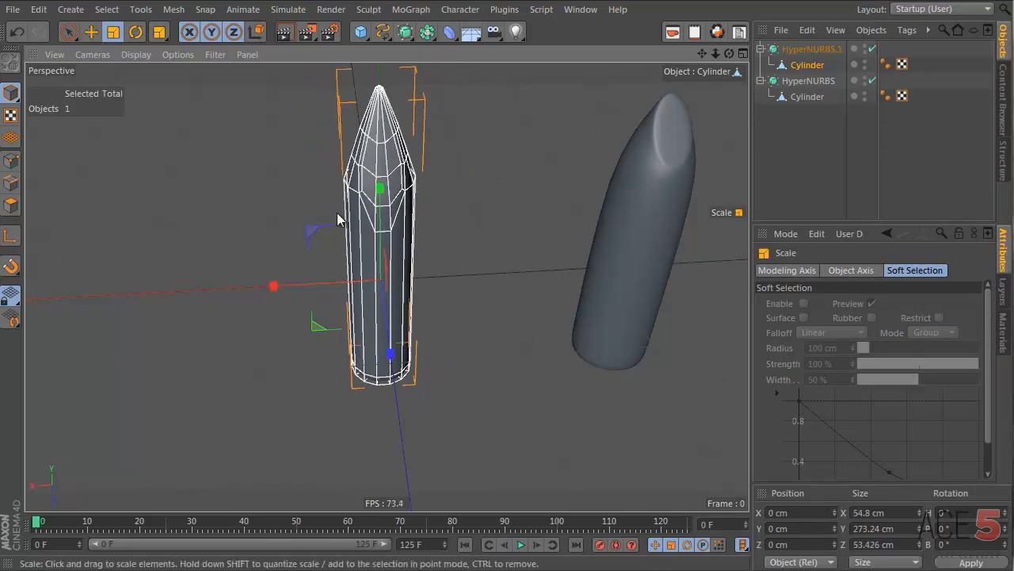
{"action": "left_click", "coordinate": [516, 164]}
{"action": "left_click_drag", "start_coordinate": [401, 164], "coordinate": [385, 102], "text": "alt"}
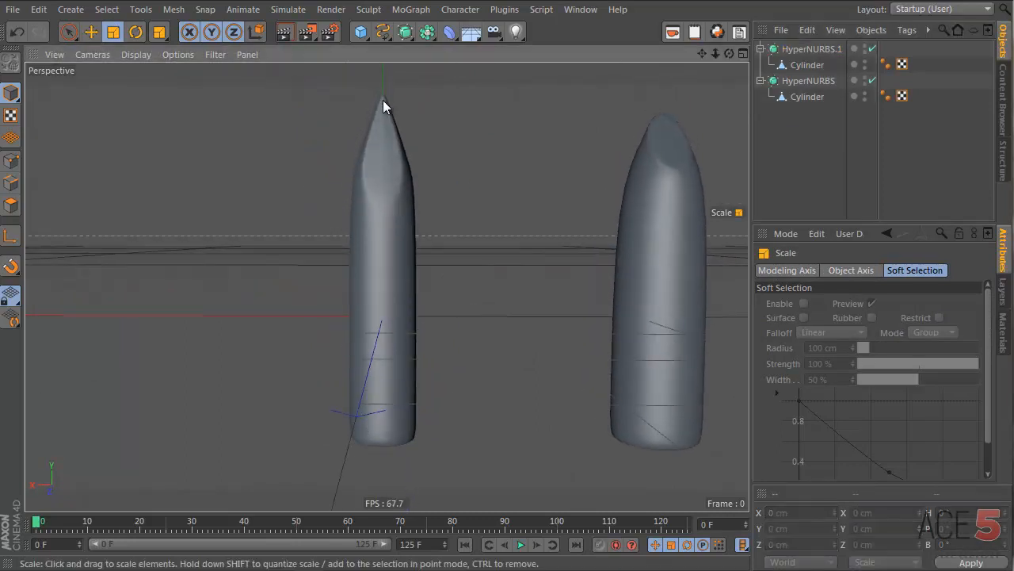
Step: Compress the lower taper rings and the slanted face's base points to about 33.7 cm in height, centered at about Y 108.1 cm
{"action": "left_click", "coordinate": [809, 65]}
{"action": "scroll", "coordinate": [378, 210], "scroll_direction": "up", "scroll_amount": 3}
{"action": "key", "text": "Return"}
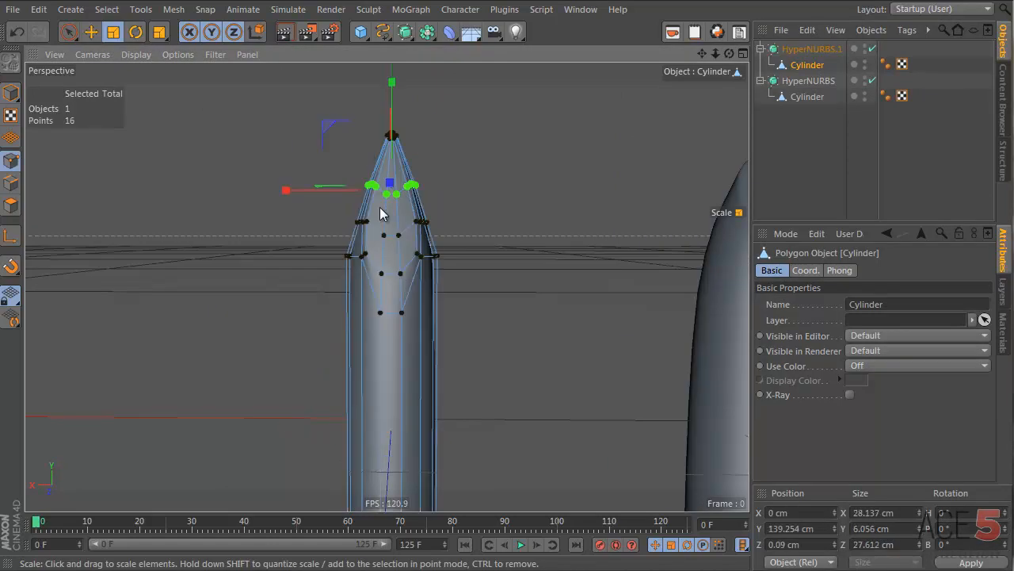
{"action": "left_click_drag", "start_coordinate": [274, 358], "coordinate": [504, 203]}
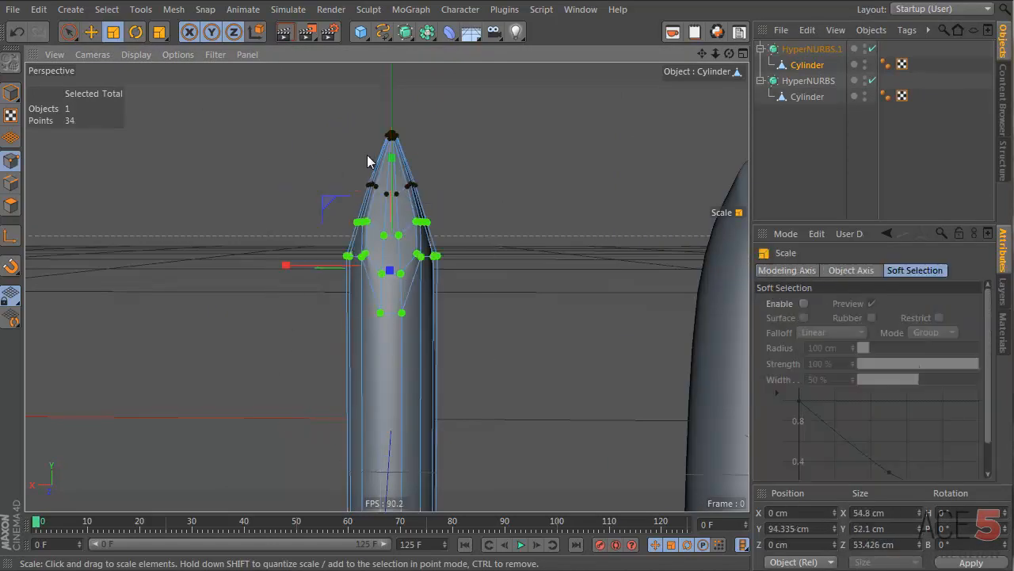
{"action": "mouse_move", "coordinate": [396, 168]}
{"action": "left_mouse_down"}
{"action": "mouse_move", "coordinate": [389, 199]}
{"action": "mouse_move", "coordinate": [392, 178]}
{"action": "left_mouse_up"}
{"action": "key", "text": "e"}
{"action": "scroll", "coordinate": [461, 196], "scroll_direction": "up", "scroll_amount": 2}
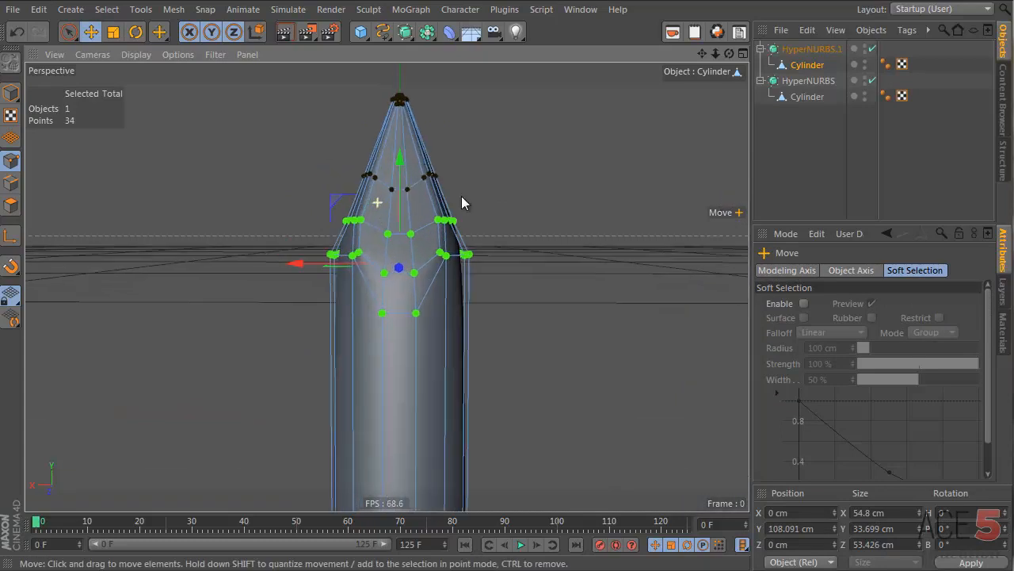
Step: Raise the slanted face's middle pair of points to about Y 124.1 cm and its upper pair to about Y 140.7 cm
{"action": "left_click_drag", "start_coordinate": [409, 234], "coordinate": [421, 250]}
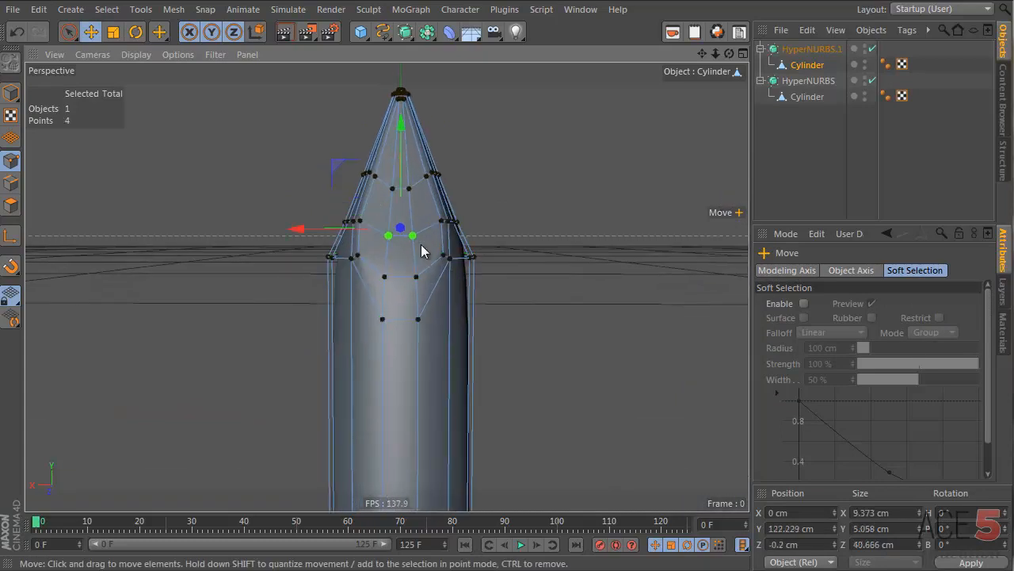
{"action": "left_click_drag", "start_coordinate": [369, 199], "coordinate": [673, 199], "text": "alt"}
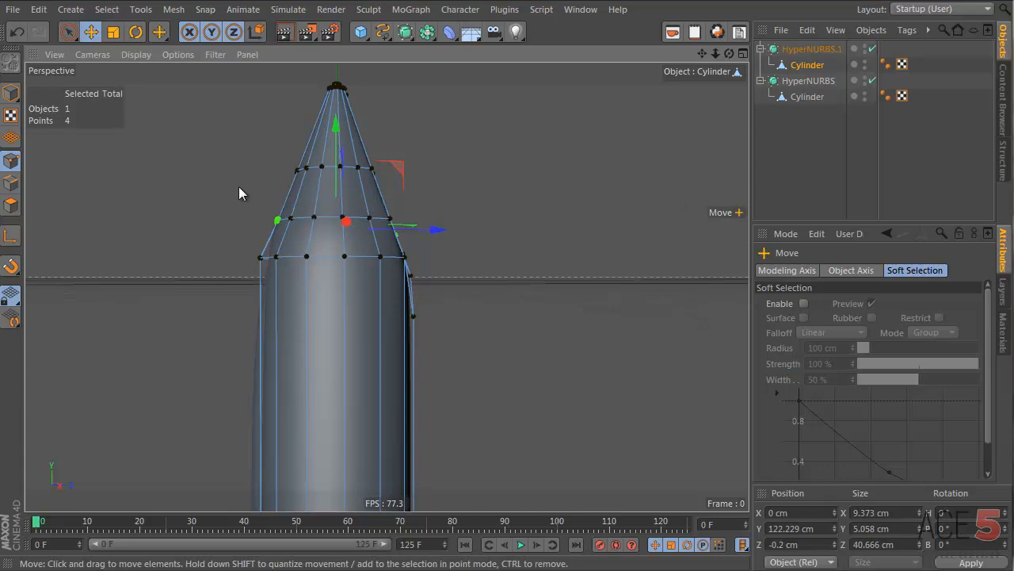
{"action": "left_click_drag", "start_coordinate": [230, 172], "coordinate": [313, 259]}
{"action": "mouse_move", "coordinate": [313, 258]}
{"action": "left_mouse_down", "text": "alt"}
{"action": "mouse_move", "coordinate": [243, 294]}
{"action": "mouse_move", "coordinate": [445, 144]}
{"action": "left_mouse_up", "text": "alt"}
{"action": "key", "text": "9"}
{"action": "left_click_drag", "start_coordinate": [423, 181], "coordinate": [443, 184]}
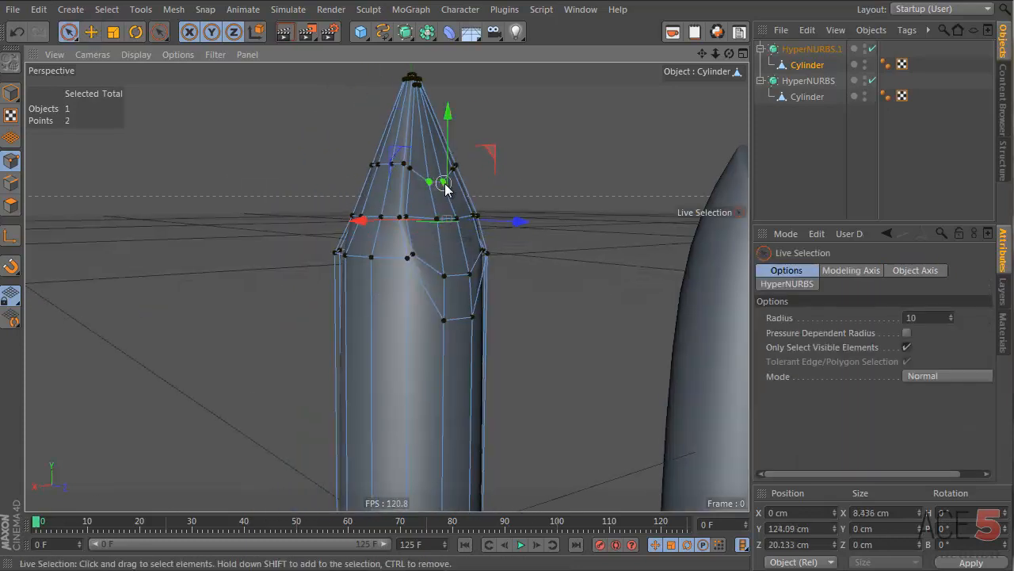
{"action": "left_click_drag", "start_coordinate": [438, 123], "coordinate": [438, 104]}
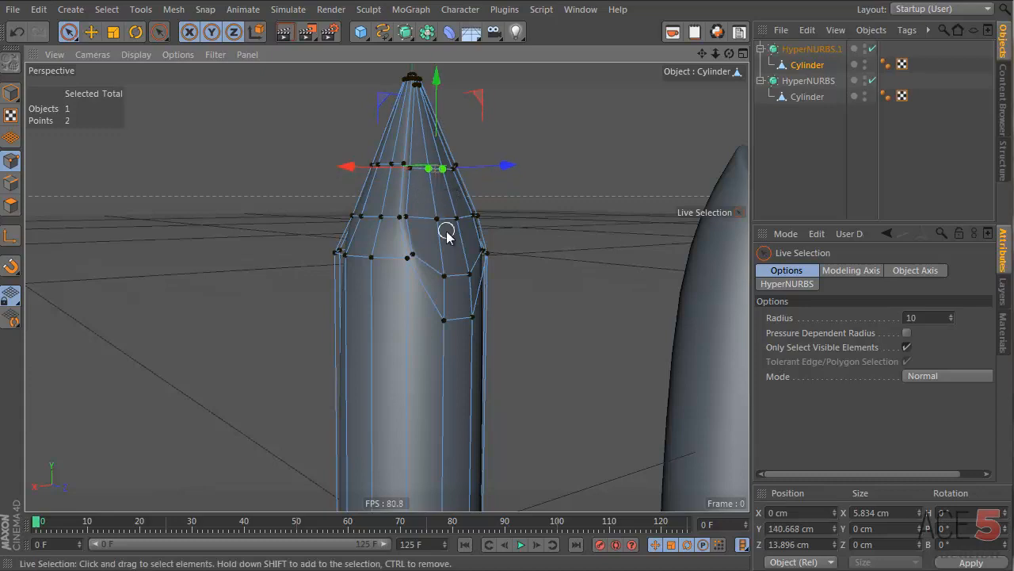
Step: Select all the points clustered at the very tip of the cylinder and activate the Move tool
{"action": "left_click_drag", "start_coordinate": [447, 229], "coordinate": [476, 327], "text": "alt"}
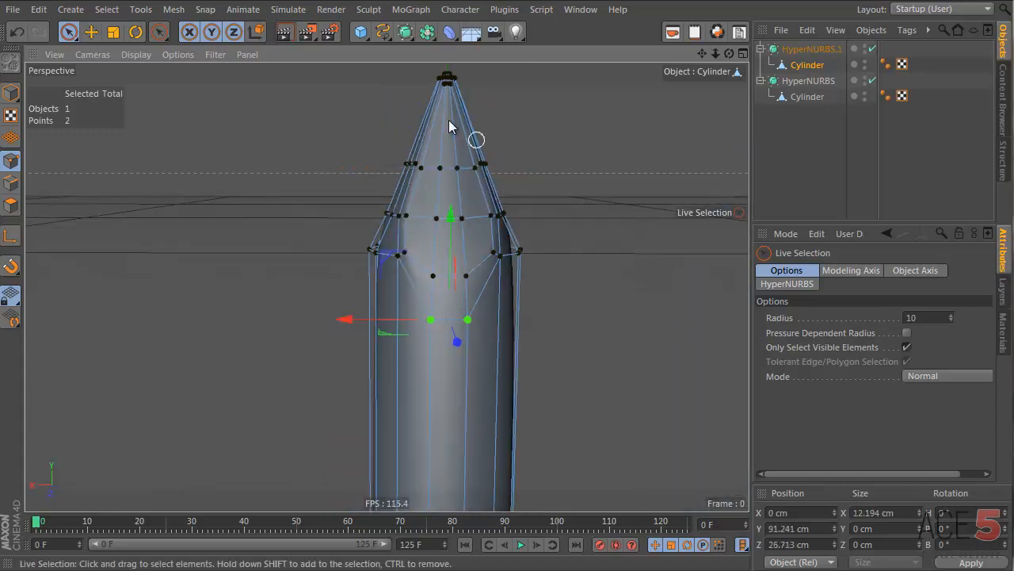
{"action": "left_click_drag", "start_coordinate": [496, 68], "coordinate": [497, 69]}
{"action": "middle_click_drag", "start_coordinate": [486, 146], "coordinate": [467, 198], "text": "alt"}
{"action": "key", "text": "e"}
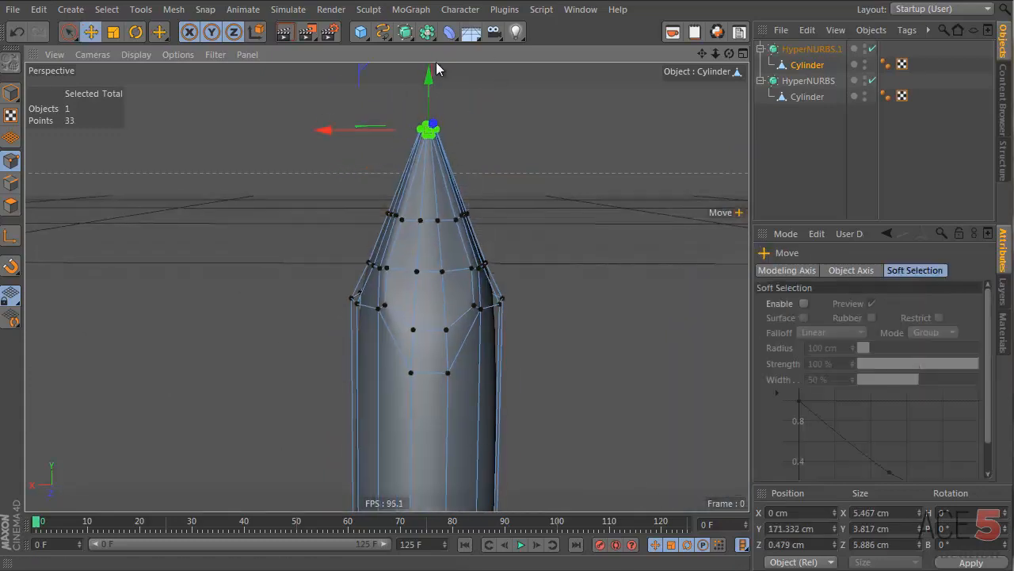
Step: Try lowering the 33 points of the pointed lipstick tip by about 9 cm
{"action": "left_click_drag", "start_coordinate": [431, 77], "coordinate": [436, 104]}
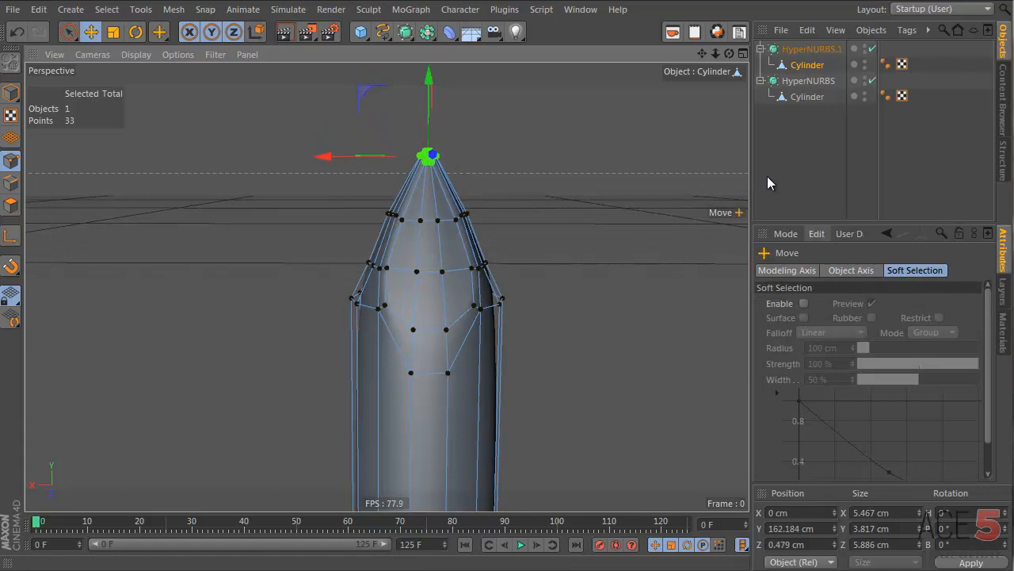
{"action": "left_click", "coordinate": [767, 176]}
{"action": "right_click_drag", "start_coordinate": [441, 278], "coordinate": [279, 341], "text": "alt"}
{"action": "left_click_drag", "start_coordinate": [428, 292], "coordinate": [381, 294], "text": "alt"}
{"action": "right_click_drag", "start_coordinate": [440, 268], "coordinate": [590, 260], "text": "alt"}
{"action": "left_click_drag", "start_coordinate": [465, 256], "coordinate": [517, 285], "text": "alt"}
Step: Undo the tip move and the preceding point edits on the pointed cylinder, and go back to object mode
{"action": "key", "text": "ctrl+z"}
{"action": "key", "text": "ctrl+z"}
{"action": "key", "text": "ctrl+z"}
{"action": "key", "text": "ctrl+z"}
{"action": "key", "text": "ctrl+z"}
{"action": "key", "text": "ctrl+z"}
{"action": "key", "text": "ctrl+z"}
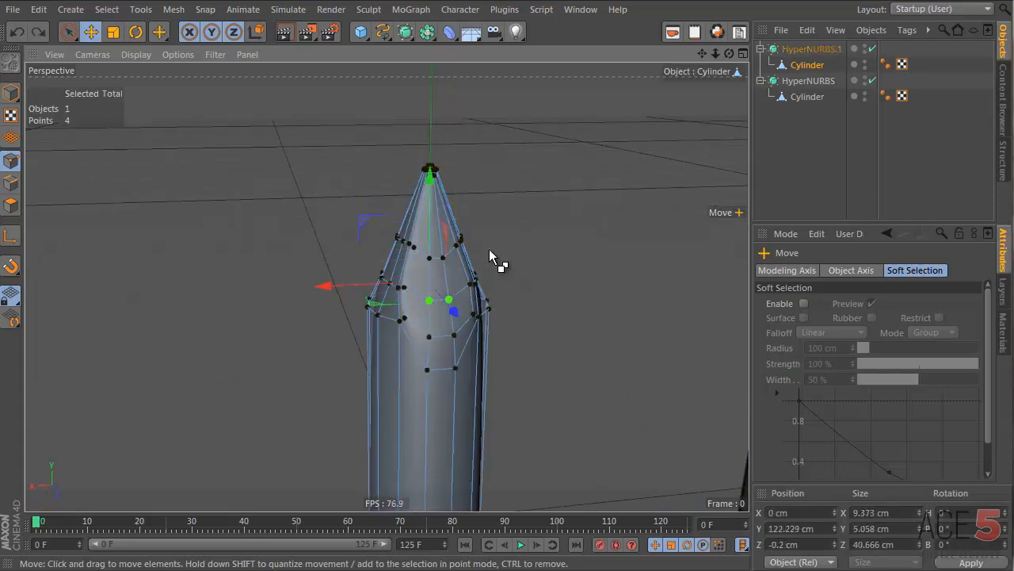
{"action": "key", "text": "ctrl+z"}
{"action": "key", "text": "ctrl+z"}
{"action": "key", "text": "ctrl+z"}
{"action": "key", "text": "ctrl+z"}
{"action": "key", "text": "ctrl+z"}
{"action": "key", "text": "ctrl+z"}
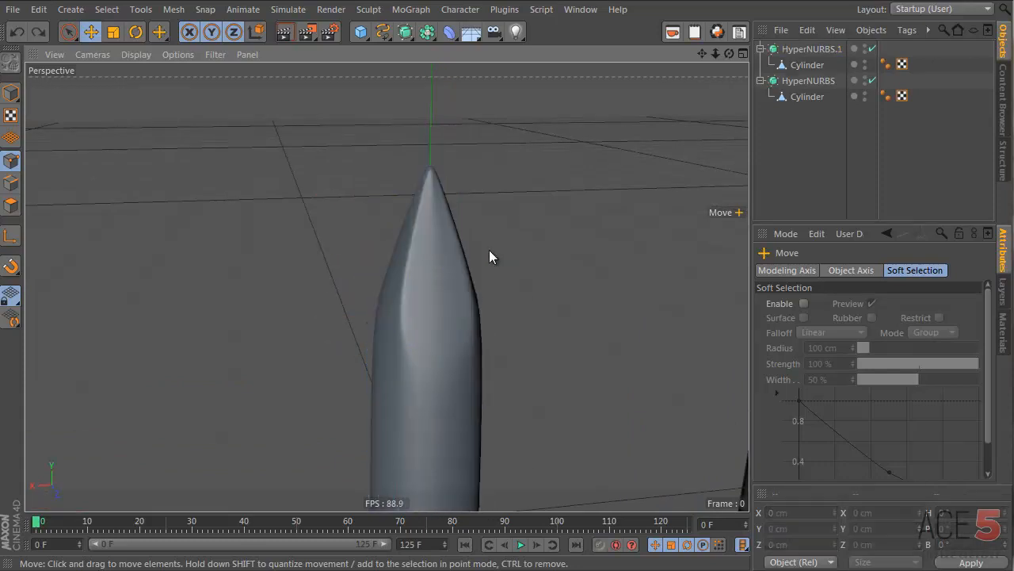
{"action": "left_click_drag", "start_coordinate": [489, 249], "coordinate": [230, 428], "text": "alt"}
{"action": "key", "text": "Return"}
{"action": "key", "text": "ctrl+z"}
{"action": "key", "text": "t"}
{"action": "left_click", "coordinate": [759, 174]}
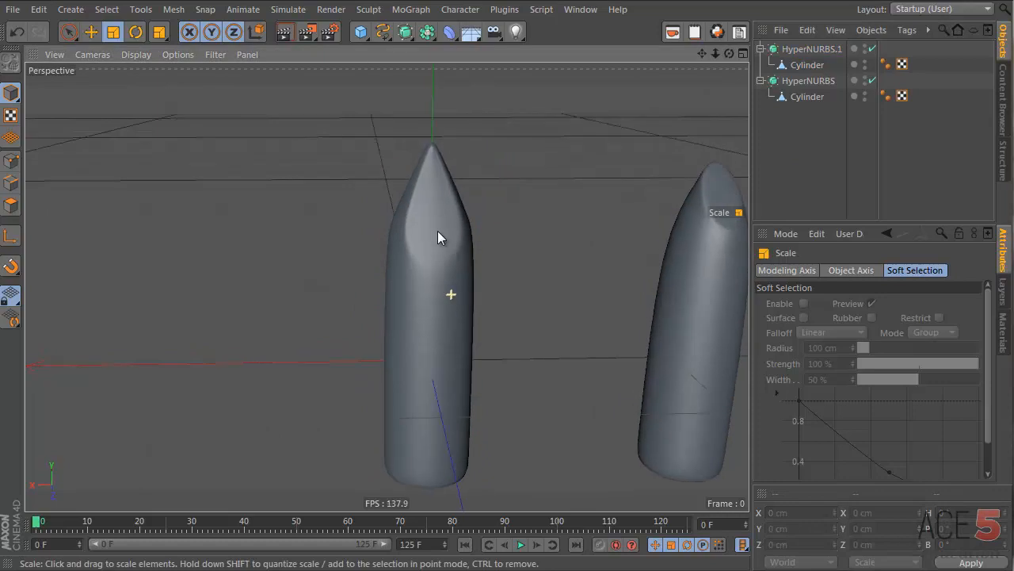
Step: Lower the tip points of the Cylinder in HyperNURBS.1 by about 5.3 cm
{"action": "left_click_drag", "start_coordinate": [438, 236], "coordinate": [407, 208], "text": "alt"}
{"action": "left_click", "coordinate": [806, 65]}
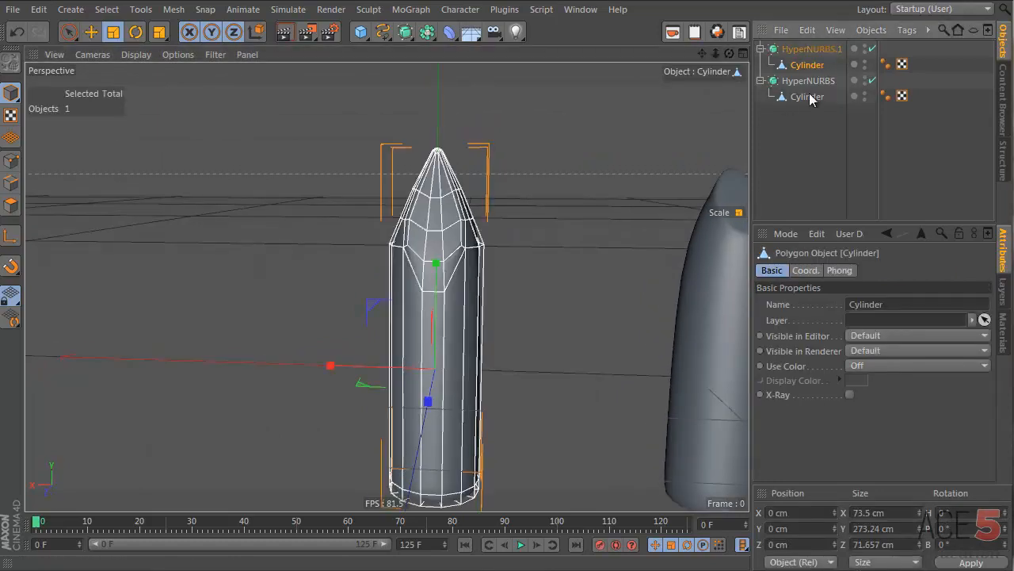
{"action": "left_click", "coordinate": [809, 96]}
{"action": "left_click", "coordinate": [809, 66]}
{"action": "key", "text": "Return"}
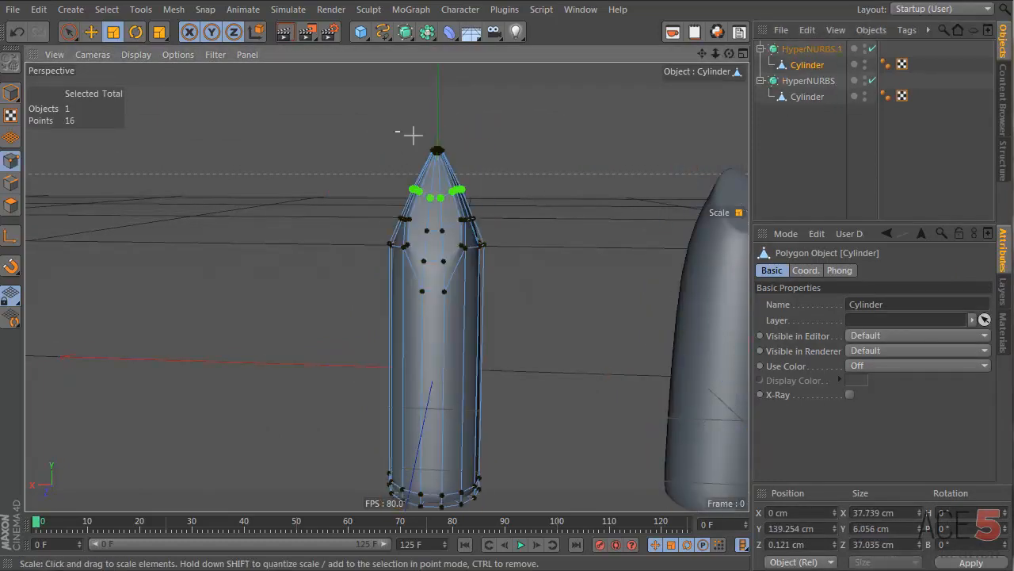
{"action": "left_click", "coordinate": [437, 150]}
{"action": "key", "text": "e"}
{"action": "mouse_move", "coordinate": [447, 101]}
{"action": "left_mouse_down"}
{"action": "mouse_move", "coordinate": [438, 90]}
{"action": "mouse_move", "coordinate": [442, 100]}
{"action": "left_mouse_up"}
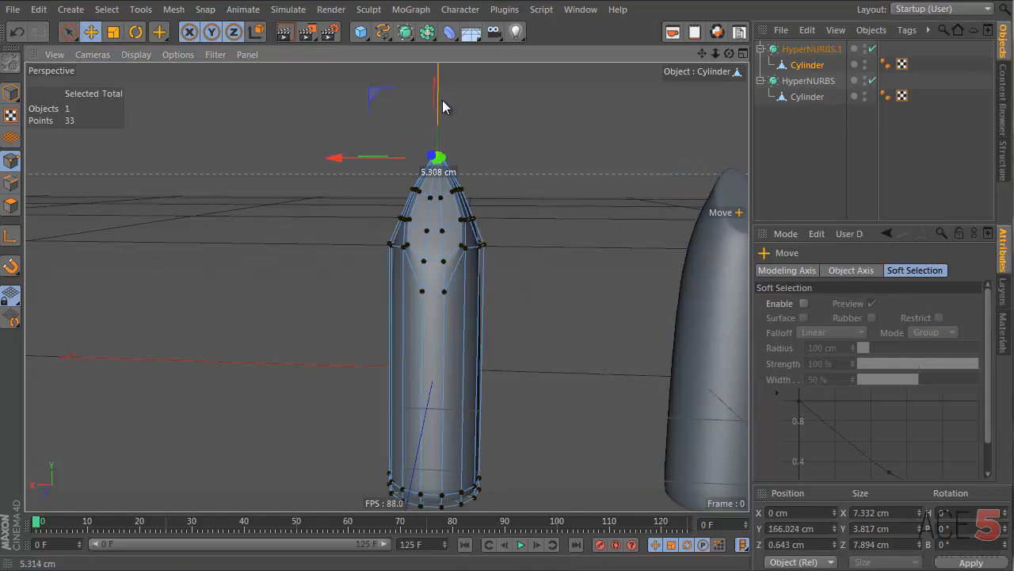
{"action": "left_click", "coordinate": [792, 151]}
{"action": "left_click_drag", "start_coordinate": [410, 266], "coordinate": [415, 287], "text": "alt"}
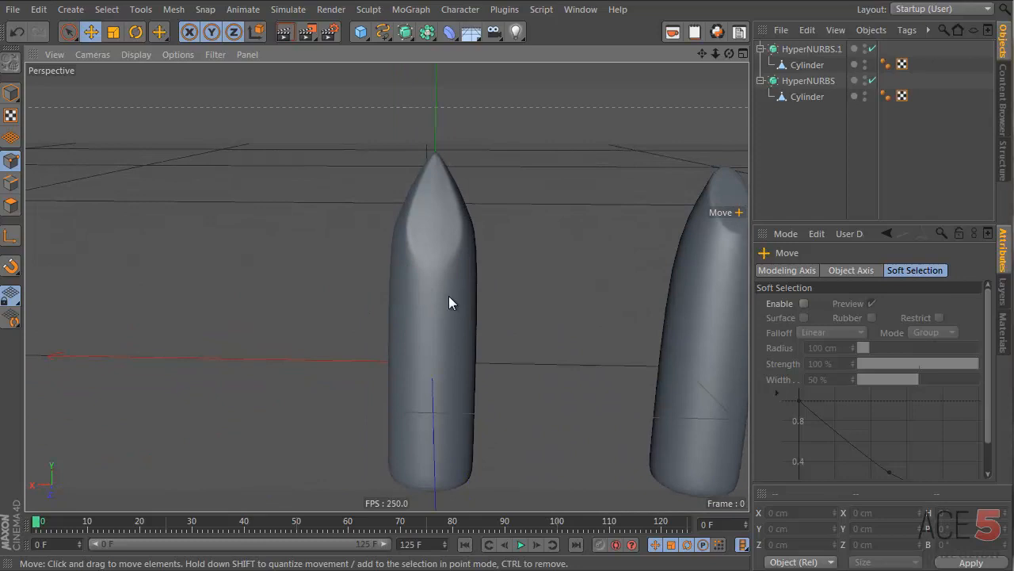
Step: Compare the pointed lipstick model with the splash.png reference image
{"action": "left_click", "coordinate": [520, 570]}
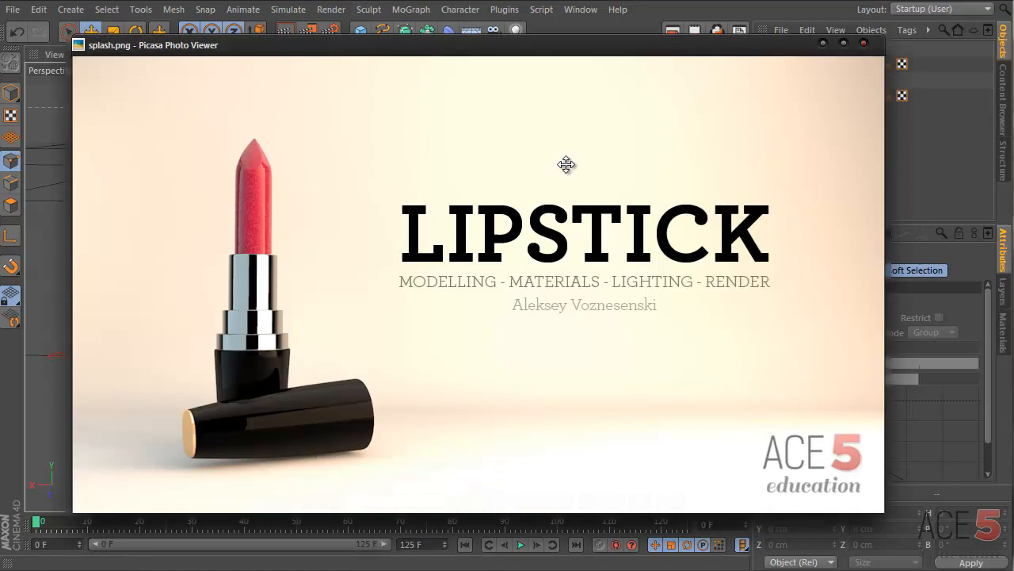
{"action": "left_click", "coordinate": [864, 43]}
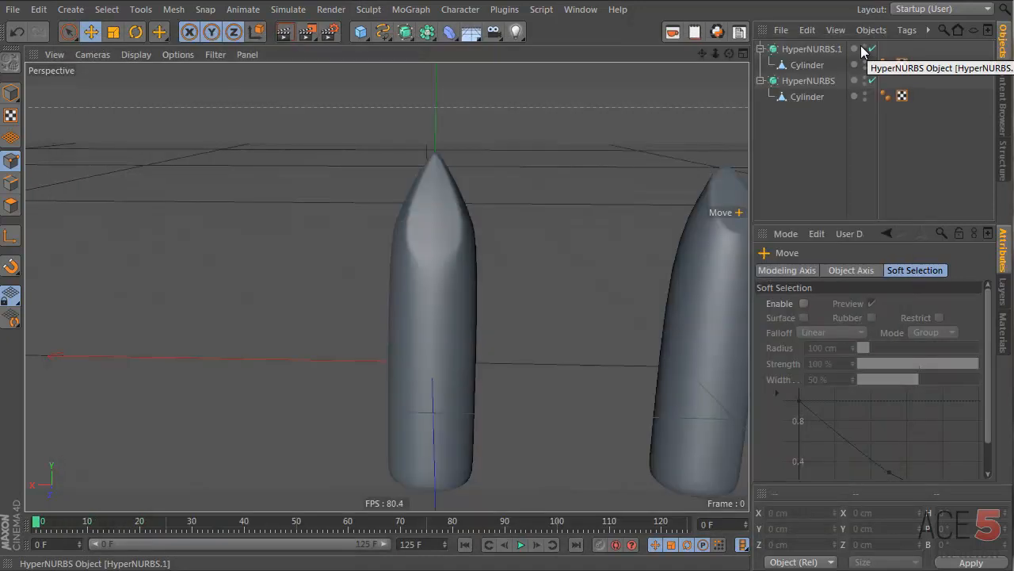
{"action": "left_click_drag", "start_coordinate": [413, 275], "coordinate": [425, 275], "text": "alt"}
{"action": "right_click_drag", "start_coordinate": [420, 277], "coordinate": [451, 222], "text": "alt"}
{"action": "left_click", "coordinate": [451, 224]}
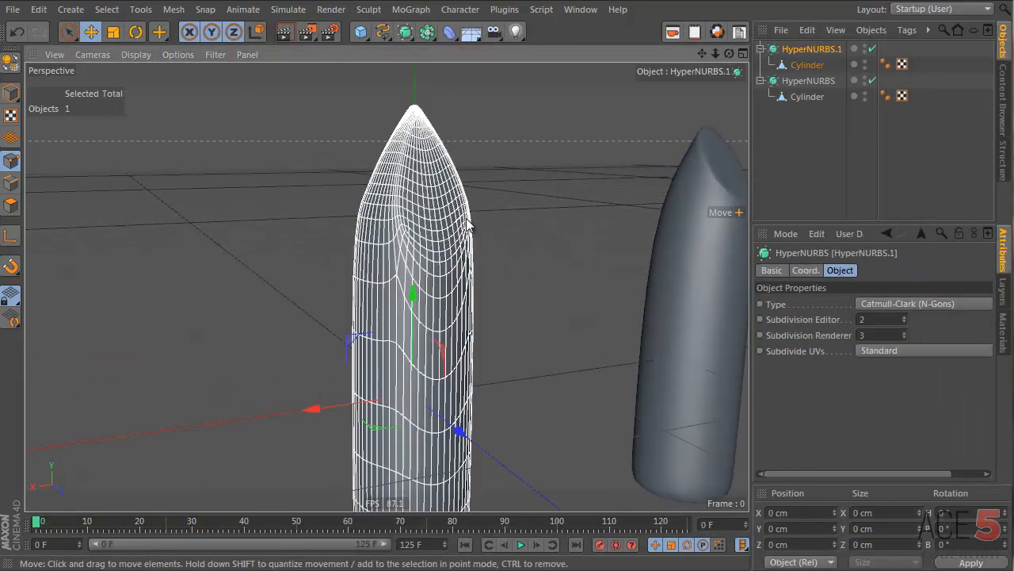
Step: Raise the lower edge of the pointed cylinder's bevelled face by about 13 cm and return to object mode
{"action": "left_click", "coordinate": [807, 65]}
{"action": "key", "text": "Return"}
{"action": "left_click", "coordinate": [433, 299]}
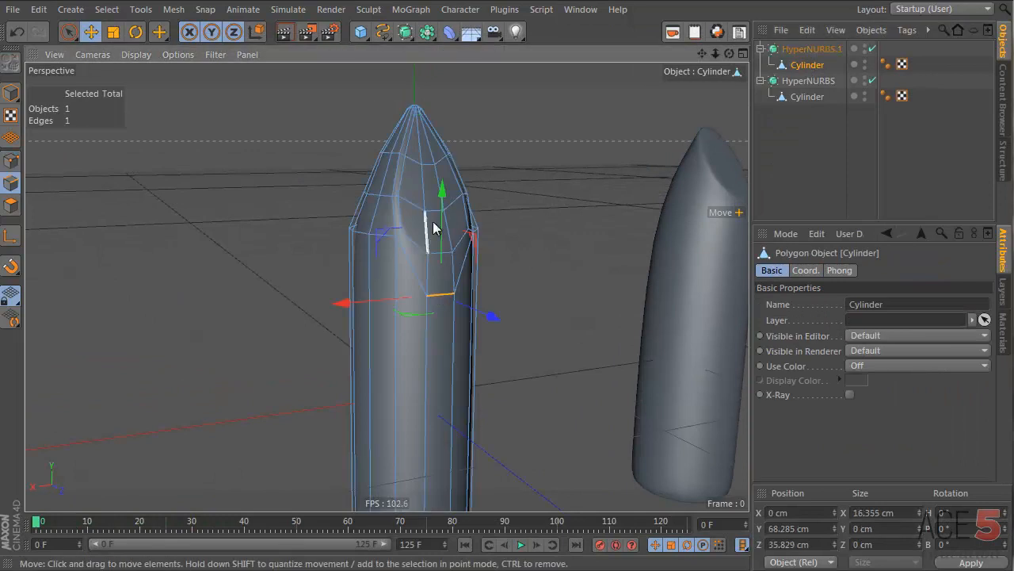
{"action": "left_click_drag", "start_coordinate": [444, 222], "coordinate": [441, 193]}
{"action": "left_click", "coordinate": [811, 148]}
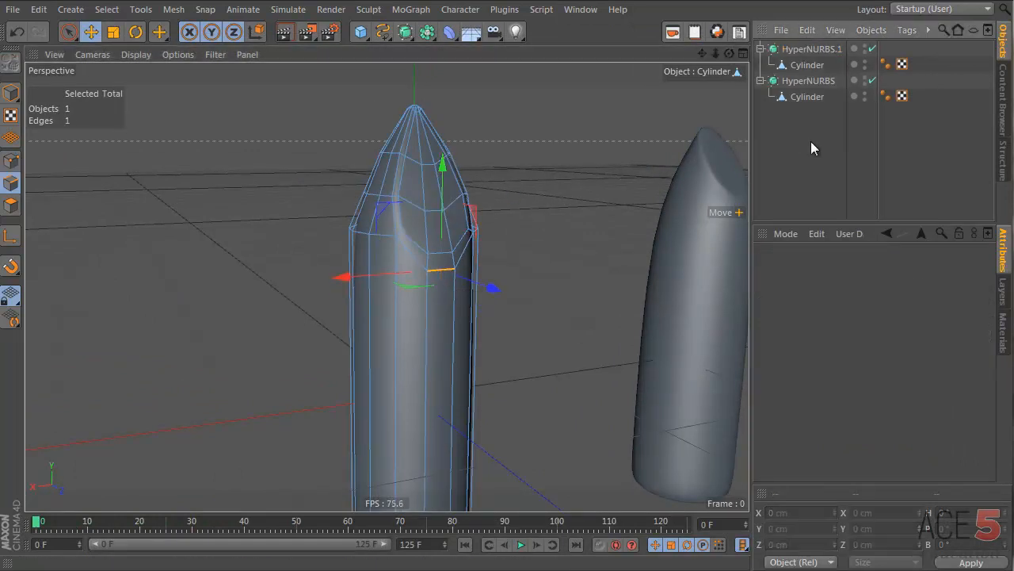
{"action": "left_click_drag", "start_coordinate": [428, 284], "coordinate": [191, 270], "text": "alt"}
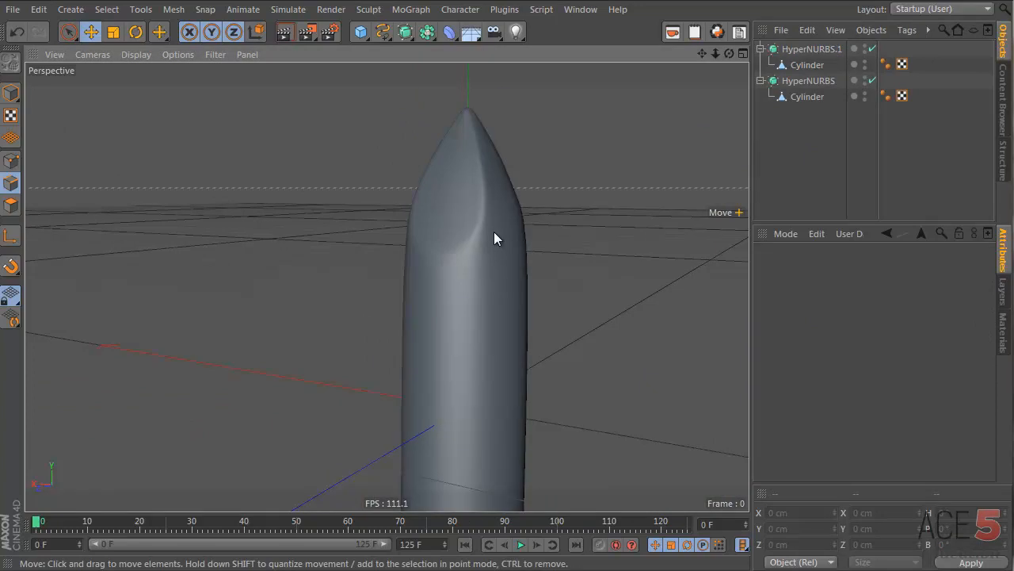
{"action": "right_click_drag", "start_coordinate": [471, 277], "coordinate": [433, 330], "text": "alt"}
{"action": "left_click_drag", "start_coordinate": [462, 324], "coordinate": [670, 326], "text": "alt"}
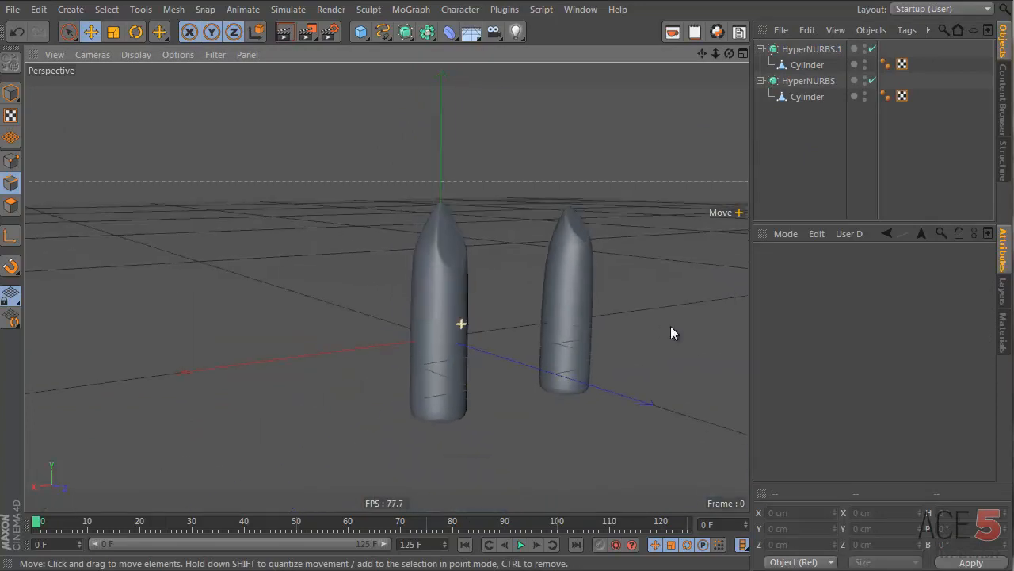
{"action": "left_click", "coordinate": [809, 65]}
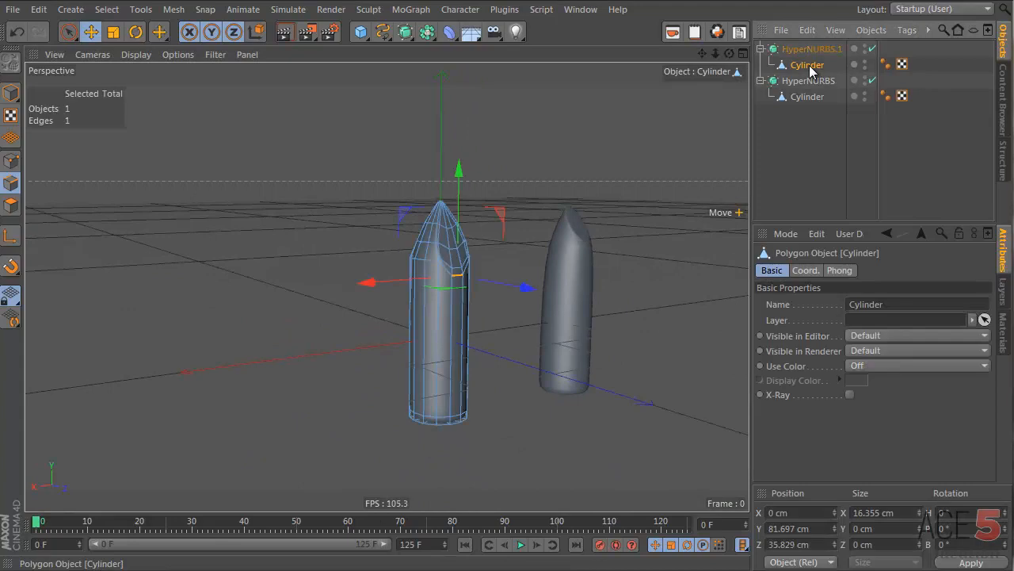
{"action": "key", "text": "Return"}
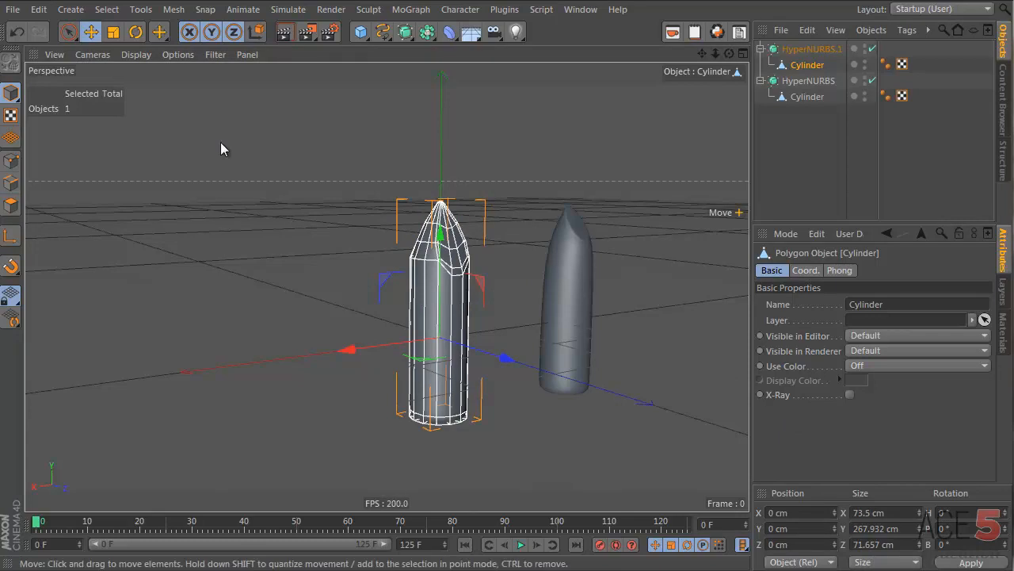
Step: Switch to the finished lipstick project, enable the HyperNURBS.1 smoothing and examine the base with and without subdivision
{"action": "key", "text": "alt+Tab"}
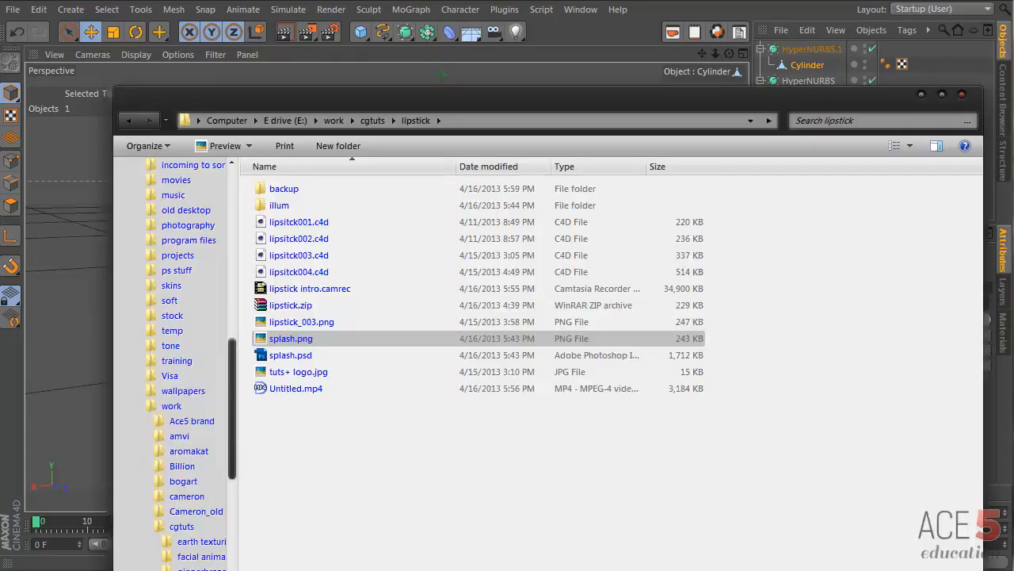
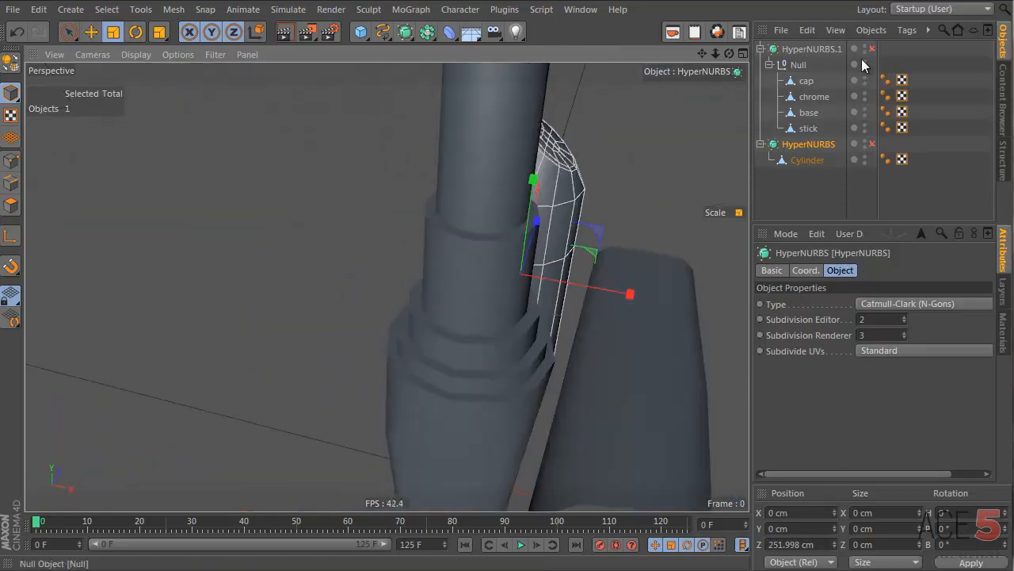
{"action": "left_click", "coordinate": [873, 49]}
{"action": "left_click_drag", "start_coordinate": [475, 348], "coordinate": [392, 245], "text": "alt"}
{"action": "left_click", "coordinate": [394, 239]}
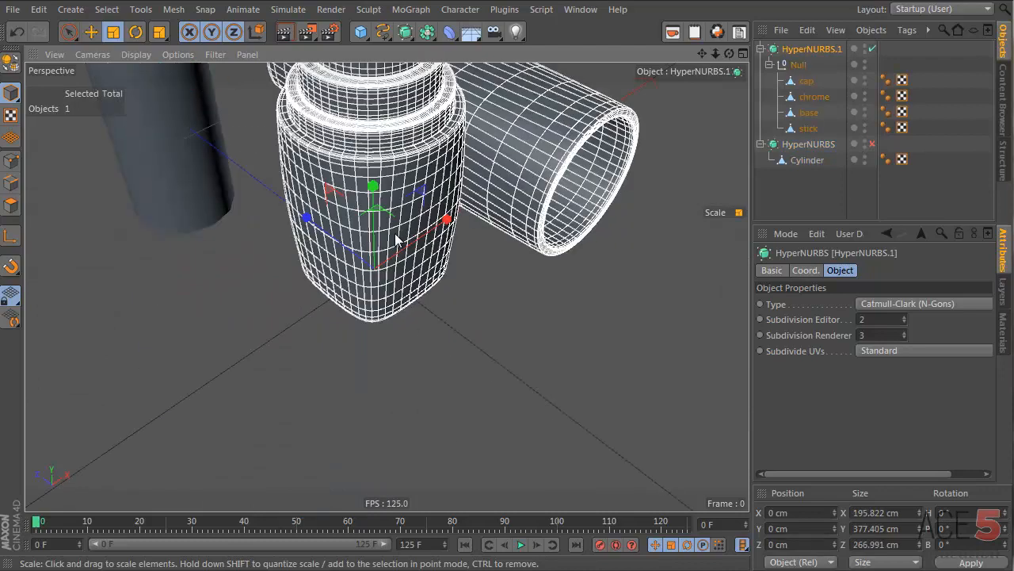
{"action": "left_click", "coordinate": [345, 202]}
{"action": "key", "text": "e"}
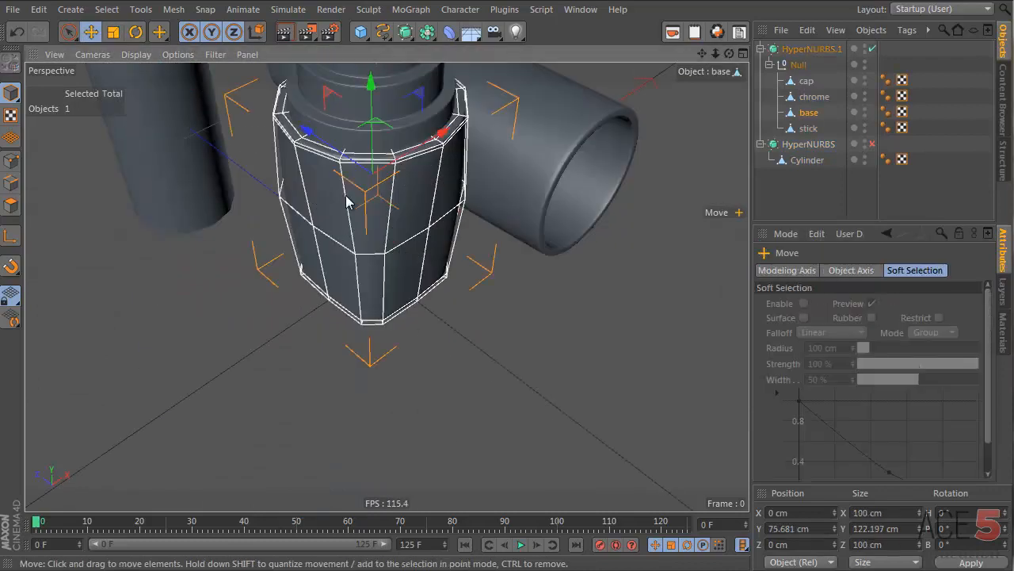
{"action": "left_click_drag", "start_coordinate": [365, 221], "coordinate": [340, 208], "text": "alt"}
{"action": "key", "text": "q"}
{"action": "key", "text": "q"}
{"action": "left_click", "coordinate": [822, 191]}
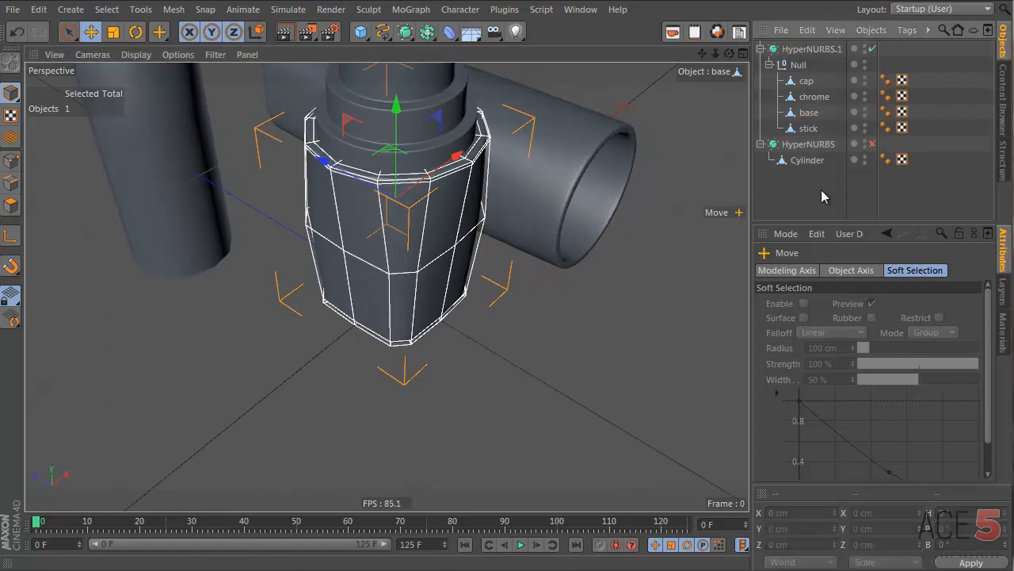
{"action": "mouse_move", "coordinate": [389, 169]}
{"action": "left_mouse_down", "text": "alt"}
{"action": "mouse_move", "coordinate": [452, 163]}
{"action": "mouse_move", "coordinate": [446, 256]}
{"action": "mouse_move", "coordinate": [396, 184]}
{"action": "mouse_move", "coordinate": [418, 256]}
{"action": "mouse_move", "coordinate": [386, 195]}
{"action": "mouse_move", "coordinate": [642, 356]}
{"action": "mouse_move", "coordinate": [371, 311]}
{"action": "left_mouse_up", "text": "alt"}
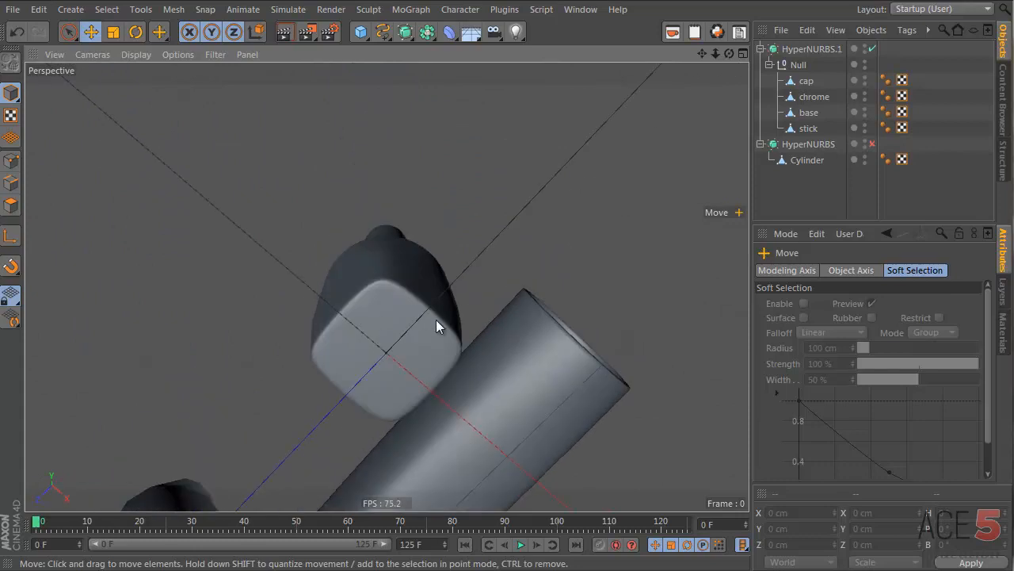
{"action": "left_click_drag", "start_coordinate": [504, 333], "coordinate": [517, 387], "text": "alt"}
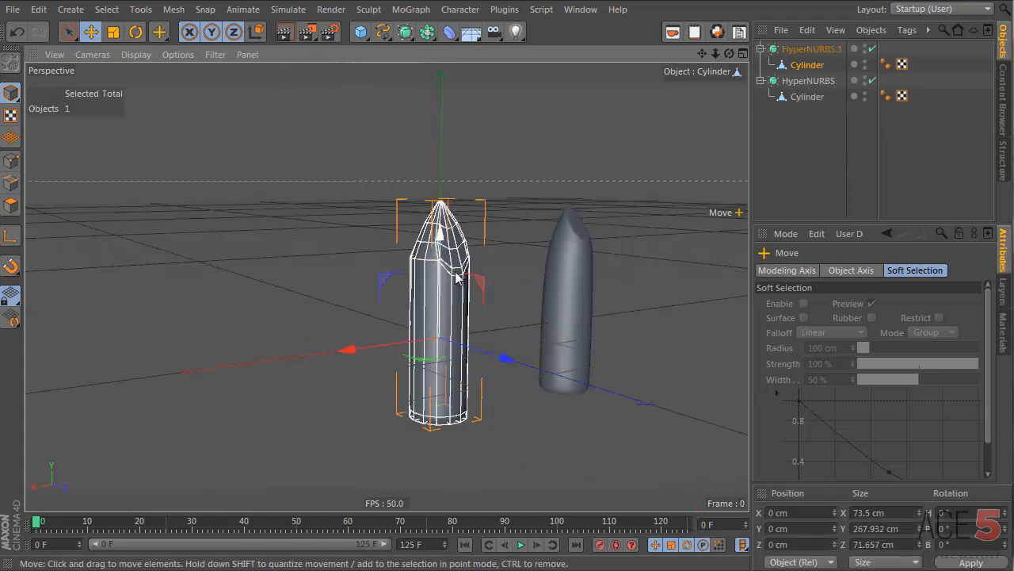
{"action": "mouse_move", "coordinate": [396, 309]}
{"action": "left_mouse_down", "text": "alt"}
{"action": "mouse_move", "coordinate": [350, 290]}
{"action": "mouse_move", "coordinate": [389, 308]}
{"action": "left_mouse_up", "text": "alt"}
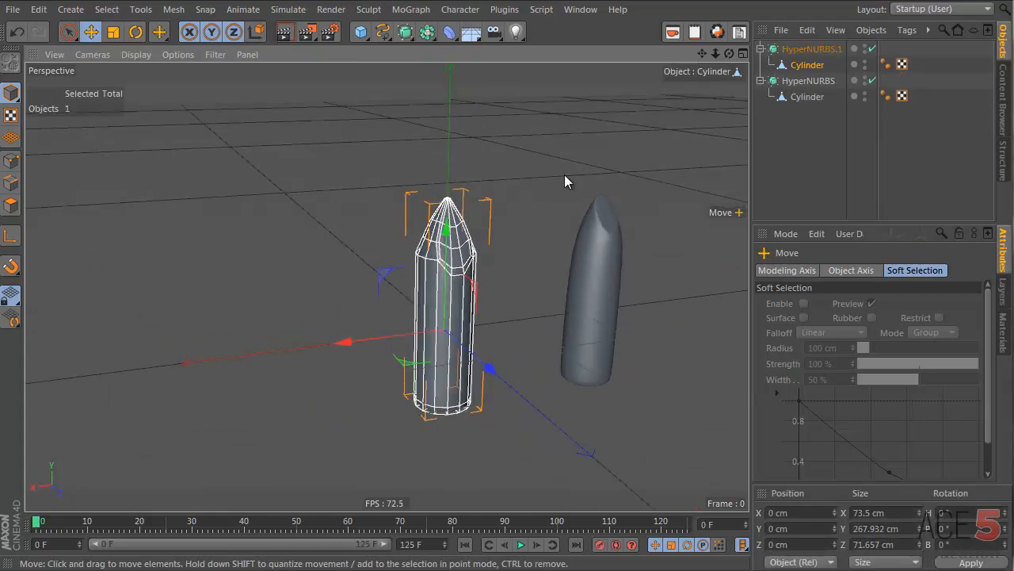
Step: Look up the shortcut assigned to the Next Project command by filtering the command list for "next pro"
{"action": "key", "text": "shift+F12"}
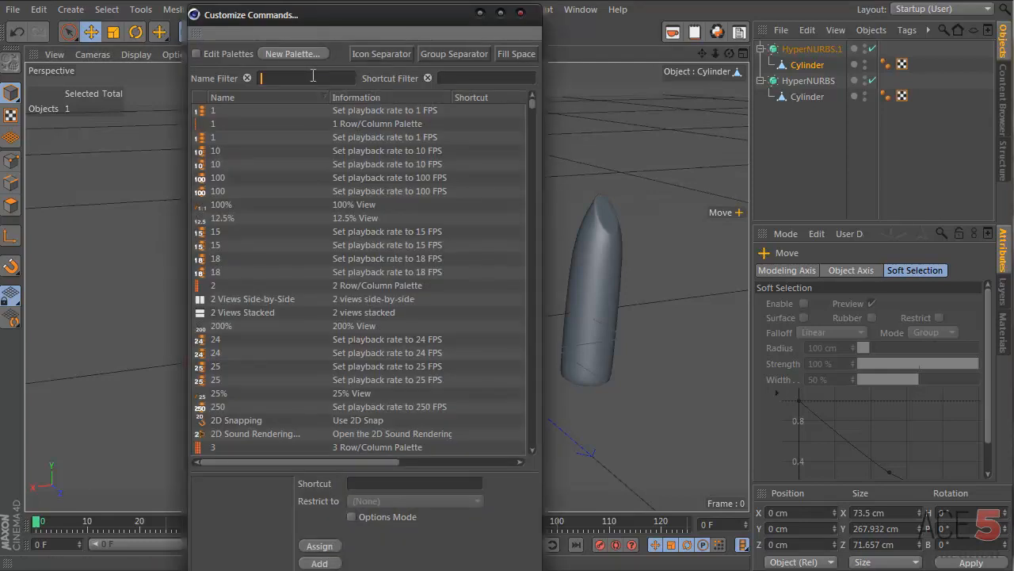
{"action": "type", "text": "next p"}
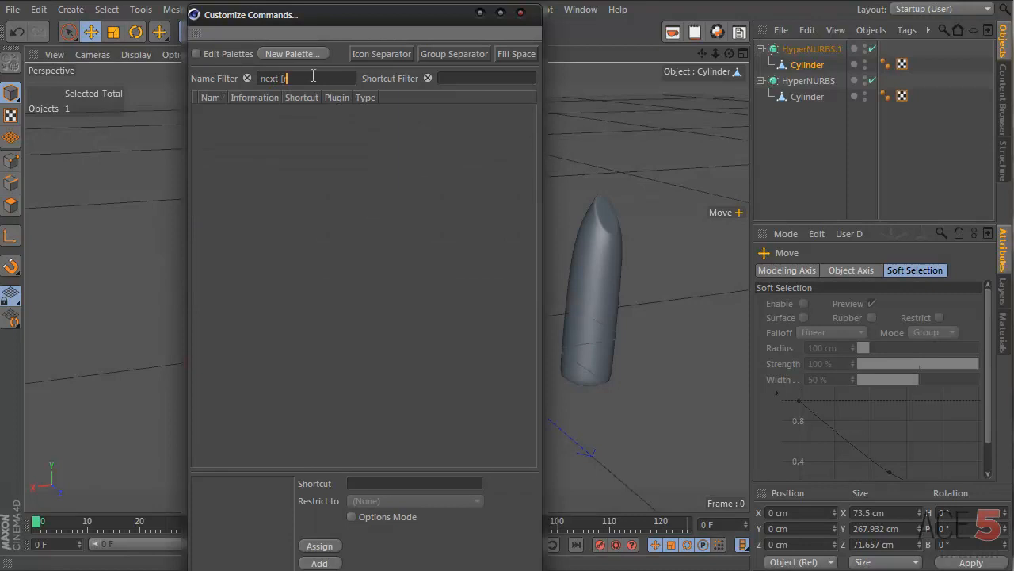
{"action": "type", "text": "ro"}
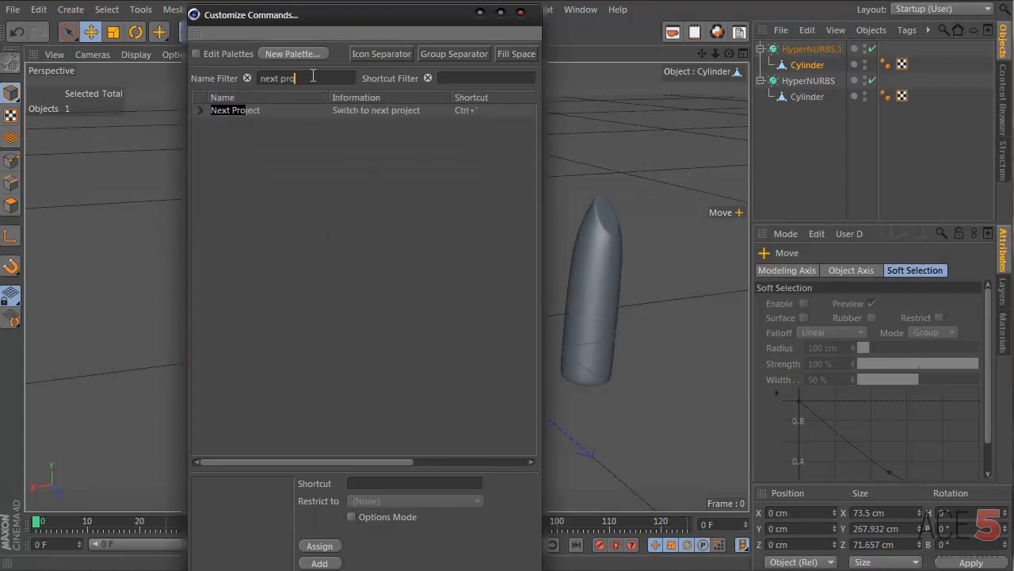
{"action": "left_click", "coordinate": [483, 111]}
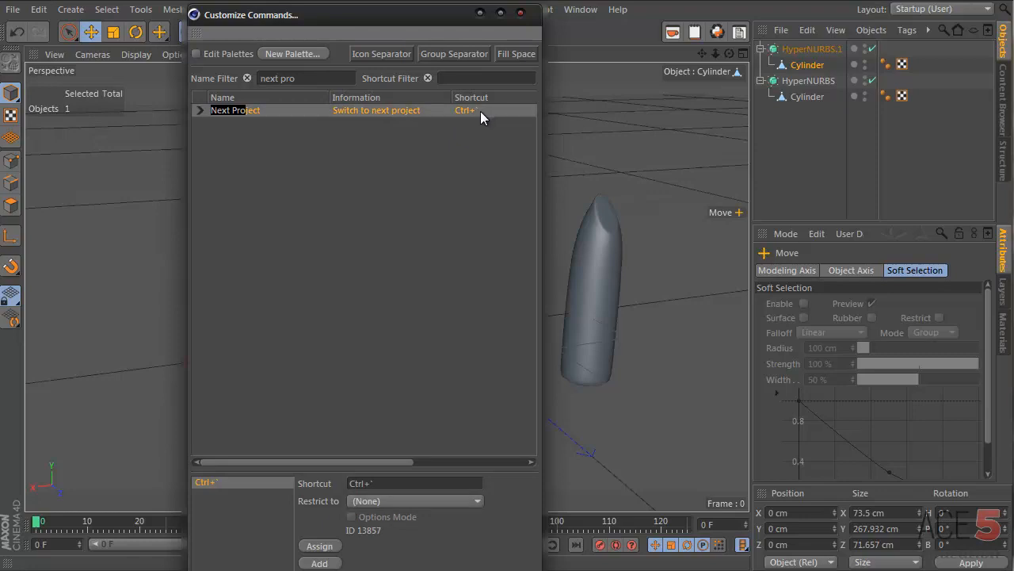
{"action": "left_click", "coordinate": [521, 13]}
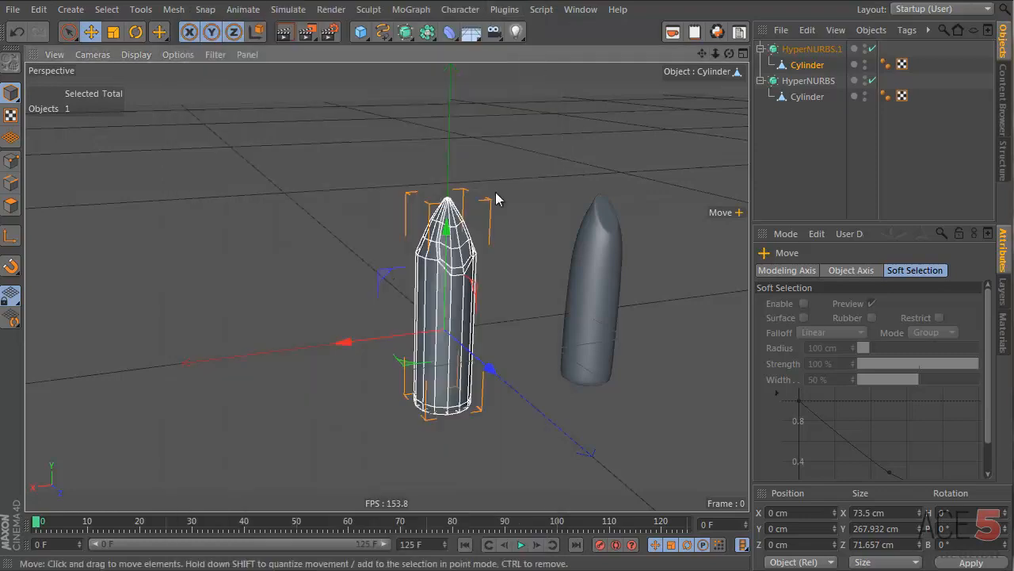
Step: Add a Cylinder primitive at the scene origin, around the pointed lipstick stick
{"action": "left_click_drag", "start_coordinate": [494, 199], "coordinate": [399, 296], "text": "alt"}
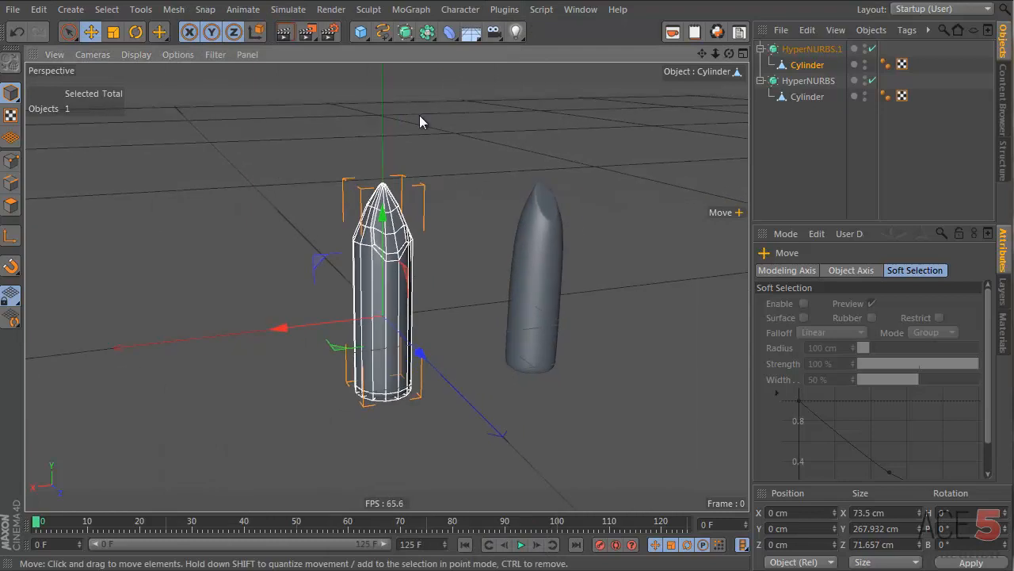
{"action": "left_click", "coordinate": [361, 32]}
{"action": "left_click", "coordinate": [646, 53]}
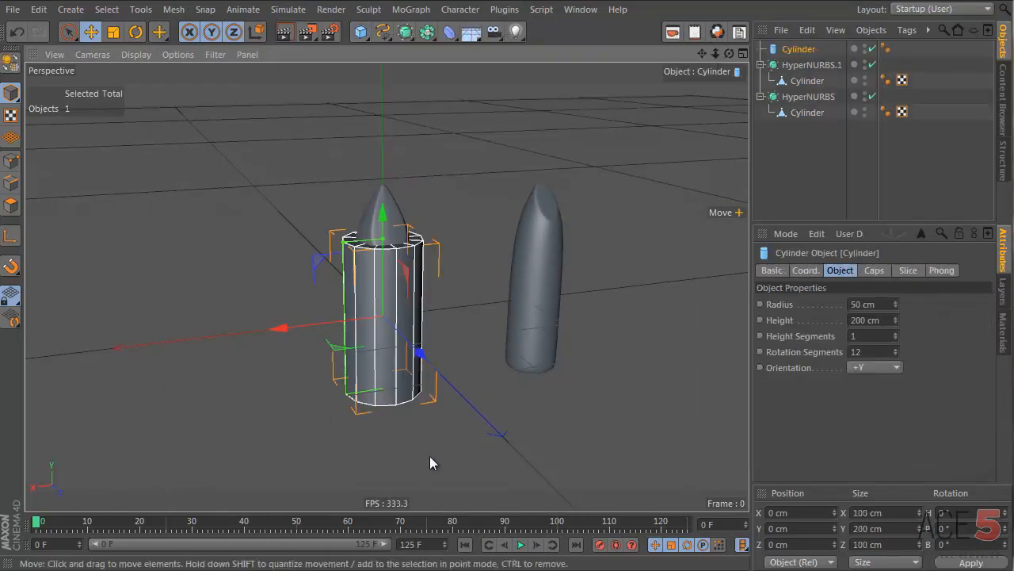
{"action": "left_click_drag", "start_coordinate": [429, 463], "coordinate": [426, 235], "text": "alt"}
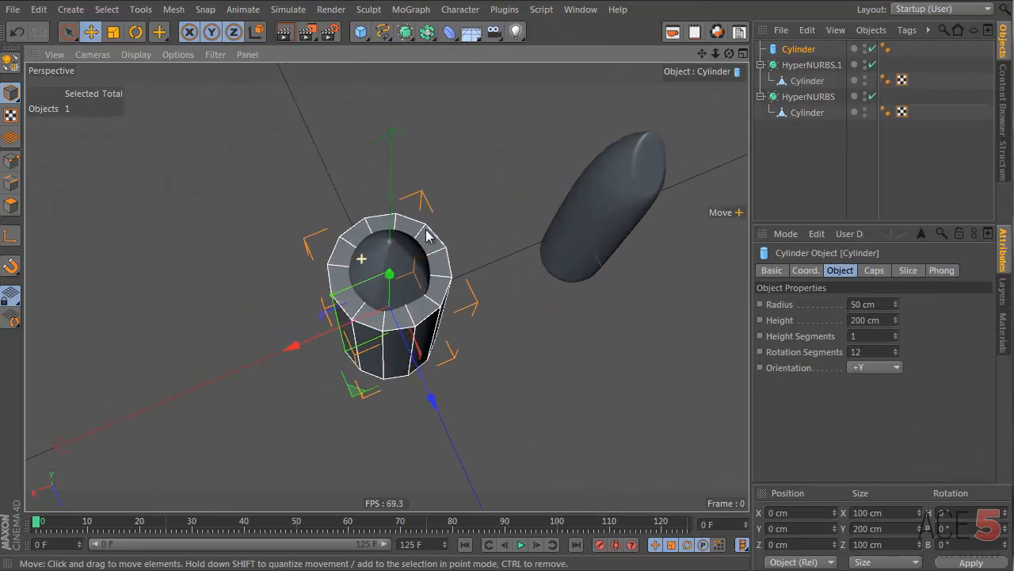
Step: Move HyperNURBS.1 about 122 cm in the negative X direction, out of the new cylinder
{"action": "left_click", "coordinate": [802, 65]}
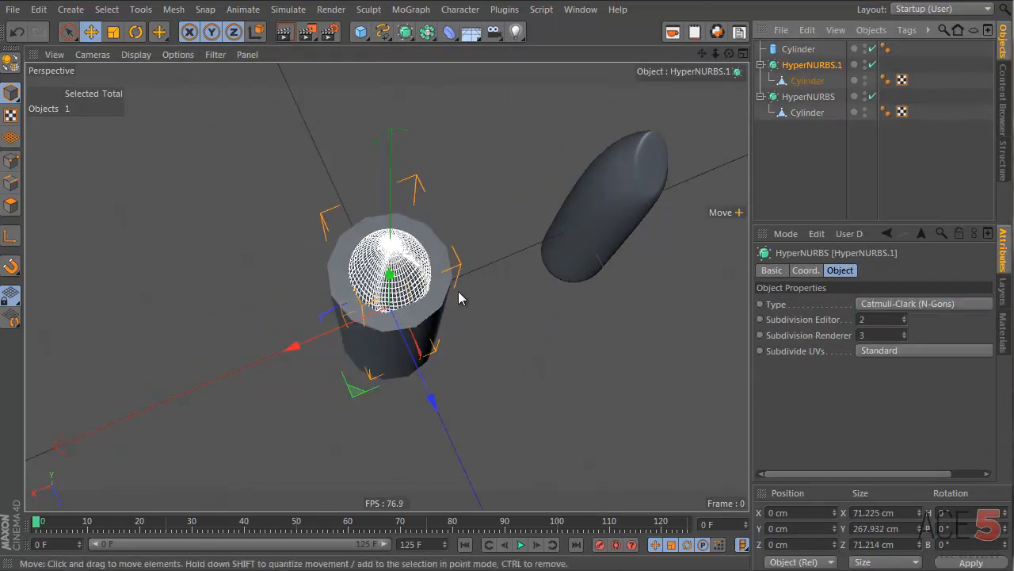
{"action": "left_click_drag", "start_coordinate": [290, 344], "coordinate": [452, 294]}
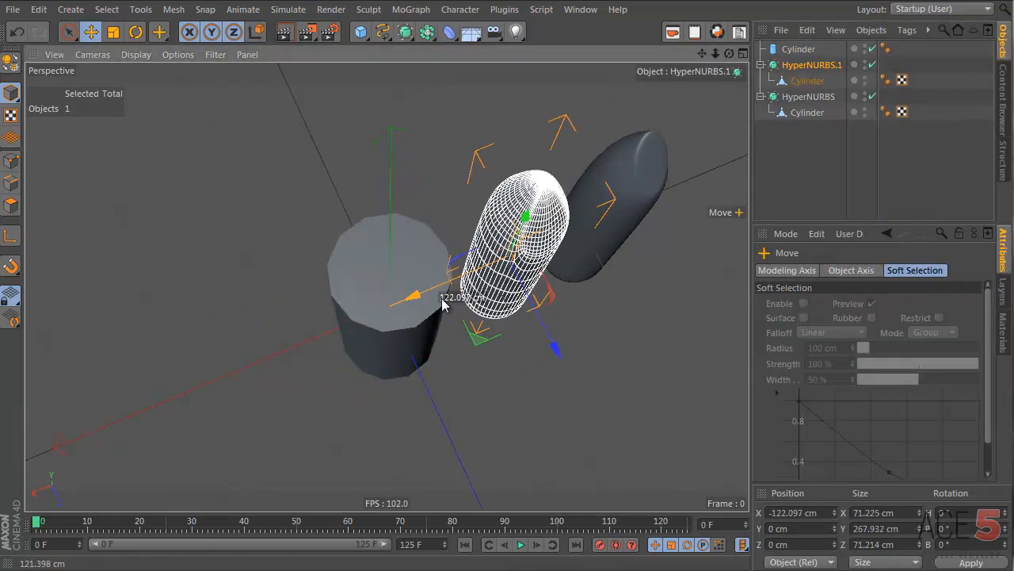
Step: Make the new cylinder editable and optimize its polygons, unused points and points with a 0.01 cm tolerance
{"action": "left_click_drag", "start_coordinate": [428, 349], "coordinate": [420, 396], "text": "alt"}
{"action": "left_click", "coordinate": [412, 341]}
{"action": "left_click_drag", "start_coordinate": [412, 341], "coordinate": [444, 244], "text": "alt"}
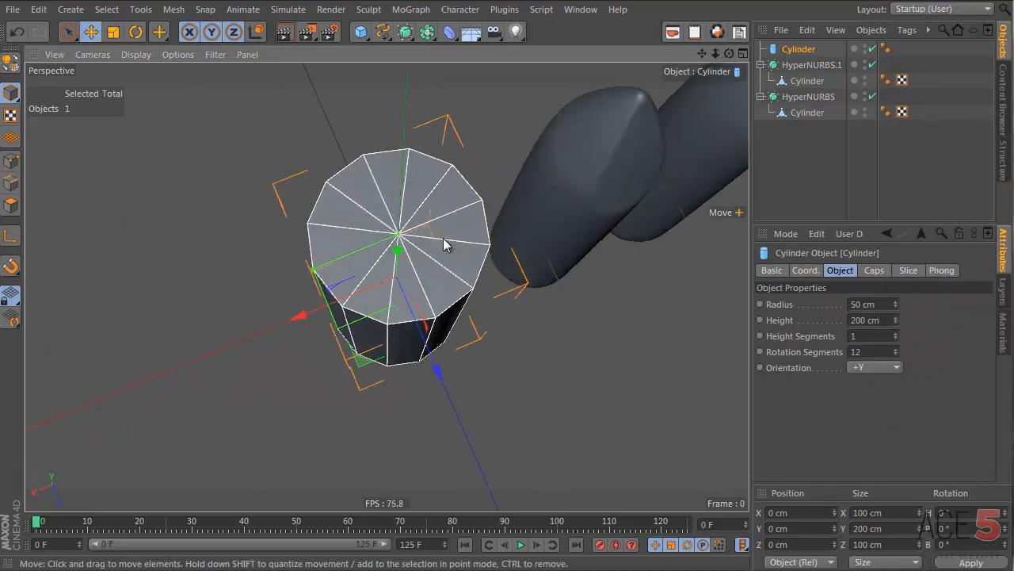
{"action": "key", "text": "c"}
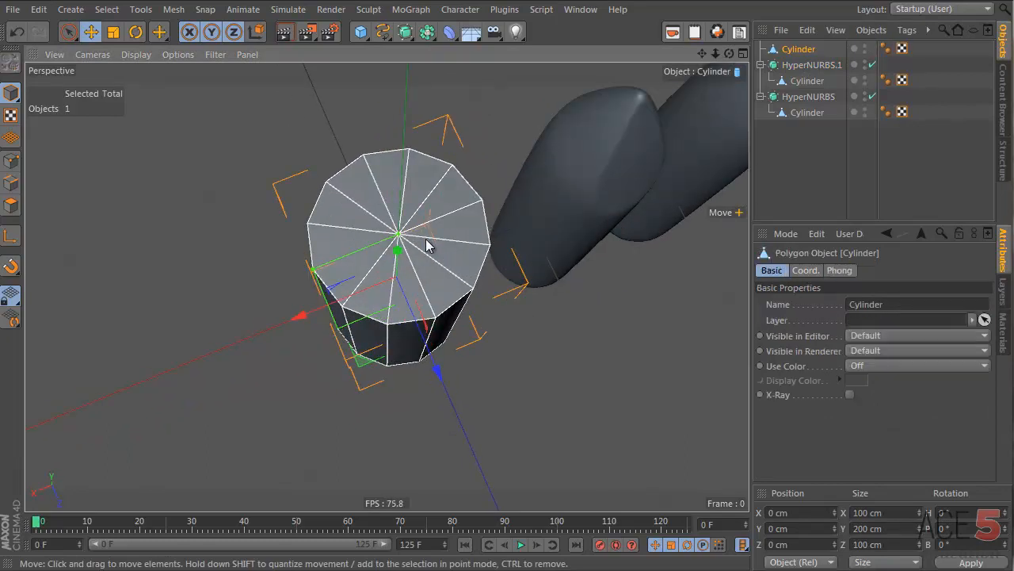
{"action": "key", "text": "u"}
{"action": "key", "text": "o"}
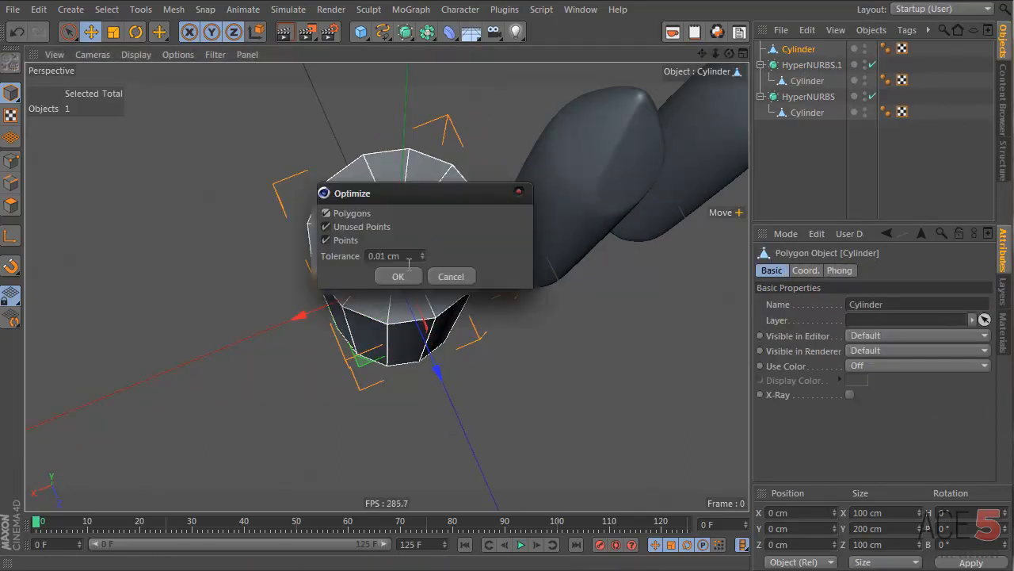
{"action": "left_click", "coordinate": [398, 276]}
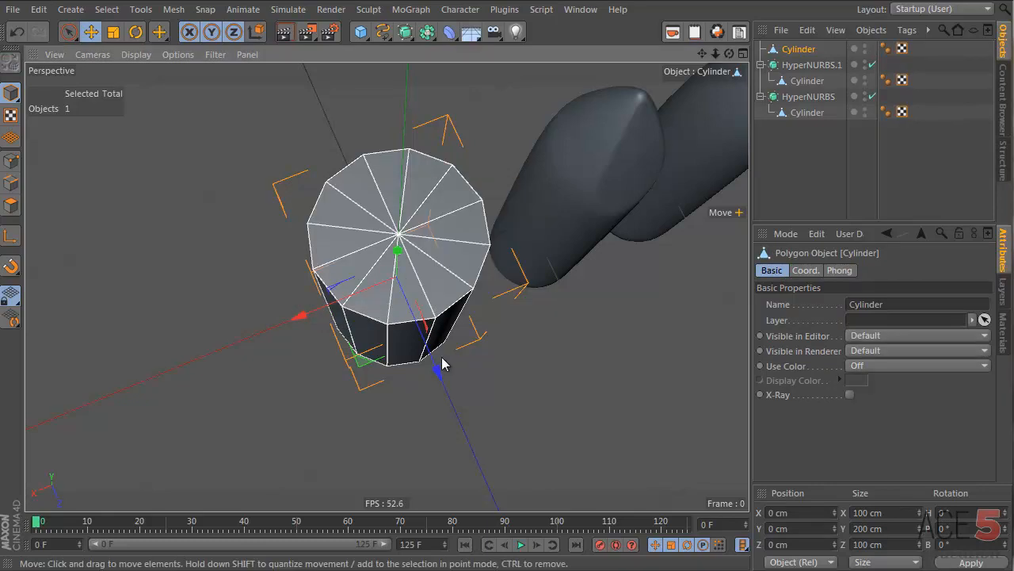
Step: Look up the Optimize command by filtering the command list for "opti" and checking the modeling commands in polygon mode
{"action": "left_click_drag", "start_coordinate": [442, 367], "coordinate": [349, 226], "text": "alt"}
{"action": "key", "text": "shift+c"}
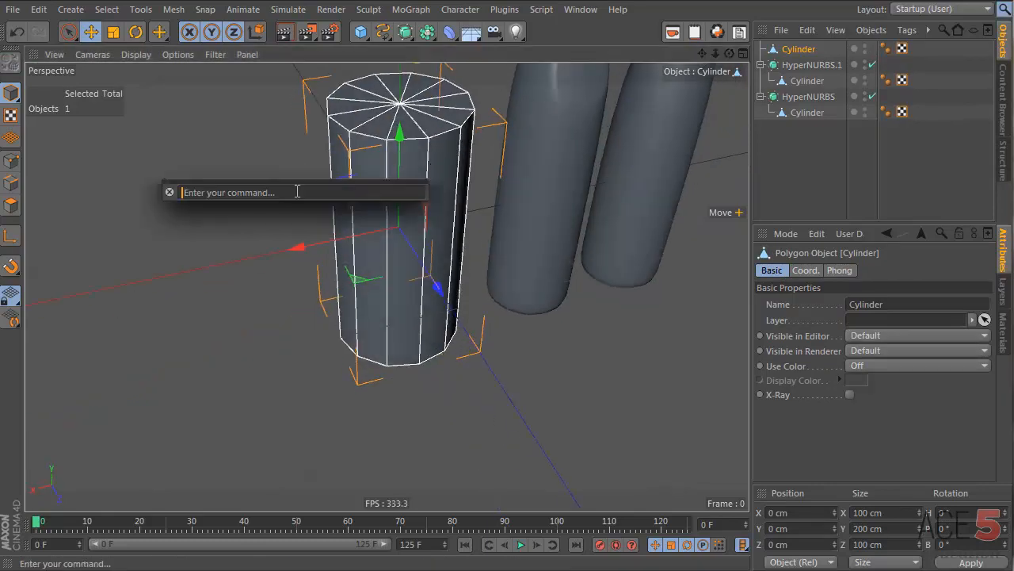
{"action": "type", "text": "opt"}
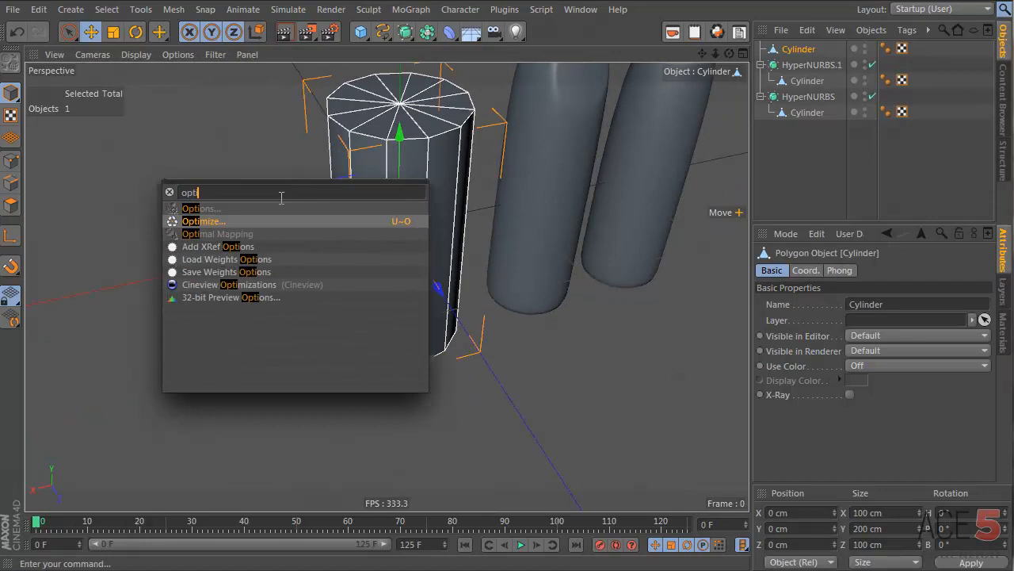
{"action": "key", "text": "Escape"}
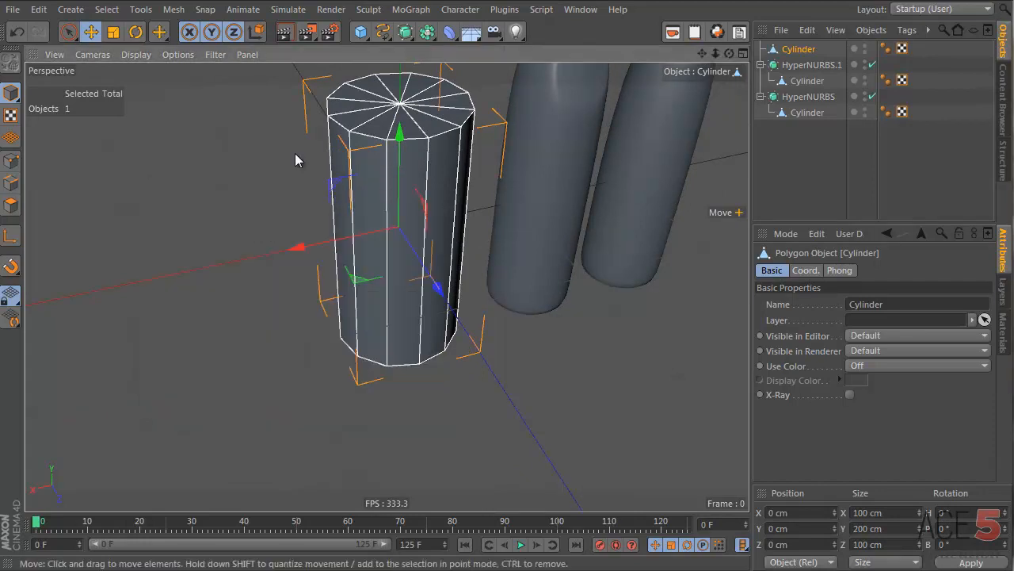
{"action": "right_click", "coordinate": [286, 93]}
{"action": "key", "text": "Escape"}
{"action": "key", "text": "Return"}
{"action": "right_click", "coordinate": [252, 107]}
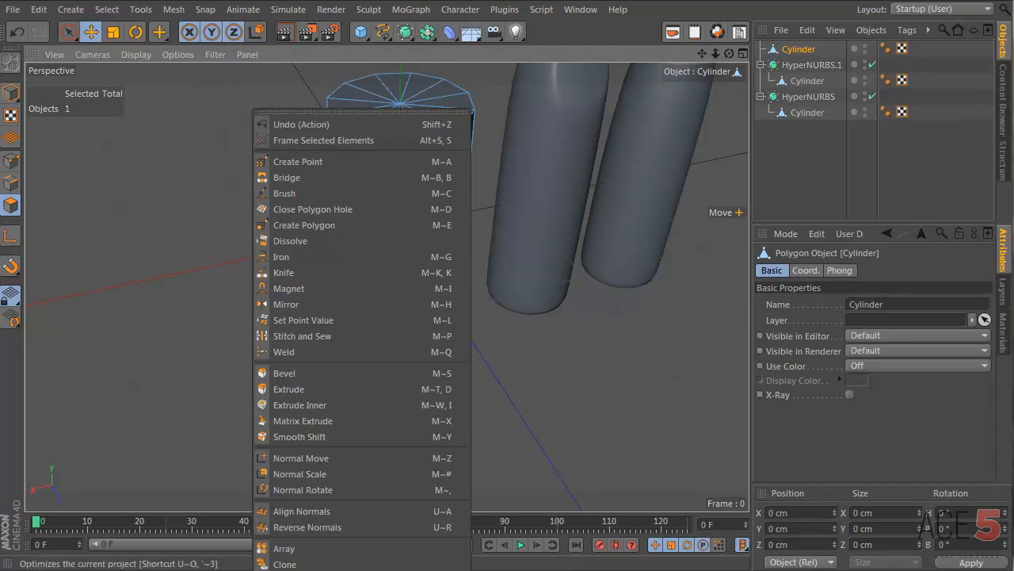
{"action": "left_click", "coordinate": [207, 115]}
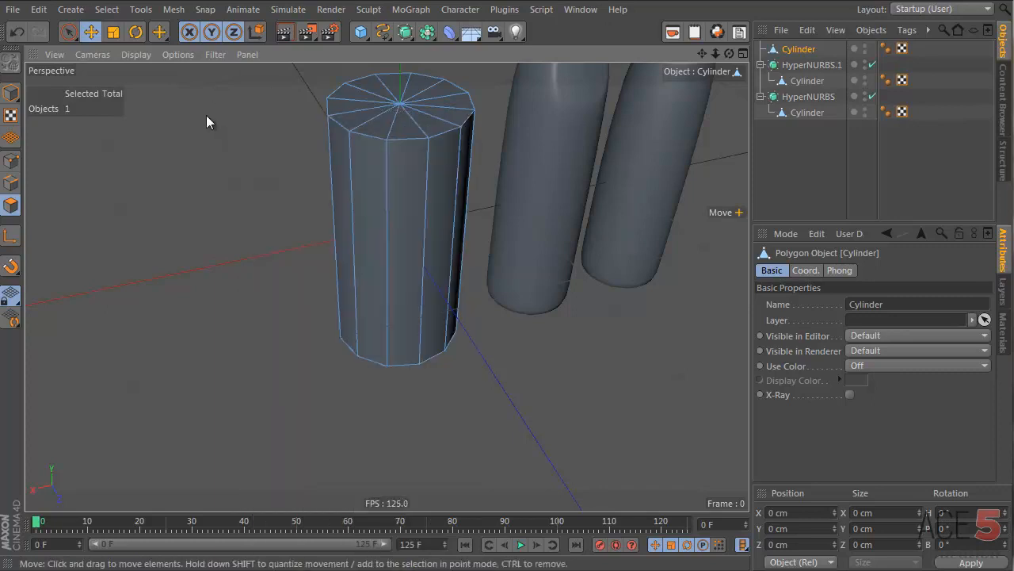
Step: Switch the cylinder to point editing and show the four-view layout
{"action": "left_click_drag", "start_coordinate": [465, 306], "coordinate": [398, 180], "text": "alt"}
{"action": "middle_click_drag", "start_coordinate": [399, 195], "coordinate": [393, 290], "text": "alt"}
{"action": "left_click_drag", "start_coordinate": [393, 289], "coordinate": [476, 351], "text": "alt"}
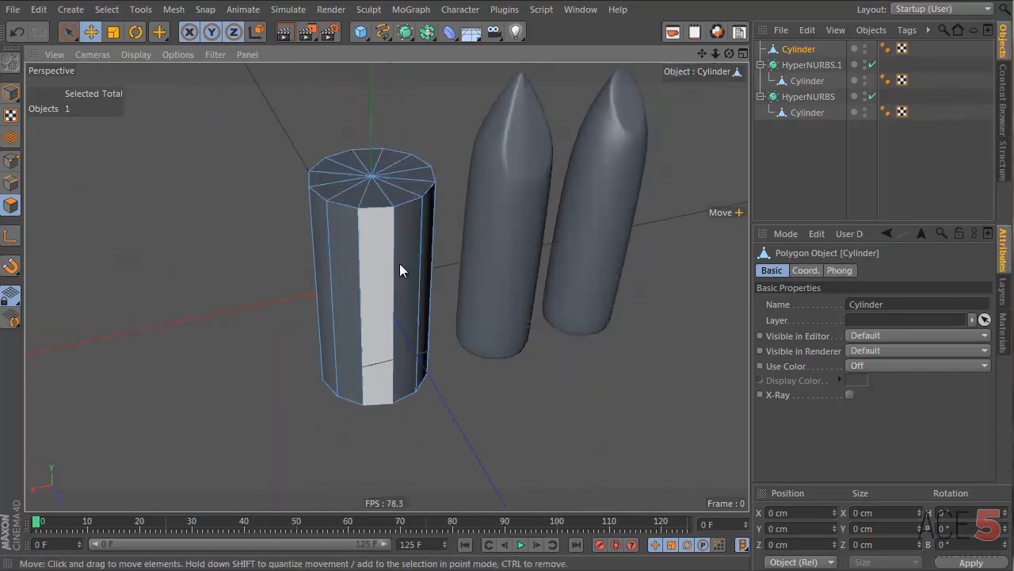
{"action": "left_click_drag", "start_coordinate": [402, 272], "coordinate": [386, 170], "text": "alt"}
{"action": "key", "text": "Return"}
{"action": "middle_click", "coordinate": [385, 163]}
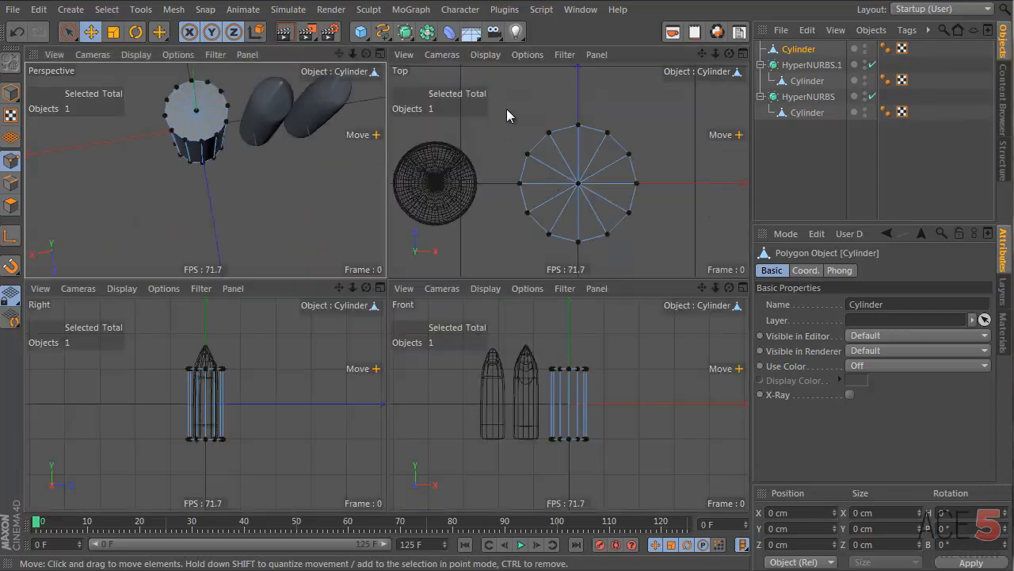
Step: Select the cylinder's bottom centre point and four bottom rim points on the axes, and scale them inward to 91.1 cm in X and Z
{"action": "left_click", "coordinate": [567, 116]}
{"action": "left_click_drag", "start_coordinate": [586, 143], "coordinate": [588, 255]}
{"action": "left_click_drag", "start_coordinate": [495, 171], "coordinate": [700, 189], "text": "shift"}
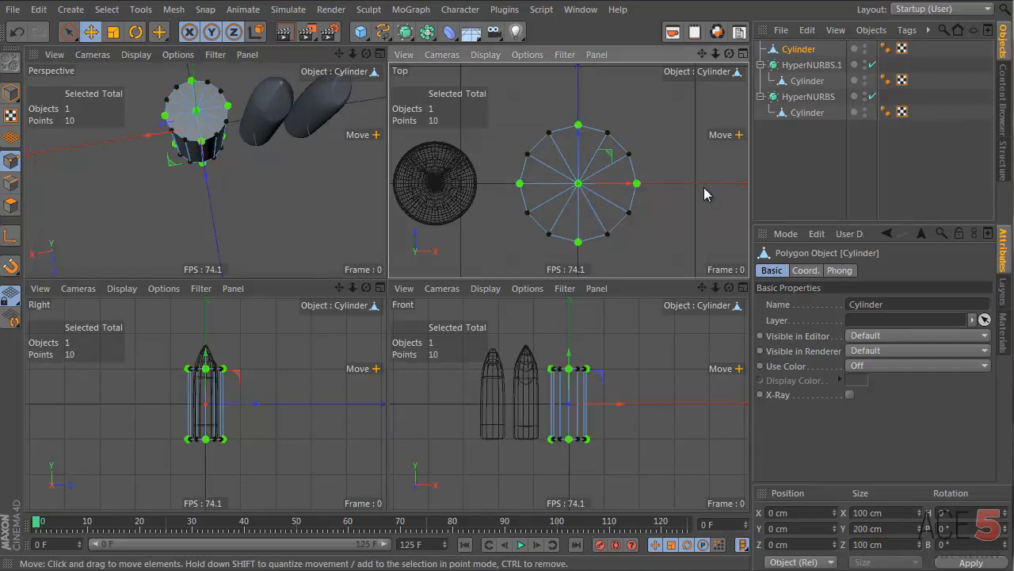
{"action": "left_click_drag", "start_coordinate": [489, 323], "coordinate": [643, 386]}
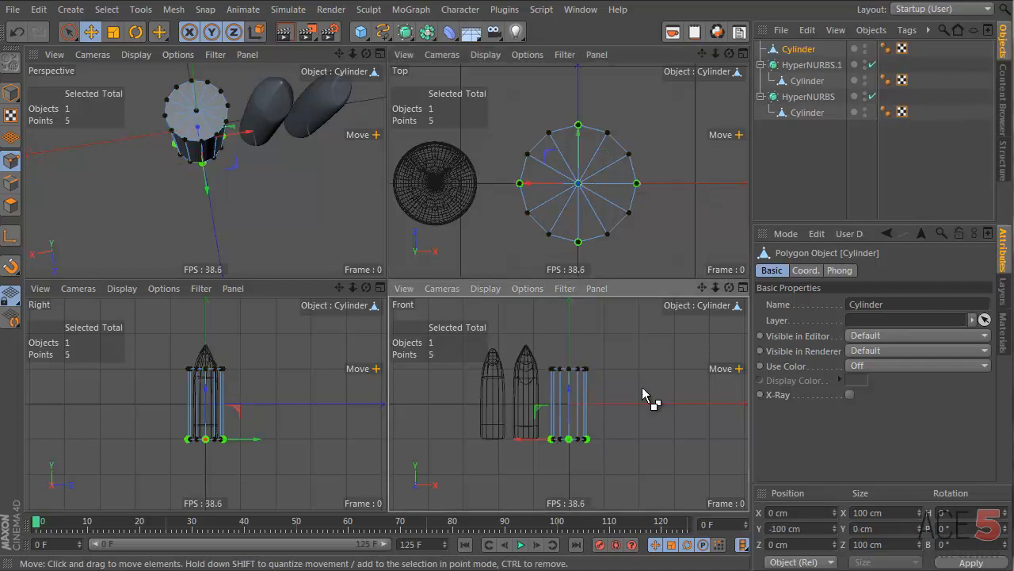
{"action": "key", "text": "t"}
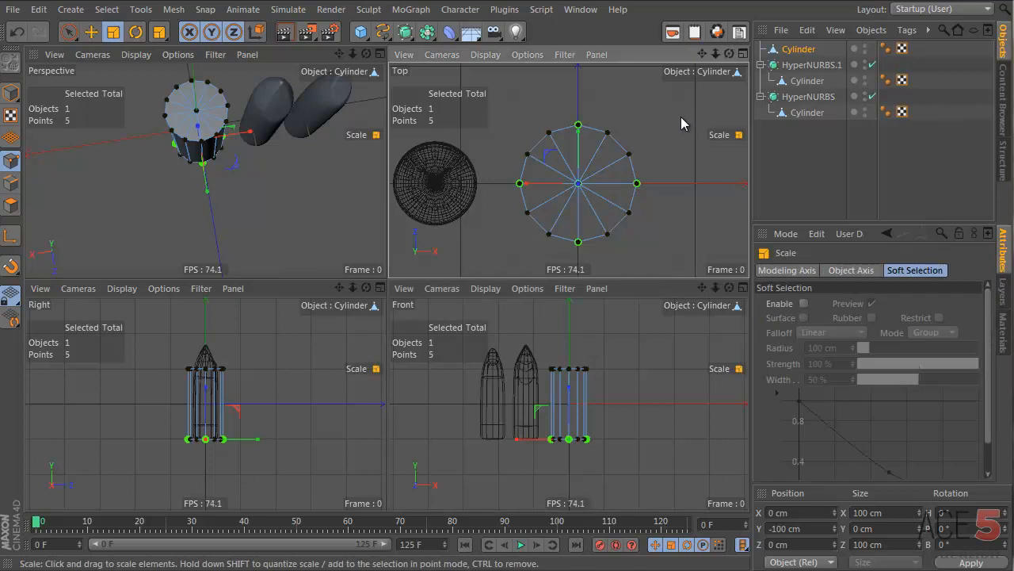
{"action": "left_click_drag", "start_coordinate": [691, 110], "coordinate": [640, 130]}
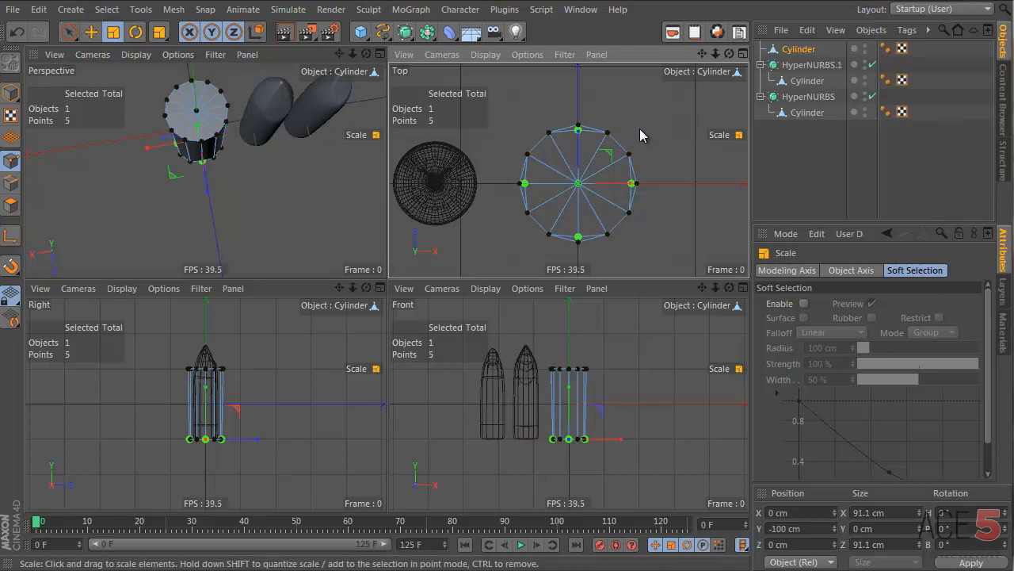
Step: Select the eight bottom rim points of the cylinder that lie off the X and Z axes
{"action": "scroll", "coordinate": [592, 146], "scroll_direction": "up", "scroll_amount": 2}
{"action": "scroll", "coordinate": [592, 151], "scroll_direction": "up", "scroll_amount": 2}
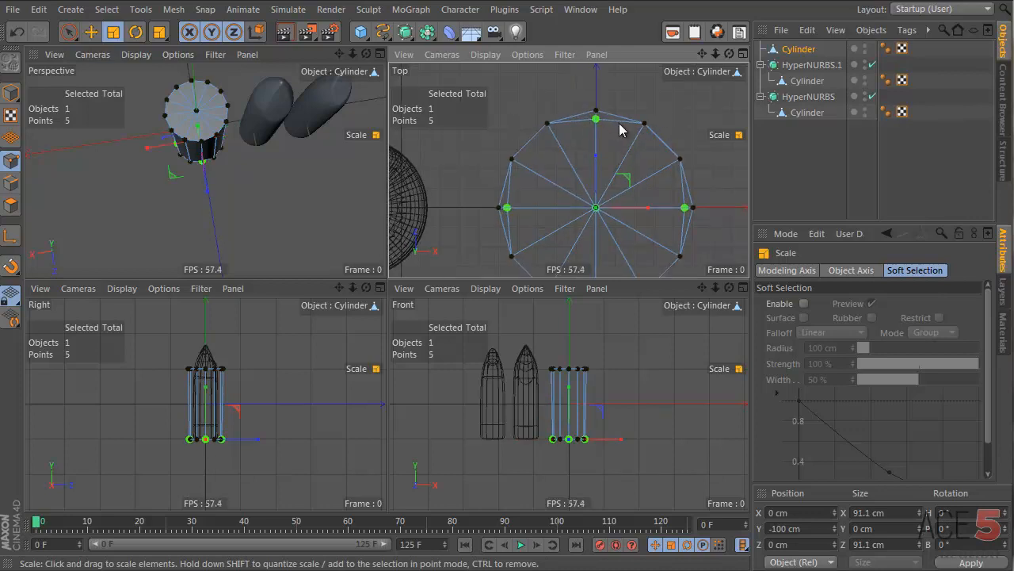
{"action": "left_click_drag", "start_coordinate": [208, 162], "coordinate": [644, 344], "text": "alt"}
{"action": "scroll", "coordinate": [265, 136], "scroll_direction": "up", "scroll_amount": 5}
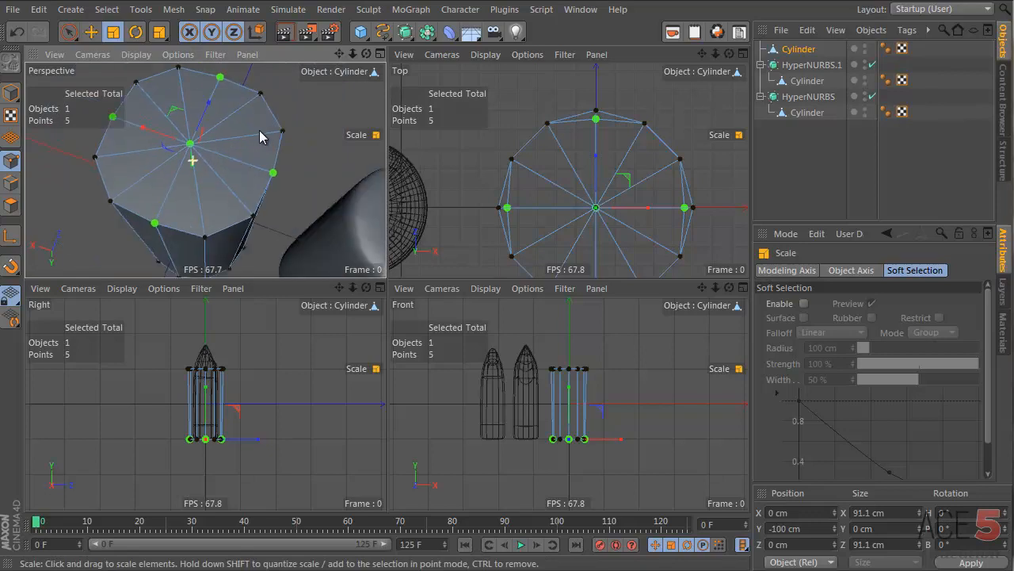
{"action": "left_click_drag", "start_coordinate": [264, 136], "coordinate": [264, 146], "text": "alt"}
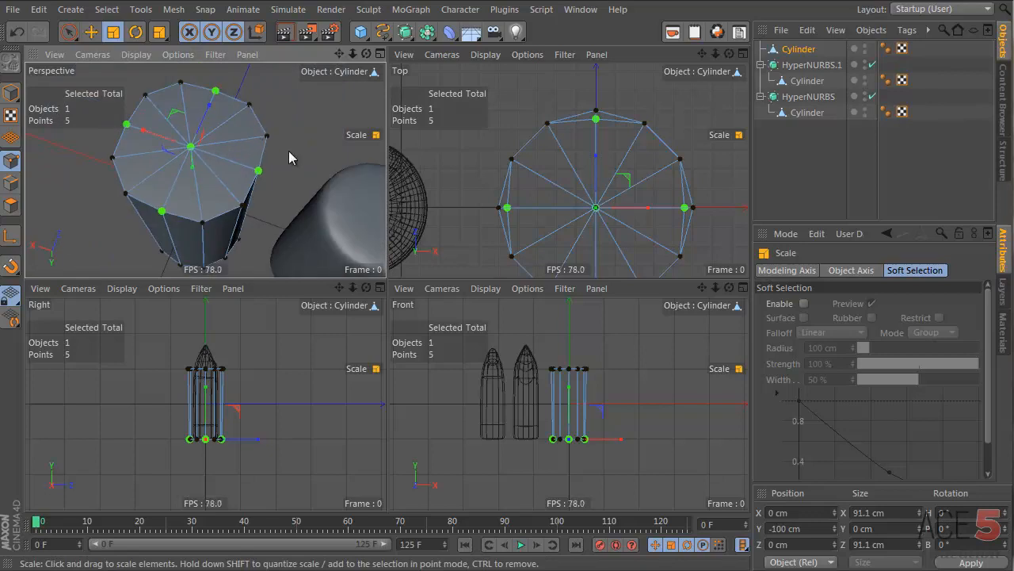
{"action": "left_click_drag", "start_coordinate": [495, 99], "coordinate": [571, 187]}
{"action": "left_click_drag", "start_coordinate": [628, 106], "coordinate": [690, 169], "text": "shift"}
{"action": "scroll", "coordinate": [672, 179], "scroll_direction": "down", "scroll_amount": 5}
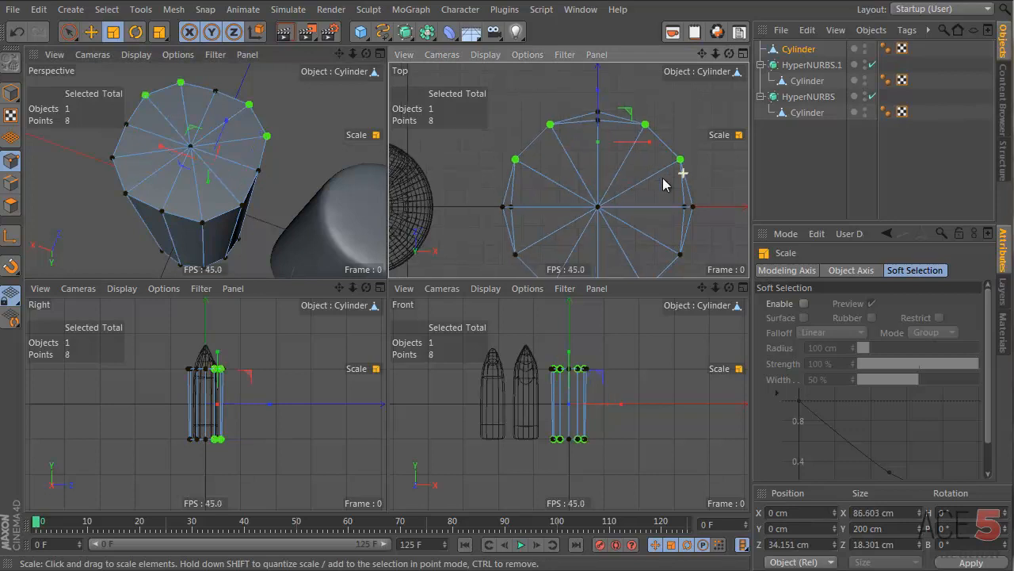
{"action": "left_click_drag", "start_coordinate": [550, 163], "coordinate": [590, 214]}
{"action": "left_click_drag", "start_coordinate": [673, 210], "coordinate": [673, 210], "text": "shift"}
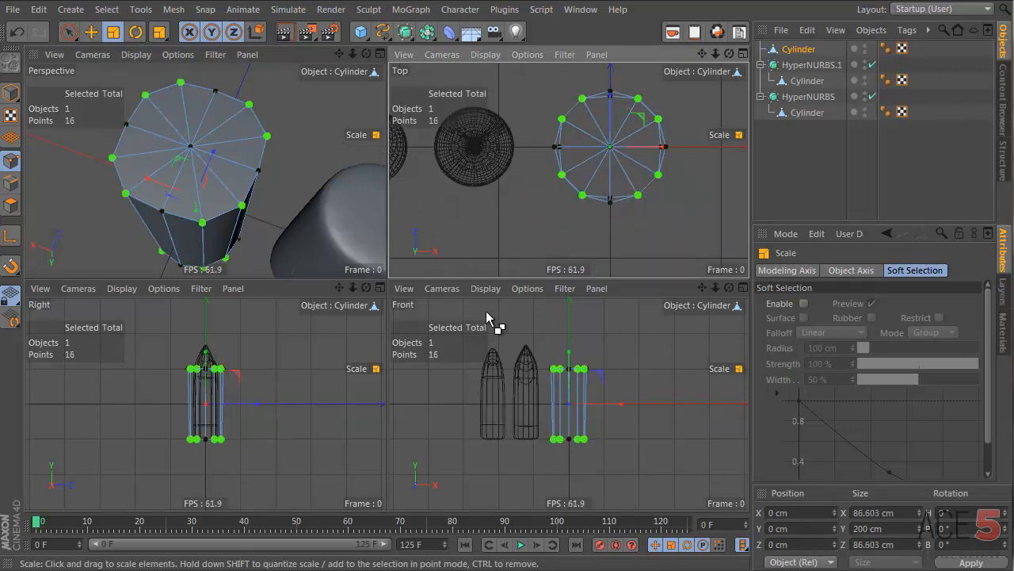
{"action": "left_click_drag", "start_coordinate": [660, 323], "coordinate": [526, 396], "text": "ctrl"}
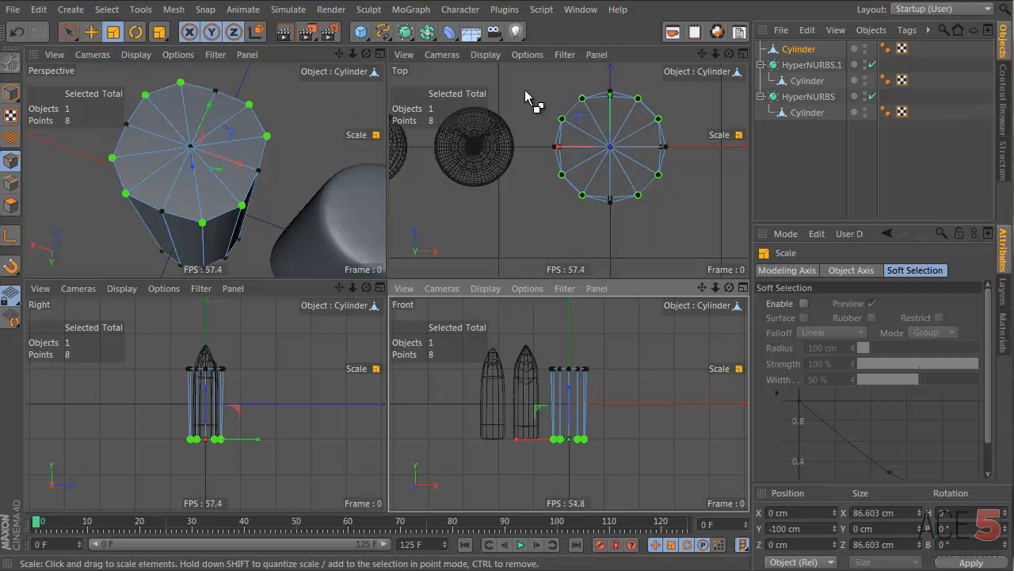
Step: Reduce the selection to the four bottom points nearest the Z axis and scale them outward along X to about 75.5 cm
{"action": "left_click_drag", "start_coordinate": [526, 95], "coordinate": [586, 214], "text": "ctrl"}
{"action": "left_click_drag", "start_coordinate": [681, 83], "coordinate": [655, 203], "text": "ctrl"}
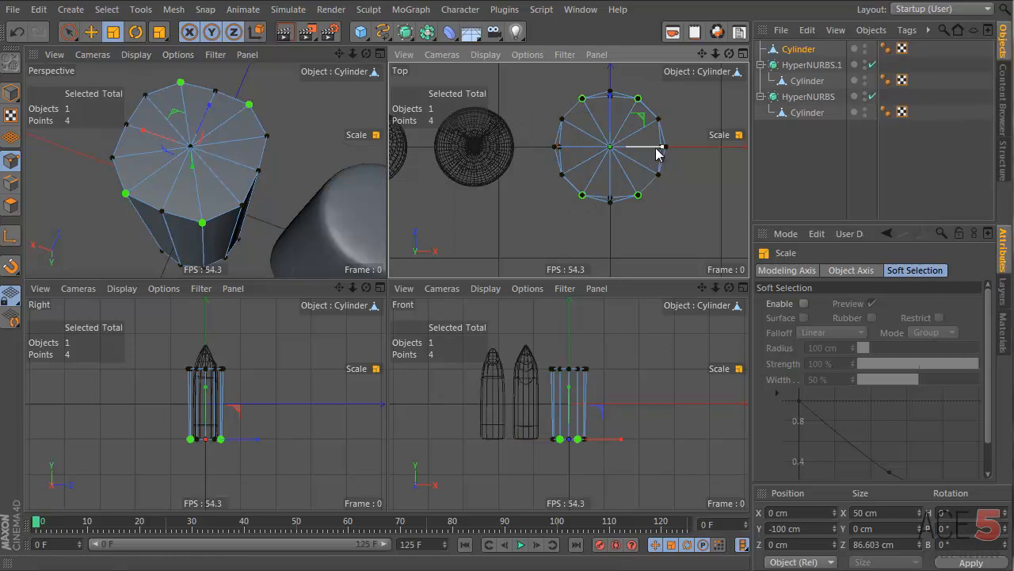
{"action": "left_click_drag", "start_coordinate": [657, 153], "coordinate": [684, 153]}
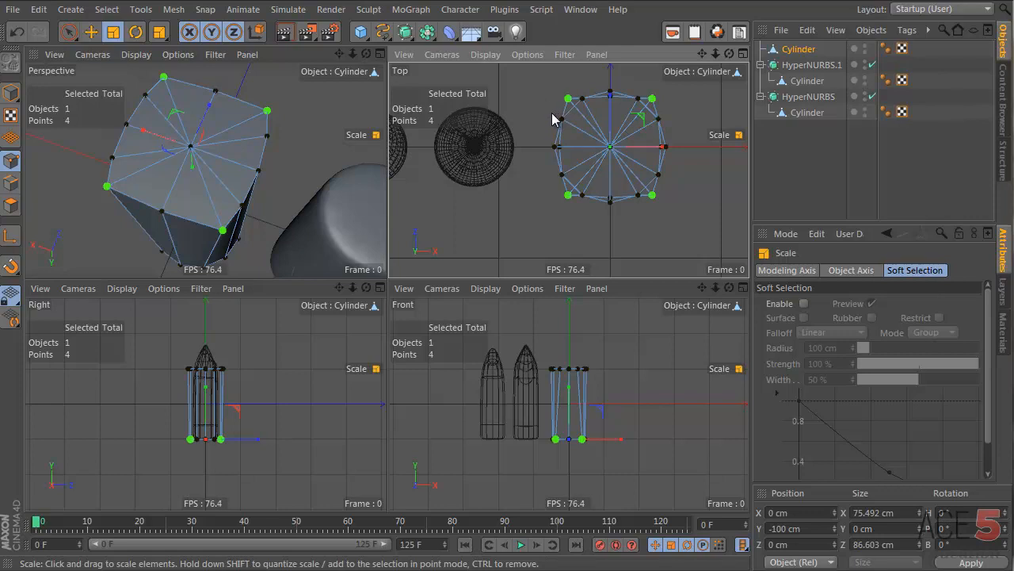
Step: Select the four off-axis bottom points nearest the X axis and scale them outward along Z to about 74.9 cm
{"action": "left_click_drag", "start_coordinate": [686, 125], "coordinate": [686, 125]}
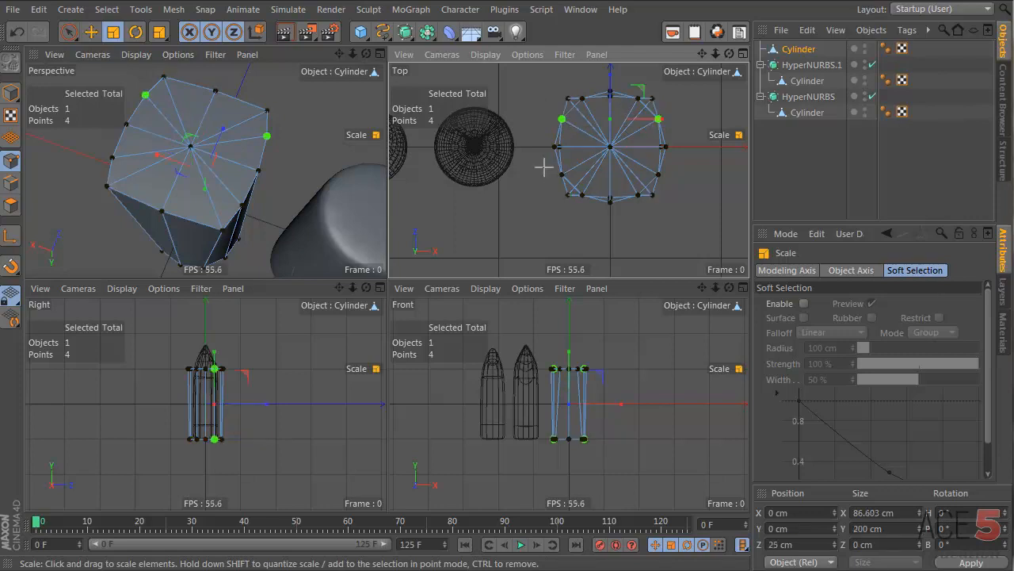
{"action": "left_click_drag", "start_coordinate": [544, 167], "coordinate": [688, 197], "text": "shift"}
{"action": "left_click_drag", "start_coordinate": [511, 313], "coordinate": [610, 386], "text": "ctrl"}
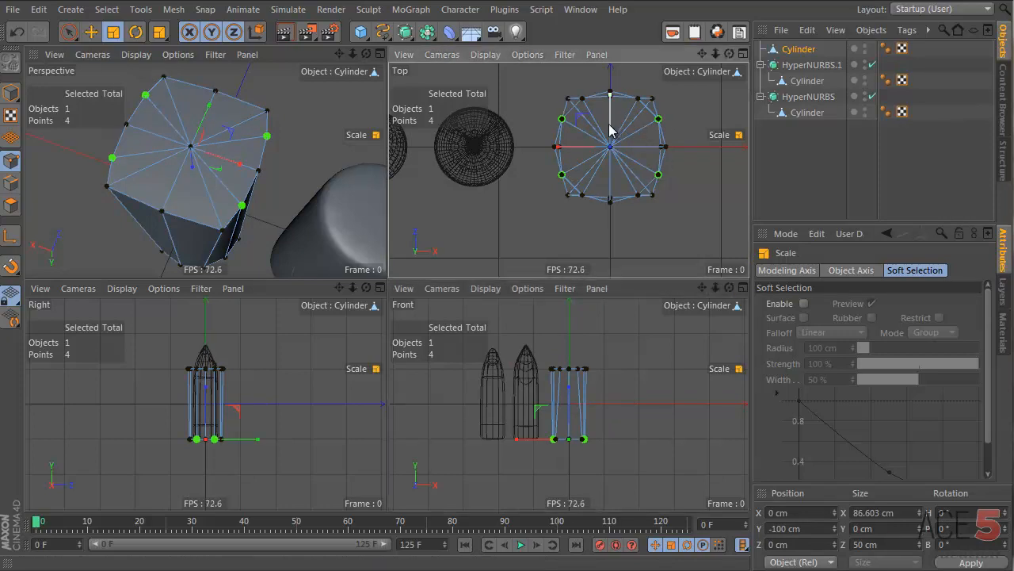
{"action": "left_click_drag", "start_coordinate": [609, 130], "coordinate": [615, 117]}
Step: Deselect the cylinder and examine its squared bottom end in the full perspective view
{"action": "left_click_drag", "start_coordinate": [184, 137], "coordinate": [220, 226], "text": "alt"}
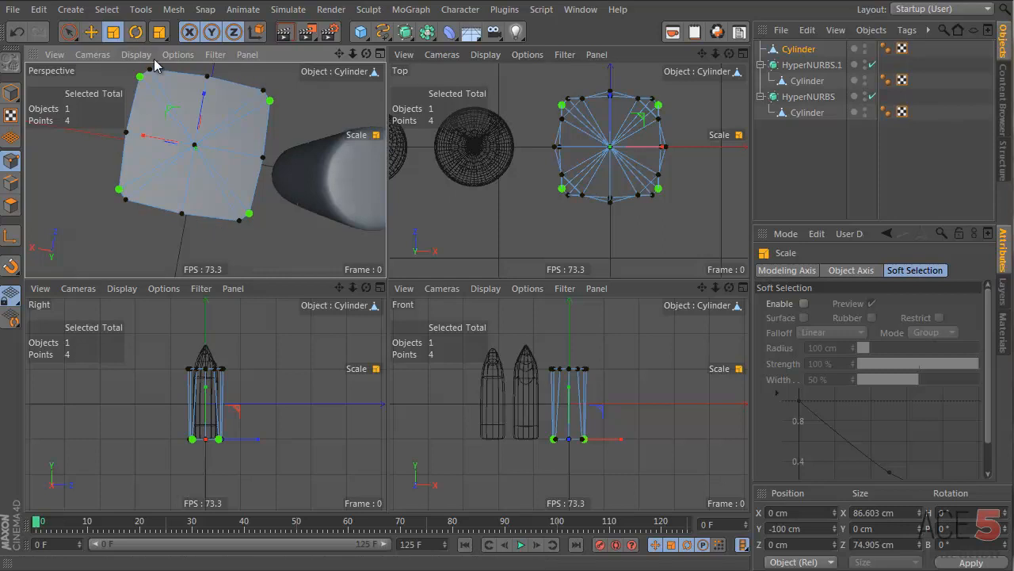
{"action": "left_click", "coordinate": [783, 146]}
{"action": "left_click_drag", "start_coordinate": [172, 183], "coordinate": [178, 110], "text": "alt"}
{"action": "left_click_drag", "start_coordinate": [232, 184], "coordinate": [230, 262], "text": "alt"}
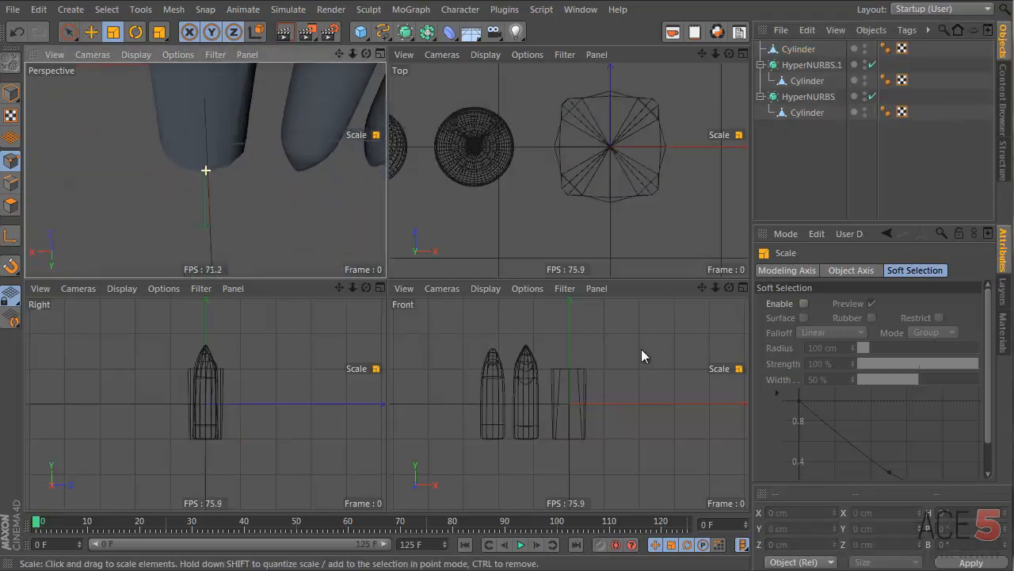
{"action": "middle_click", "coordinate": [219, 126]}
{"action": "left_click_drag", "start_coordinate": [337, 189], "coordinate": [440, 318], "text": "alt"}
{"action": "scroll", "coordinate": [386, 395], "scroll_direction": "down", "scroll_amount": 5}
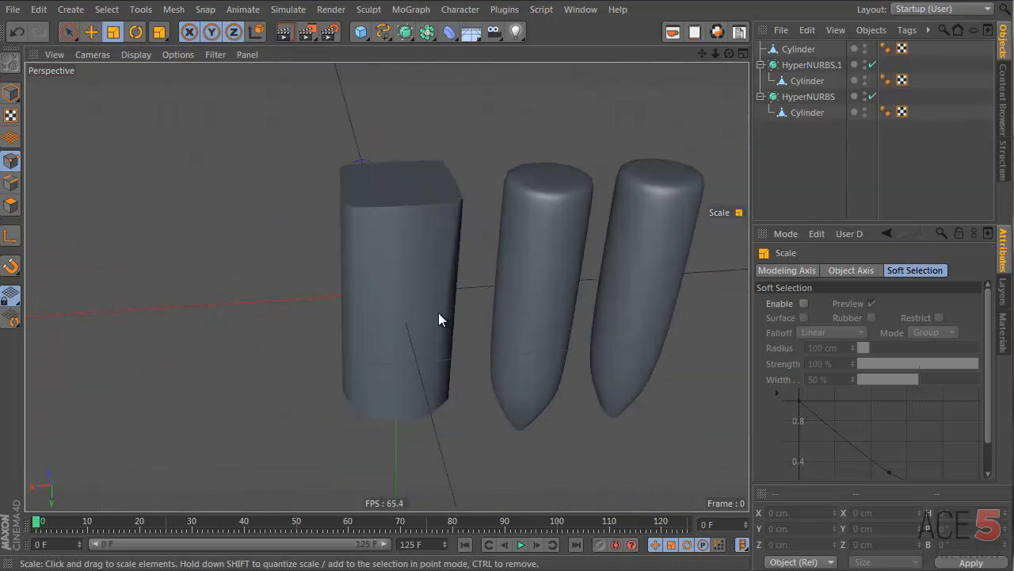
Step: Add a HyperNURBS as parent of the reshaped cylinder and reselect the cylinder inside it
{"action": "left_click", "coordinate": [794, 50]}
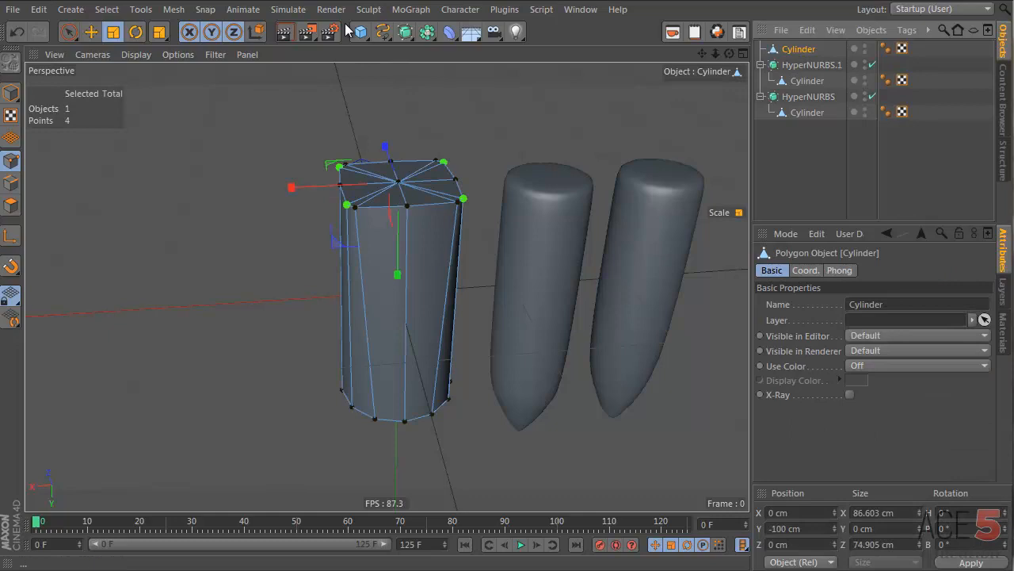
{"action": "left_click", "coordinate": [406, 31], "text": "alt"}
{"action": "left_click_drag", "start_coordinate": [419, 290], "coordinate": [396, 220], "text": "alt"}
{"action": "right_click_drag", "start_coordinate": [395, 213], "coordinate": [498, 183], "text": "alt"}
{"action": "left_click", "coordinate": [805, 66]}
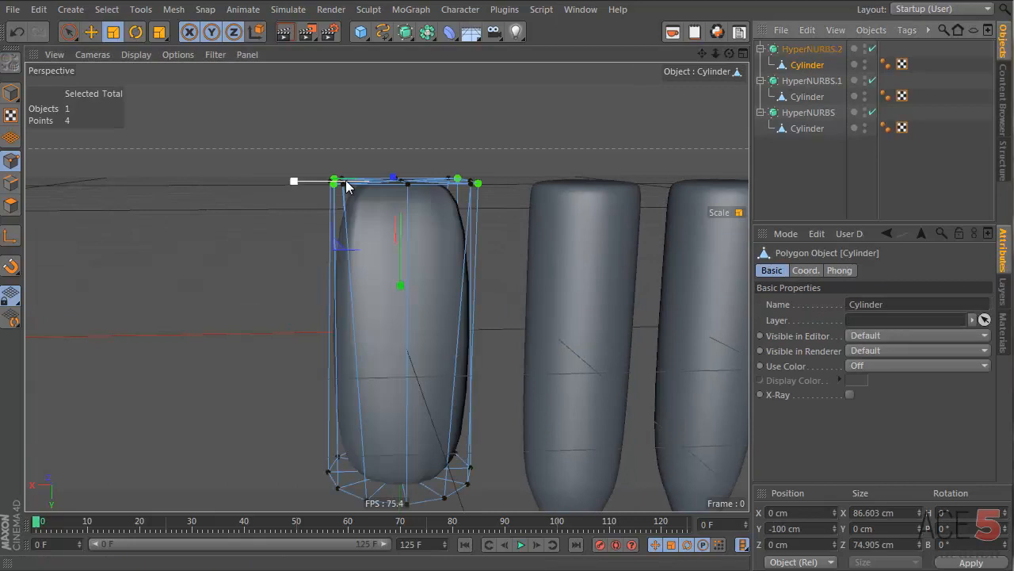
Step: Cut Knife loops close to the rim of the cylinder's squared end, on the side wall and on the cap
{"action": "left_click_drag", "start_coordinate": [378, 184], "coordinate": [398, 268], "text": "alt"}
{"action": "key", "text": "k"}
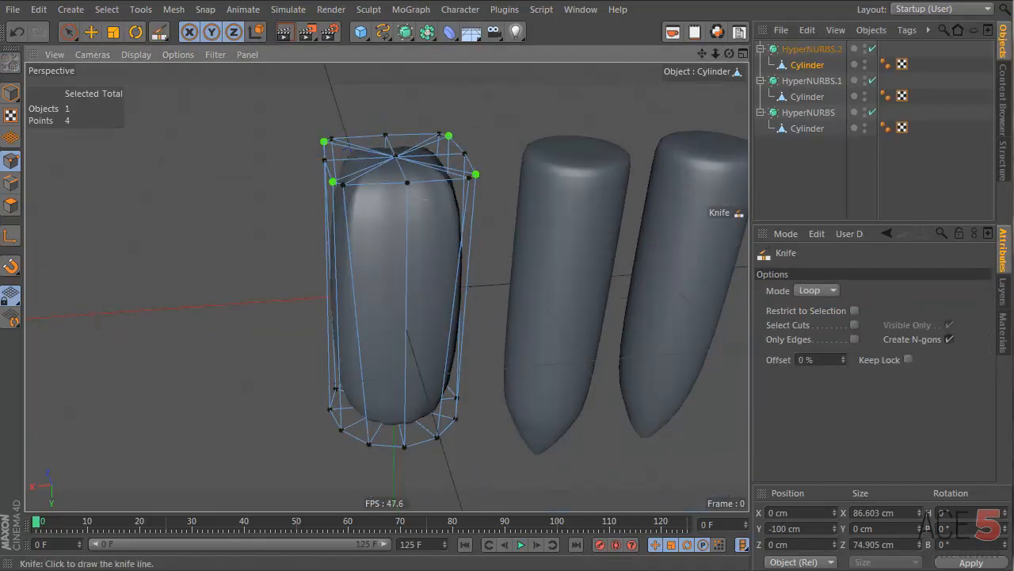
{"action": "left_click", "coordinate": [407, 190]}
{"action": "left_click_drag", "start_coordinate": [381, 166], "coordinate": [399, 301], "text": "alt"}
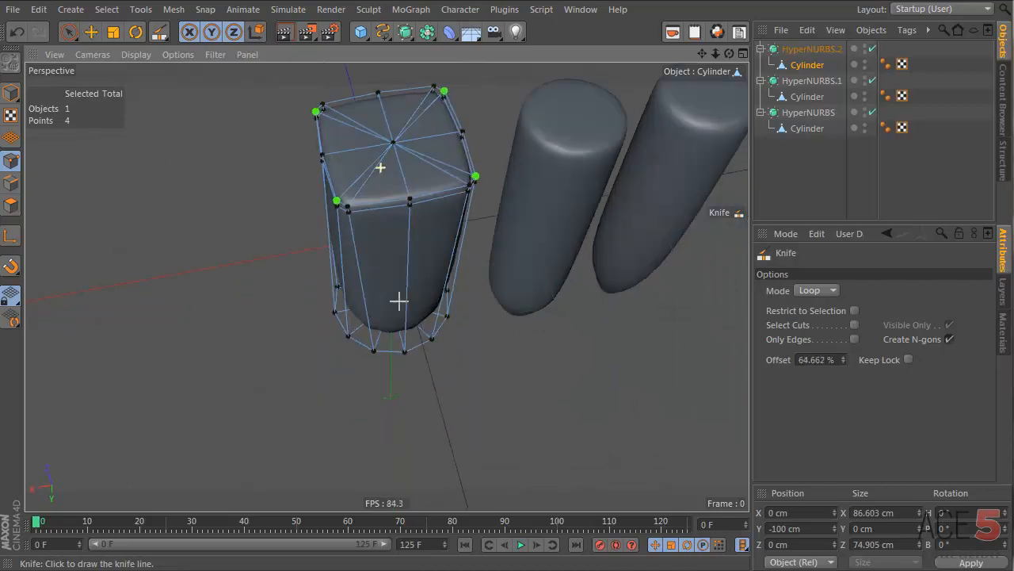
{"action": "right_click_drag", "start_coordinate": [407, 186], "coordinate": [432, 175], "text": "alt"}
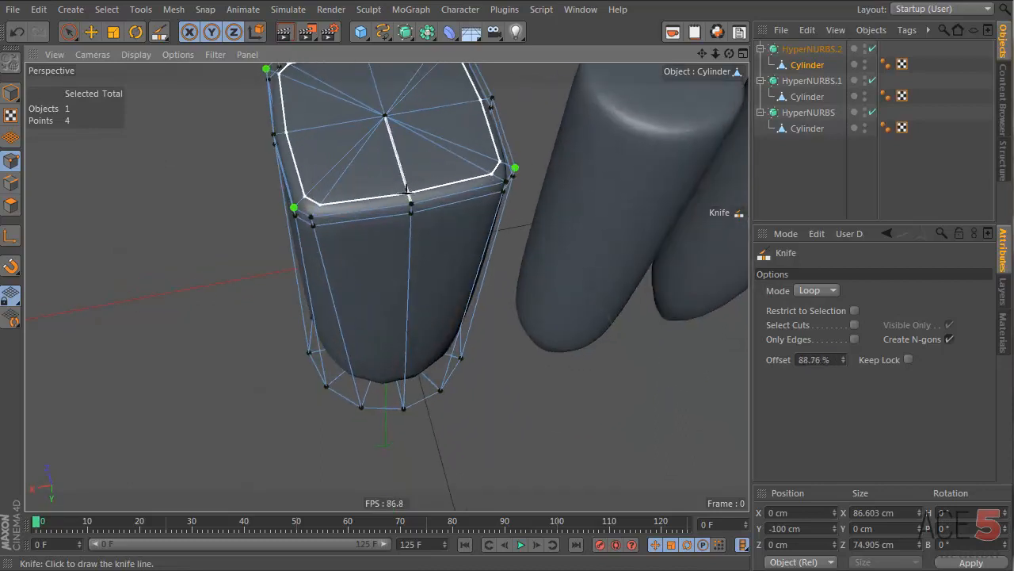
Step: Cut Knife loops close to the rim of the cylinder's round end, on the side wall and on the cap
{"action": "left_click_drag", "start_coordinate": [401, 313], "coordinate": [399, 256], "text": "alt"}
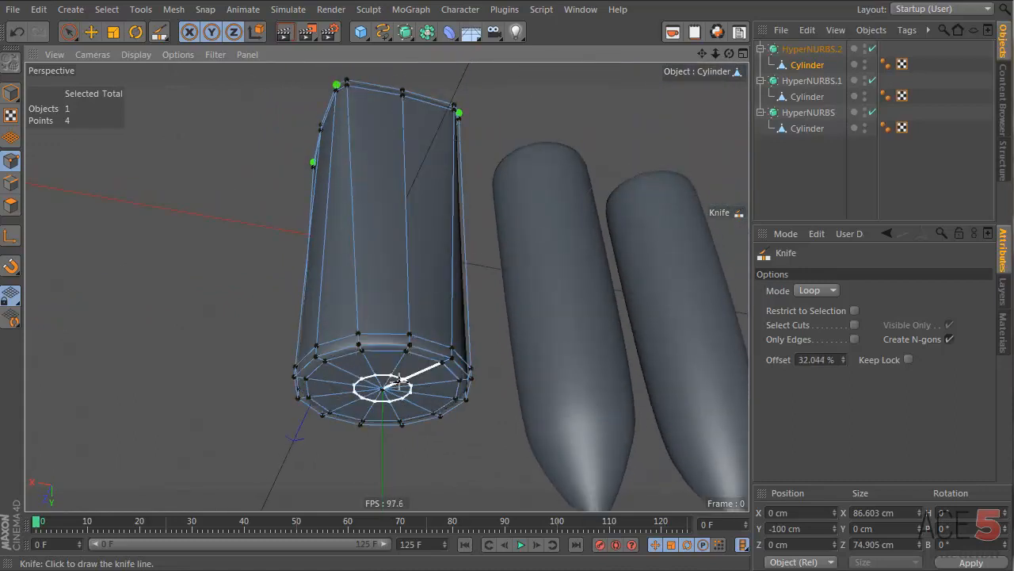
{"action": "left_click_drag", "start_coordinate": [399, 383], "coordinate": [423, 374], "text": "alt"}
{"action": "left_click_drag", "start_coordinate": [385, 288], "coordinate": [518, 274], "text": "alt"}
{"action": "left_click_drag", "start_coordinate": [432, 302], "coordinate": [677, 103], "text": "alt"}
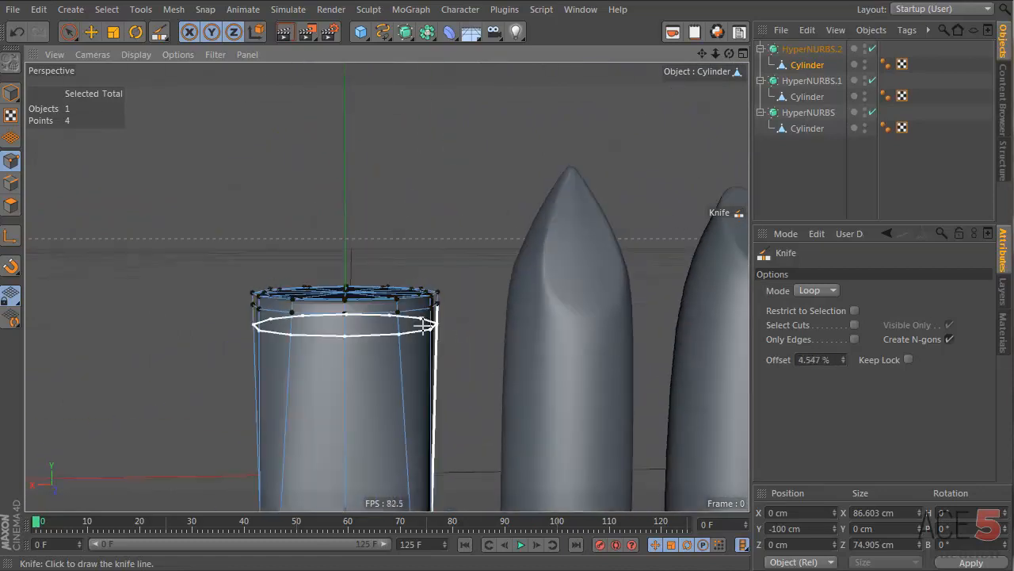
Step: Select all points at the cylinder's round end, raise them to about 120 cm in Y, and check the smoothed shape
{"action": "right_click_drag", "start_coordinate": [414, 328], "coordinate": [369, 389], "text": "alt"}
{"action": "middle_click_drag", "start_coordinate": [369, 389], "coordinate": [392, 314], "text": "alt"}
{"action": "left_click_drag", "start_coordinate": [284, 171], "coordinate": [511, 311]}
{"action": "key", "text": "e"}
{"action": "left_click_drag", "start_coordinate": [407, 159], "coordinate": [411, 208]}
{"action": "right_click_drag", "start_coordinate": [386, 288], "coordinate": [440, 279], "text": "alt"}
{"action": "middle_click_drag", "start_coordinate": [439, 279], "coordinate": [426, 243], "text": "alt"}
{"action": "right_click_drag", "start_coordinate": [425, 243], "coordinate": [466, 232], "text": "alt"}
{"action": "left_click_drag", "start_coordinate": [404, 111], "coordinate": [403, 4]}
{"action": "middle_click_drag", "start_coordinate": [400, 189], "coordinate": [412, 240], "text": "alt"}
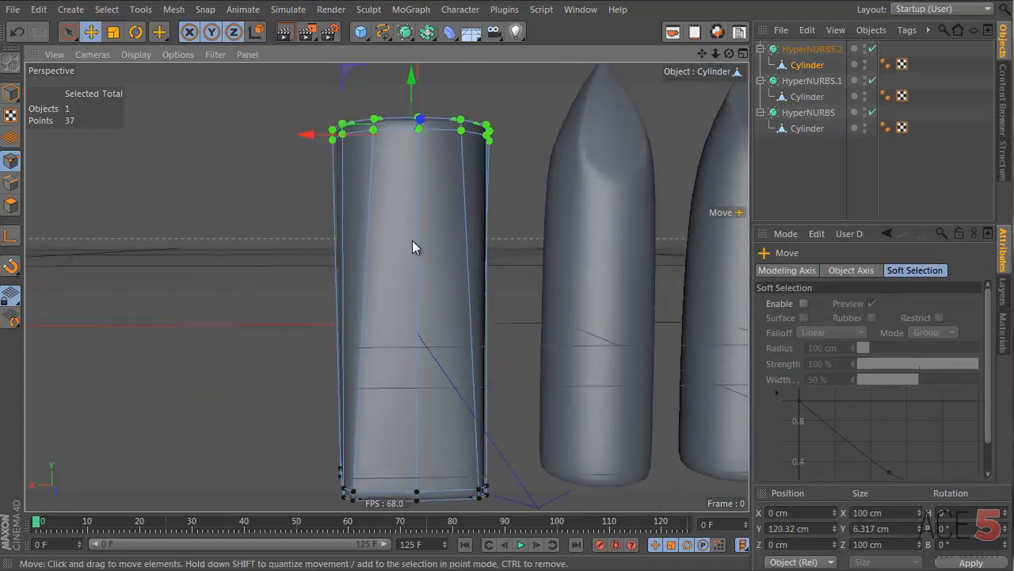
{"action": "right_click_drag", "start_coordinate": [412, 240], "coordinate": [357, 244], "text": "alt"}
{"action": "left_click", "coordinate": [774, 197]}
{"action": "left_click_drag", "start_coordinate": [399, 251], "coordinate": [577, 261], "text": "alt"}
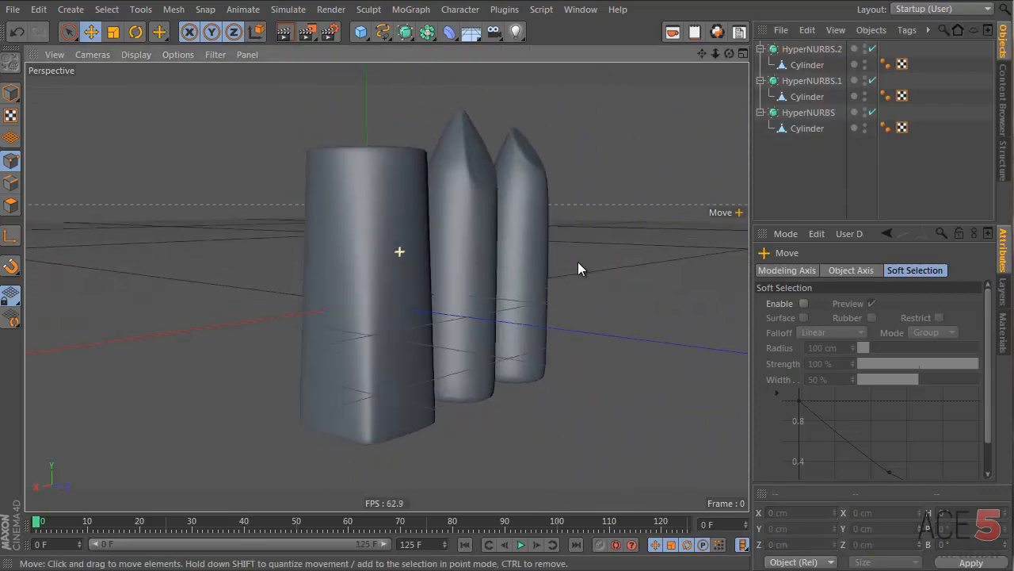
{"action": "left_click_drag", "start_coordinate": [354, 223], "coordinate": [193, 251], "text": "alt"}
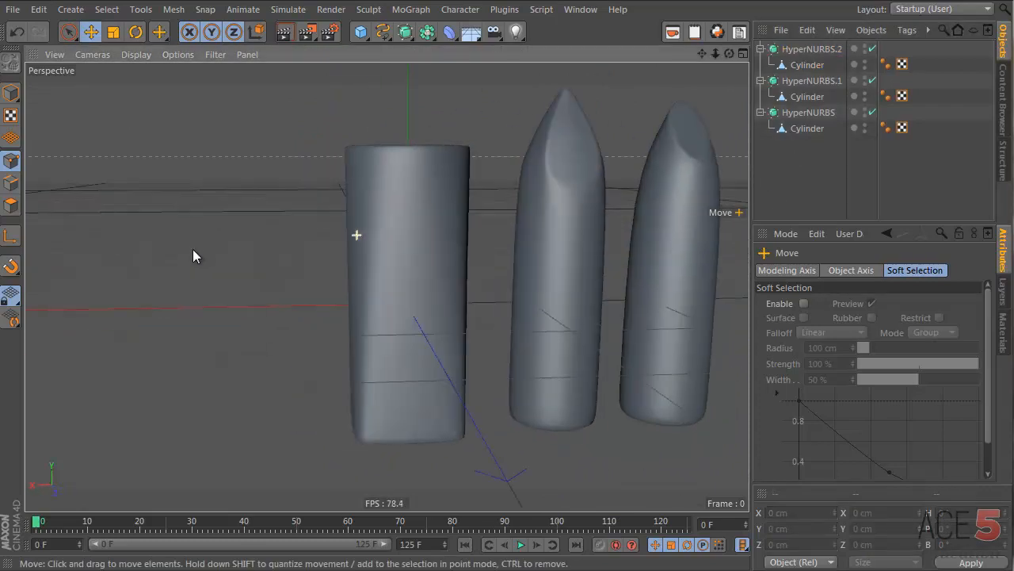
{"action": "left_click", "coordinate": [372, 298]}
Step: Cut a Knife loop around the cylinder wall a little above its squared bottom end
{"action": "left_click", "coordinate": [807, 64]}
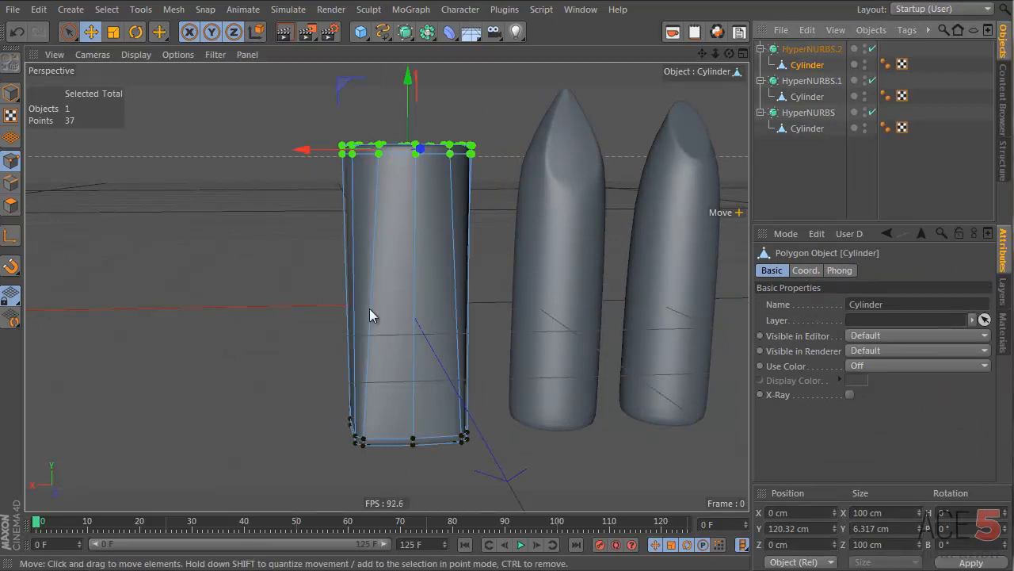
{"action": "key", "text": "k"}
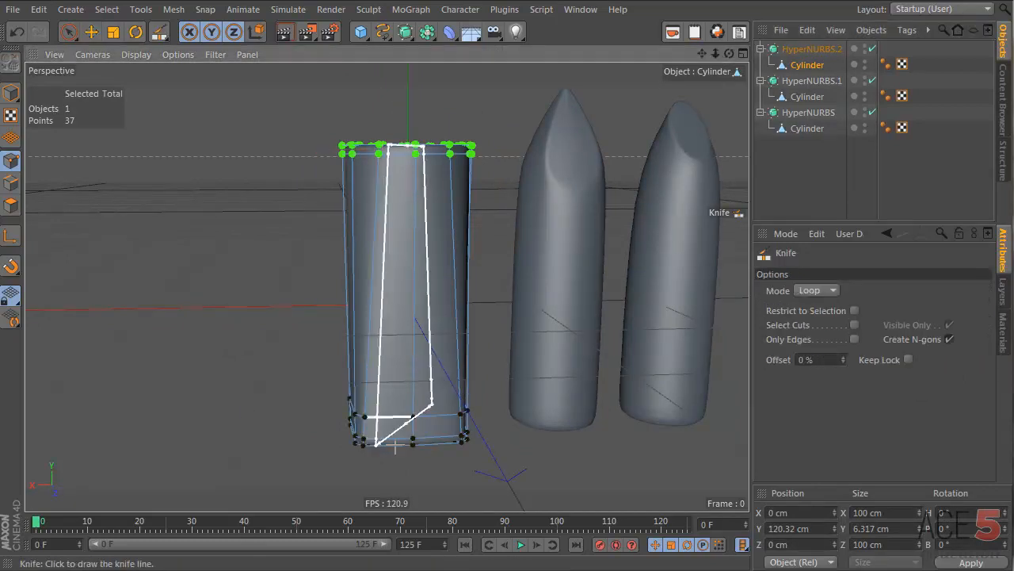
{"action": "left_click", "coordinate": [369, 416]}
{"action": "key", "text": "e"}
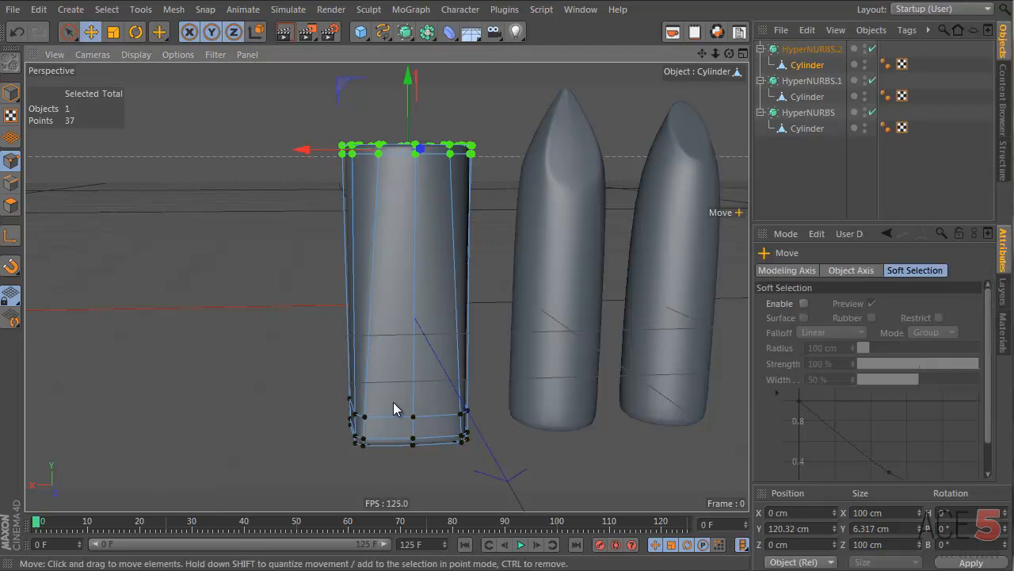
Step: Select the new edge loop and reposition it at about the cylinder's mid-height, checking how far the squared section extends
{"action": "left_click", "coordinate": [19, 183]}
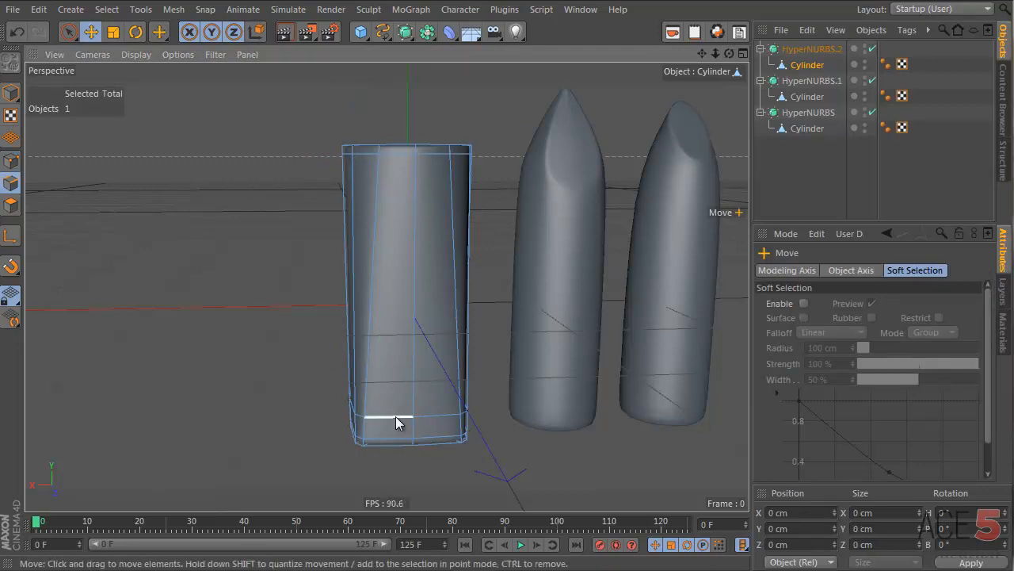
{"action": "double_click", "coordinate": [396, 416]}
{"action": "left_click_drag", "start_coordinate": [407, 301], "coordinate": [412, 252]}
{"action": "left_click", "coordinate": [829, 146]}
{"action": "mouse_move", "coordinate": [369, 405]}
{"action": "left_mouse_down", "text": "alt"}
{"action": "mouse_move", "coordinate": [465, 371]}
{"action": "mouse_move", "coordinate": [372, 389]}
{"action": "left_mouse_up", "text": "alt"}
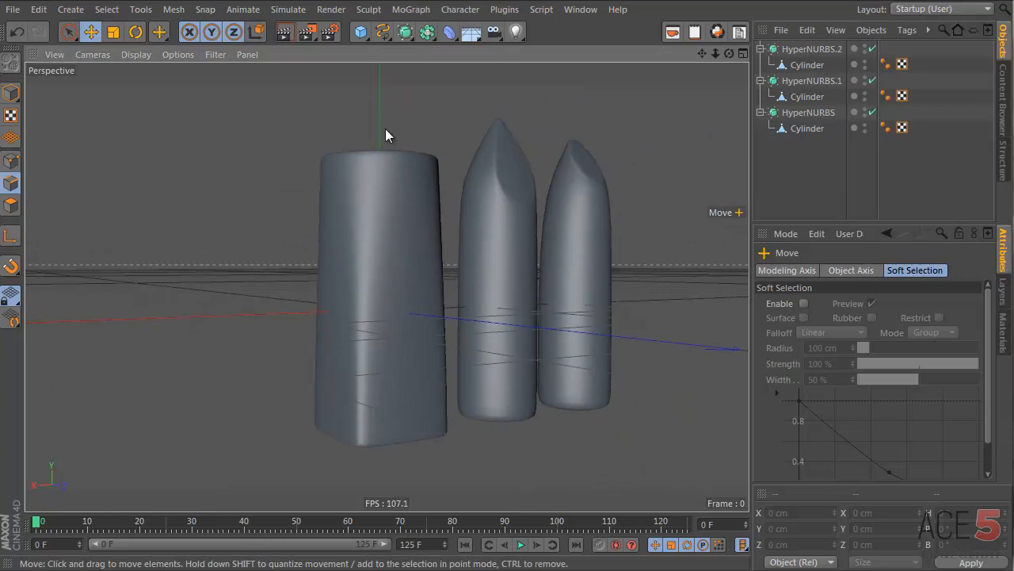
{"action": "left_click", "coordinate": [807, 65]}
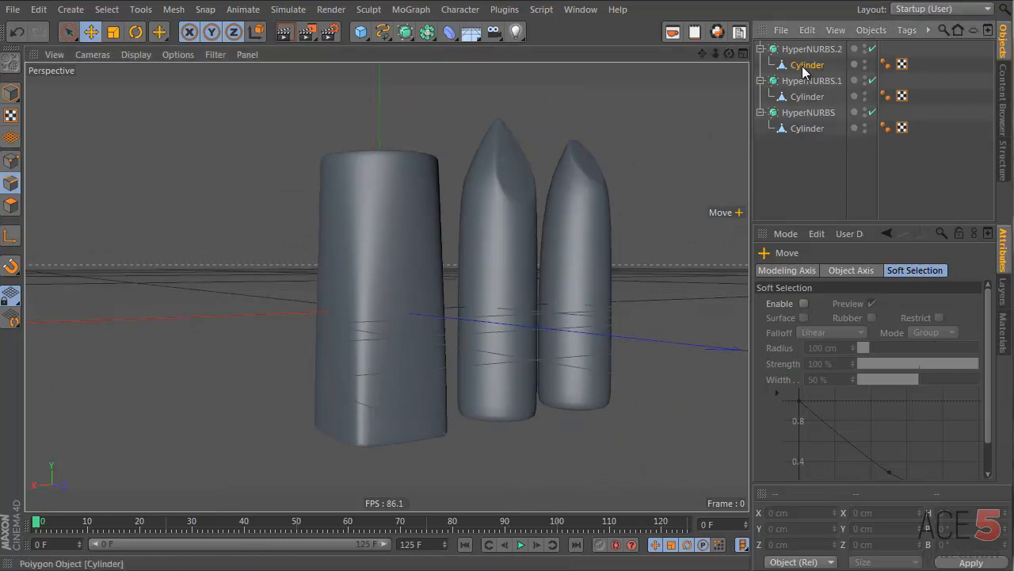
{"action": "left_click_drag", "start_coordinate": [378, 246], "coordinate": [376, 130]}
{"action": "left_click", "coordinate": [986, 150]}
{"action": "left_click_drag", "start_coordinate": [399, 230], "coordinate": [501, 290], "text": "alt"}
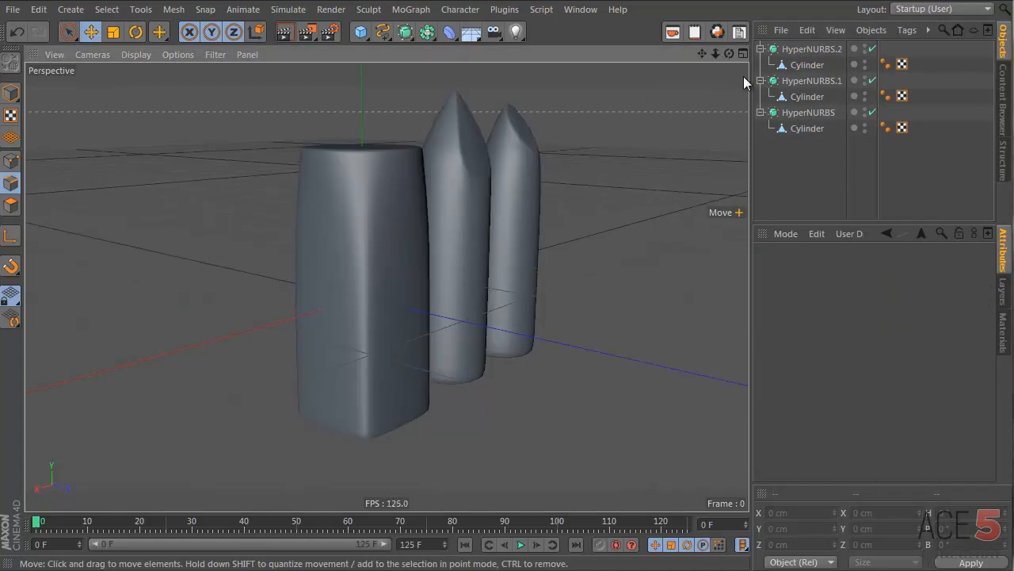
{"action": "left_click", "coordinate": [809, 64]}
{"action": "left_click_drag", "start_coordinate": [359, 144], "coordinate": [268, 293]}
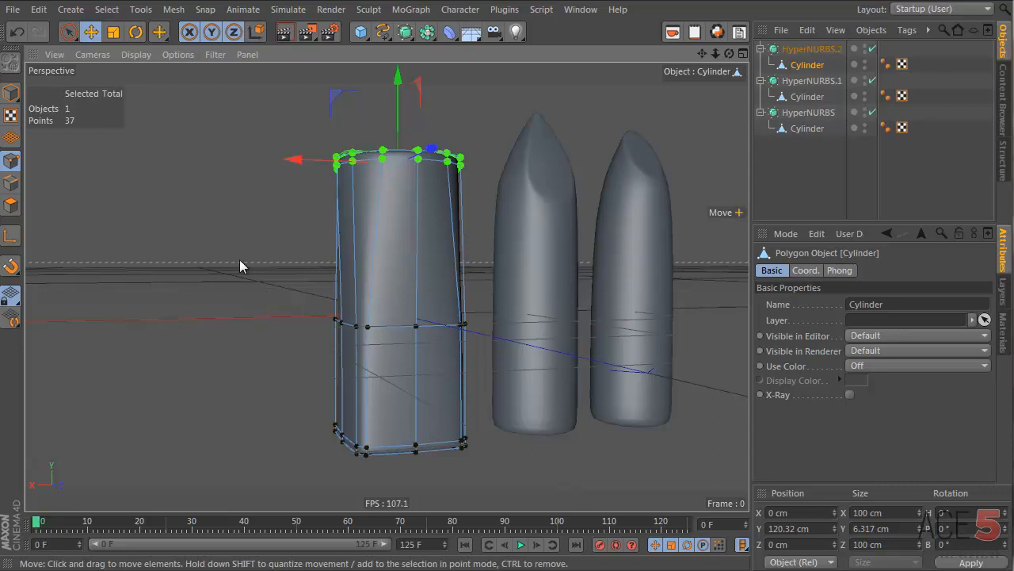
Step: Scale the points from the middle loop down to the squared end to about 81 cm wide and raise them to about 36 cm in Y
{"action": "left_click_drag", "start_coordinate": [240, 259], "coordinate": [559, 498]}
{"action": "key", "text": "t"}
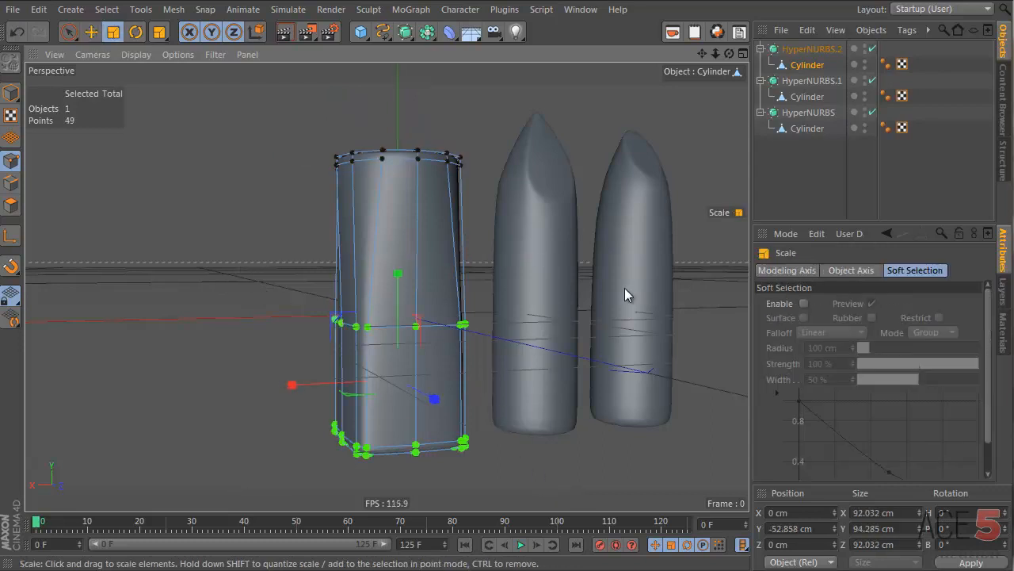
{"action": "left_click_drag", "start_coordinate": [625, 295], "coordinate": [531, 299]}
{"action": "left_click_drag", "start_coordinate": [383, 328], "coordinate": [349, 308], "text": "alt"}
{"action": "key", "text": "e"}
{"action": "left_click_drag", "start_coordinate": [408, 317], "coordinate": [410, 185]}
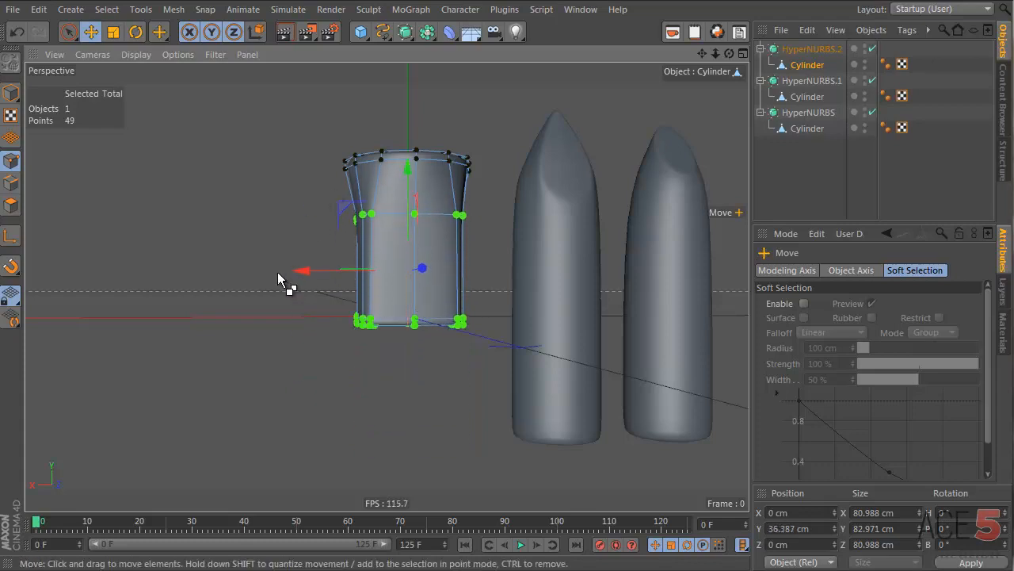
Step: Keep only the middle loop's 12 points selected, lower them to about 23 cm in Y, and check the smoothed result
{"action": "left_click_drag", "start_coordinate": [278, 279], "coordinate": [587, 411], "text": "ctrl"}
{"action": "left_click_drag", "start_coordinate": [406, 131], "coordinate": [409, 178]}
{"action": "left_click_drag", "start_coordinate": [453, 229], "coordinate": [475, 278], "text": "alt"}
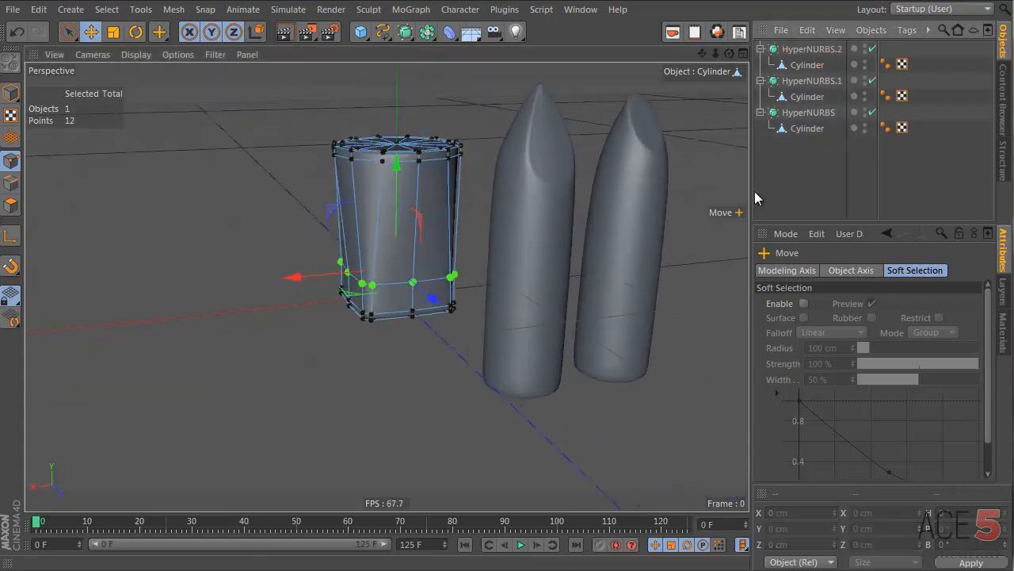
{"action": "left_click", "coordinate": [757, 191]}
{"action": "left_click_drag", "start_coordinate": [491, 238], "coordinate": [384, 189], "text": "alt"}
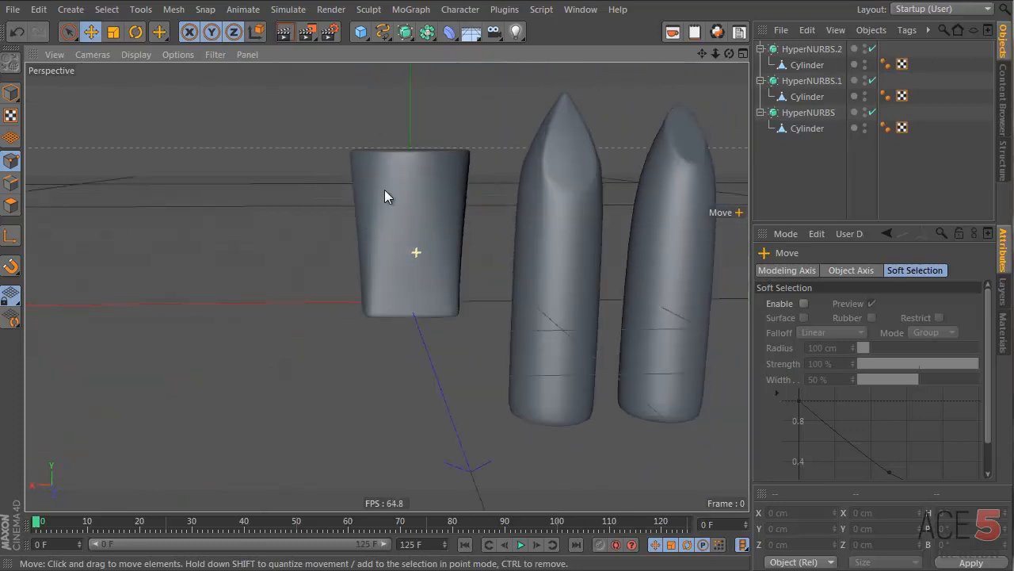
Step: Enlarge the middle loop of the base and raise it closer to the round top, leaving the object deselected
{"action": "left_click", "coordinate": [802, 64]}
{"action": "key", "text": "t"}
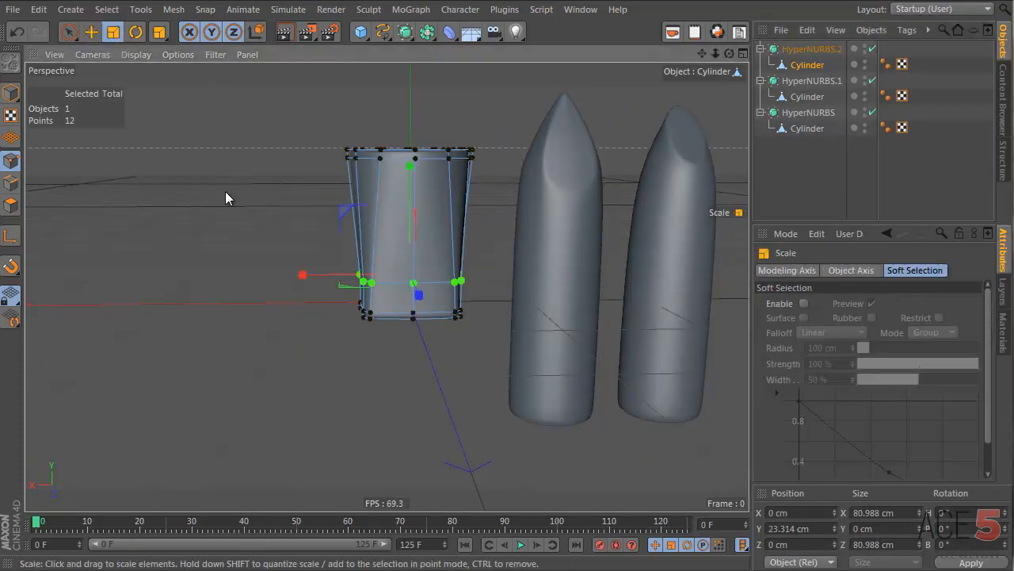
{"action": "left_click_drag", "start_coordinate": [225, 191], "coordinate": [411, 115]}
{"action": "key", "text": "e"}
{"action": "left_click", "coordinate": [899, 172]}
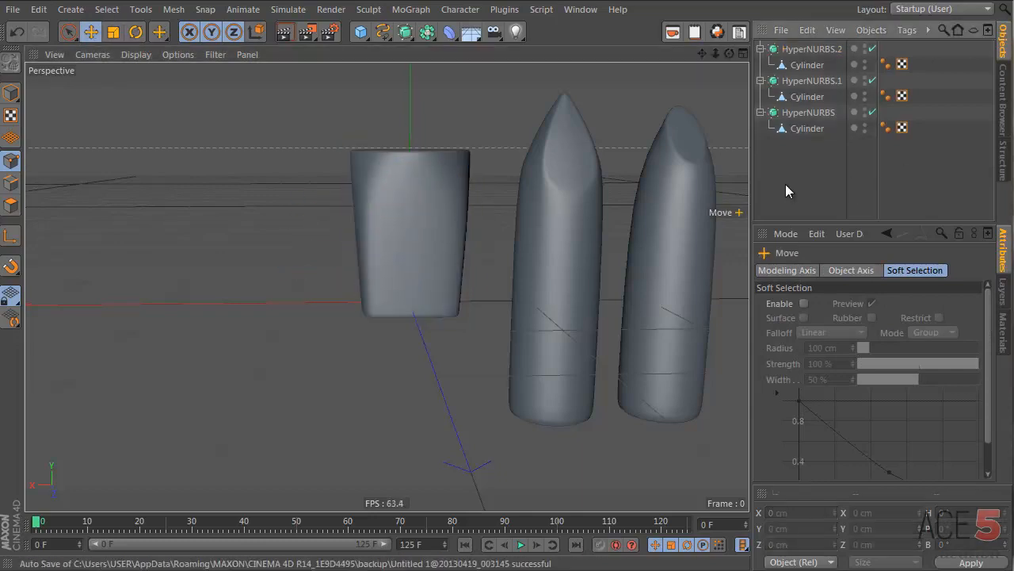
Step: Examine the smoothed base from the side and above, and compare it with the reference image lipstick_003.png
{"action": "left_click_drag", "start_coordinate": [697, 202], "coordinate": [330, 200], "text": "alt"}
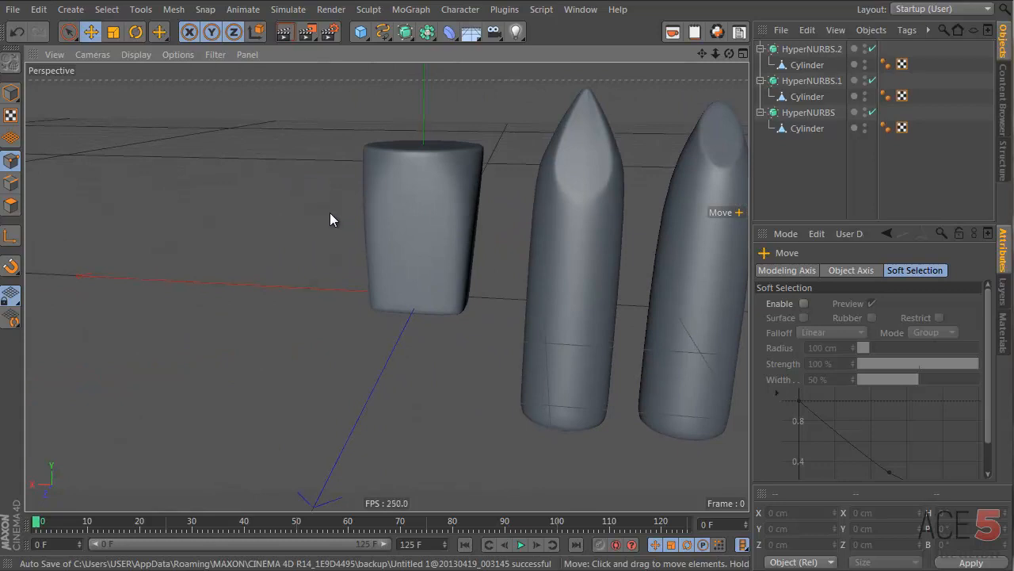
{"action": "left_click_drag", "start_coordinate": [396, 233], "coordinate": [405, 132], "text": "alt"}
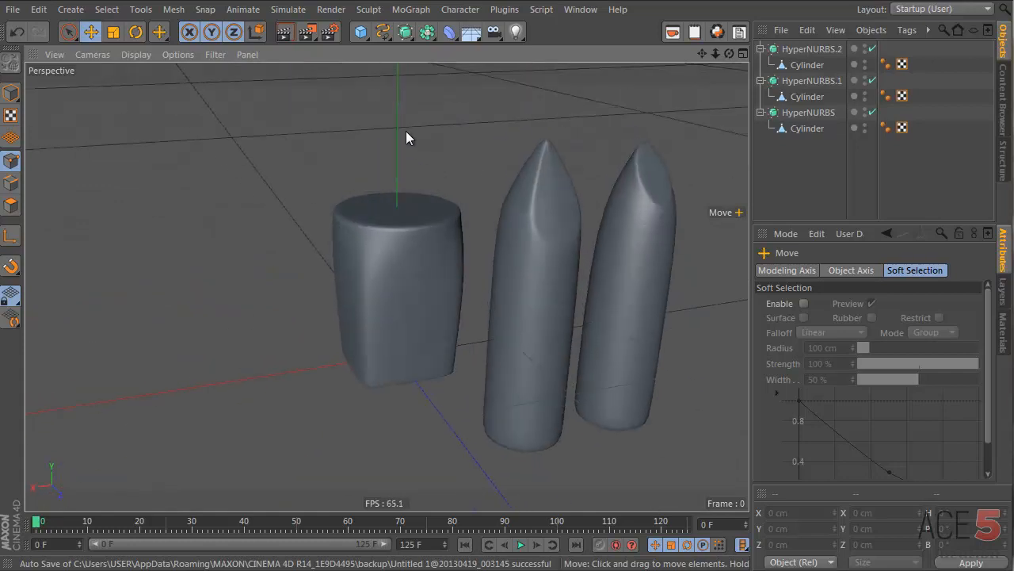
{"action": "left_click_drag", "start_coordinate": [428, 258], "coordinate": [400, 430], "text": "alt"}
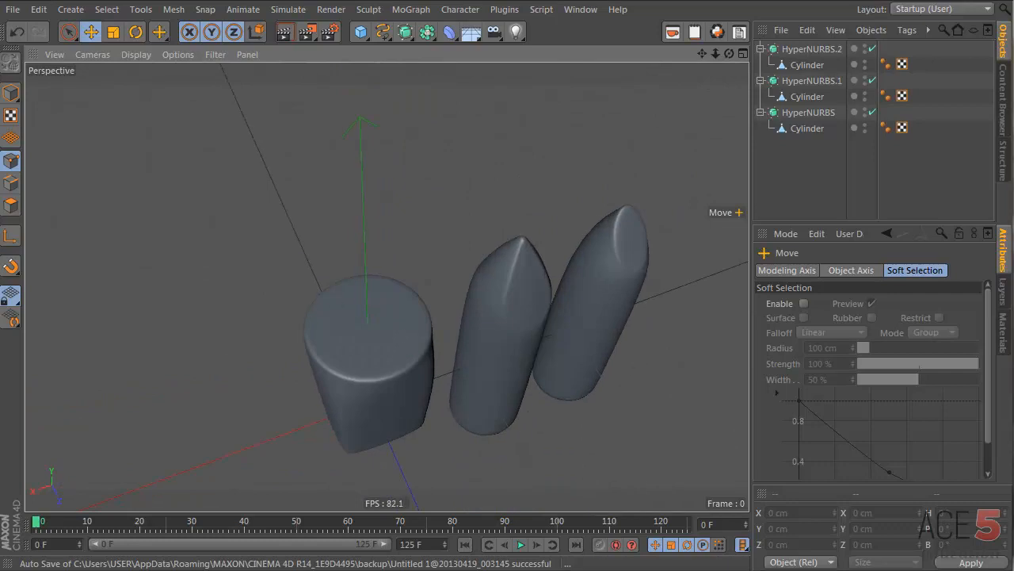
{"action": "key", "text": "alt+Tab"}
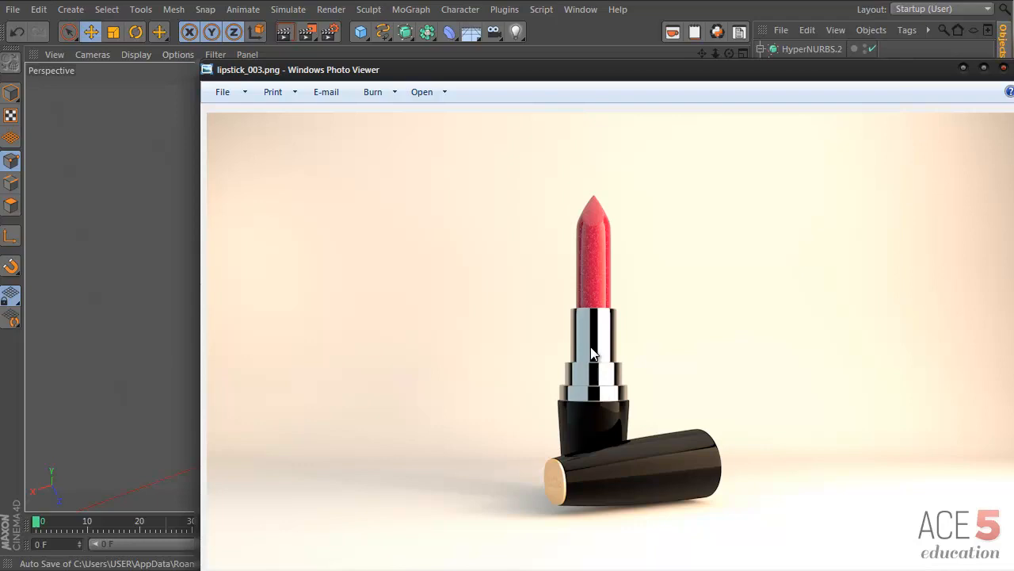
{"action": "key", "text": "alt+Tab"}
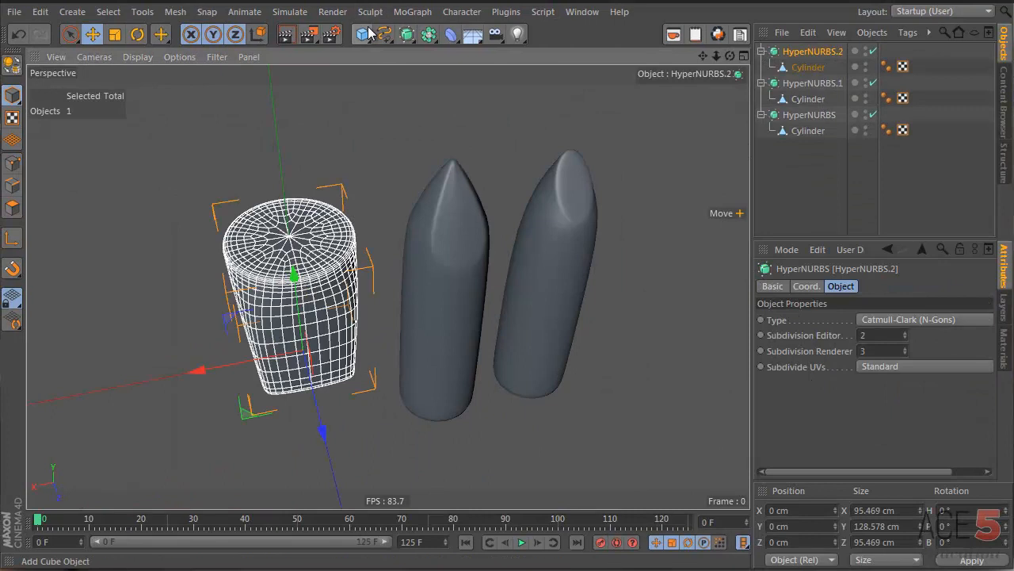
Step: Add a cylinder above the base, narrow it to about 53 cm in diameter, and raise it to about 178 cm in Y
{"action": "left_click_drag", "start_coordinate": [368, 34], "coordinate": [652, 56]}
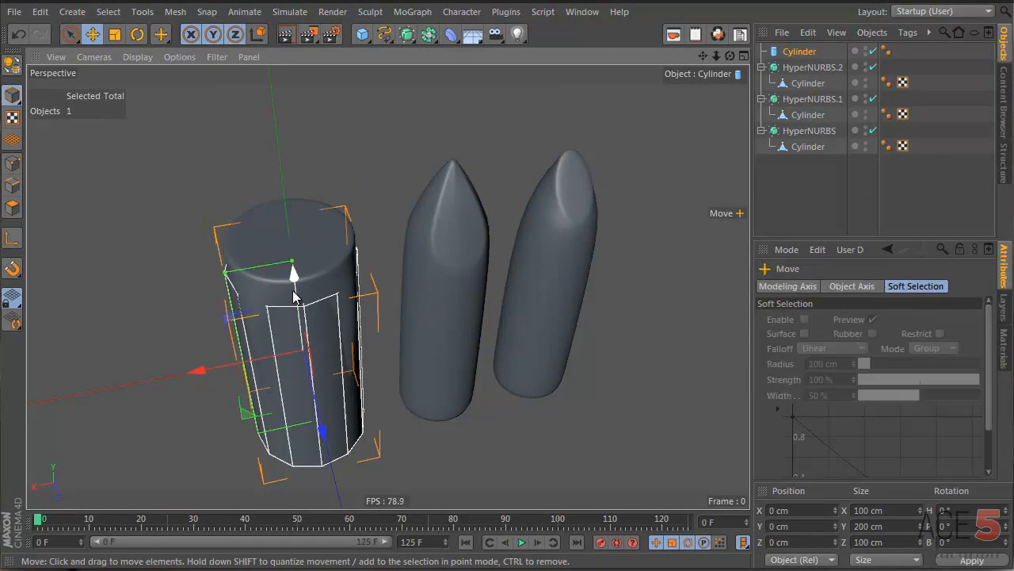
{"action": "left_click_drag", "start_coordinate": [293, 296], "coordinate": [277, 129]}
{"action": "middle_click_drag", "start_coordinate": [277, 129], "coordinate": [313, 250], "text": "alt"}
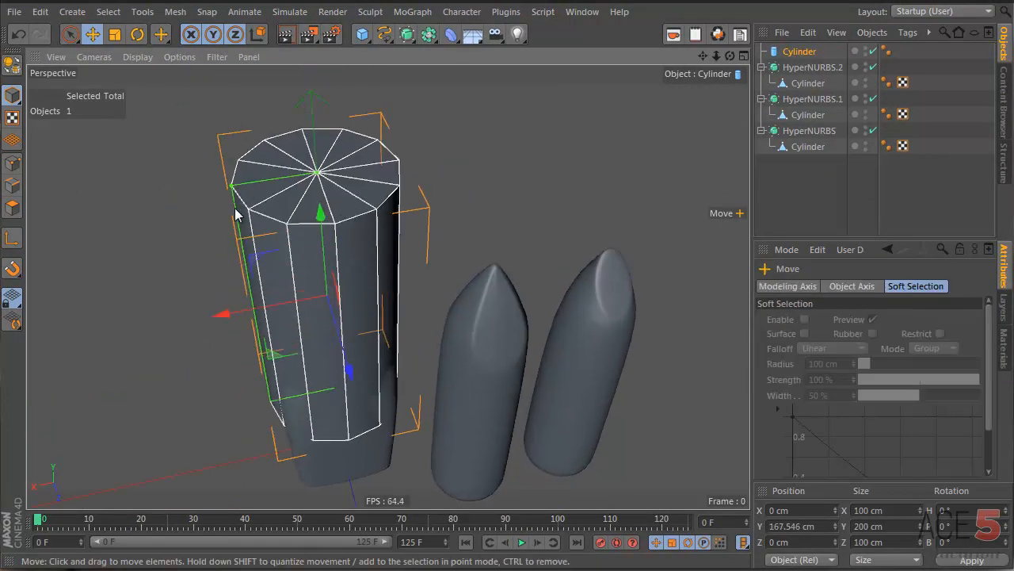
{"action": "left_click_drag", "start_coordinate": [231, 187], "coordinate": [276, 191]}
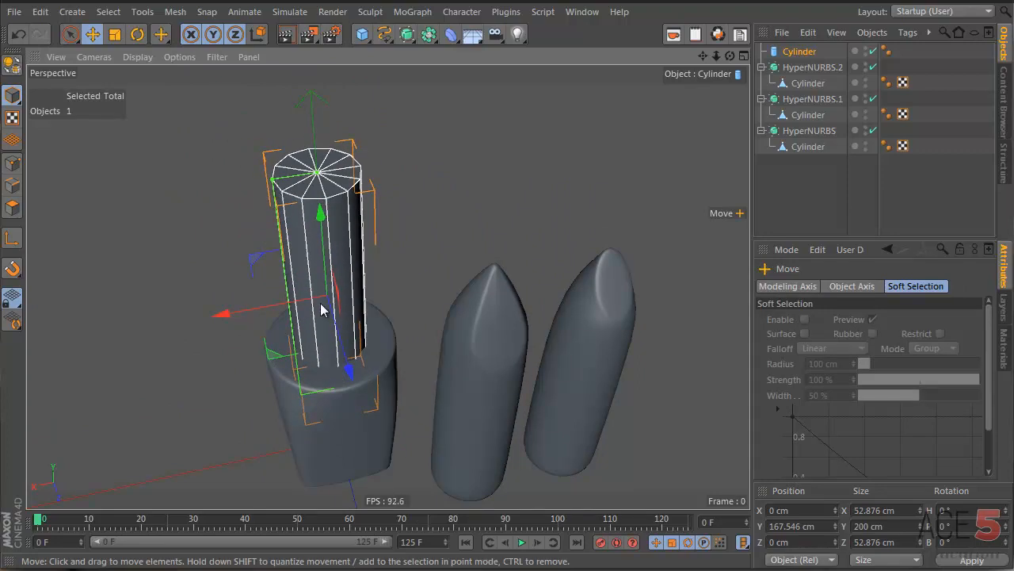
{"action": "mouse_move", "coordinate": [323, 305]}
{"action": "left_mouse_down", "text": "alt"}
{"action": "mouse_move", "coordinate": [323, 136]}
{"action": "mouse_move", "coordinate": [323, 328]}
{"action": "mouse_move", "coordinate": [318, 299]}
{"action": "left_mouse_up", "text": "alt"}
{"action": "left_click_drag", "start_coordinate": [326, 193], "coordinate": [325, 177]}
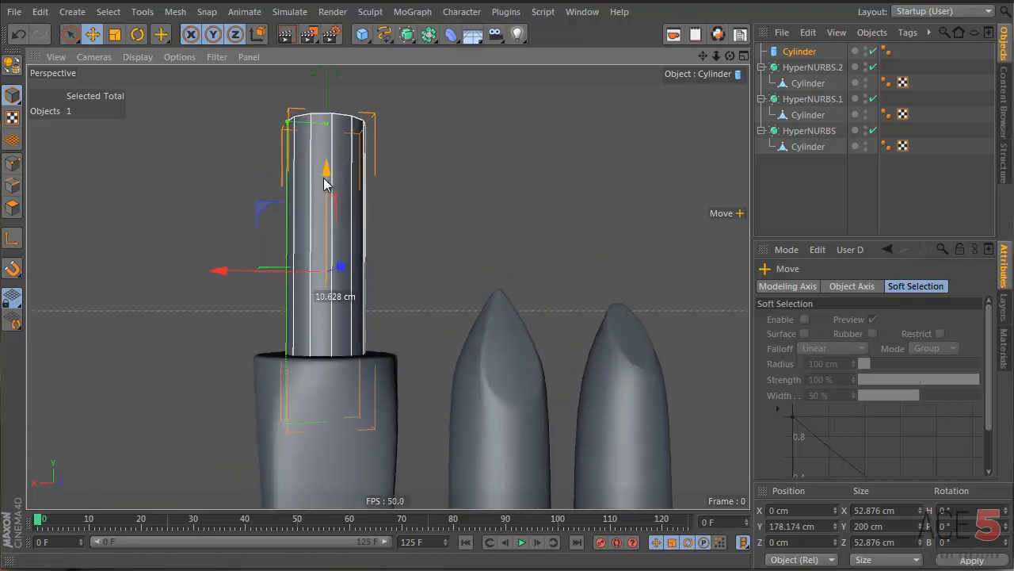
Step: Compare with the reference image splash.png and raise the narrow cylinder to about 223 cm in Y
{"action": "key", "text": "alt+Tab"}
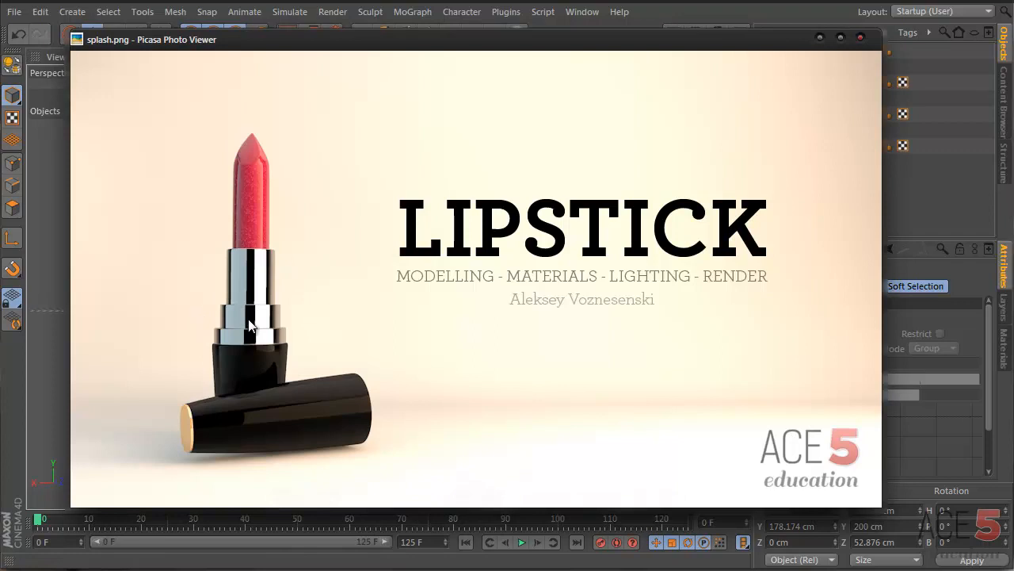
{"action": "key", "text": "alt+Tab"}
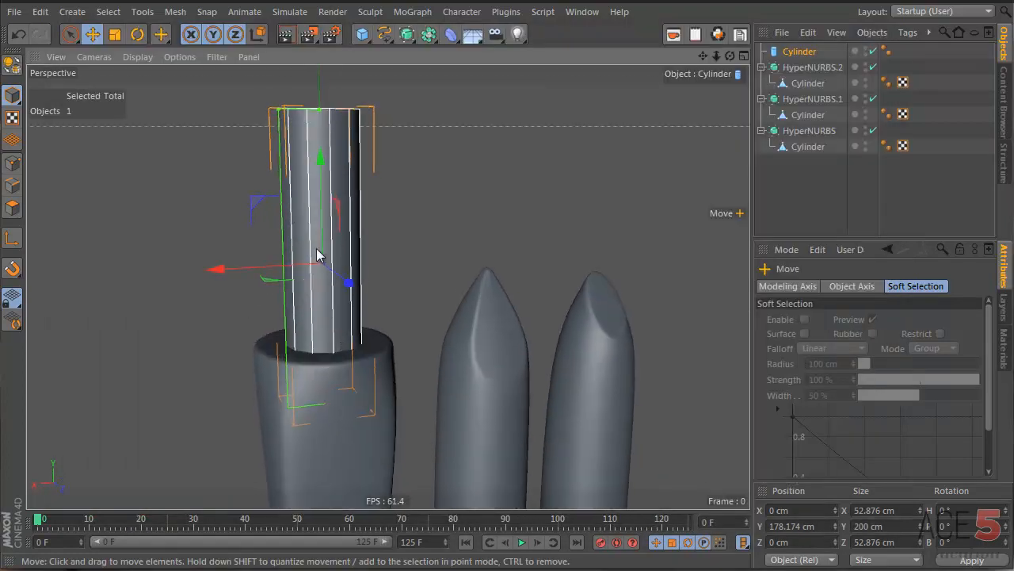
{"action": "left_click_drag", "start_coordinate": [321, 189], "coordinate": [336, 127]}
{"action": "middle_click_drag", "start_coordinate": [360, 217], "coordinate": [295, 329], "text": "alt"}
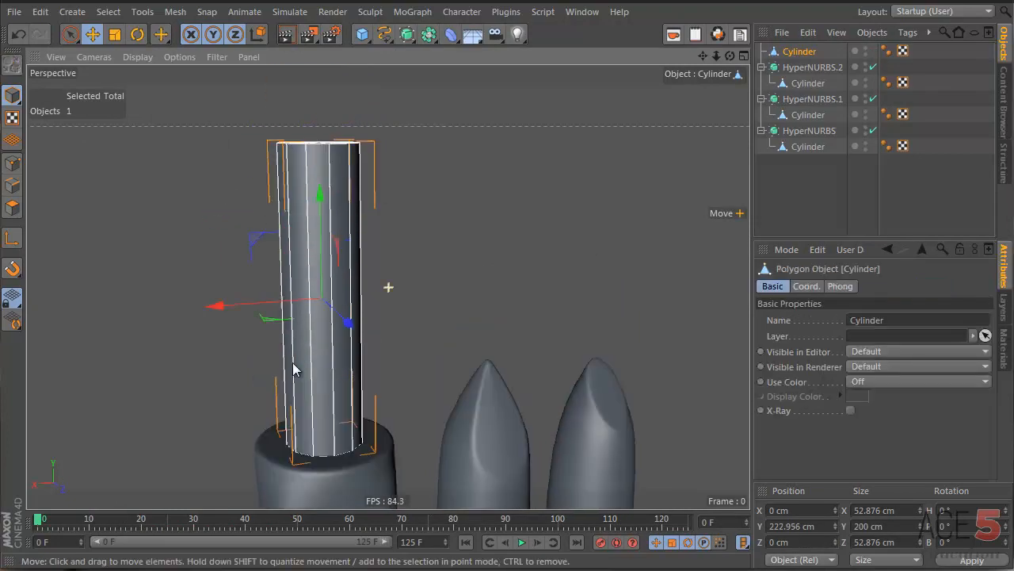
Step: Make the narrow cylinder editable and optimize its polygons, unused points and points with a 0.01 cm tolerance
{"action": "key", "text": "u"}
{"action": "key", "text": "o"}
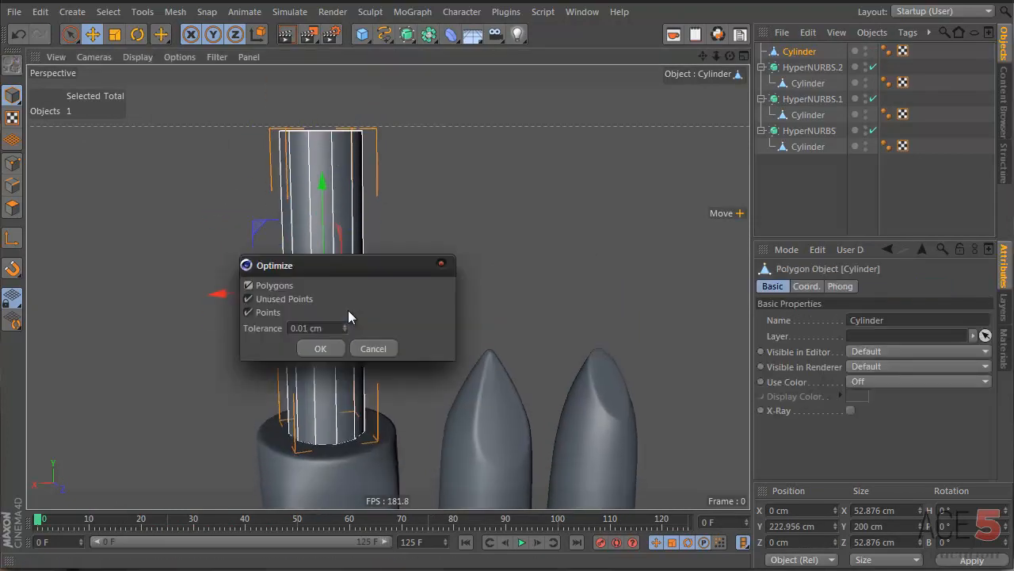
{"action": "left_click", "coordinate": [327, 350]}
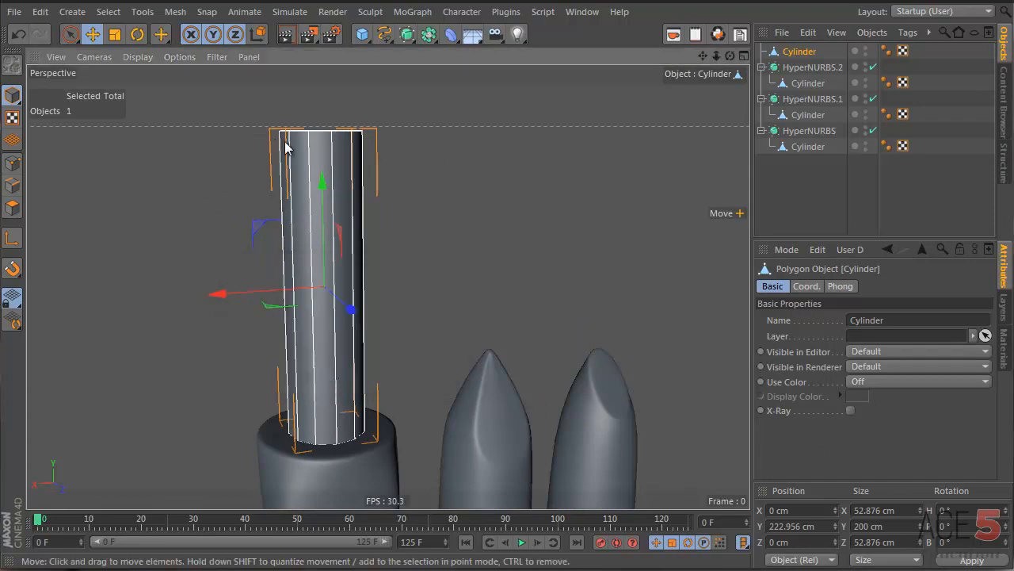
Step: Select the 13 points at the narrow cylinder's top end and lower them to about 42 cm in Y
{"action": "key", "text": "Return"}
{"action": "left_click_drag", "start_coordinate": [234, 106], "coordinate": [399, 164]}
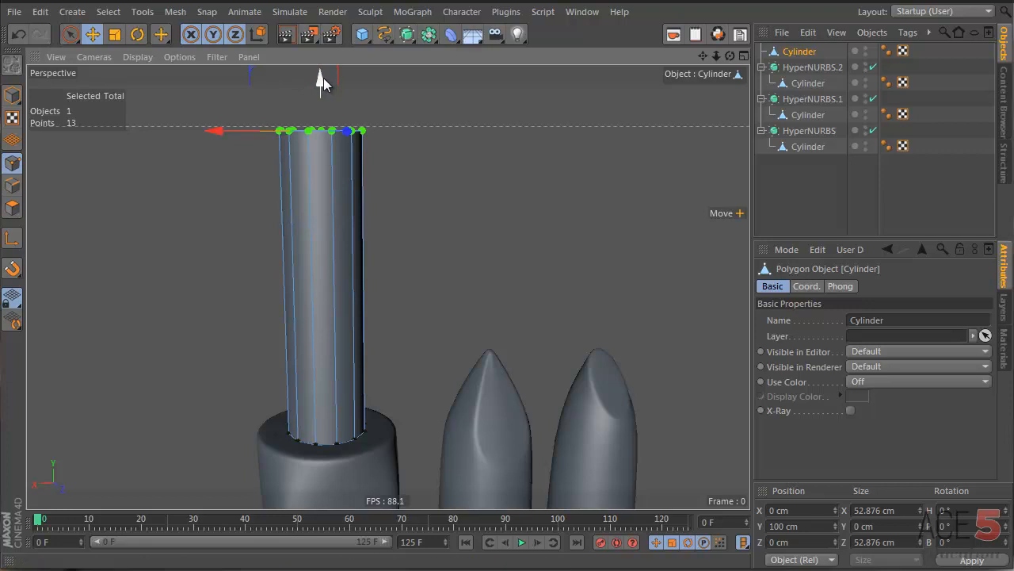
{"action": "left_click_drag", "start_coordinate": [323, 78], "coordinate": [319, 171]}
Step: Cut two loops around the lower part of the narrow cylinder with the Knife tool in Loop mode
{"action": "key", "text": "k"}
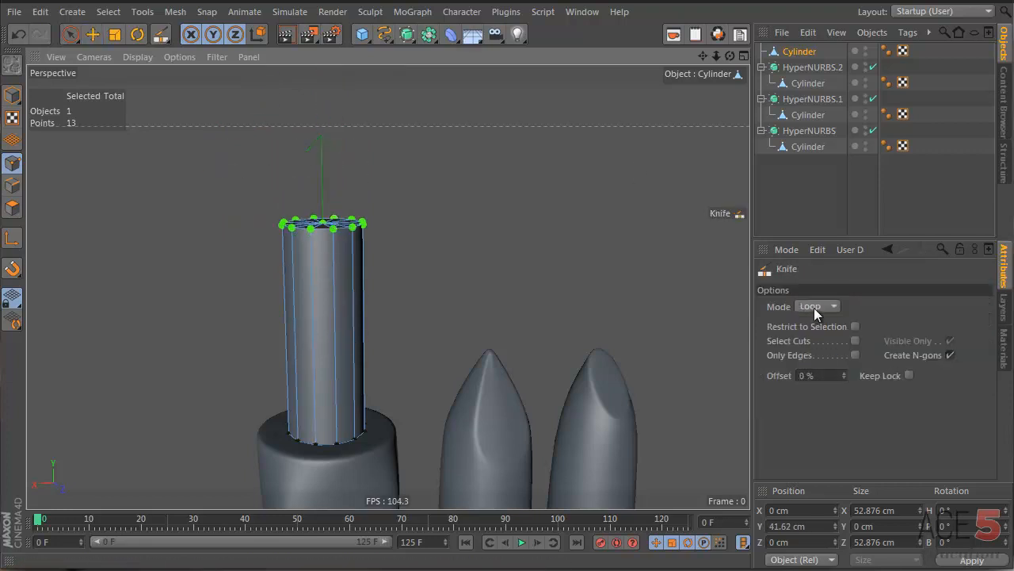
{"action": "left_click_drag", "start_coordinate": [329, 340], "coordinate": [348, 413], "text": "alt"}
{"action": "left_click", "coordinate": [349, 413]}
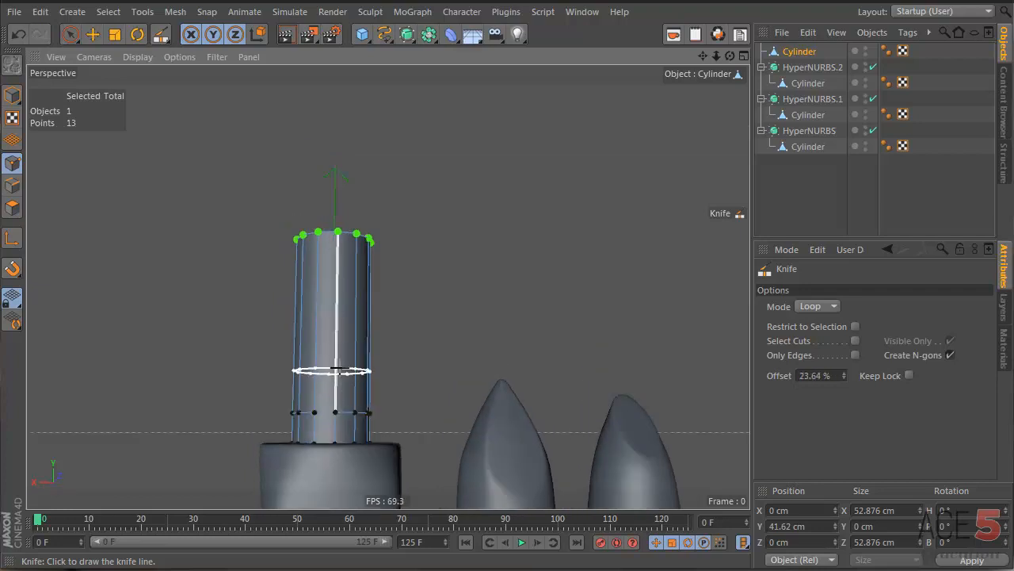
{"action": "left_click", "coordinate": [340, 369]}
{"action": "left_click_drag", "start_coordinate": [344, 301], "coordinate": [341, 341], "text": "alt"}
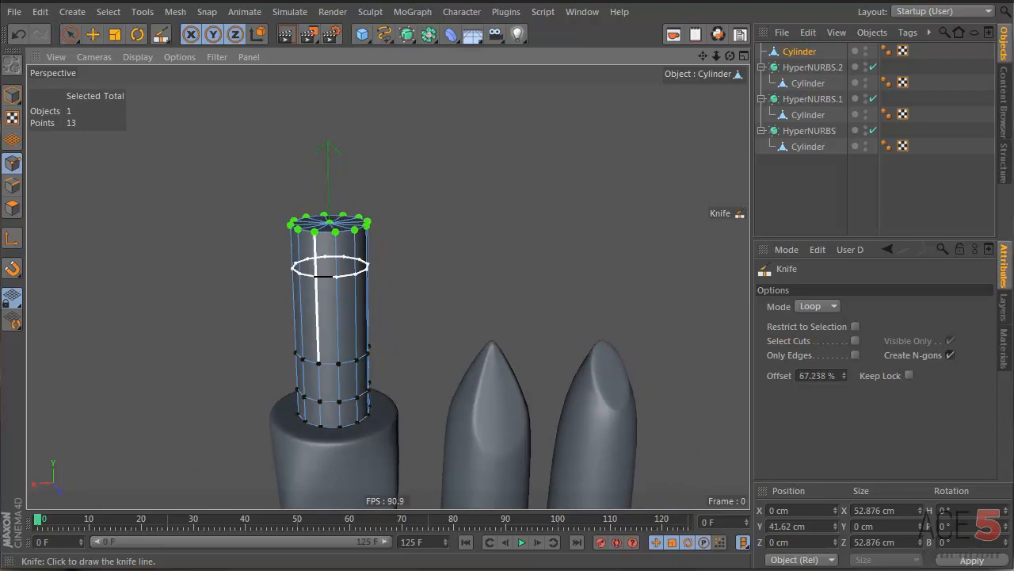
{"action": "left_click_drag", "start_coordinate": [351, 257], "coordinate": [359, 416], "text": "alt"}
Step: Scale the narrow cylinder evenly in X and Z to a diameter of about 61 cm
{"action": "key", "text": "Return"}
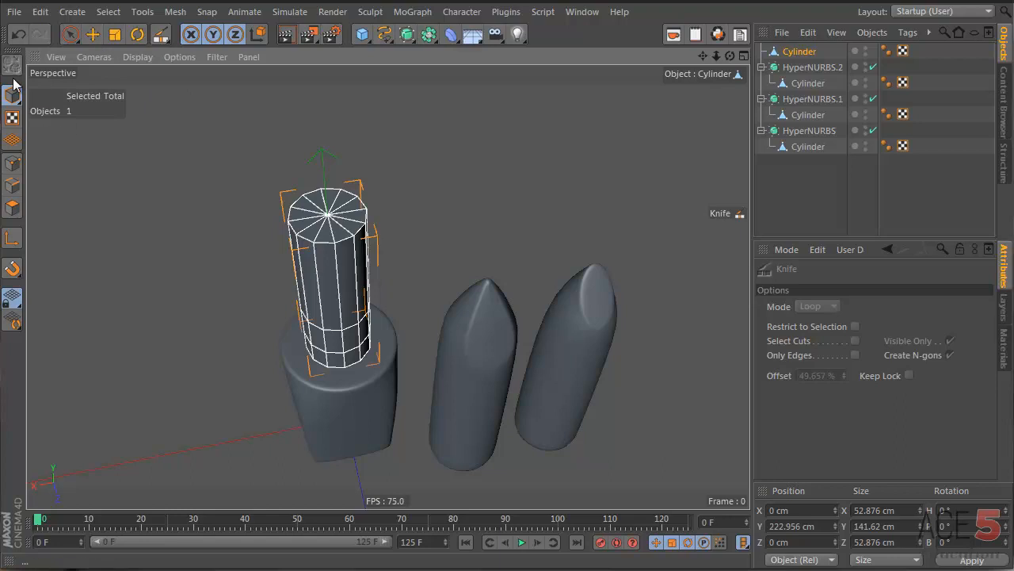
{"action": "left_click", "coordinate": [115, 34]}
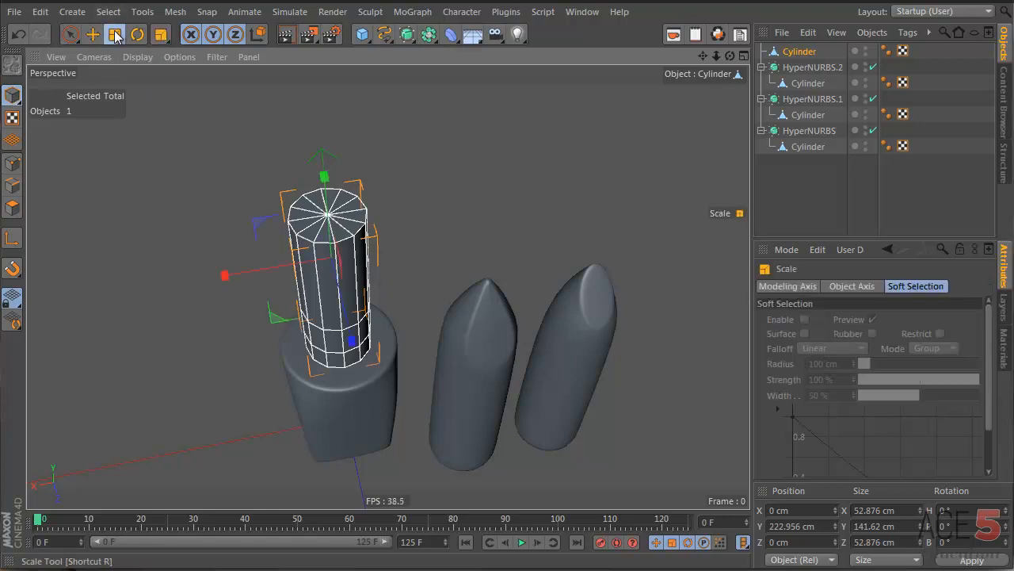
{"action": "left_click_drag", "start_coordinate": [344, 267], "coordinate": [362, 294], "text": "alt"}
{"action": "left_click_drag", "start_coordinate": [324, 340], "coordinate": [415, 305]}
{"action": "left_click_drag", "start_coordinate": [336, 274], "coordinate": [242, 48], "text": "alt"}
{"action": "left_click_drag", "start_coordinate": [376, 350], "coordinate": [368, 346], "text": "alt"}
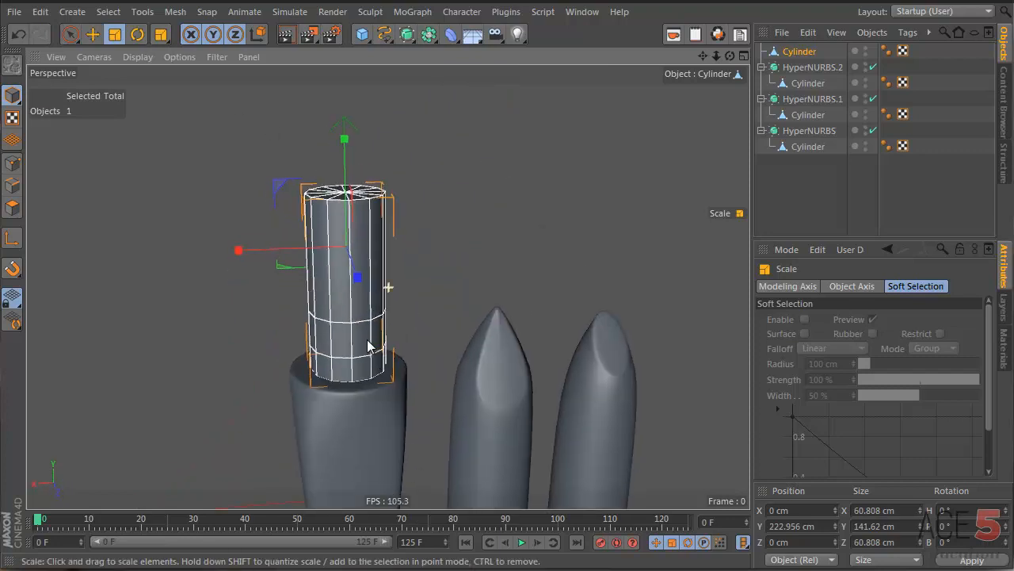
{"action": "middle_click_drag", "start_coordinate": [368, 345], "coordinate": [356, 323], "text": "alt"}
Step: Loop-select the two lowest polygon bands of the narrow cylinder and extrude them outward by about 6.3 cm
{"action": "key", "text": "Return"}
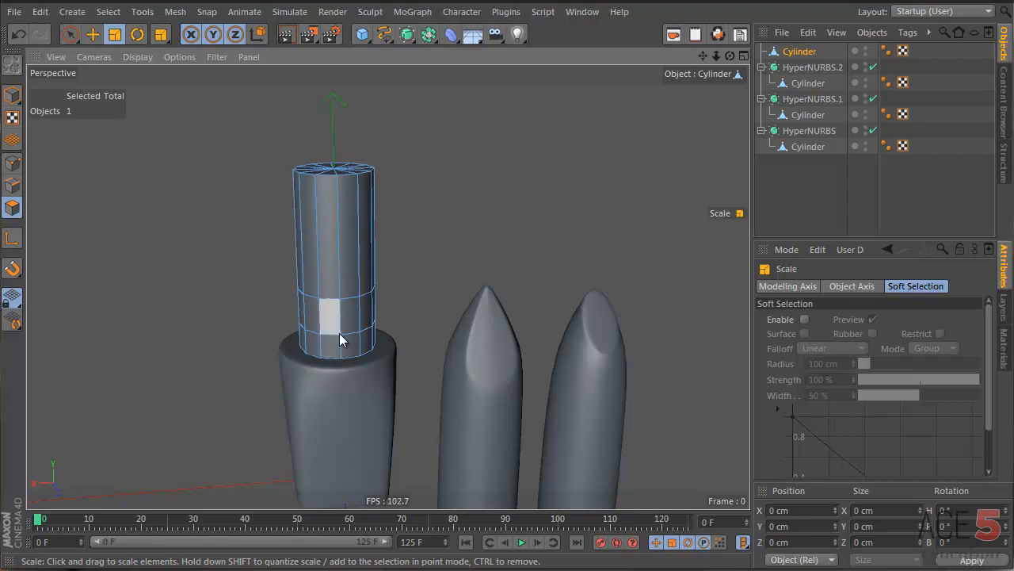
{"action": "key", "text": "u"}
{"action": "key", "text": "l"}
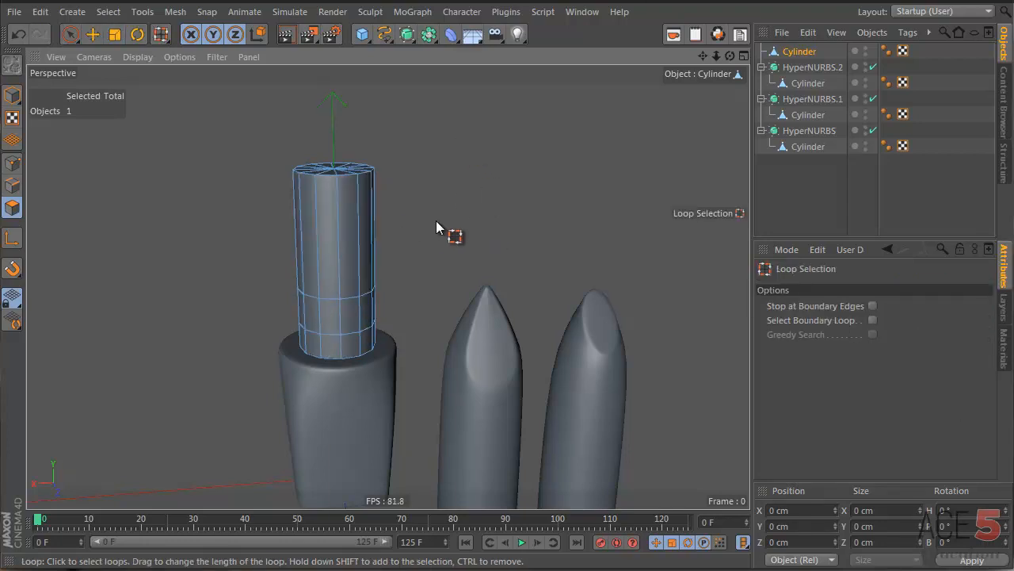
{"action": "key", "text": "v"}
{"action": "mouse_move", "coordinate": [453, 210]}
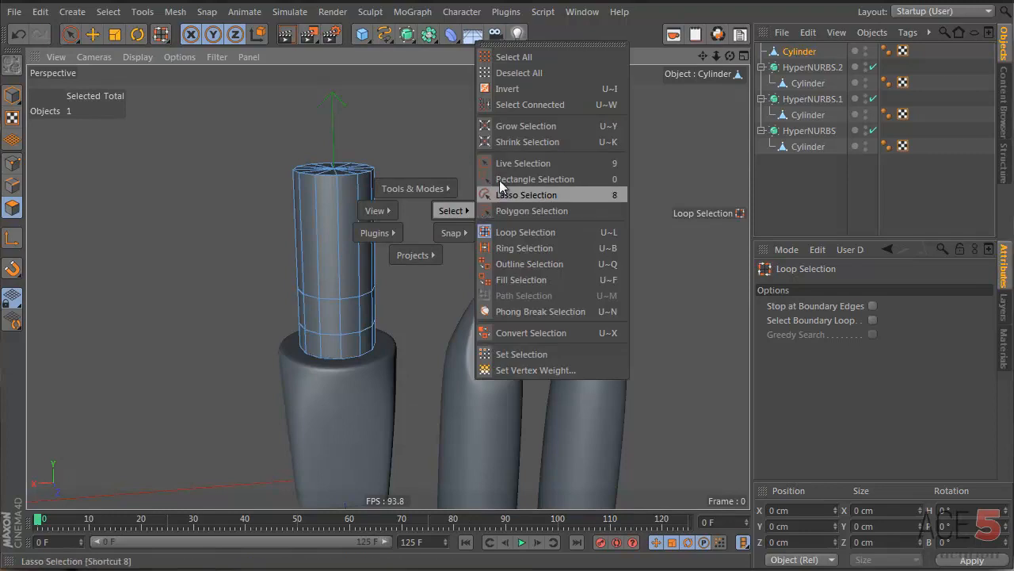
{"action": "left_click", "coordinate": [543, 231]}
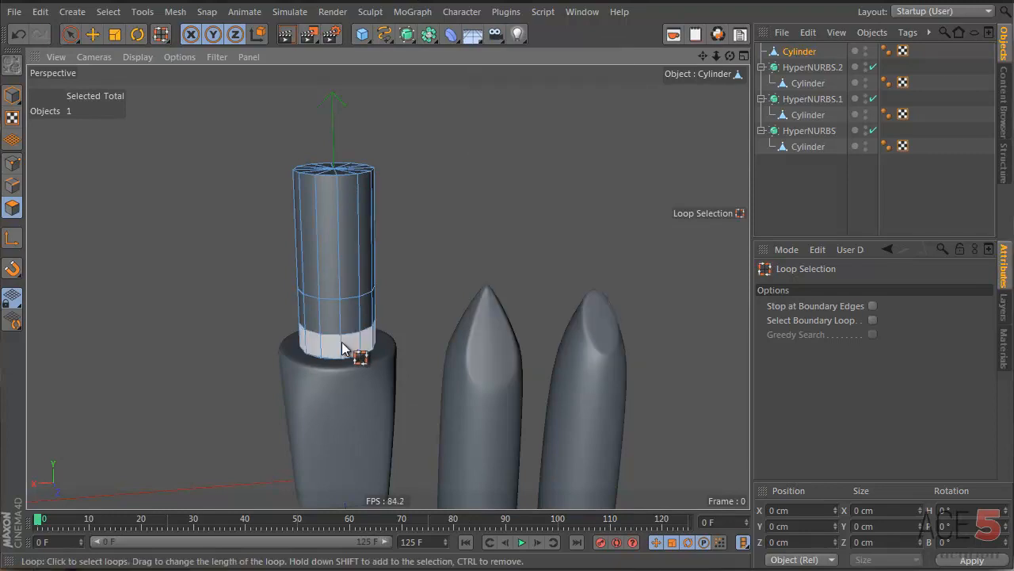
{"action": "left_click", "coordinate": [342, 349]}
{"action": "left_click", "coordinate": [342, 318], "text": "shift"}
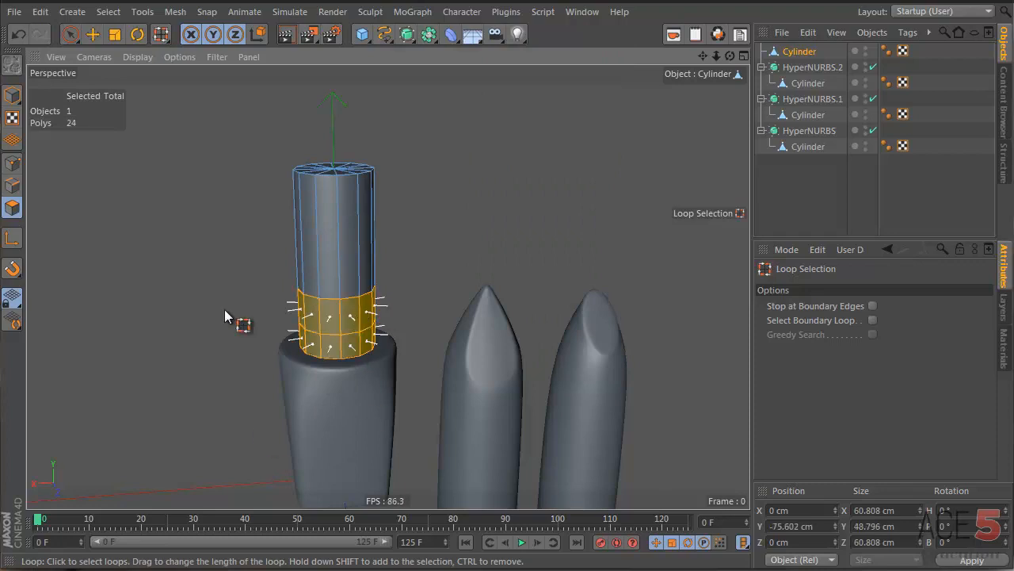
{"action": "scroll", "coordinate": [261, 265], "scroll_direction": "up", "scroll_amount": 2}
{"action": "scroll", "coordinate": [298, 268], "scroll_direction": "up", "scroll_amount": 3}
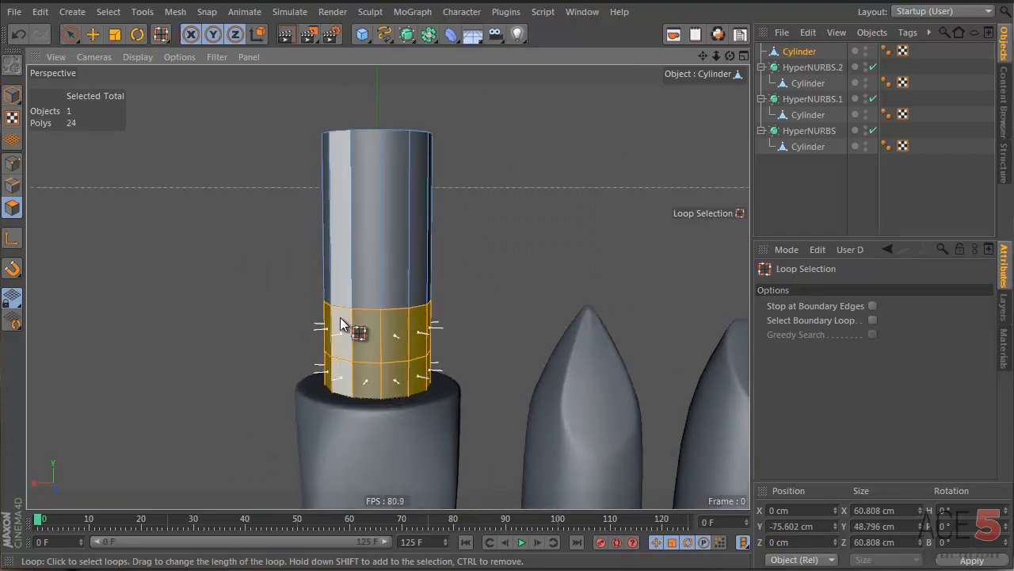
{"action": "key", "text": "d"}
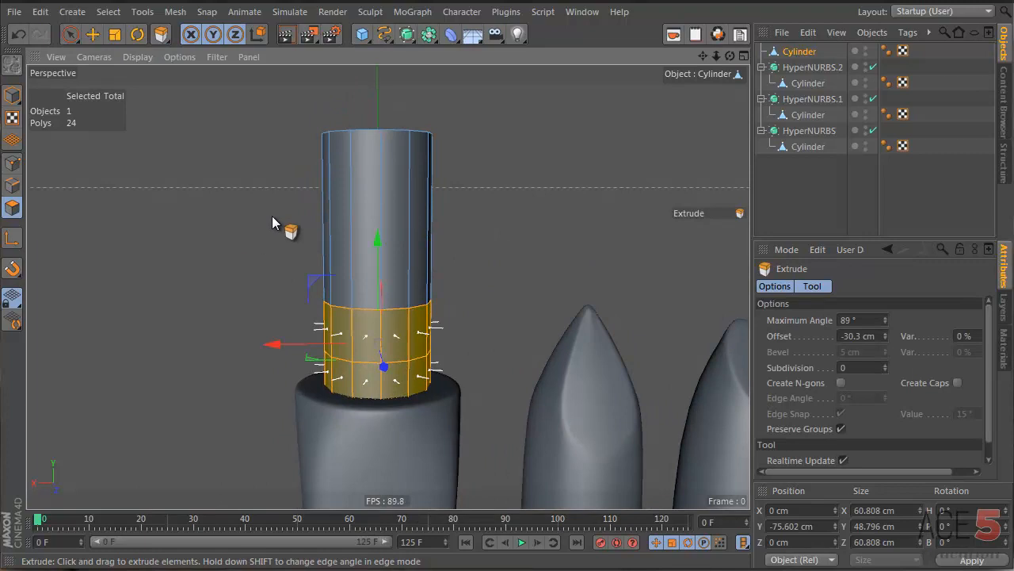
{"action": "right_click", "coordinate": [262, 159]}
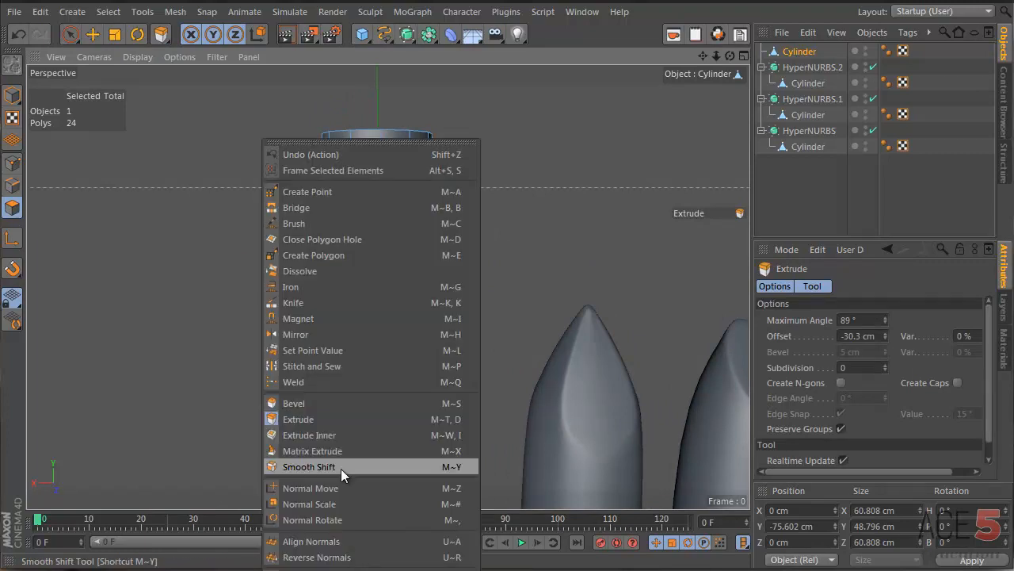
{"action": "left_click", "coordinate": [336, 419]}
{"action": "left_click_drag", "start_coordinate": [247, 212], "coordinate": [641, 350]}
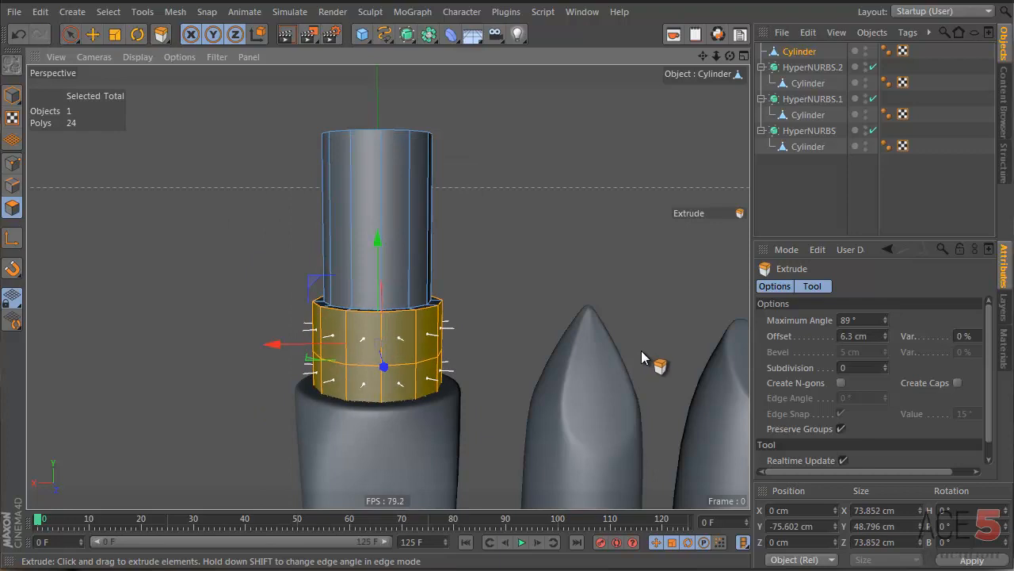
Step: Remove the upper band from the selection and extrude the lowest band outward by about 6.9 cm
{"action": "right_click", "coordinate": [405, 316]}
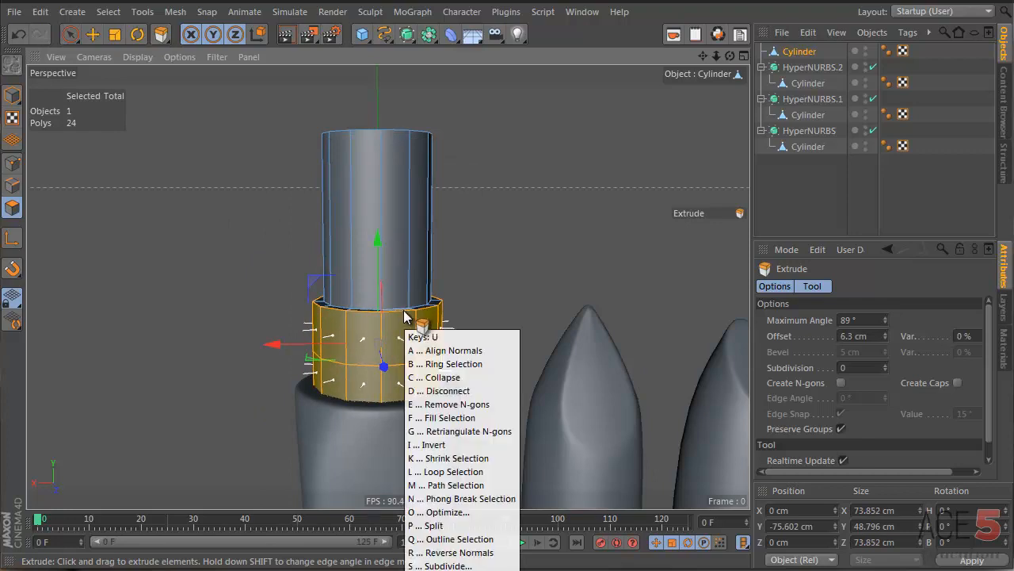
{"action": "left_click", "coordinate": [444, 467]}
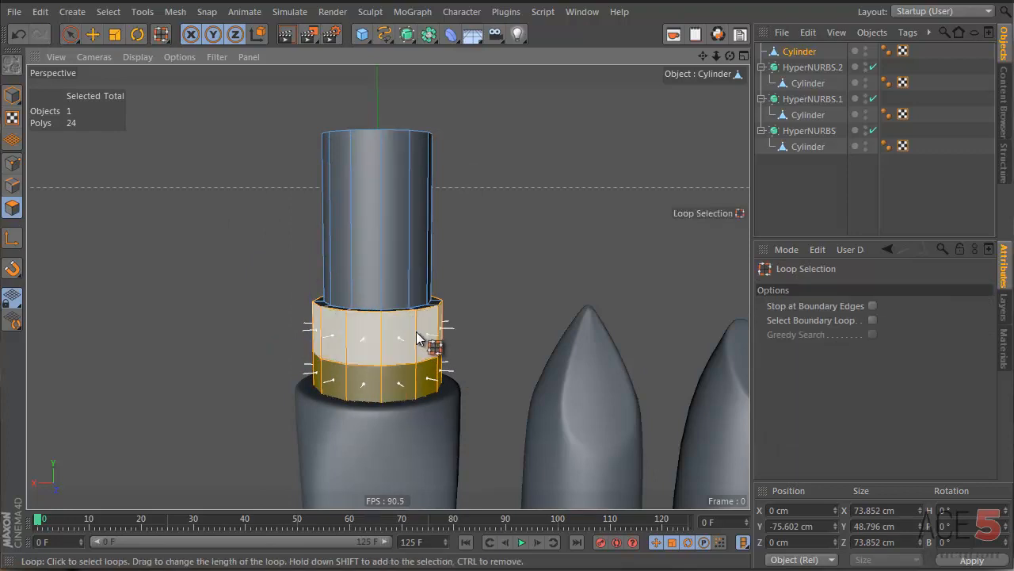
{"action": "left_click", "coordinate": [416, 331], "text": "ctrl"}
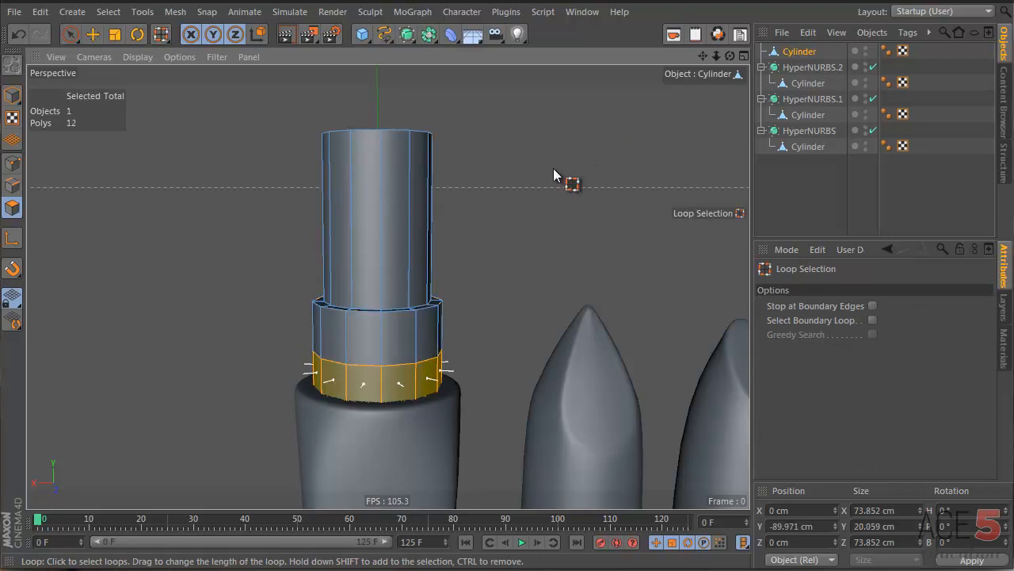
{"action": "key", "text": "d"}
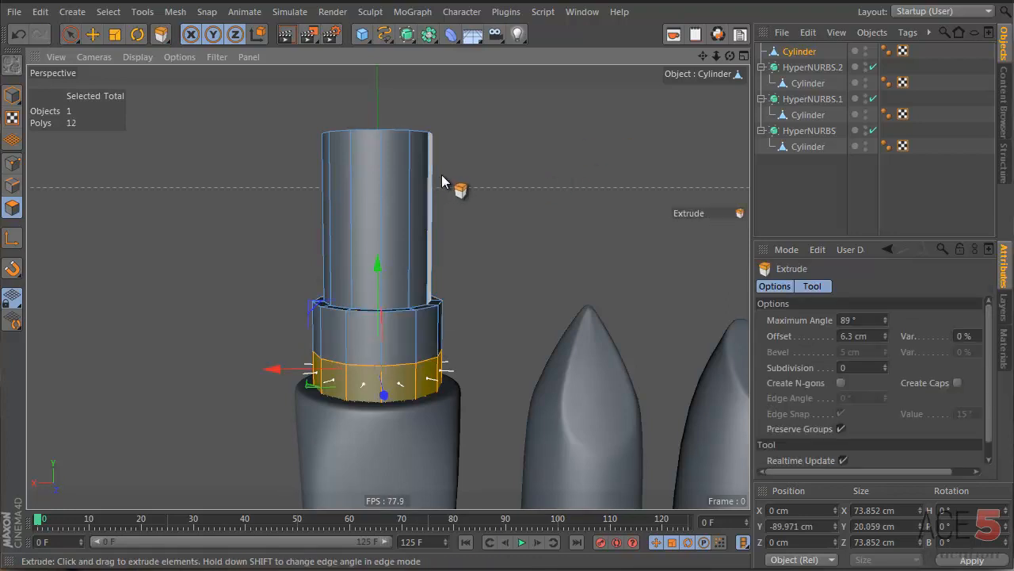
{"action": "left_click_drag", "start_coordinate": [471, 191], "coordinate": [641, 351]}
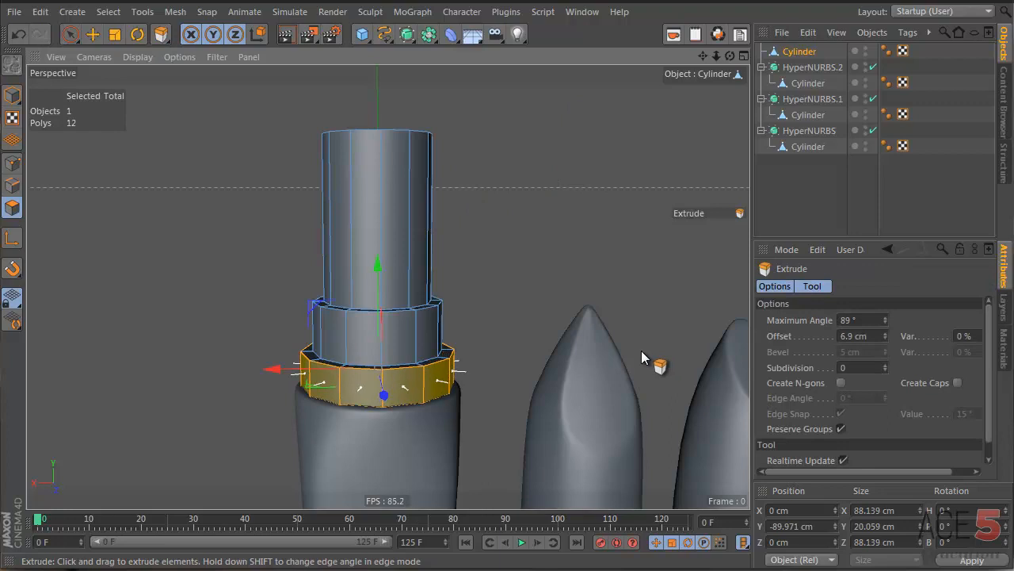
{"action": "left_click_drag", "start_coordinate": [379, 224], "coordinate": [374, 252], "text": "alt"}
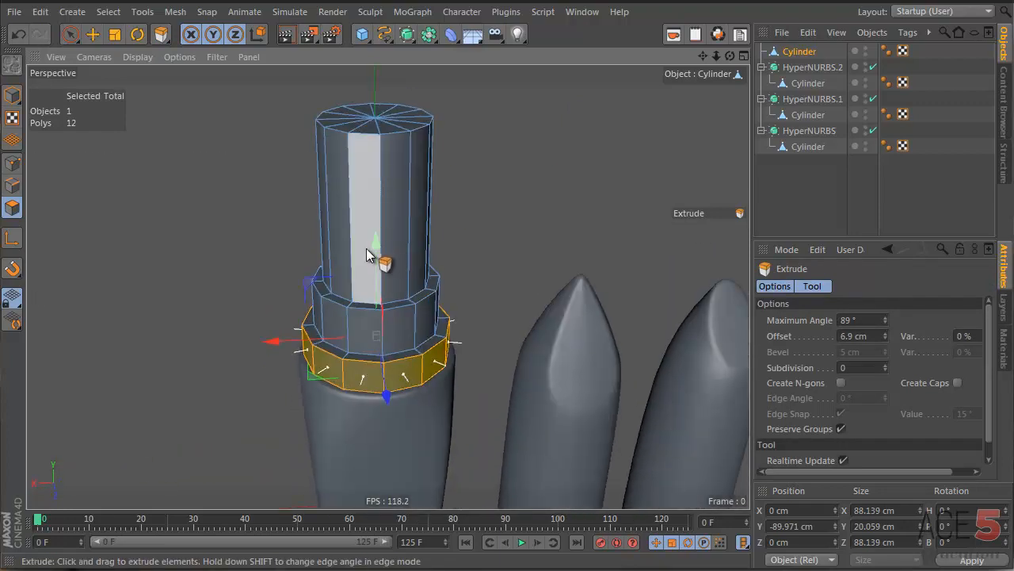
Step: Place the stepped cylinder inside a new HyperNURBS object
{"action": "left_click", "coordinate": [12, 95]}
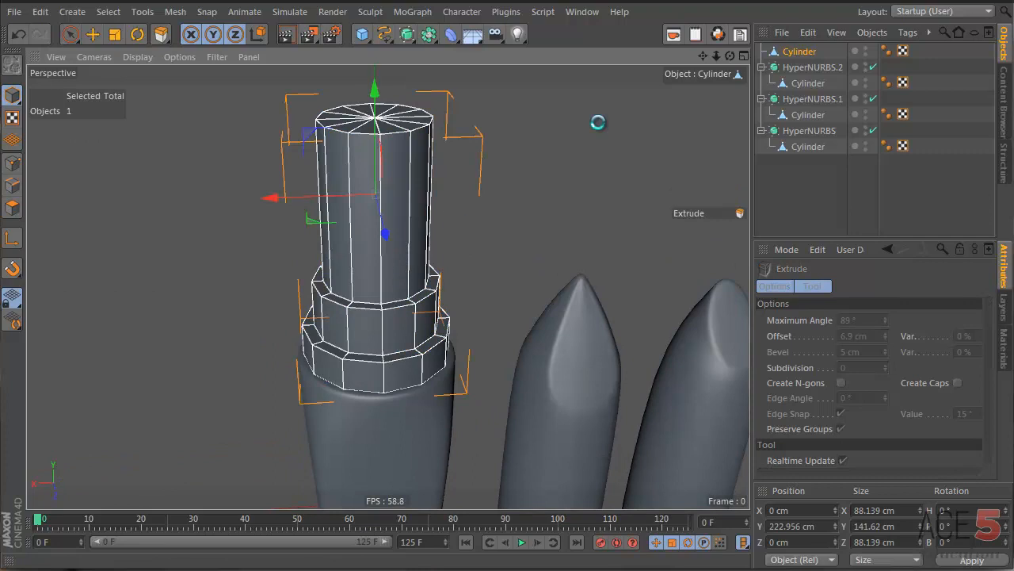
{"action": "left_click", "coordinate": [407, 35], "text": "alt"}
{"action": "left_click", "coordinate": [821, 215]}
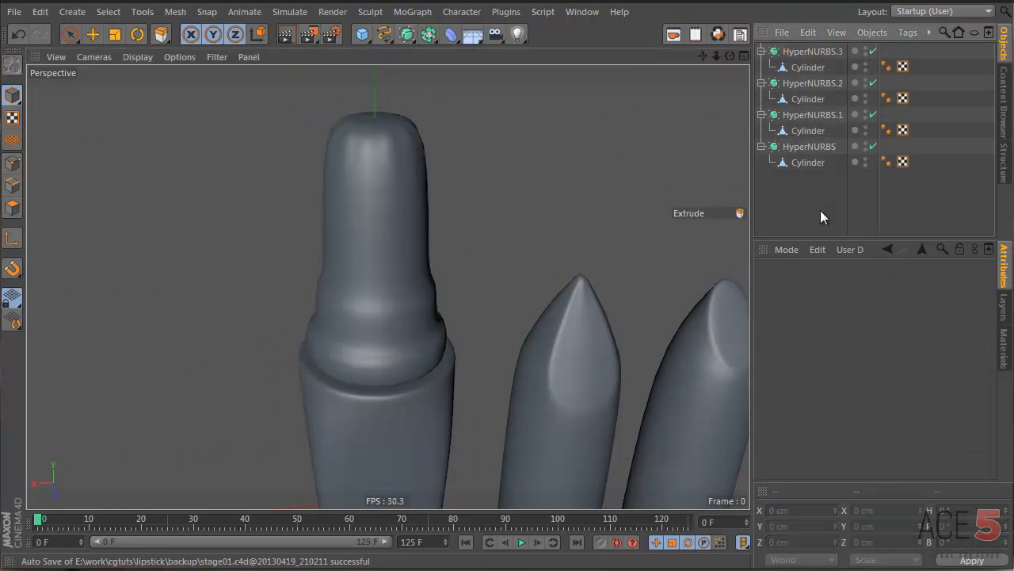
Step: Loop-select the stepped cylinder's three vertical side bands and inner-extrude them with an offset of about 1.9 cm
{"action": "left_click", "coordinate": [799, 67]}
{"action": "scroll", "coordinate": [372, 179], "scroll_direction": "up", "scroll_amount": 3}
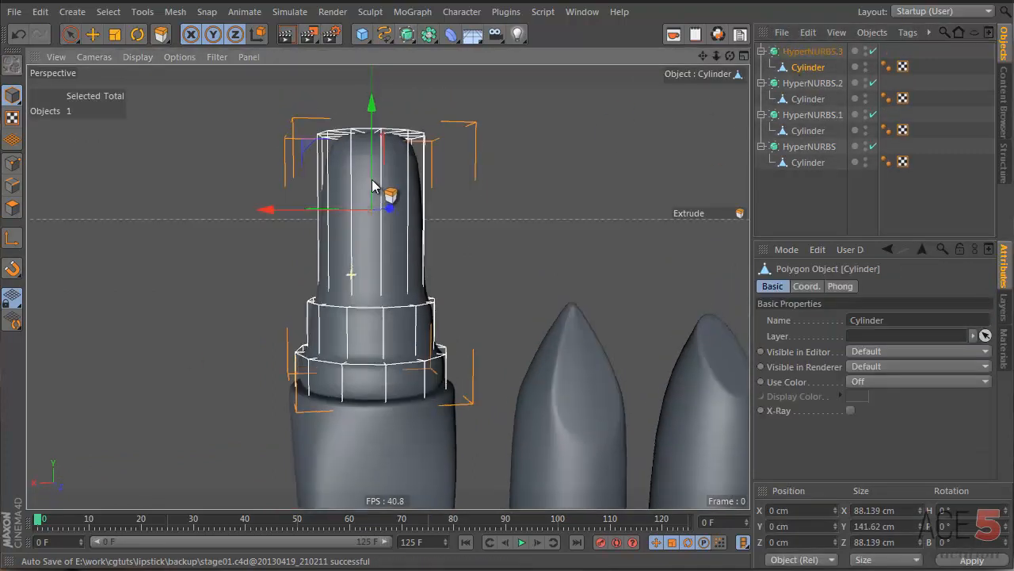
{"action": "key", "text": "Return"}
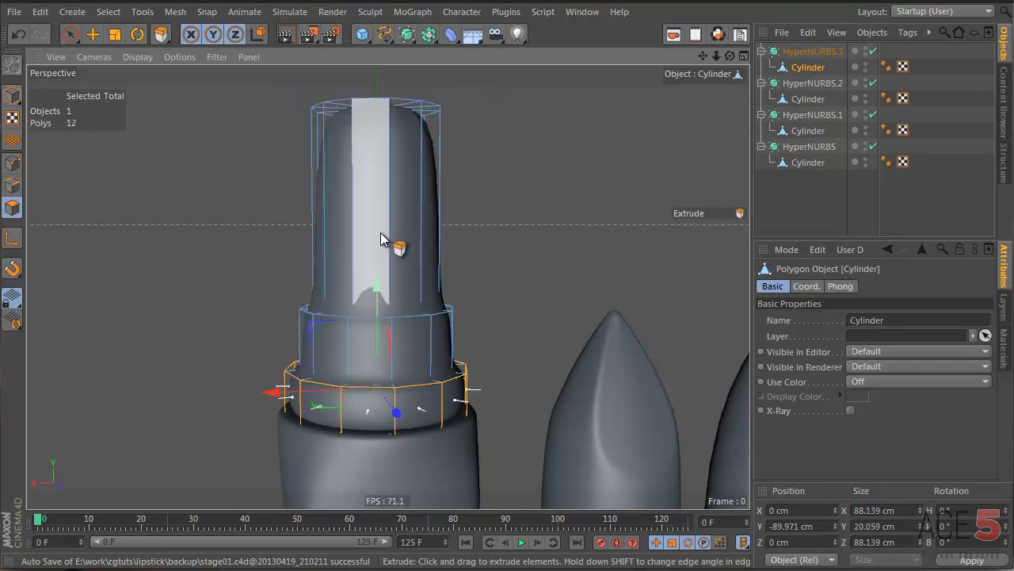
{"action": "key", "text": "u"}
{"action": "key", "text": "l"}
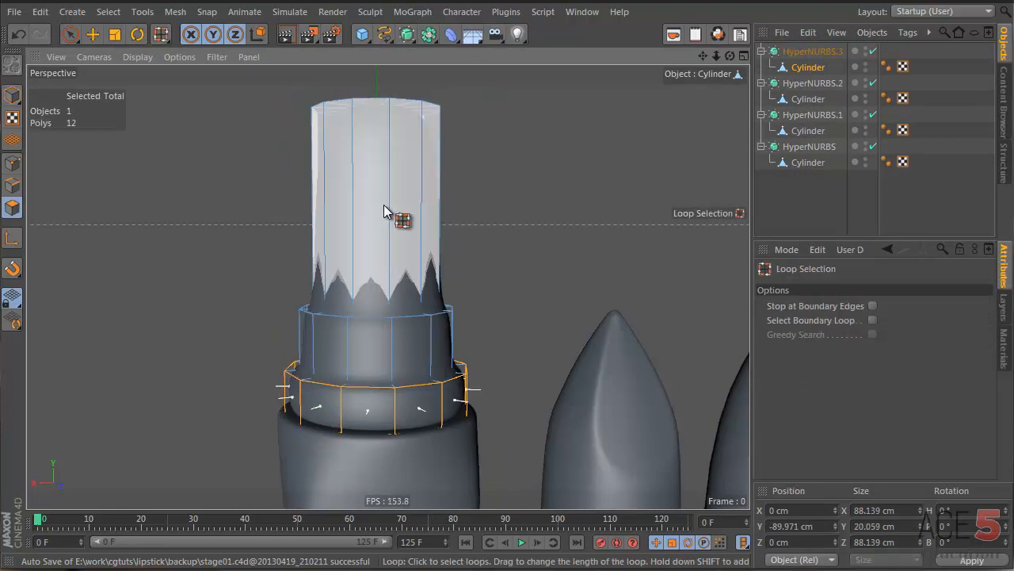
{"action": "left_click", "coordinate": [383, 211]}
{"action": "left_click", "coordinate": [388, 347], "text": "shift"}
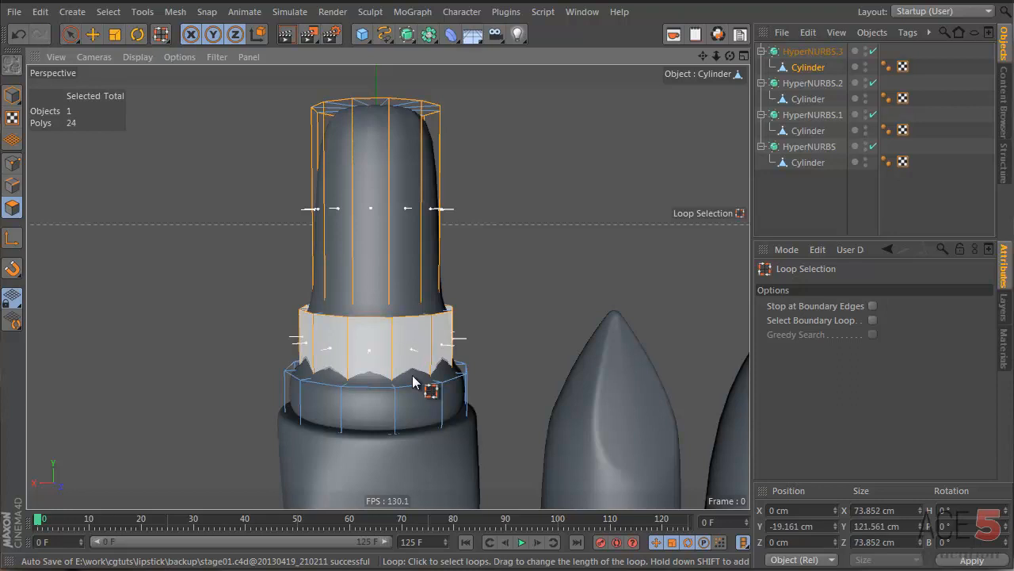
{"action": "left_click", "coordinate": [403, 409], "text": "shift"}
{"action": "left_click_drag", "start_coordinate": [389, 290], "coordinate": [413, 382], "text": "alt"}
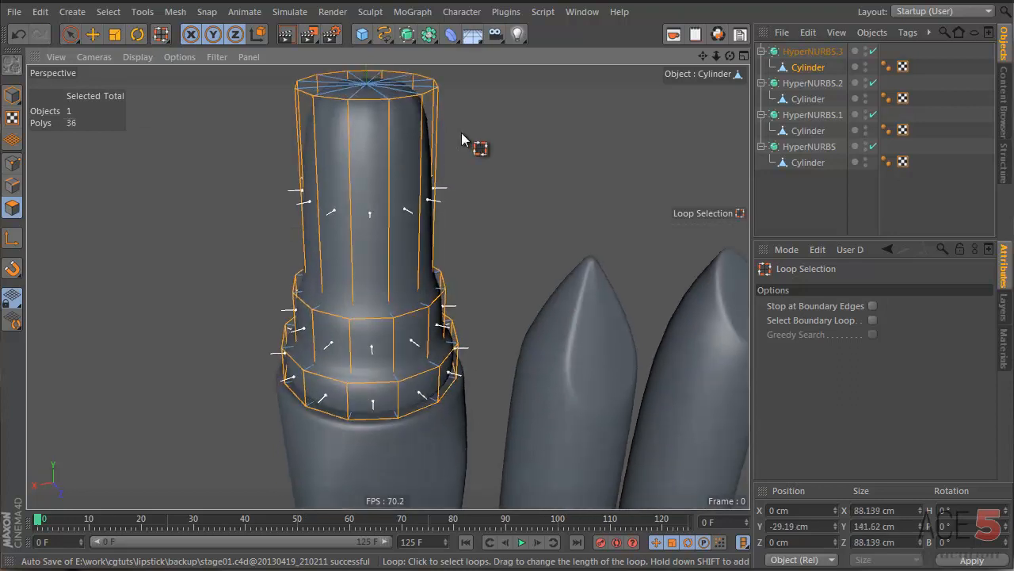
{"action": "key", "text": "i"}
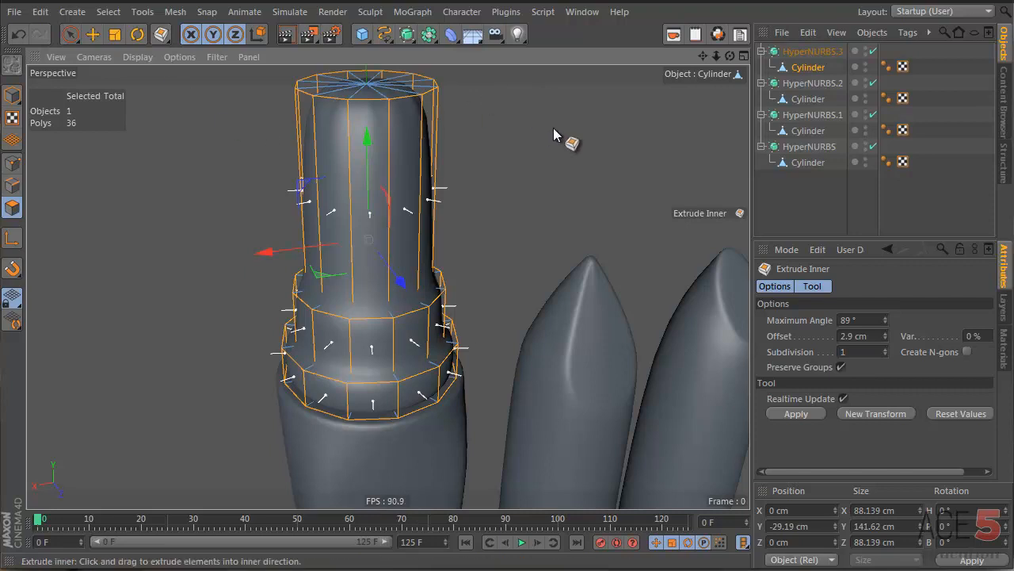
{"action": "left_click_drag", "start_coordinate": [536, 122], "coordinate": [640, 351]}
{"action": "left_click_drag", "start_coordinate": [416, 92], "coordinate": [387, 134], "text": "alt"}
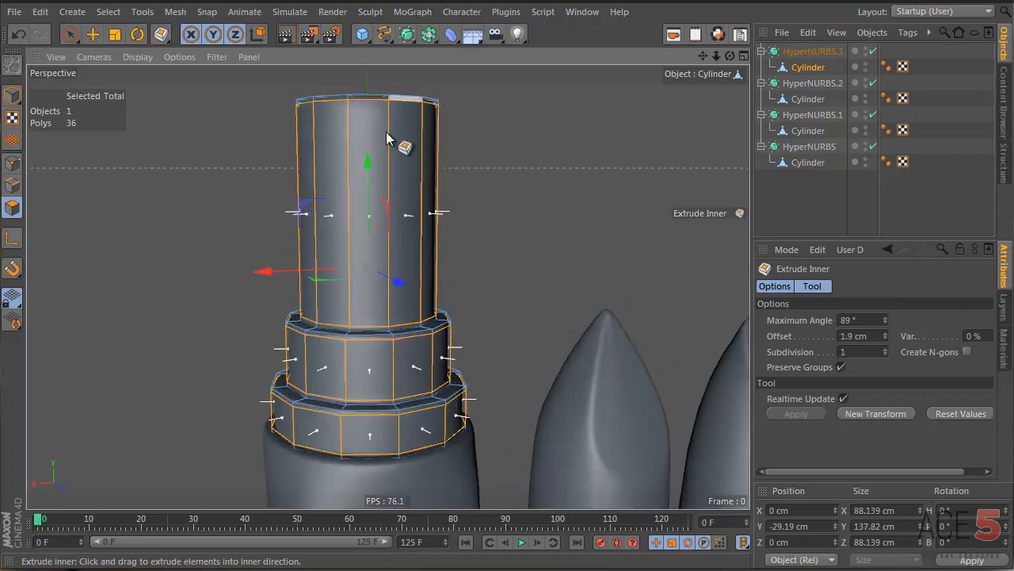
Step: Loop-select the stepped cylinder's two horizontal ledge rings and its top cap polygons
{"action": "right_click_drag", "start_coordinate": [400, 96], "coordinate": [414, 298], "text": "alt"}
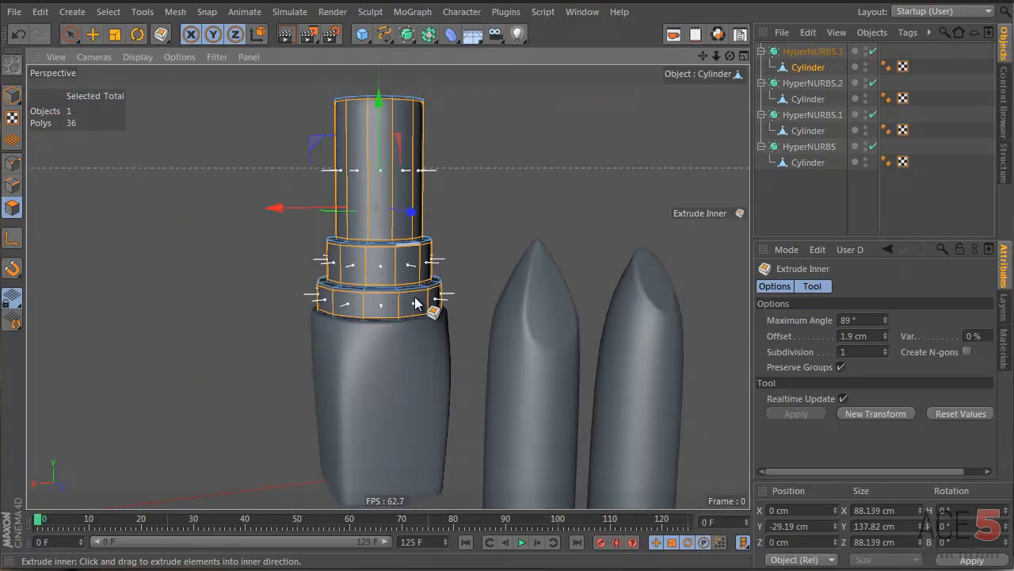
{"action": "middle_click_drag", "start_coordinate": [373, 245], "coordinate": [367, 153], "text": "alt"}
{"action": "left_click_drag", "start_coordinate": [367, 153], "coordinate": [376, 297], "text": "alt"}
{"action": "right_click_drag", "start_coordinate": [362, 132], "coordinate": [442, 125], "text": "alt"}
{"action": "right_click_drag", "start_coordinate": [394, 177], "coordinate": [539, 161], "text": "alt"}
{"action": "left_click_drag", "start_coordinate": [400, 142], "coordinate": [403, 199], "text": "alt"}
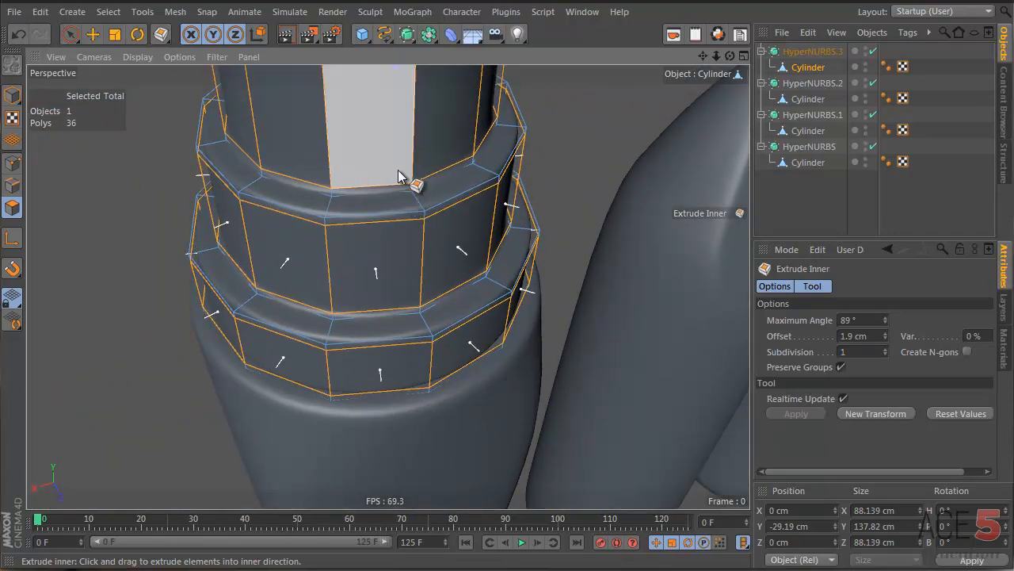
{"action": "key", "text": "u"}
{"action": "key", "text": "l"}
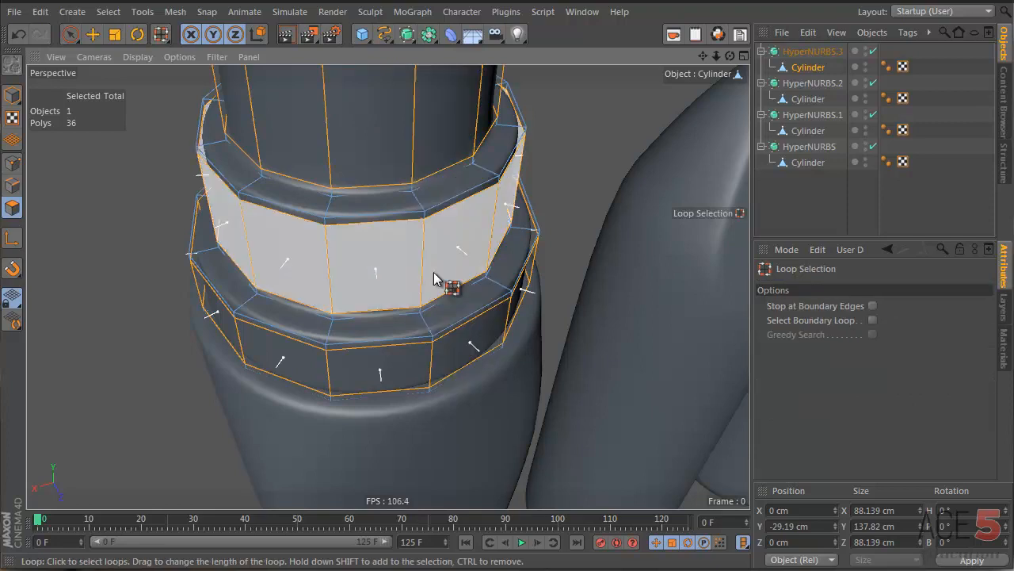
{"action": "left_click", "coordinate": [424, 319]}
{"action": "middle_click_drag", "start_coordinate": [385, 215], "coordinate": [398, 325], "text": "alt"}
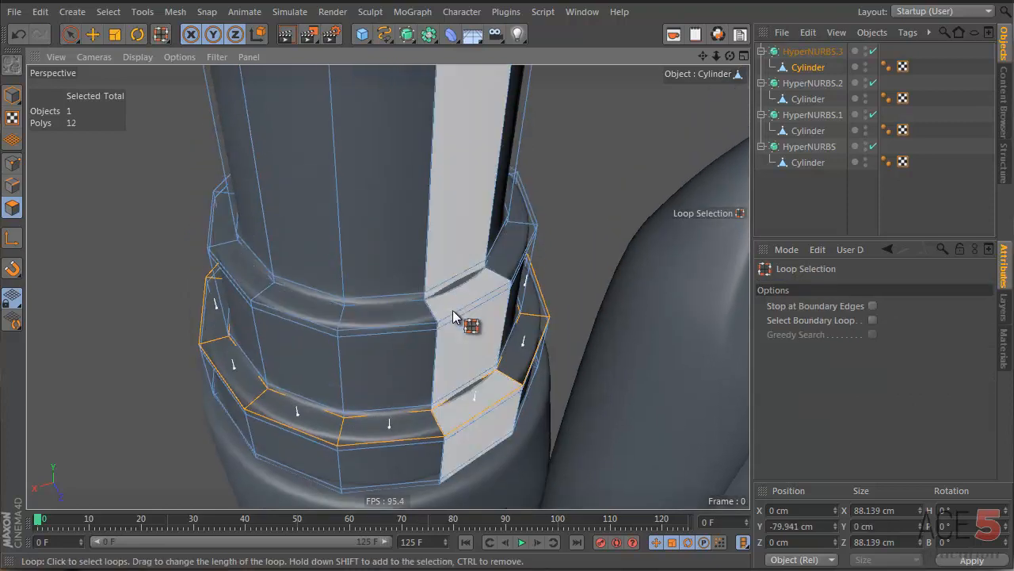
{"action": "left_click", "coordinate": [431, 310], "text": "shift"}
{"action": "middle_click_drag", "start_coordinate": [423, 283], "coordinate": [379, 384], "text": "alt"}
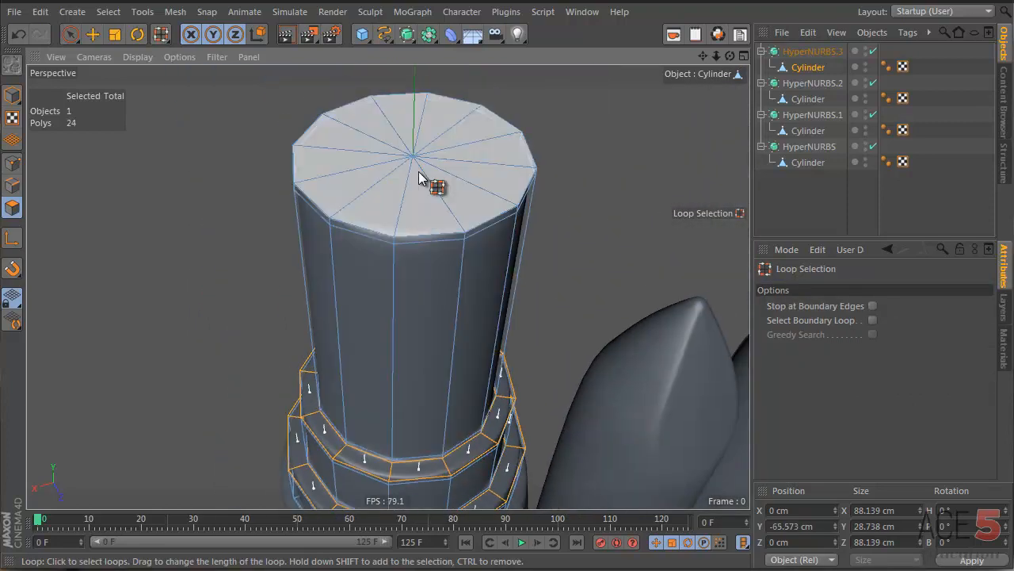
{"action": "left_click", "coordinate": [423, 176], "text": "shift"}
{"action": "middle_click_drag", "start_coordinate": [462, 385], "coordinate": [491, 294], "text": "alt"}
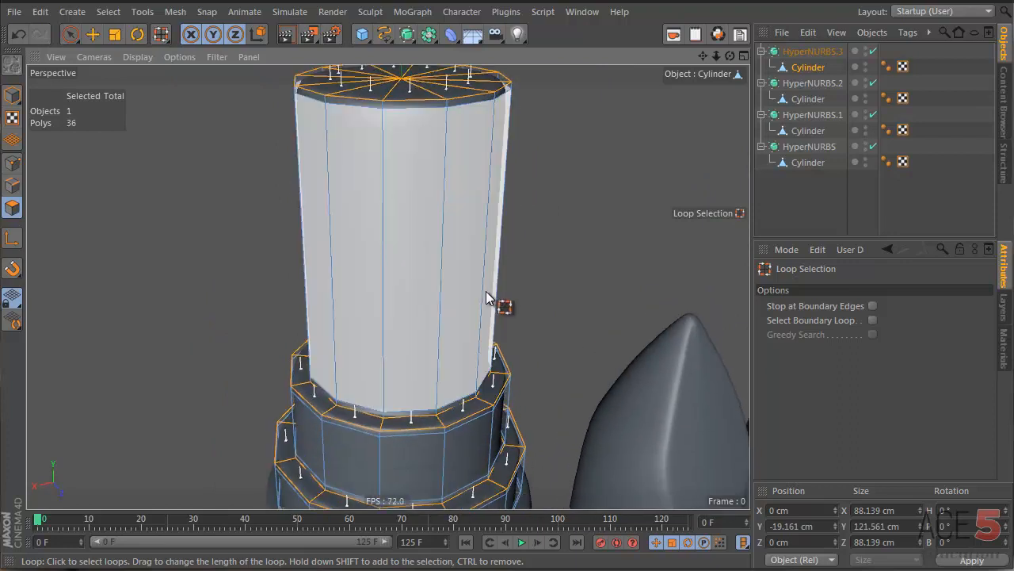
Step: Inner-extrude the selected ledges and top cap with an offset of about 2.2 cm and deselect all objects
{"action": "key", "text": "i"}
{"action": "left_click_drag", "start_coordinate": [641, 351], "coordinate": [642, 352]}
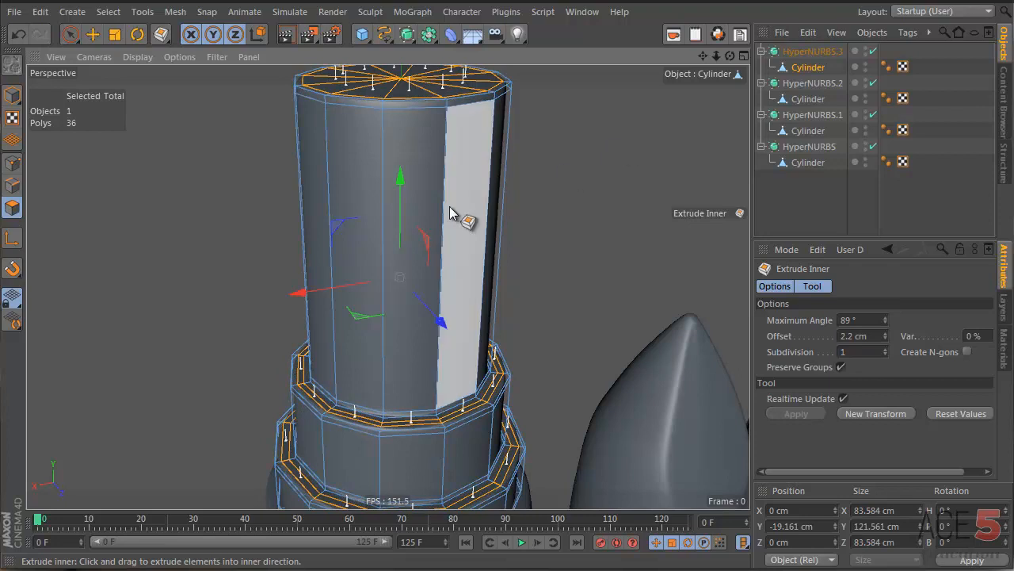
{"action": "left_click", "coordinate": [797, 194]}
{"action": "left_click_drag", "start_coordinate": [380, 407], "coordinate": [389, 377], "text": "alt"}
{"action": "scroll", "coordinate": [408, 436], "scroll_direction": "down", "scroll_amount": 5}
{"action": "left_click_drag", "start_coordinate": [408, 436], "coordinate": [318, 382], "text": "alt"}
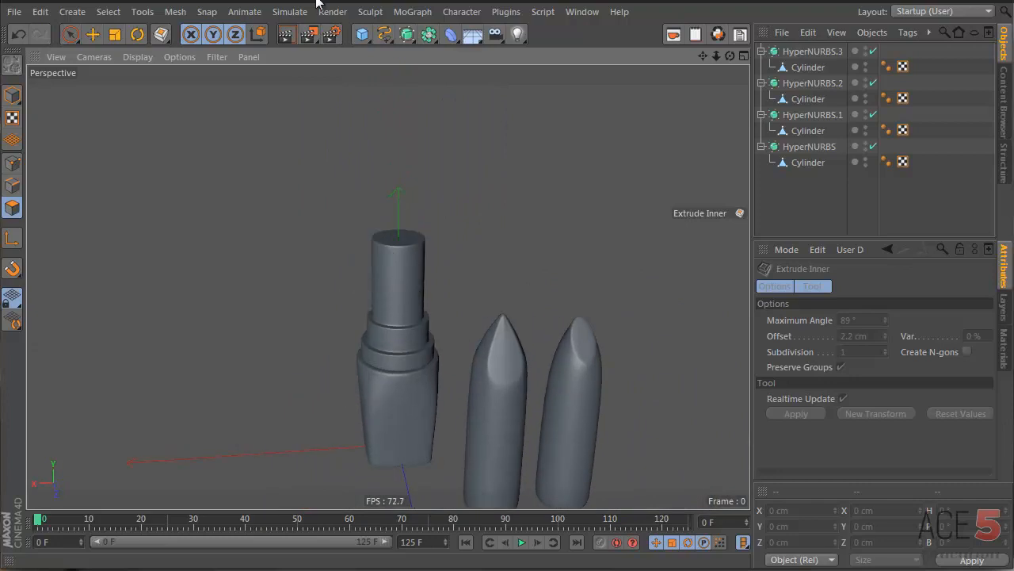
Step: Select the faceted bullet HyperNURBS.1 and run Reset PSR on it to place it at the origin
{"action": "left_click", "coordinate": [810, 119]}
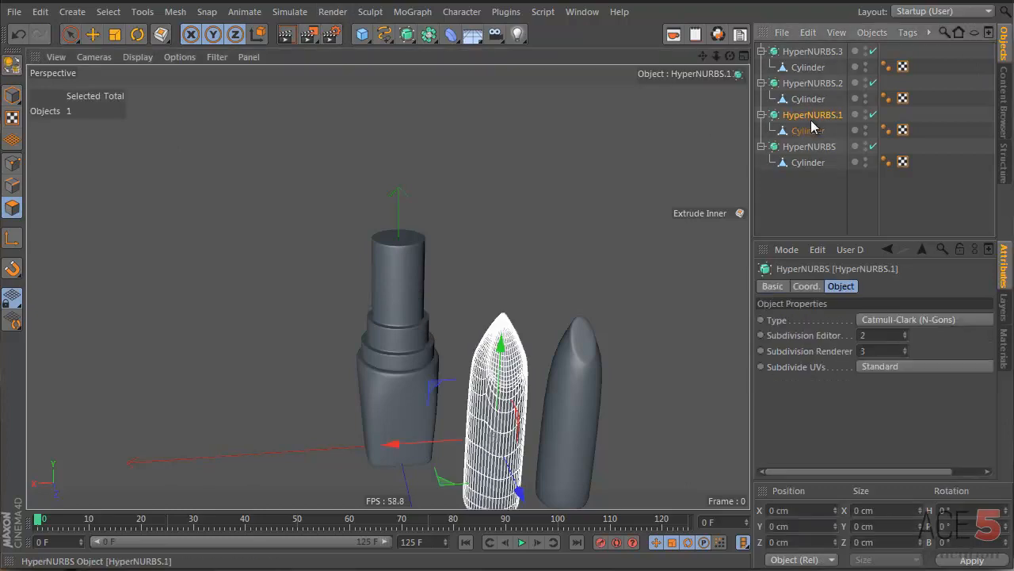
{"action": "left_click_drag", "start_coordinate": [508, 368], "coordinate": [421, 273], "text": "alt"}
{"action": "key", "text": "e"}
{"action": "left_click_drag", "start_coordinate": [436, 389], "coordinate": [334, 151]}
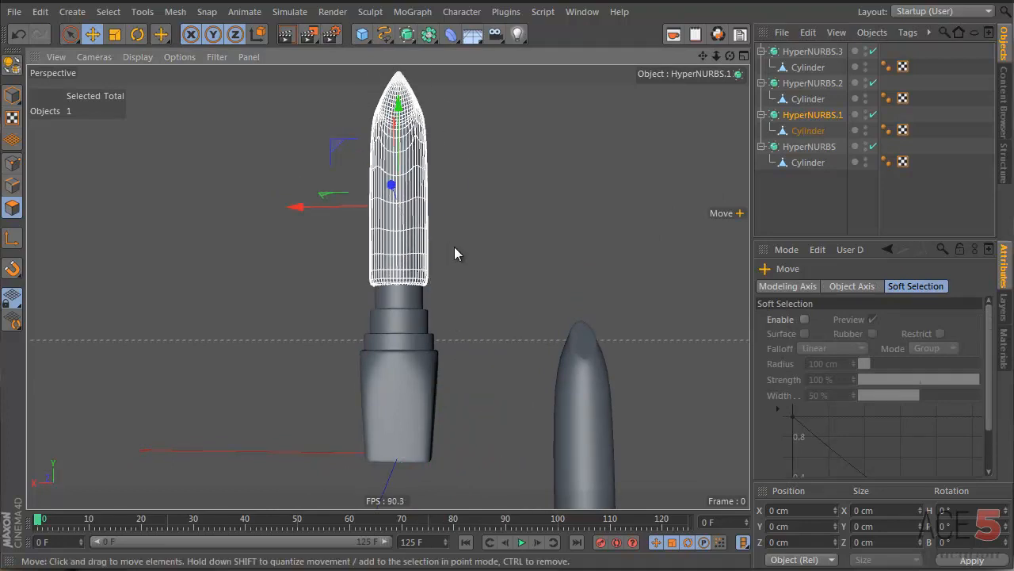
{"action": "key", "text": "q"}
{"action": "key", "text": "5"}
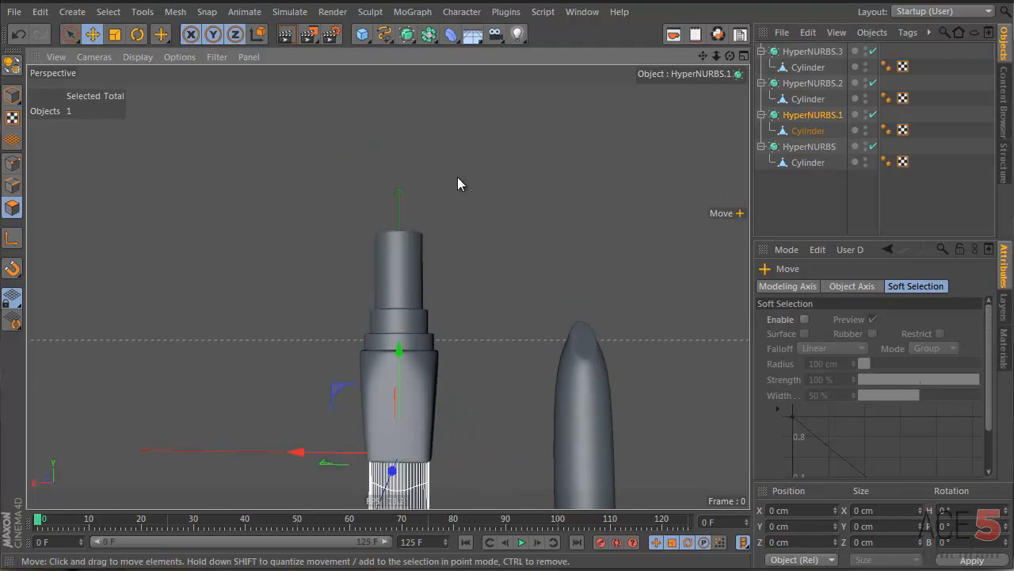
{"action": "key", "text": "shift+c"}
{"action": "type", "text": "rese"}
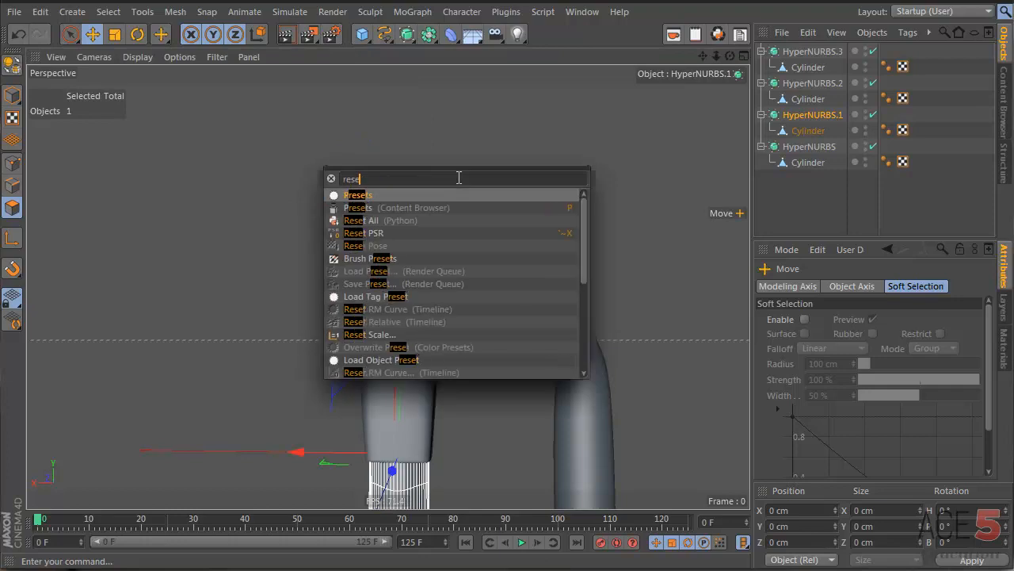
{"action": "type", "text": "t psr"}
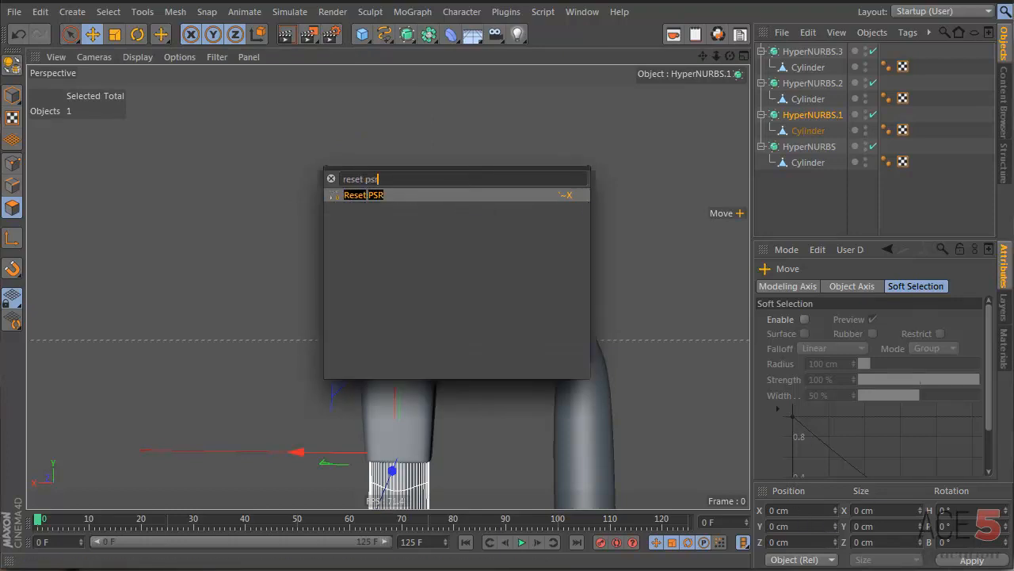
{"action": "key", "text": "Return"}
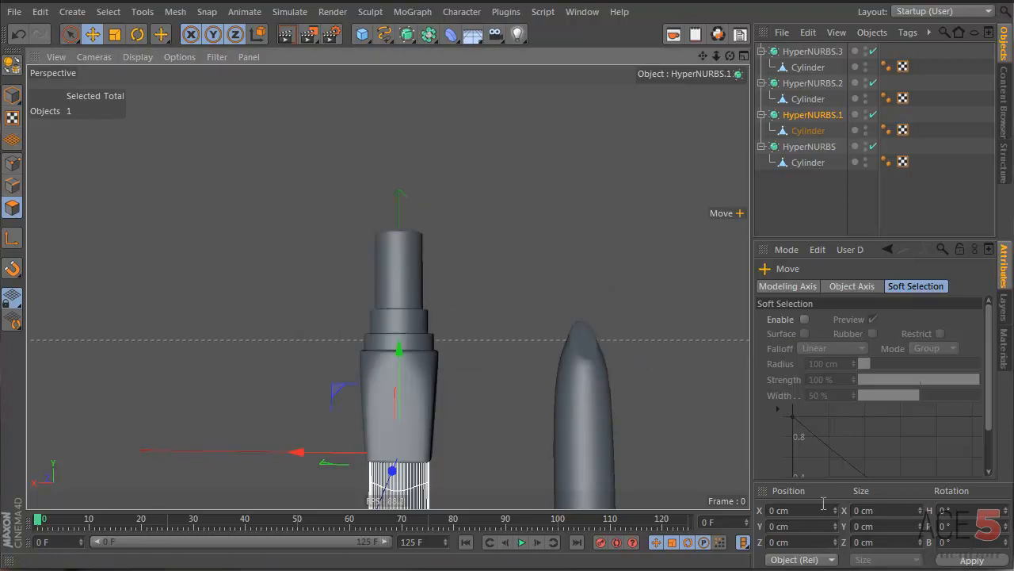
{"action": "left_click", "coordinate": [802, 513]}
{"action": "left_click", "coordinate": [805, 542]}
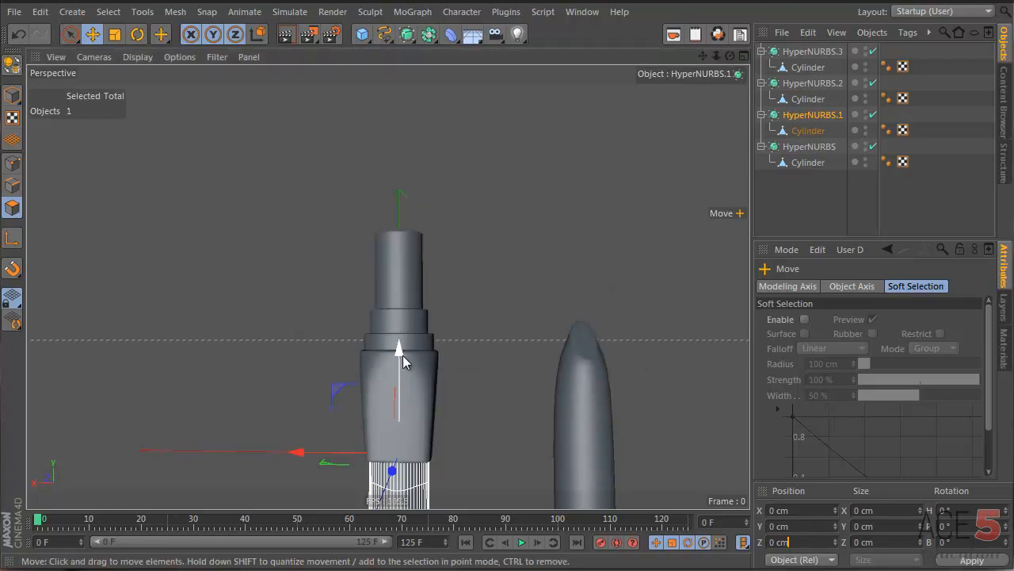
Step: Raise the HyperNURBS.1 bullet along the Y axis and scale it down so it fits inside the metal tube
{"action": "left_click_drag", "start_coordinate": [401, 355], "coordinate": [390, 125]}
{"action": "left_click_drag", "start_coordinate": [390, 201], "coordinate": [583, 313], "text": "alt"}
{"action": "right_click_drag", "start_coordinate": [382, 234], "coordinate": [584, 212], "text": "alt"}
{"action": "key", "text": "t"}
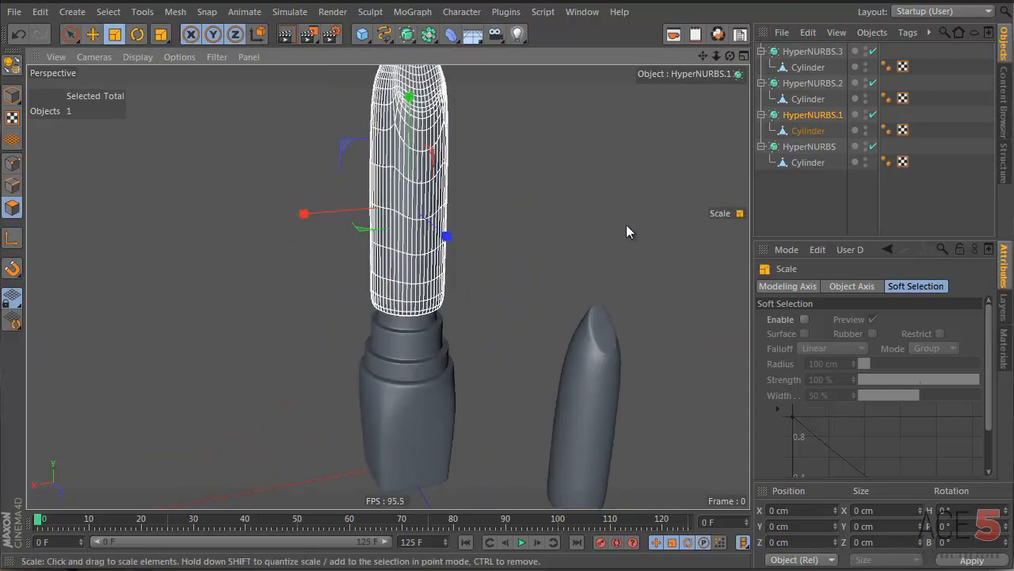
{"action": "left_click_drag", "start_coordinate": [507, 176], "coordinate": [324, 188]}
{"action": "left_click_drag", "start_coordinate": [457, 351], "coordinate": [386, 277], "text": "alt"}
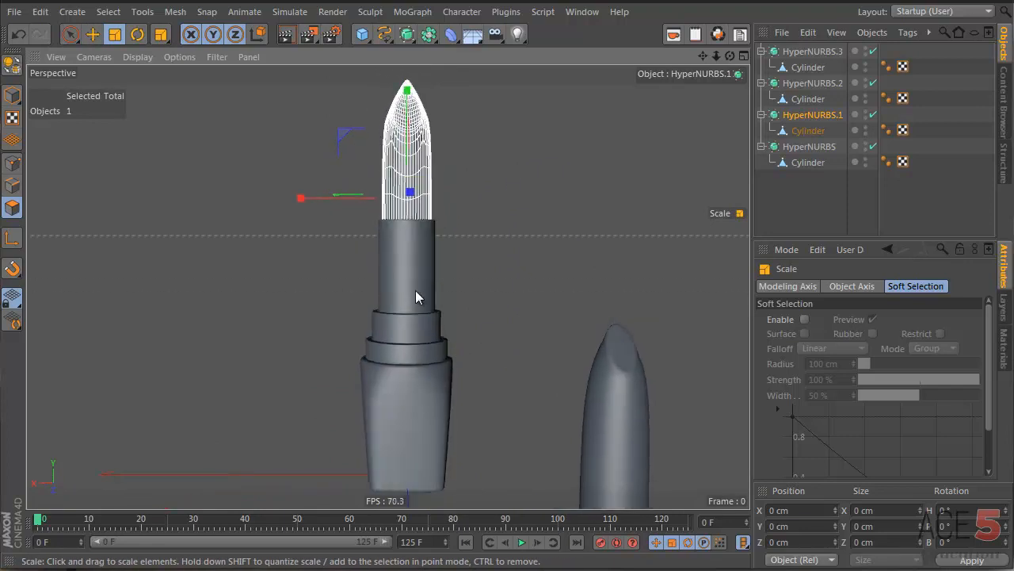
{"action": "right_click_drag", "start_coordinate": [418, 297], "coordinate": [394, 270], "text": "alt"}
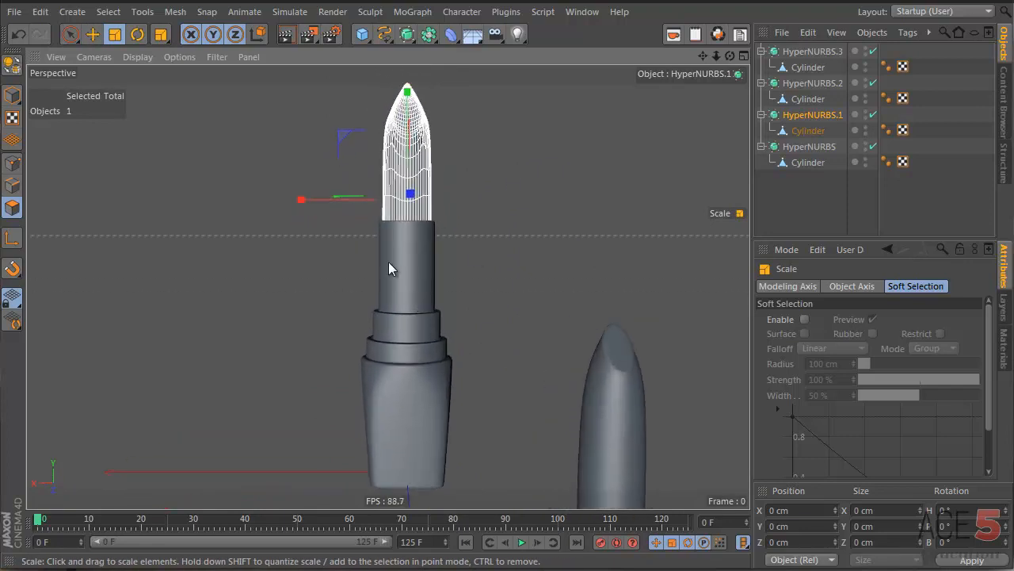
Step: Shorten the narrow upper section of the stepped tube by lowering its top points
{"action": "left_click", "coordinate": [384, 259]}
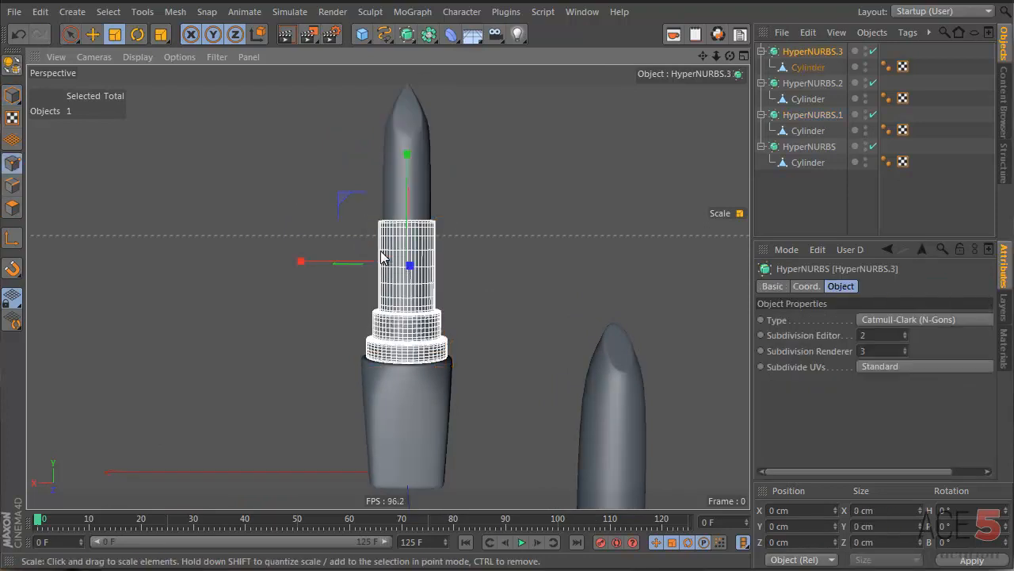
{"action": "key", "text": "e"}
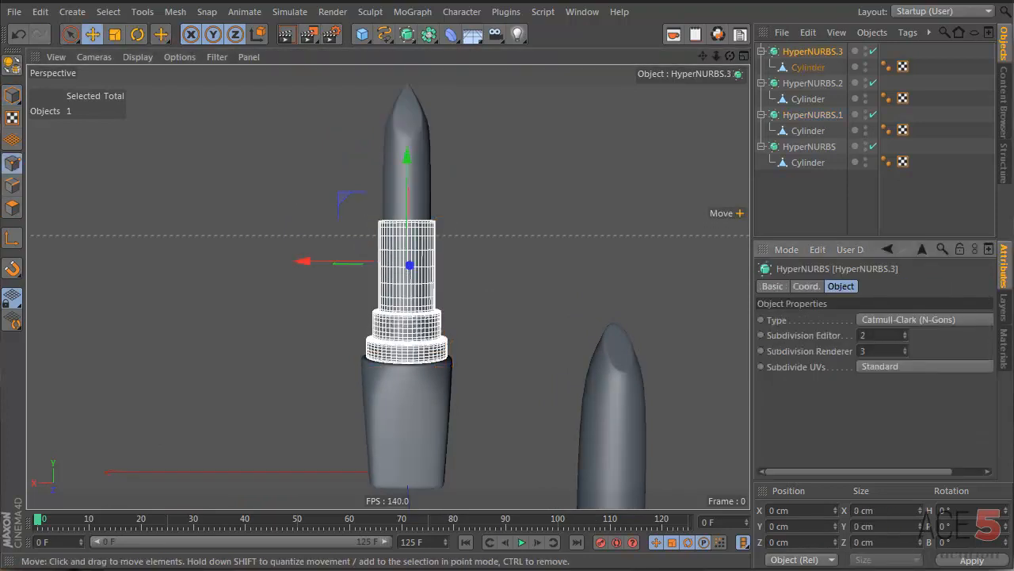
{"action": "left_click", "coordinate": [12, 96]}
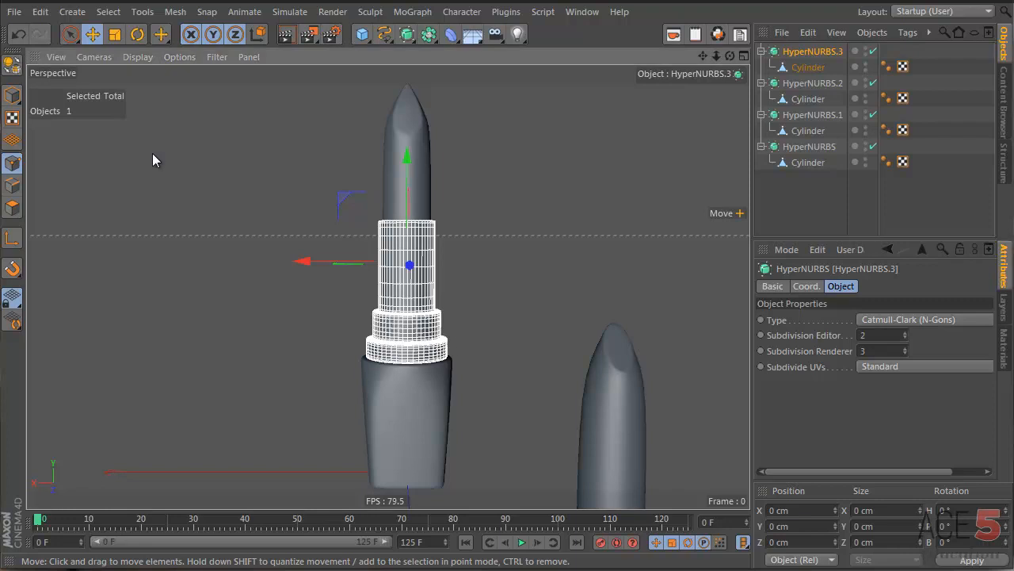
{"action": "left_click", "coordinate": [808, 67]}
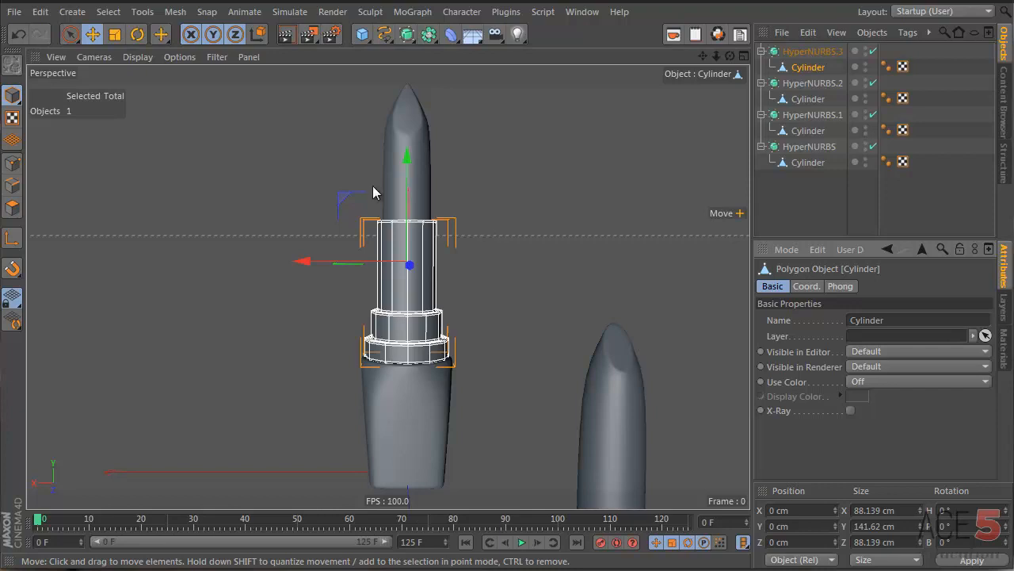
{"action": "key", "text": "Return"}
{"action": "left_click_drag", "start_coordinate": [406, 133], "coordinate": [371, 228]}
{"action": "left_click_drag", "start_coordinate": [412, 189], "coordinate": [497, 189]}
{"action": "left_click", "coordinate": [497, 189]}
{"action": "left_click_drag", "start_coordinate": [536, 277], "coordinate": [376, 245], "text": "alt"}
Step: Scale the bullet down to about 45 cm wide and 170 cm tall, checking its proportions against the splash.png reference
{"action": "key", "text": "alt+Tab"}
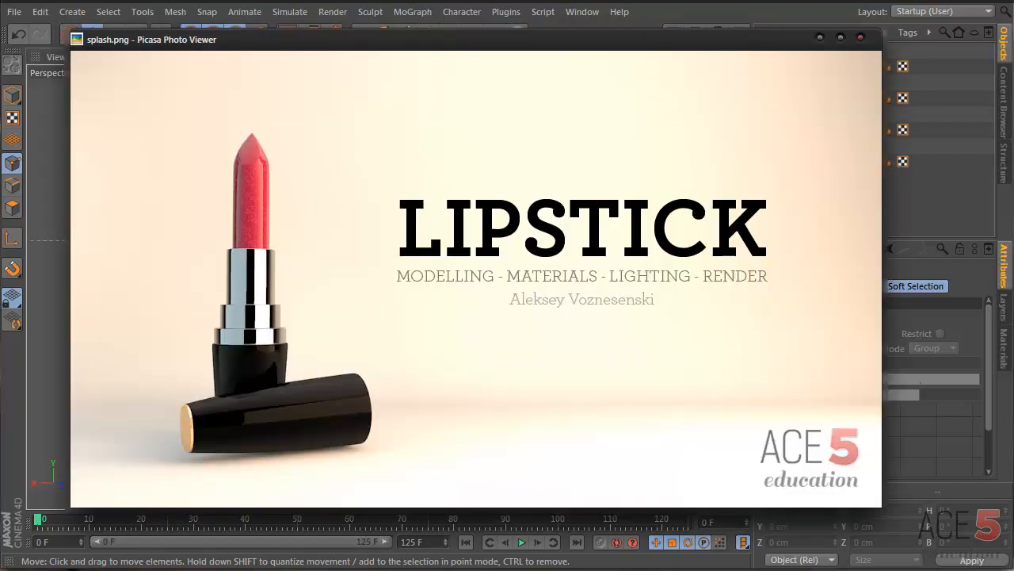
{"action": "key", "text": "alt+Tab"}
{"action": "left_click", "coordinate": [361, 188]}
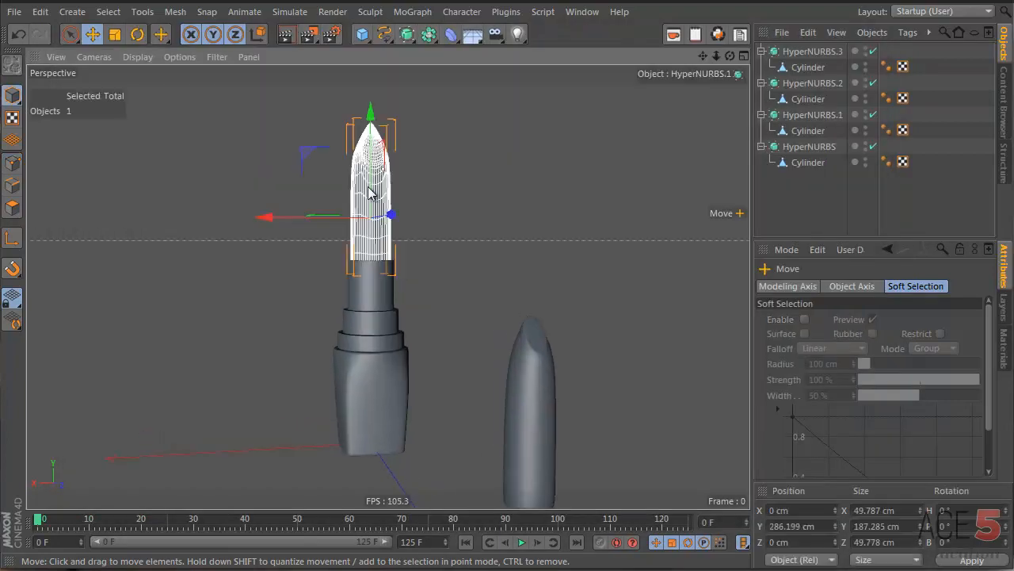
{"action": "key", "text": "t"}
{"action": "left_click_drag", "start_coordinate": [508, 198], "coordinate": [474, 185]}
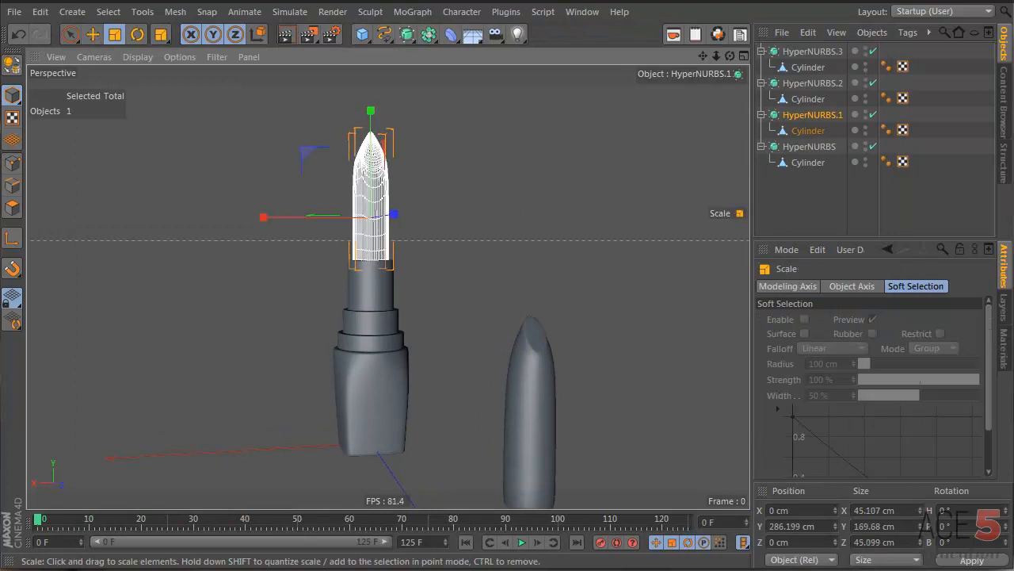
{"action": "key", "text": "alt+Tab"}
{"action": "key", "text": "alt+Tab"}
{"action": "left_click_drag", "start_coordinate": [370, 313], "coordinate": [507, 295], "text": "alt"}
{"action": "left_click", "coordinate": [763, 204]}
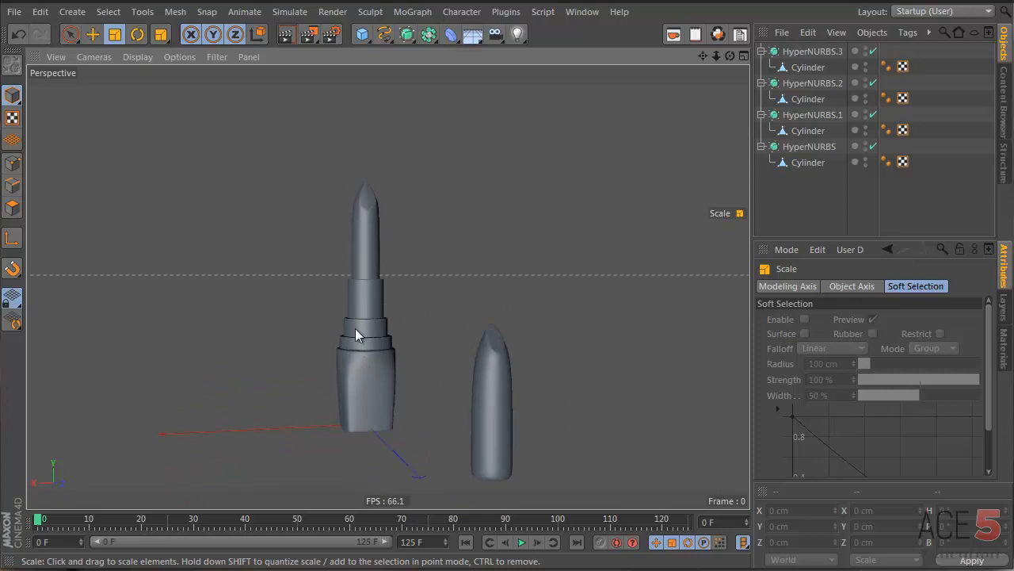
Step: Duplicate the tapered base object HyperNURBS.2 in place
{"action": "right_click_drag", "start_coordinate": [361, 352], "coordinate": [419, 353], "text": "alt"}
{"action": "left_click", "coordinate": [365, 384]}
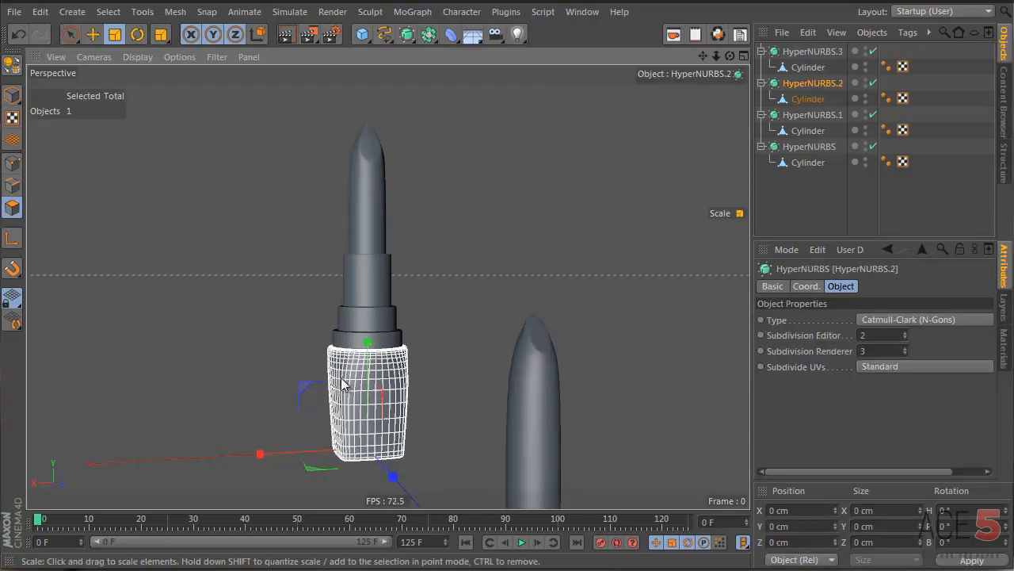
{"action": "key", "text": "ctrl+v"}
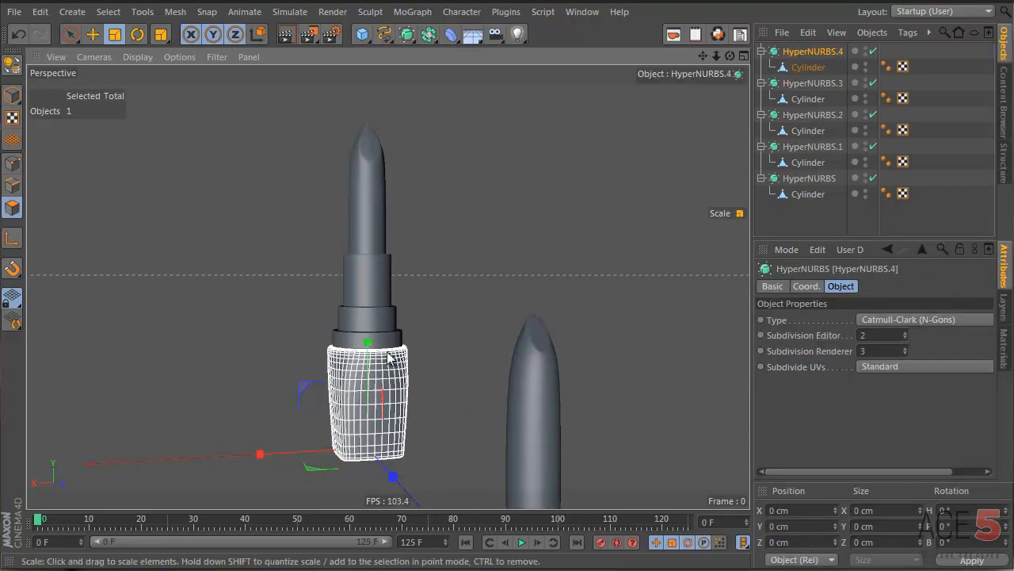
Step: Rotate the base copy by -180° about its bank axis and move it up so it rests upside down on the base
{"action": "key", "text": "r"}
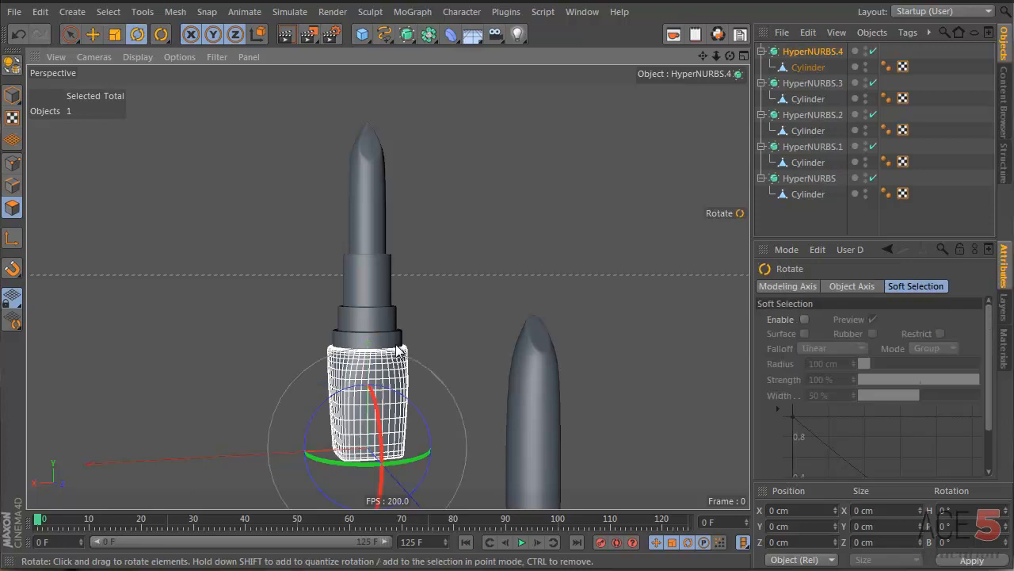
{"action": "left_click_drag", "start_coordinate": [401, 349], "coordinate": [640, 359]}
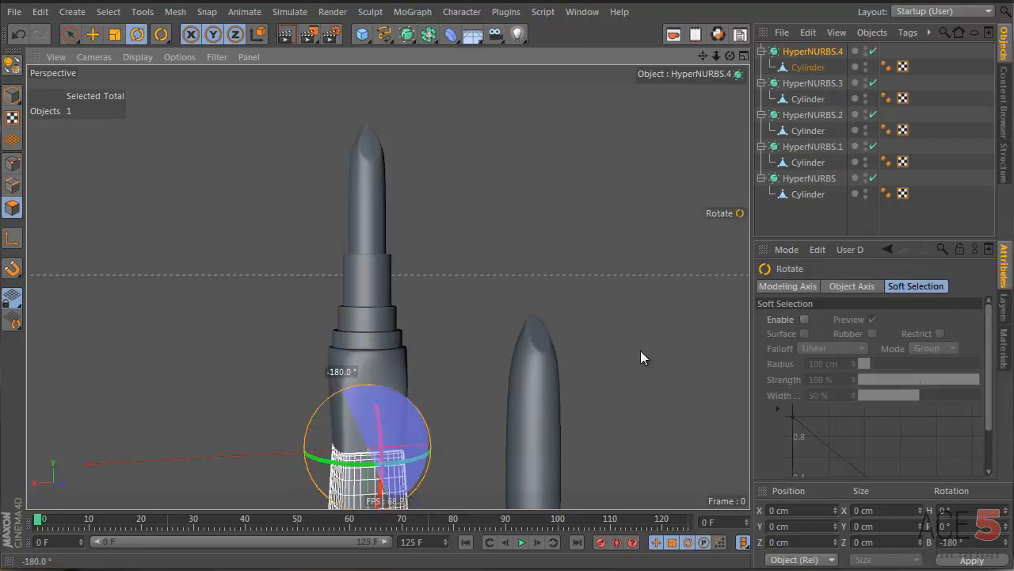
{"action": "key", "text": "ctrl+z"}
{"action": "key", "text": "e"}
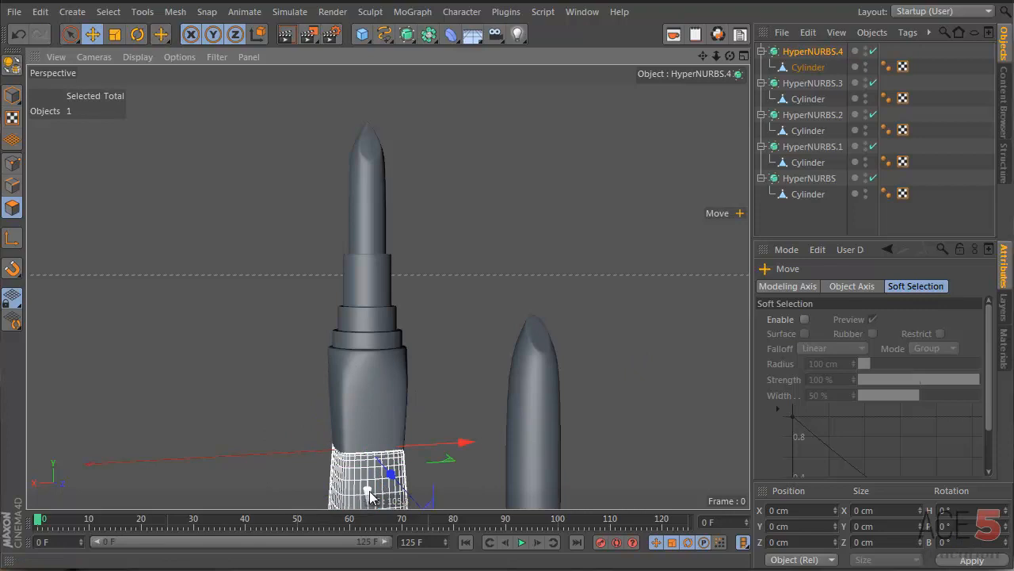
{"action": "left_click_drag", "start_coordinate": [371, 496], "coordinate": [376, 288]}
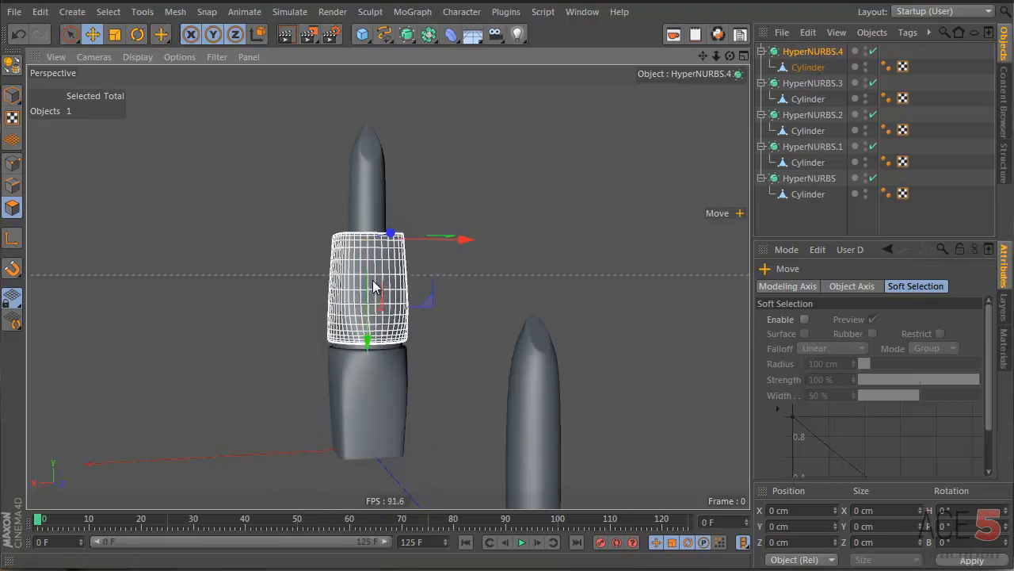
Step: Select the upper points of the flipped copy's cylinder and raise them by about 154 cm
{"action": "left_click", "coordinate": [11, 95]}
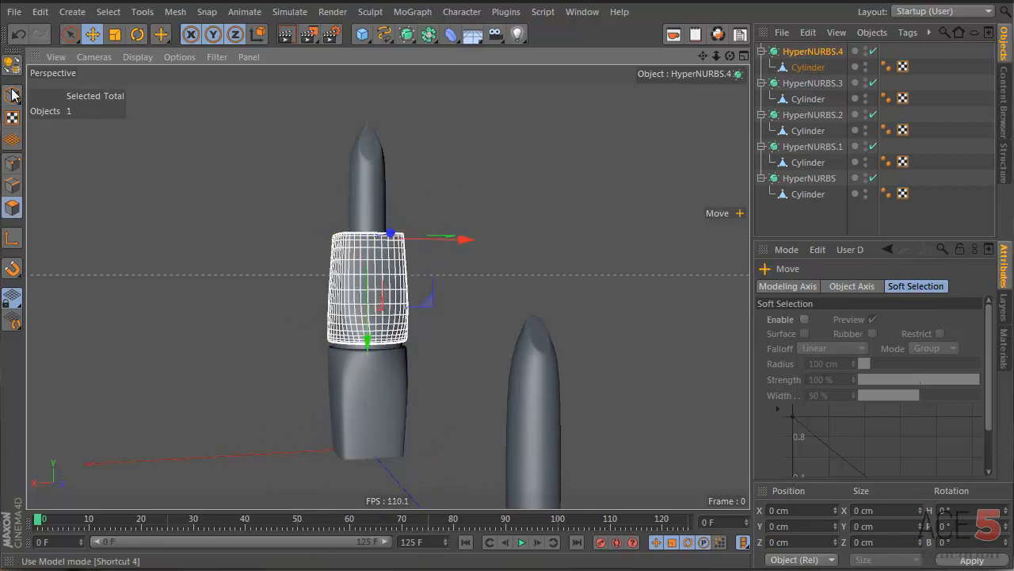
{"action": "left_click", "coordinate": [349, 267]}
{"action": "left_click", "coordinate": [12, 163]}
{"action": "left_click_drag", "start_coordinate": [227, 190], "coordinate": [564, 290]}
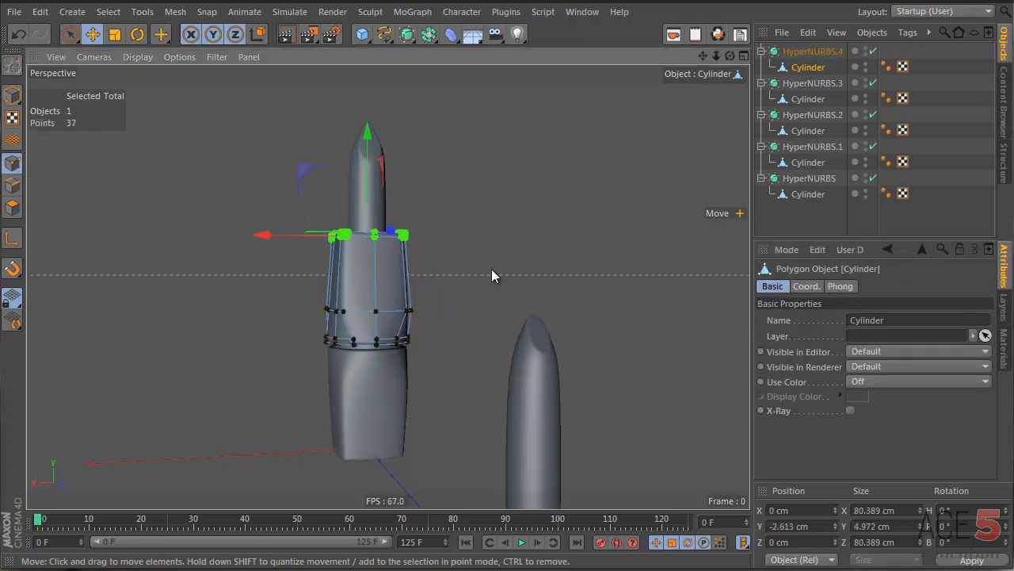
{"action": "left_click_drag", "start_coordinate": [369, 140], "coordinate": [370, 2]}
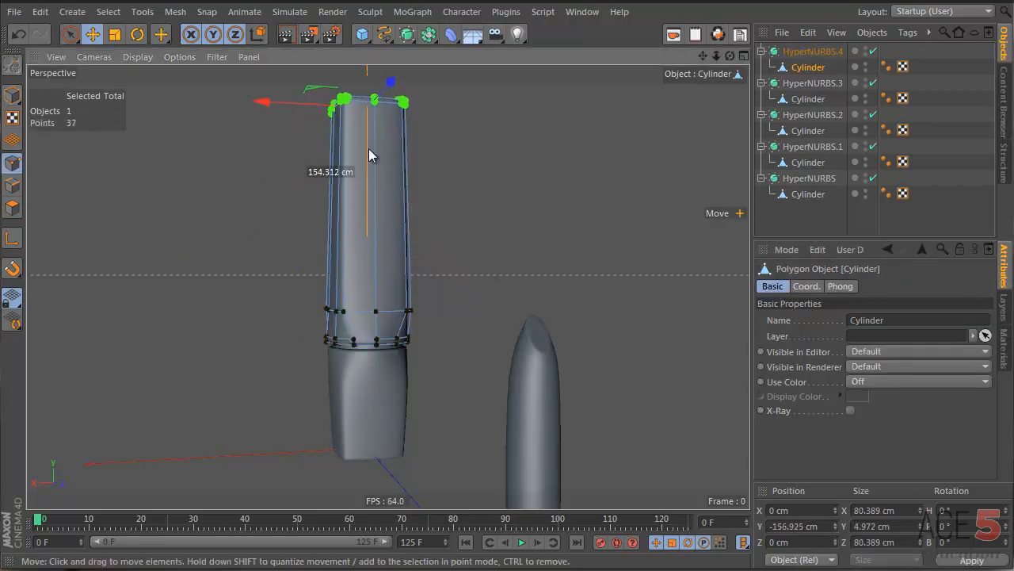
Step: Deselect the raised cap object and compare its length with the cap in the splash.png reference
{"action": "left_click", "coordinate": [12, 94]}
{"action": "left_click", "coordinate": [808, 228]}
{"action": "left_click_drag", "start_coordinate": [269, 317], "coordinate": [380, 283], "text": "alt"}
{"action": "key", "text": "alt+Tab"}
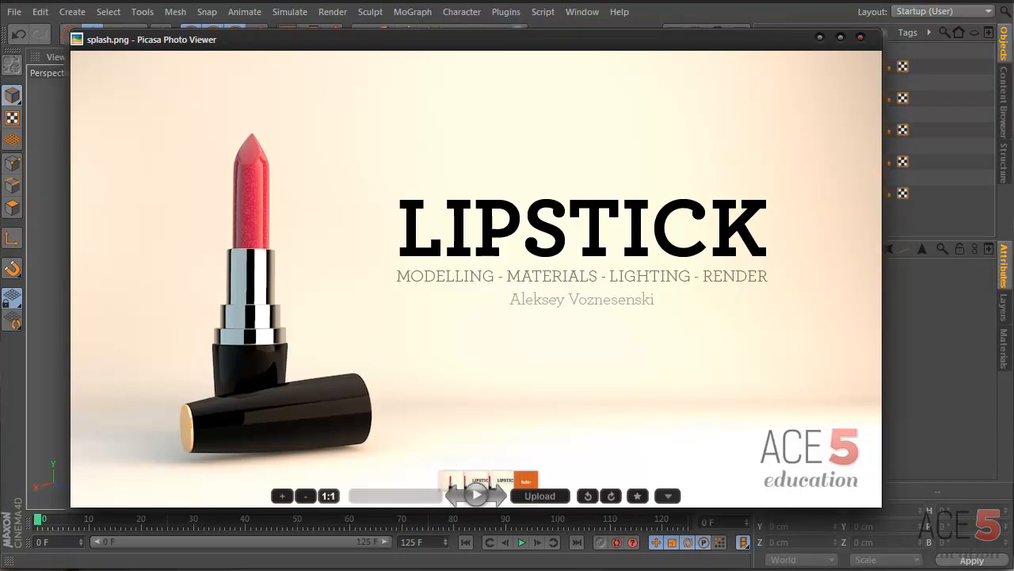
{"action": "key", "text": "alt+Tab"}
Step: Select the 12 inner triangular polygons on the top face of the cap's cylinder
{"action": "middle_click_drag", "start_coordinate": [371, 126], "coordinate": [351, 188], "text": "alt"}
{"action": "right_click_drag", "start_coordinate": [351, 188], "coordinate": [585, 168], "text": "alt"}
{"action": "left_click_drag", "start_coordinate": [459, 281], "coordinate": [466, 382], "text": "alt"}
{"action": "left_click", "coordinate": [429, 235]}
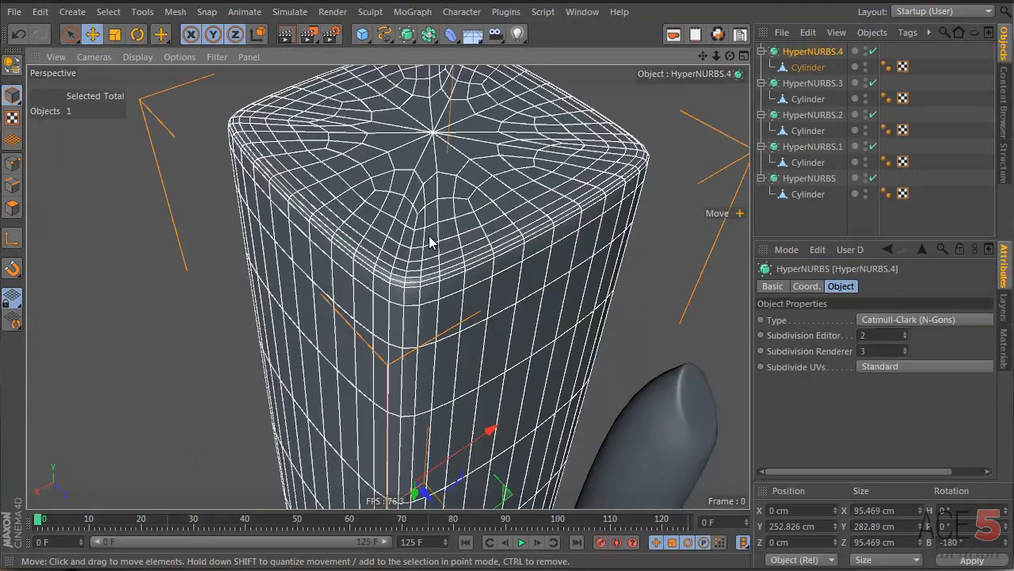
{"action": "left_click", "coordinate": [812, 67]}
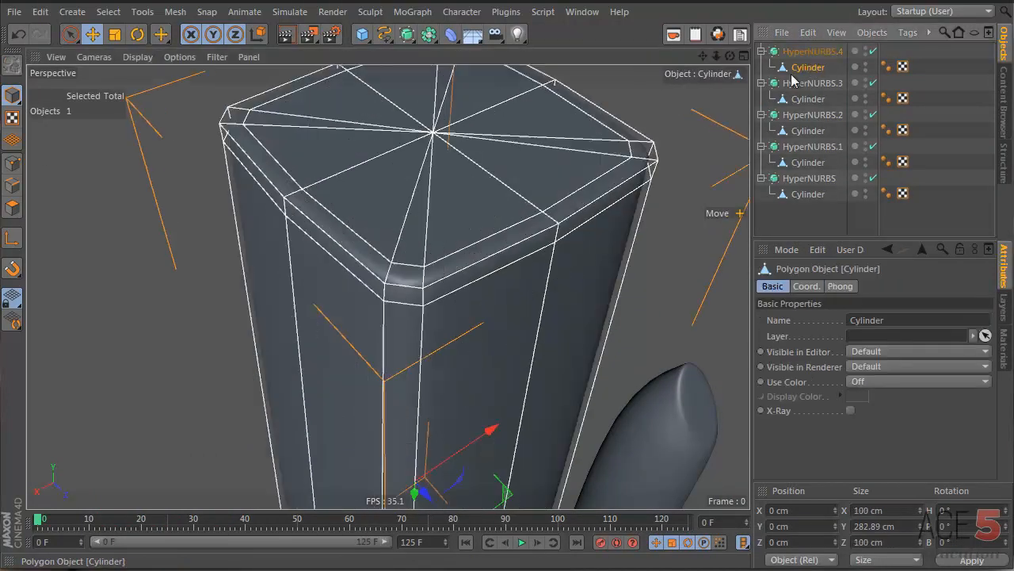
{"action": "left_click", "coordinate": [69, 33]}
{"action": "left_click", "coordinate": [12, 207]}
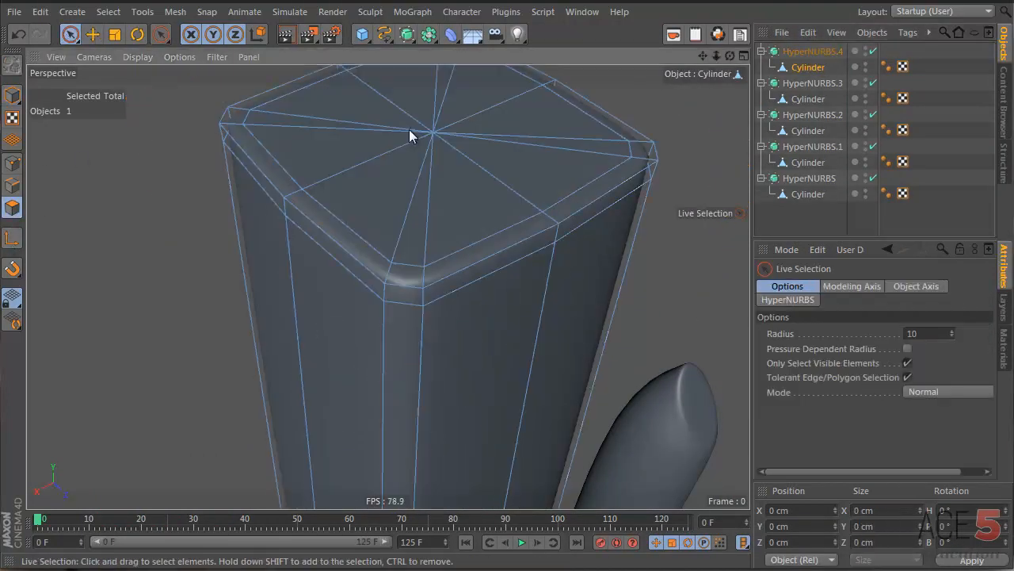
{"action": "left_click_drag", "start_coordinate": [410, 135], "coordinate": [426, 106]}
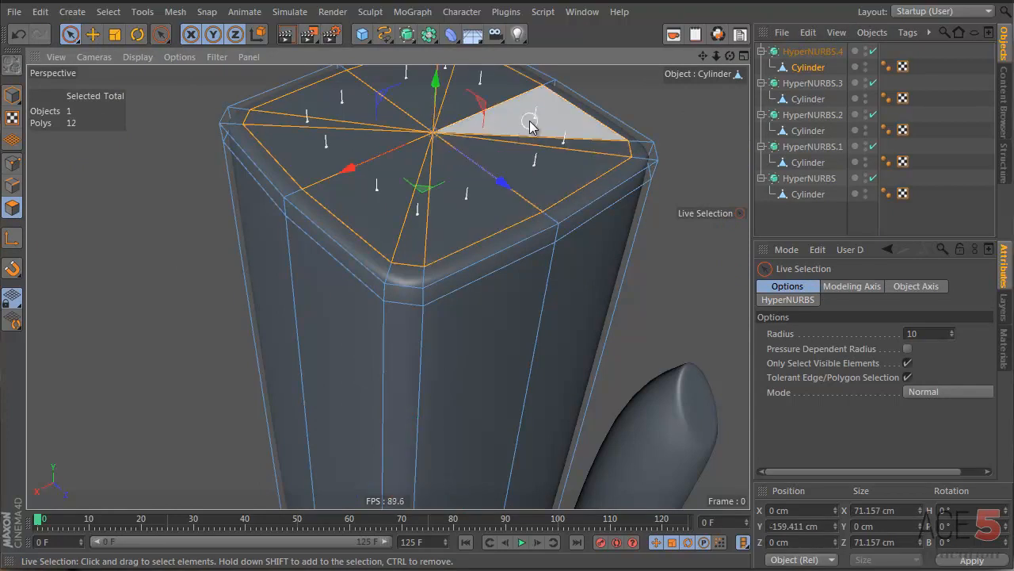
{"action": "key", "text": "u"}
{"action": "key", "text": "y"}
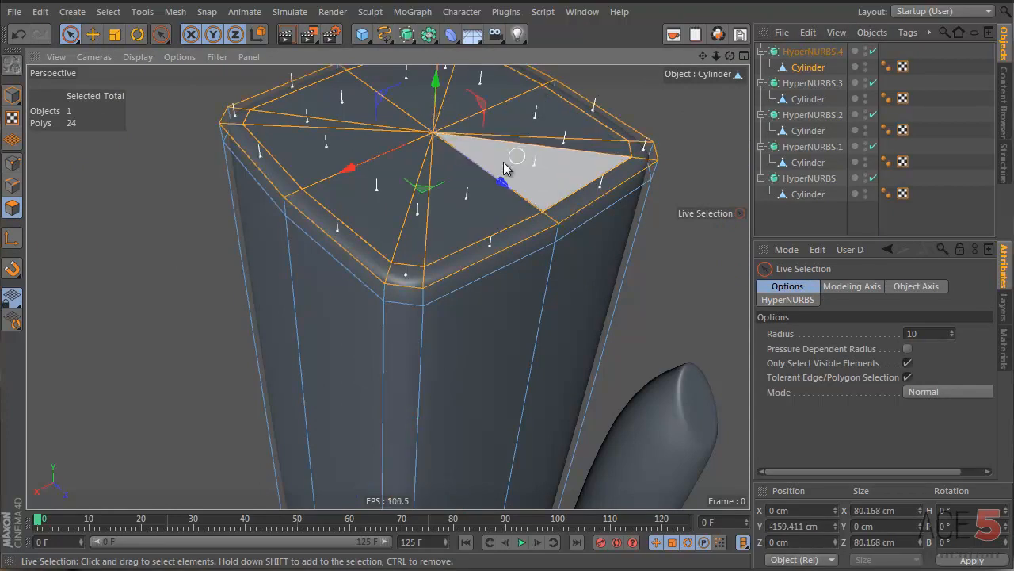
{"action": "key", "text": "v"}
{"action": "mouse_move", "coordinate": [506, 133]}
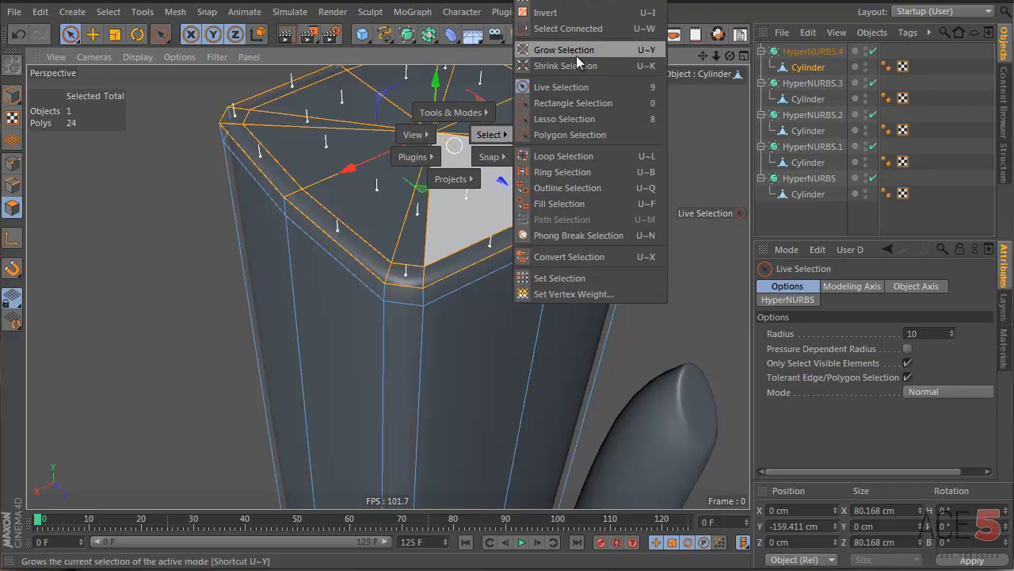
{"action": "left_click", "coordinate": [316, 273]}
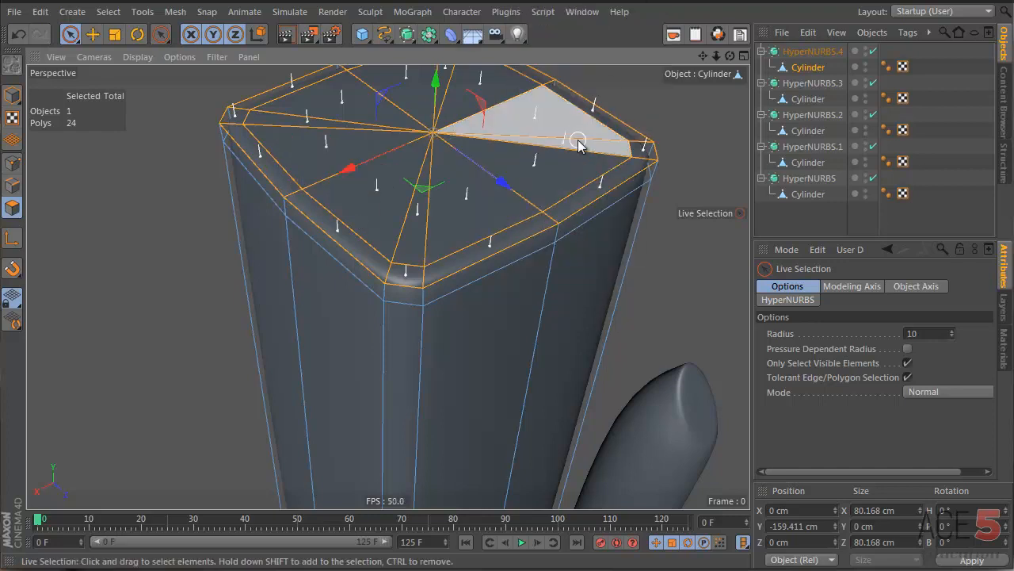
{"action": "middle_click_drag", "start_coordinate": [580, 140], "coordinate": [474, 229], "text": "alt"}
{"action": "right_click_drag", "start_coordinate": [475, 229], "coordinate": [521, 224], "text": "alt"}
{"action": "right_click", "coordinate": [520, 223]}
{"action": "left_click", "coordinate": [395, 254]}
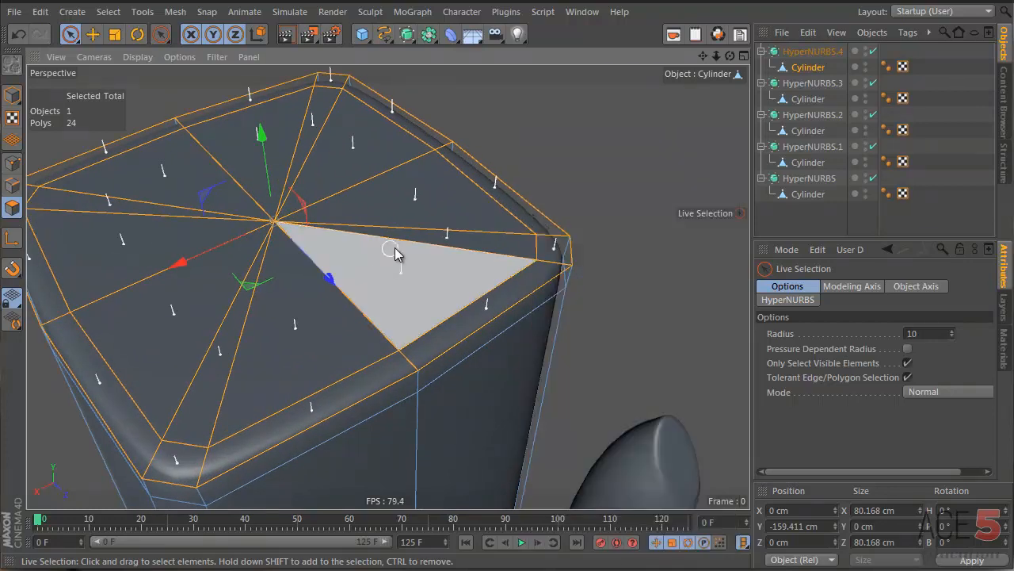
{"action": "left_click_drag", "start_coordinate": [333, 259], "coordinate": [383, 241], "text": "alt"}
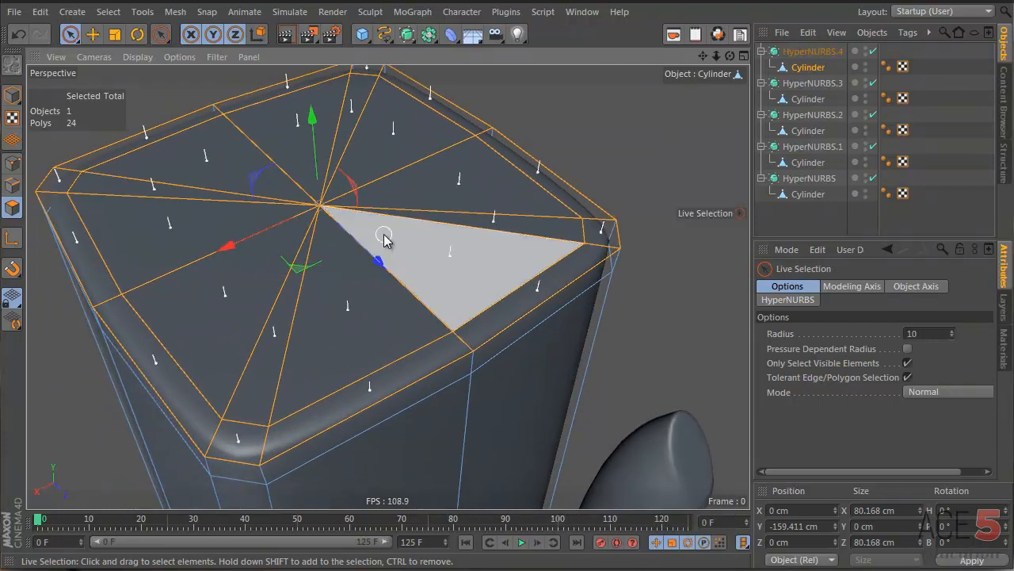
{"action": "left_click", "coordinate": [227, 267]}
{"action": "left_click", "coordinate": [154, 214]}
{"action": "key", "text": "e"}
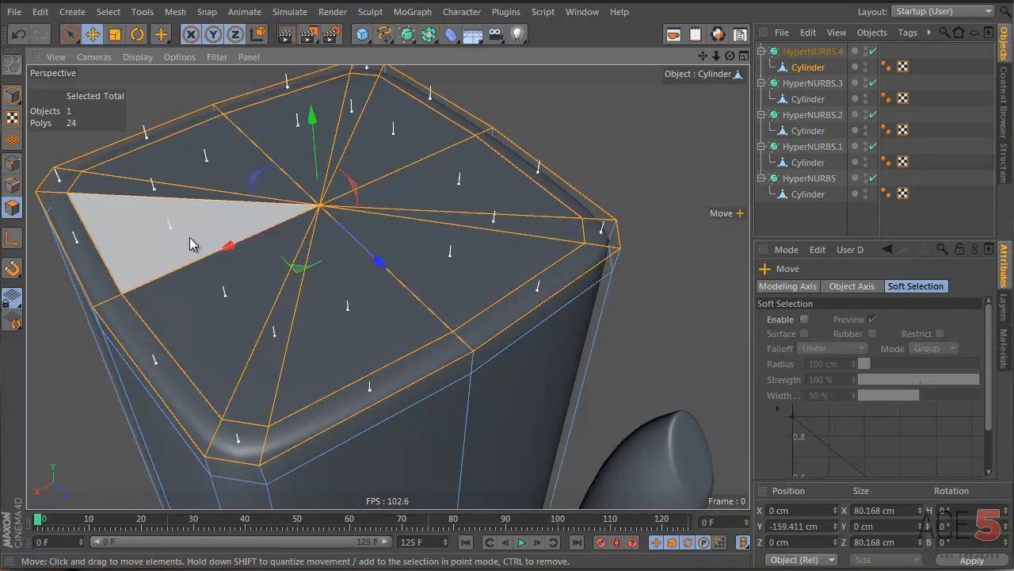
{"action": "left_click_drag", "start_coordinate": [255, 285], "coordinate": [325, 269]}
{"action": "key", "text": "ctrl+z"}
{"action": "key", "text": "ctrl+z"}
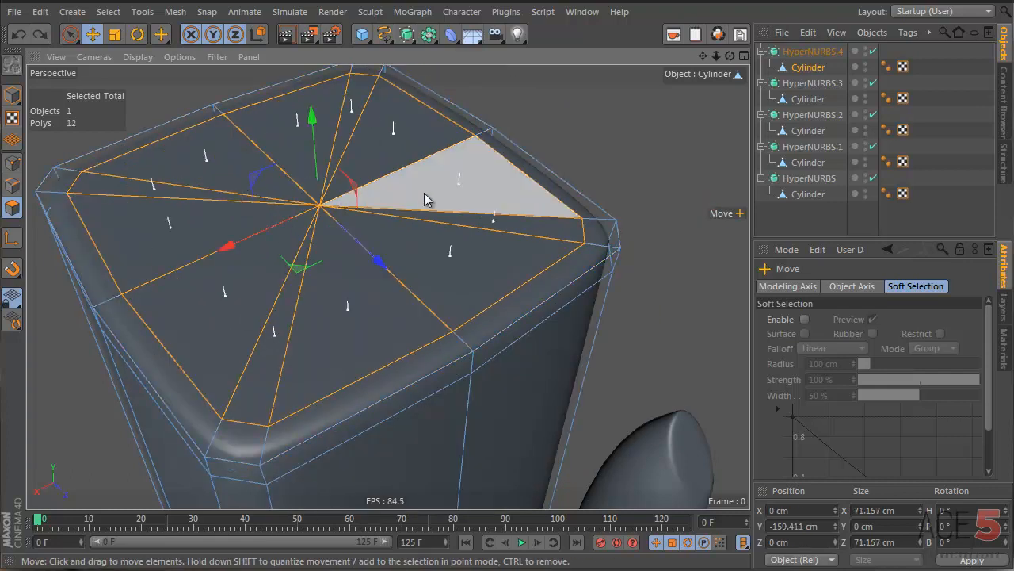
Step: Inset the cap's selected top polygons by 0.9 cm and extrude them inward in two passes, the second with a -1.2 cm offset
{"action": "key", "text": "i"}
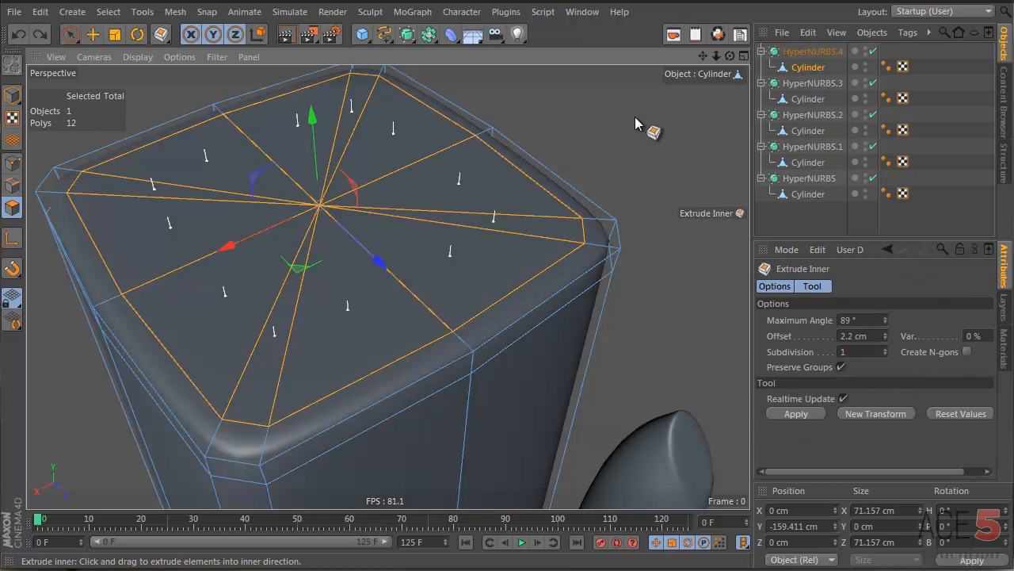
{"action": "left_click_drag", "start_coordinate": [641, 350], "coordinate": [635, 350]}
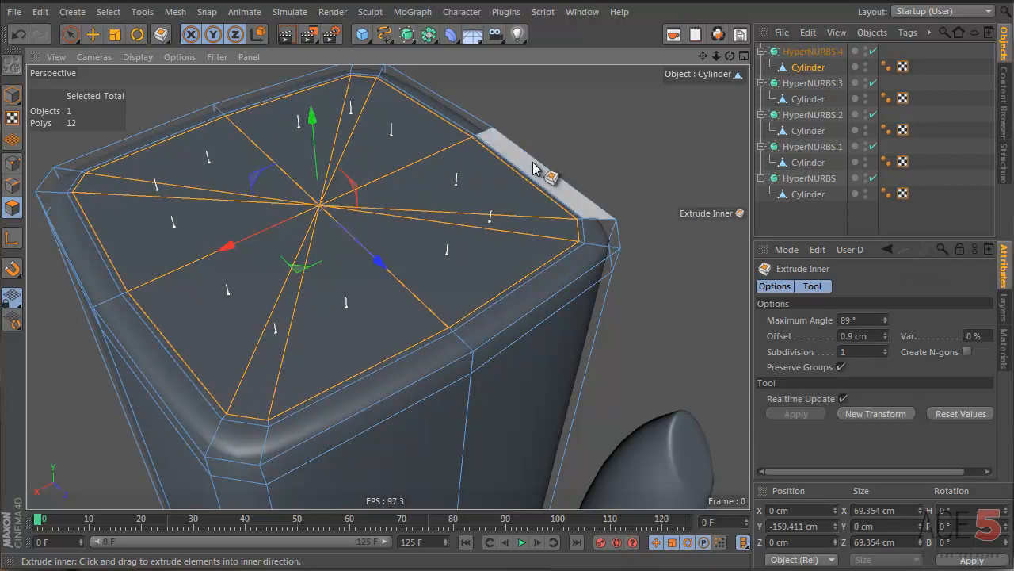
{"action": "key", "text": "d"}
{"action": "left_click_drag", "start_coordinate": [639, 119], "coordinate": [642, 350]}
{"action": "left_click_drag", "start_coordinate": [634, 134], "coordinate": [641, 350]}
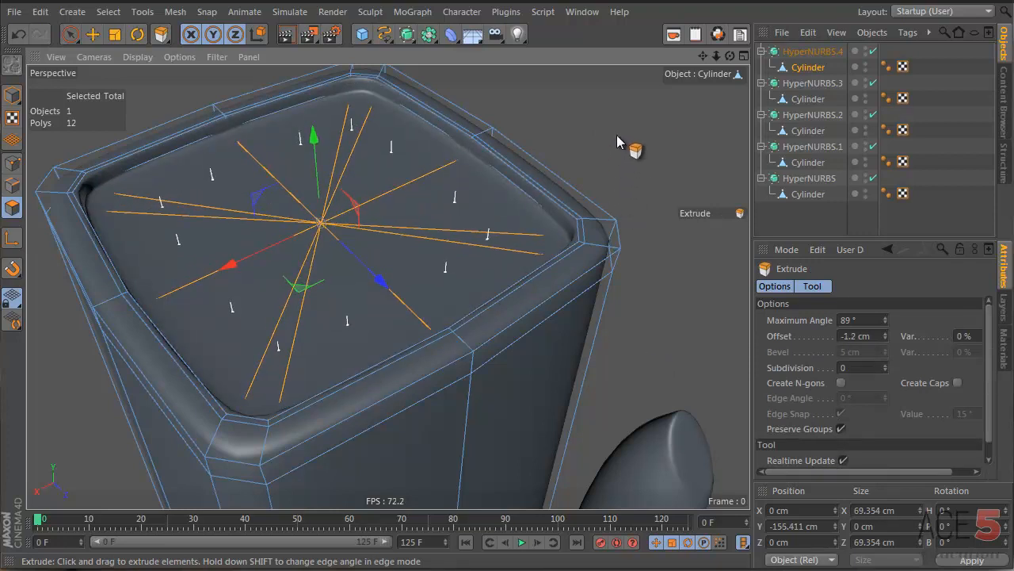
Step: Inset the recessed top polygons by 1.1 cm and extrude them upward in two passes of 5.5 cm and 3.34 cm
{"action": "key", "text": "i"}
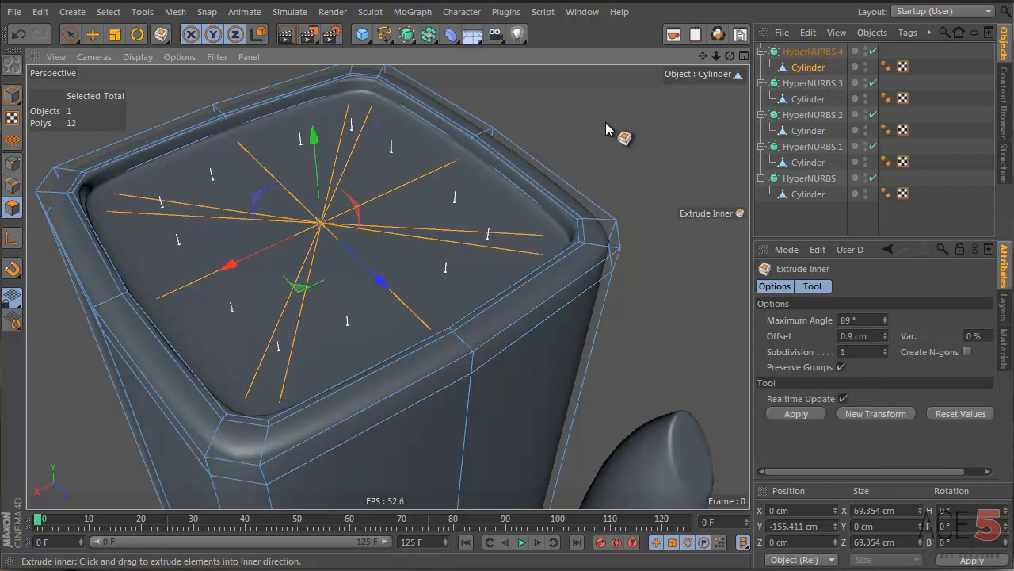
{"action": "left_click_drag", "start_coordinate": [645, 114], "coordinate": [644, 185]}
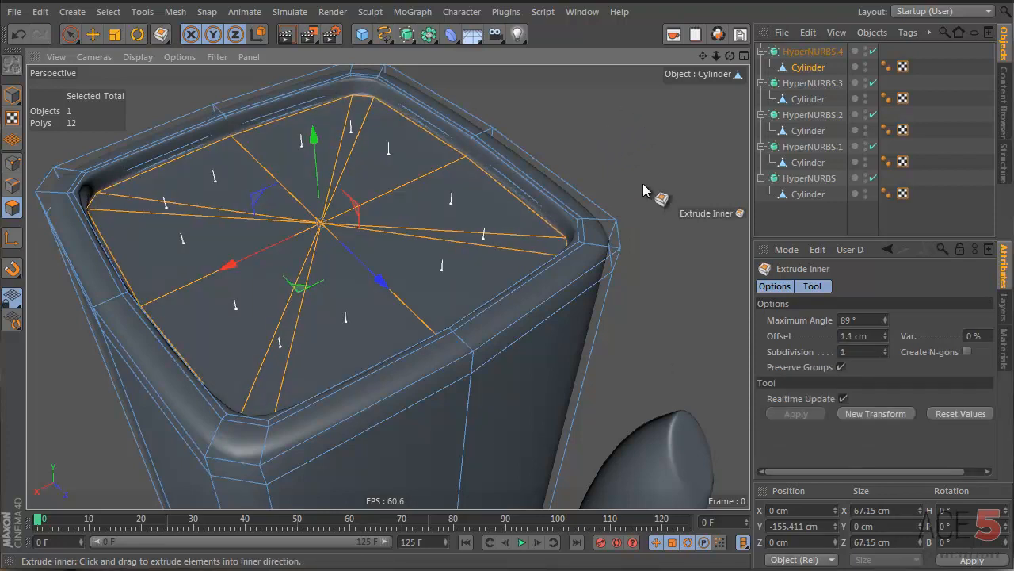
{"action": "key", "text": "d"}
{"action": "left_click_drag", "start_coordinate": [608, 148], "coordinate": [641, 350]}
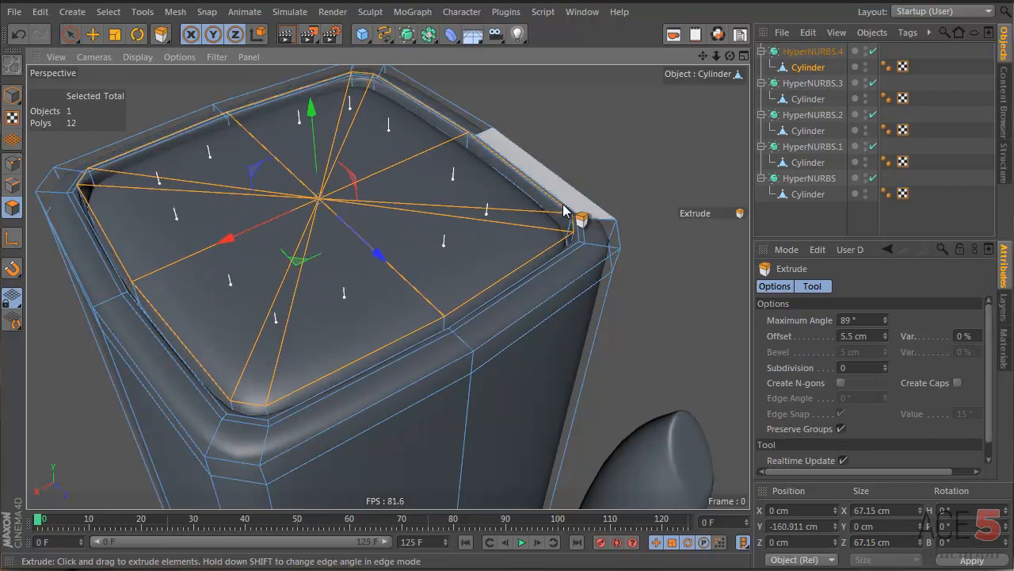
{"action": "left_click_drag", "start_coordinate": [563, 204], "coordinate": [394, 187], "text": "alt"}
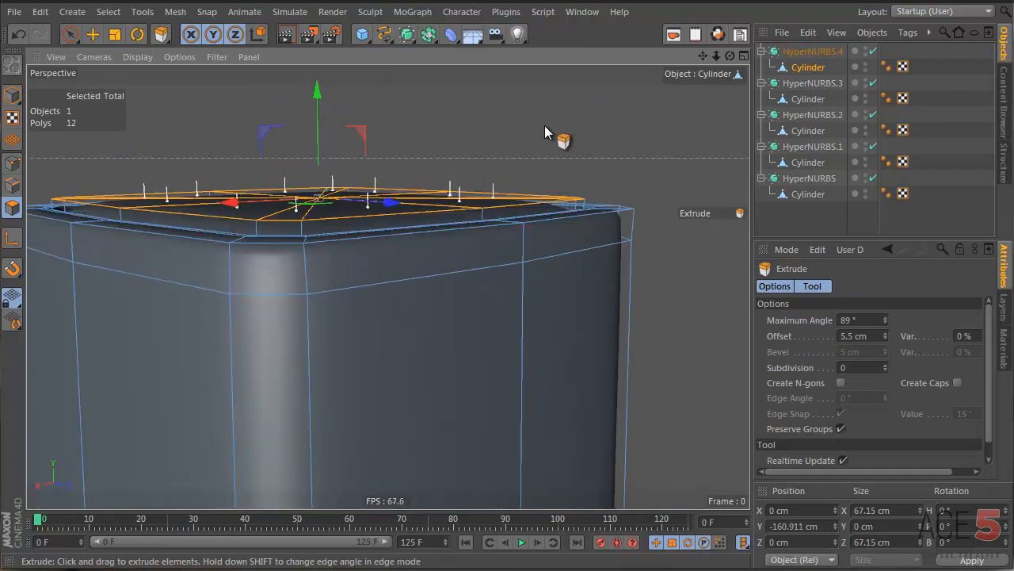
{"action": "left_click_drag", "start_coordinate": [549, 123], "coordinate": [515, 129]}
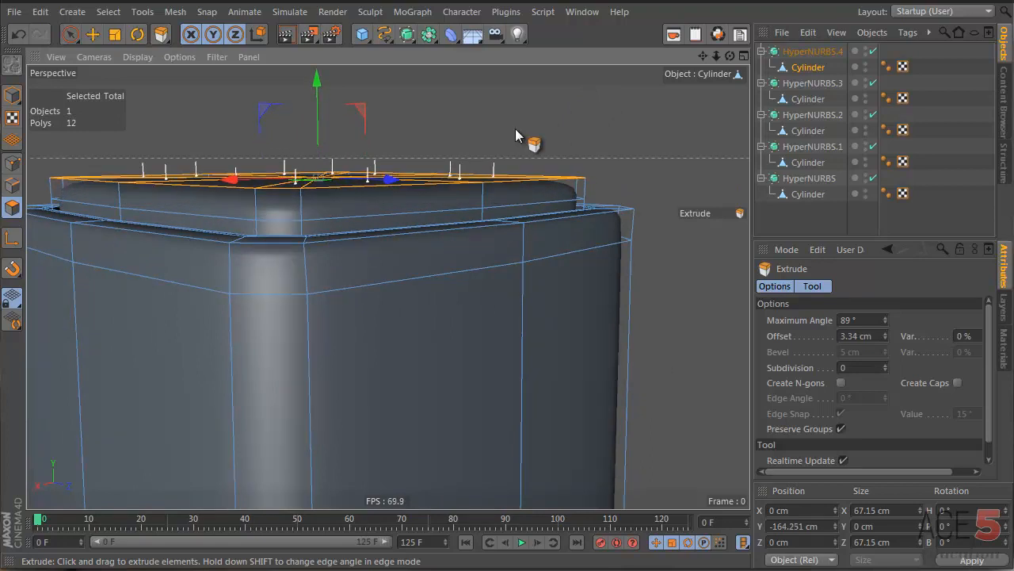
Step: Loop-select the upper side band of the raised section and extrude it outward by 5.31 cm plus another 0.76 cm
{"action": "key", "text": "u"}
{"action": "key", "text": "l"}
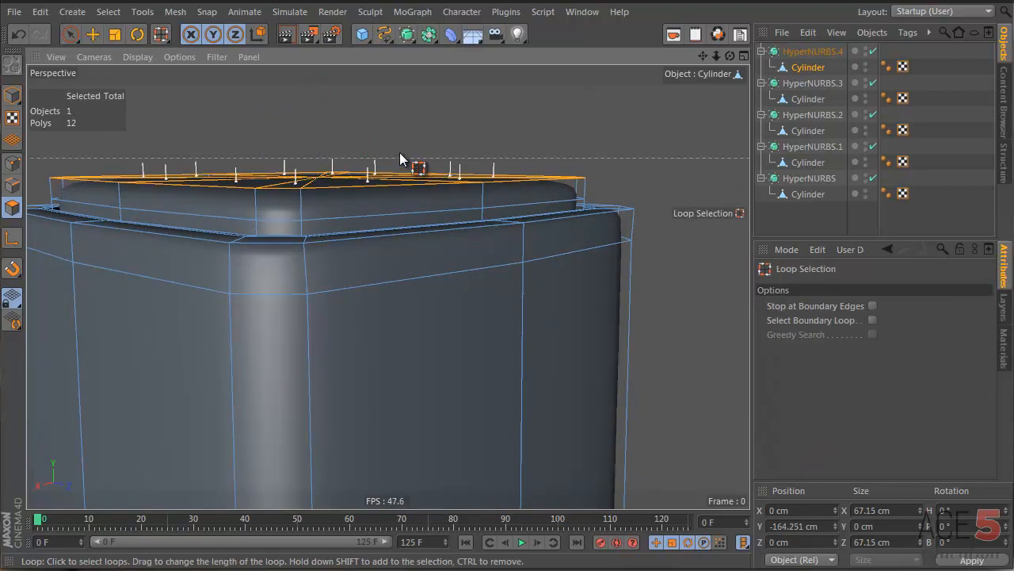
{"action": "left_click", "coordinate": [299, 208]}
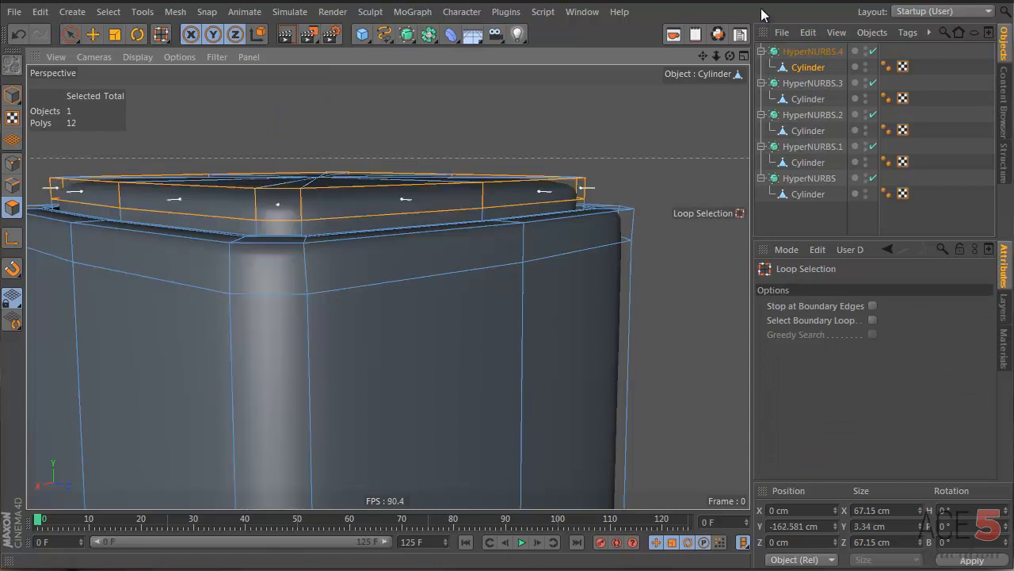
{"action": "left_click_drag", "start_coordinate": [615, 140], "coordinate": [634, 148], "text": "alt"}
{"action": "key", "text": "d"}
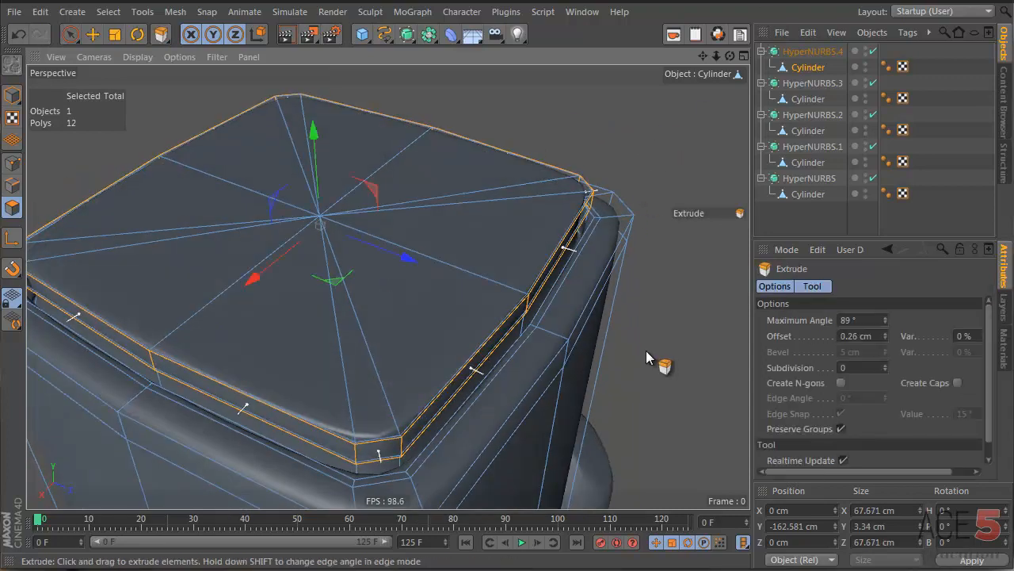
{"action": "mouse_move", "coordinate": [646, 351]}
{"action": "left_mouse_down"}
{"action": "mouse_move", "coordinate": [657, 350]}
{"action": "mouse_move", "coordinate": [641, 350]}
{"action": "left_mouse_up"}
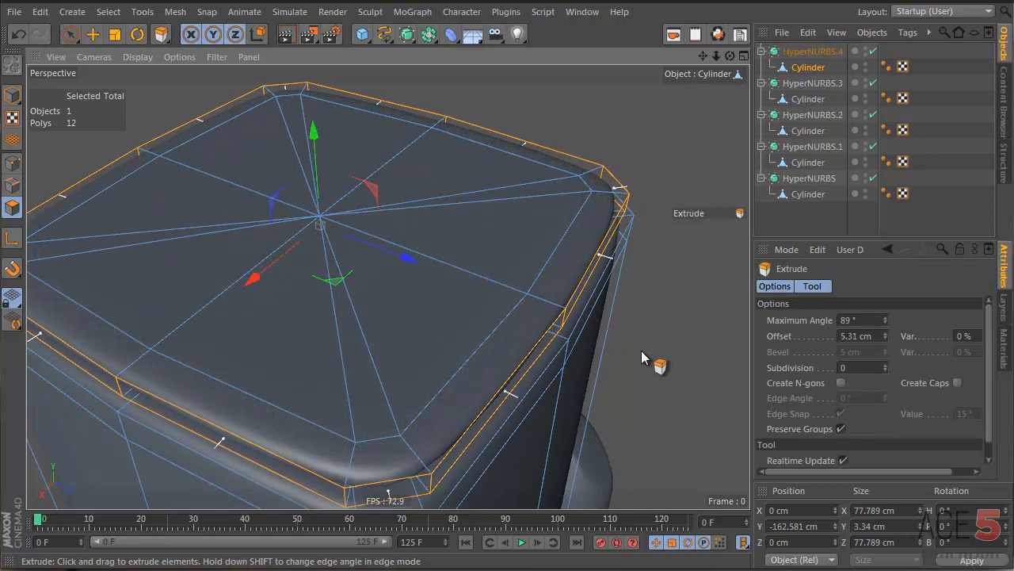
{"action": "left_click_drag", "start_coordinate": [558, 101], "coordinate": [529, 147]}
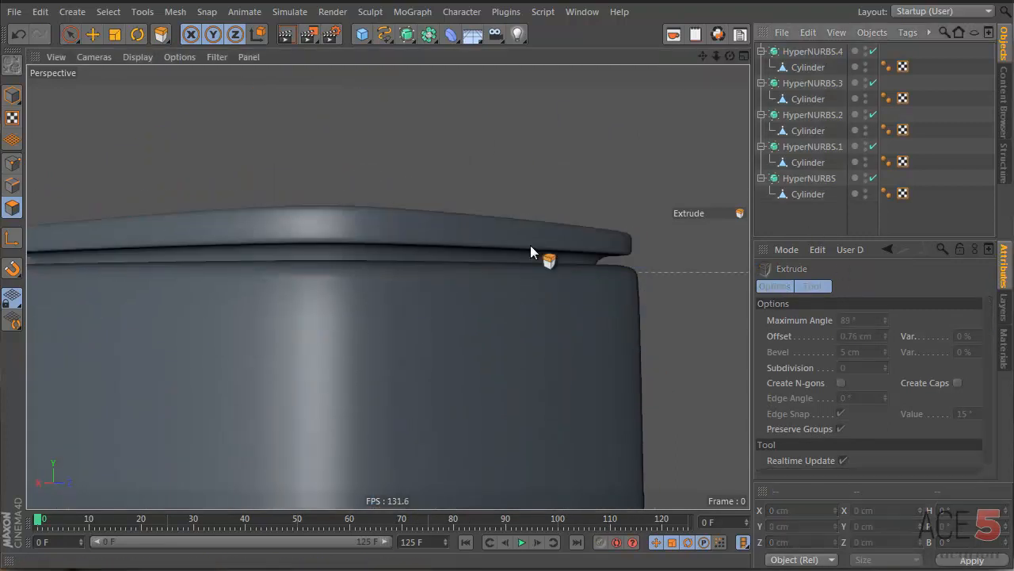
Step: Examine the cap's grooved top plate and overall shape from several angles, together with the base and bullet
{"action": "left_click_drag", "start_coordinate": [241, 295], "coordinate": [297, 380], "text": "alt"}
{"action": "right_click_drag", "start_coordinate": [405, 259], "coordinate": [438, 357], "text": "alt"}
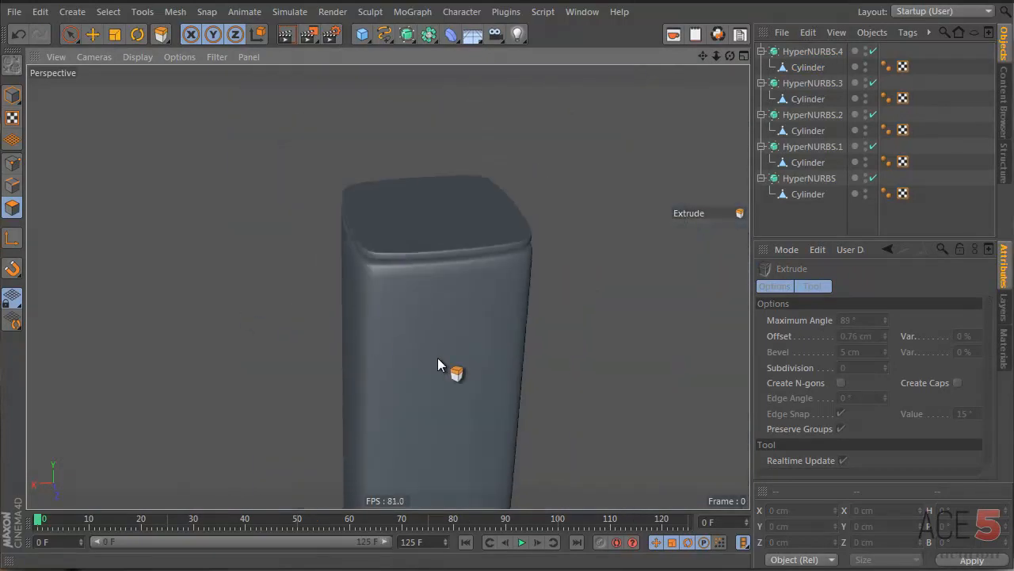
{"action": "left_click_drag", "start_coordinate": [437, 358], "coordinate": [471, 315], "text": "alt"}
{"action": "right_click_drag", "start_coordinate": [472, 314], "coordinate": [438, 320], "text": "alt"}
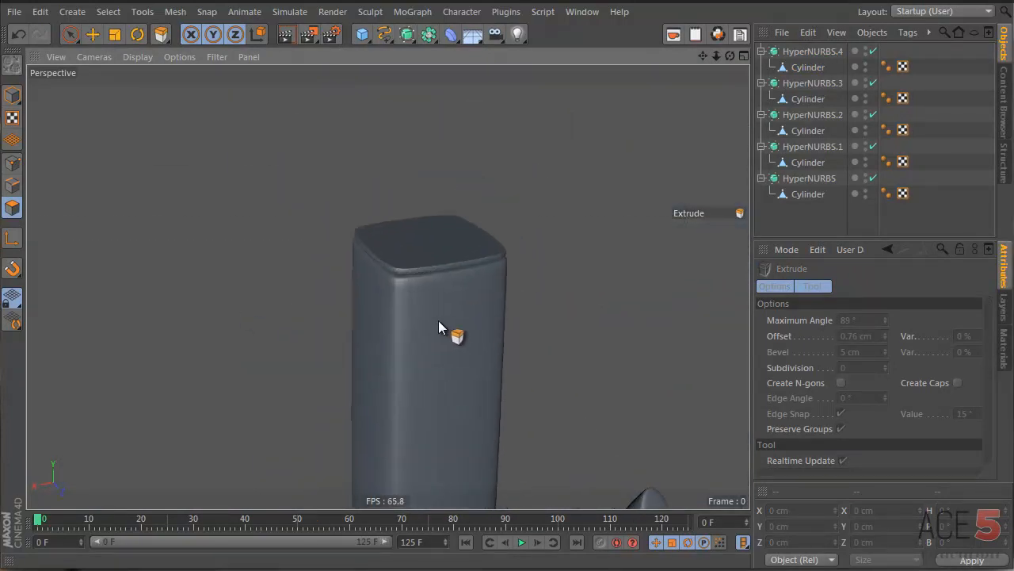
{"action": "left_click_drag", "start_coordinate": [439, 320], "coordinate": [413, 320], "text": "alt"}
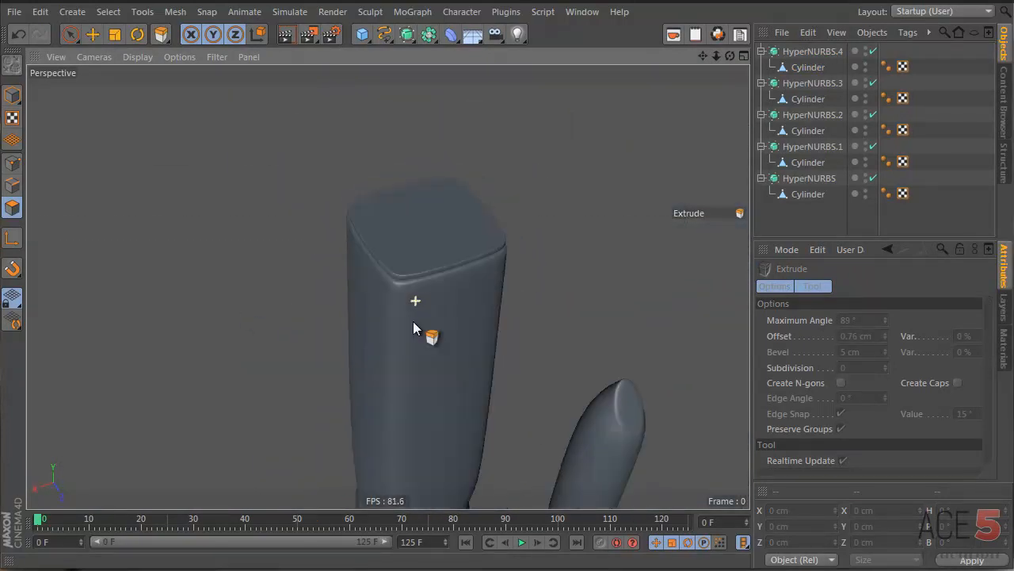
{"action": "right_click_drag", "start_coordinate": [413, 321], "coordinate": [307, 424], "text": "alt"}
{"action": "left_click_drag", "start_coordinate": [420, 316], "coordinate": [424, 238], "text": "alt"}
{"action": "middle_click_drag", "start_coordinate": [446, 420], "coordinate": [387, 288], "text": "alt"}
{"action": "left_click_drag", "start_coordinate": [387, 288], "coordinate": [393, 335], "text": "alt"}
{"action": "right_click_drag", "start_coordinate": [389, 229], "coordinate": [439, 186], "text": "alt"}
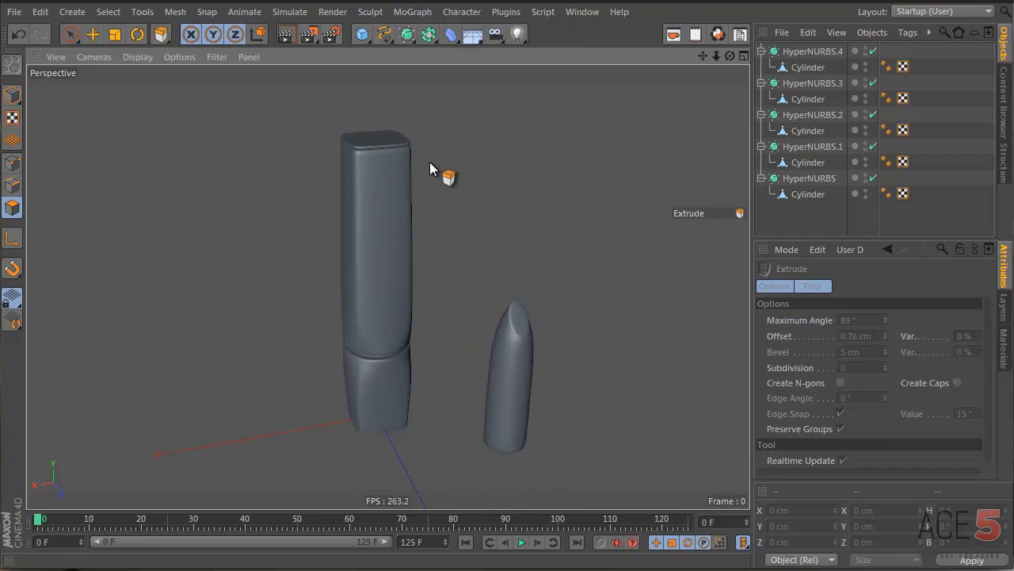
Step: Select the cylinders inside HyperNURBS.1 to HyperNURBS.4 and move them out to the root level of the object list
{"action": "left_click", "coordinate": [818, 51]}
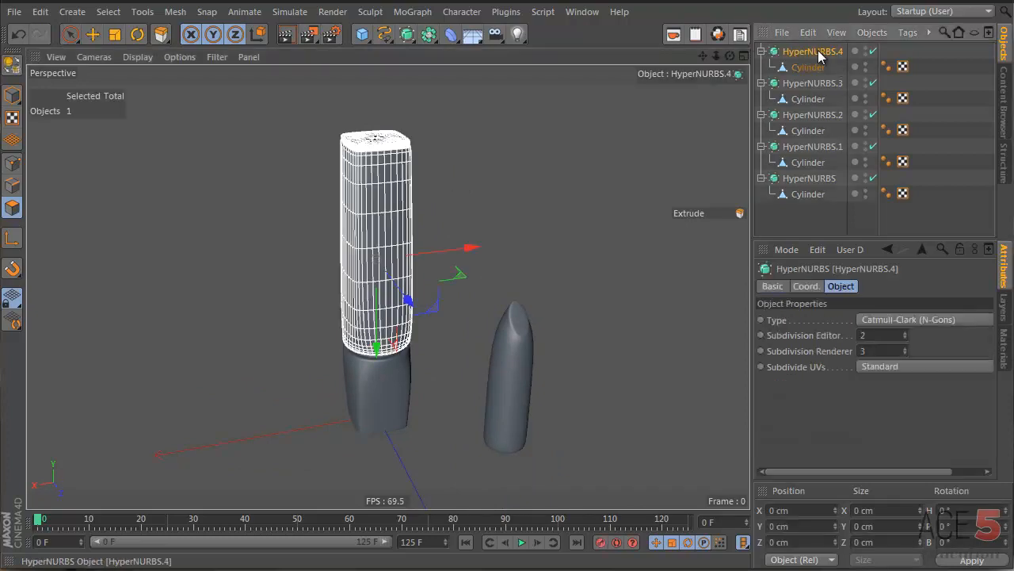
{"action": "left_click", "coordinate": [802, 69]}
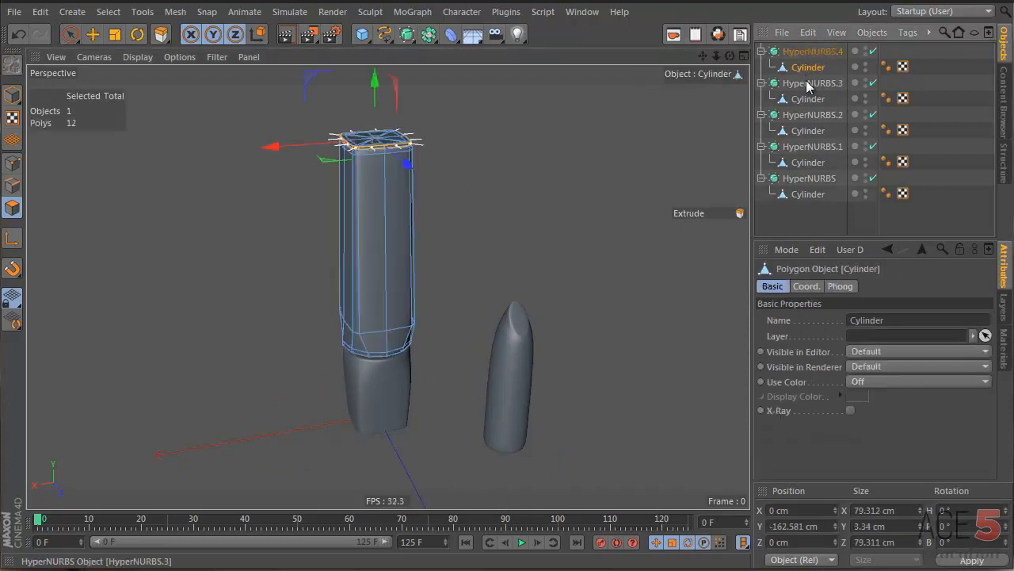
{"action": "key", "text": "Return"}
{"action": "left_click", "coordinate": [807, 98], "text": "ctrl"}
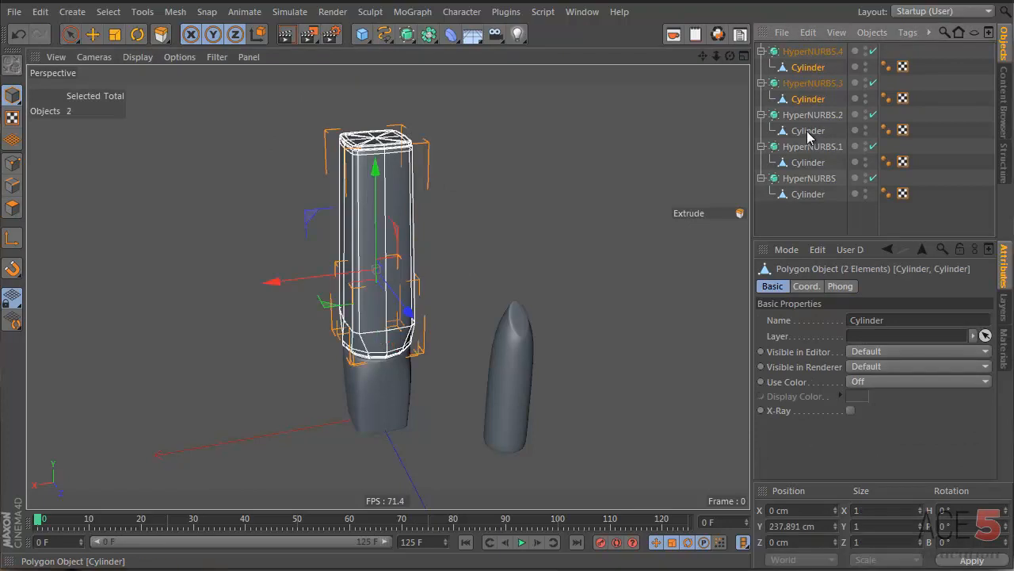
{"action": "left_click", "coordinate": [807, 131], "text": "ctrl"}
{"action": "left_click", "coordinate": [809, 161], "text": "ctrl"}
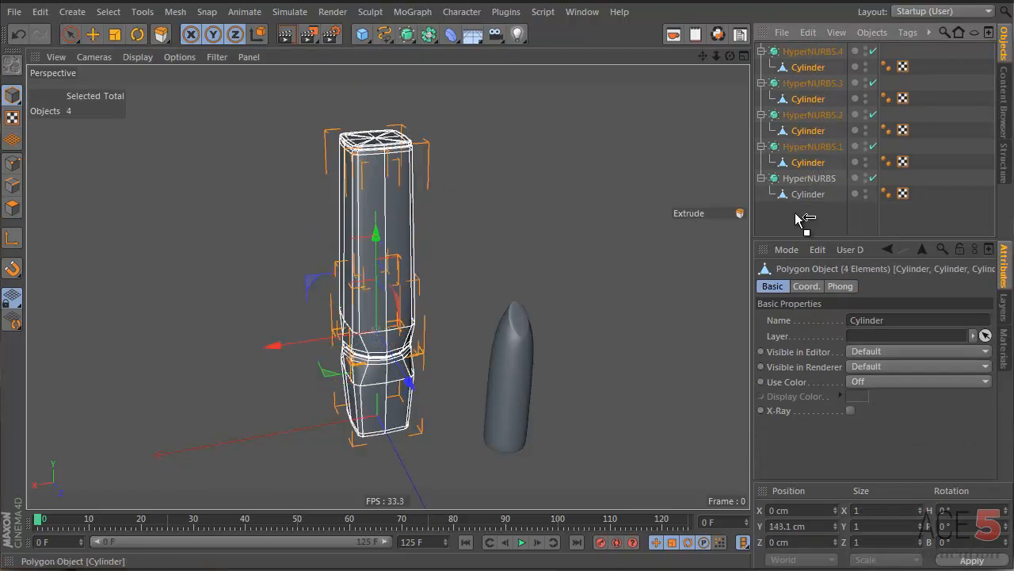
{"action": "left_click_drag", "start_coordinate": [799, 215], "coordinate": [794, 214]}
Step: Delete the four emptied objects HyperNURBS.1 to HyperNURBS.4
{"action": "left_click", "coordinate": [808, 99]}
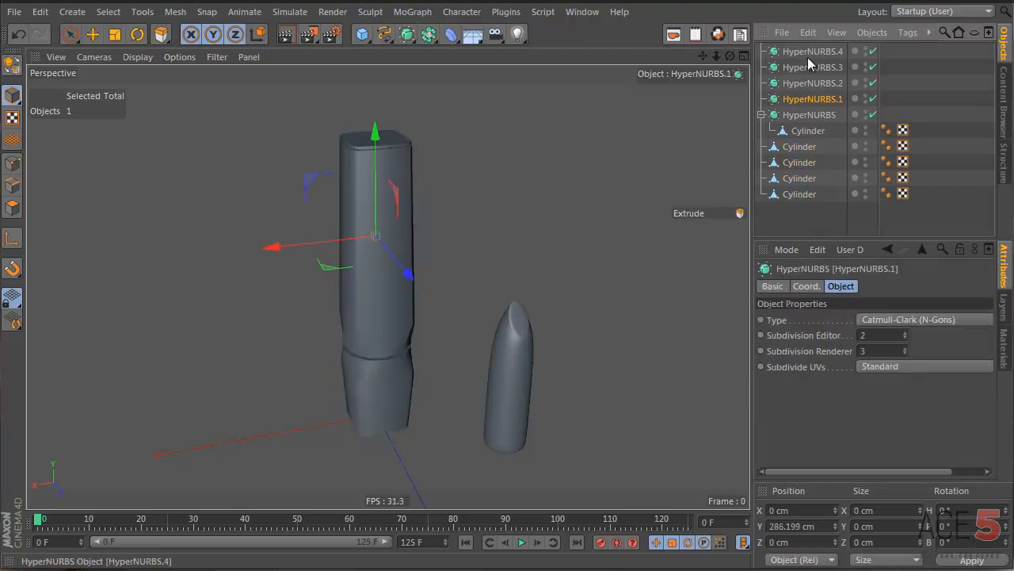
{"action": "left_click", "coordinate": [808, 50], "text": "shift"}
{"action": "key", "text": "Delete"}
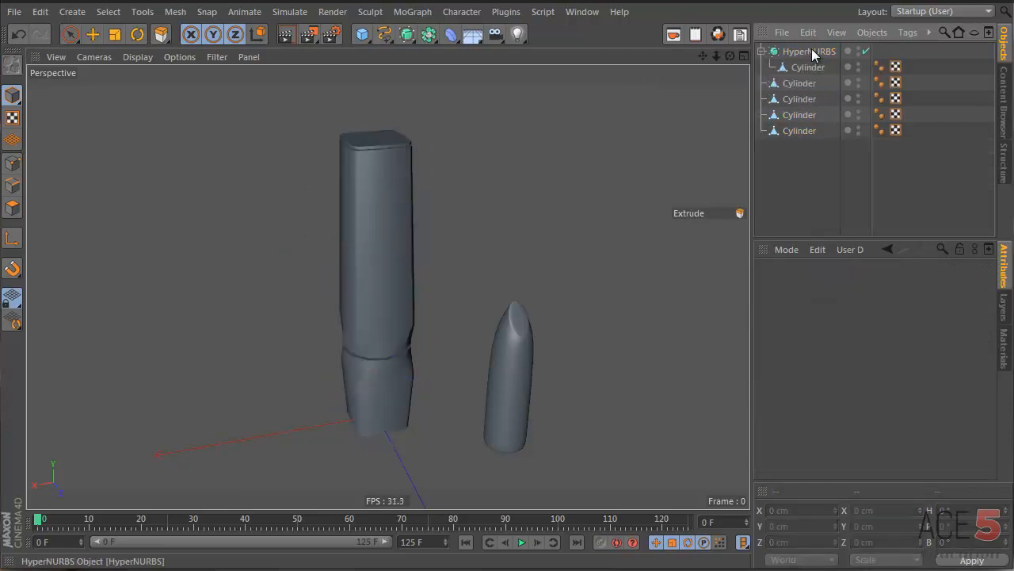
Step: Add a null object and rename it "old"
{"action": "left_click", "coordinate": [808, 52]}
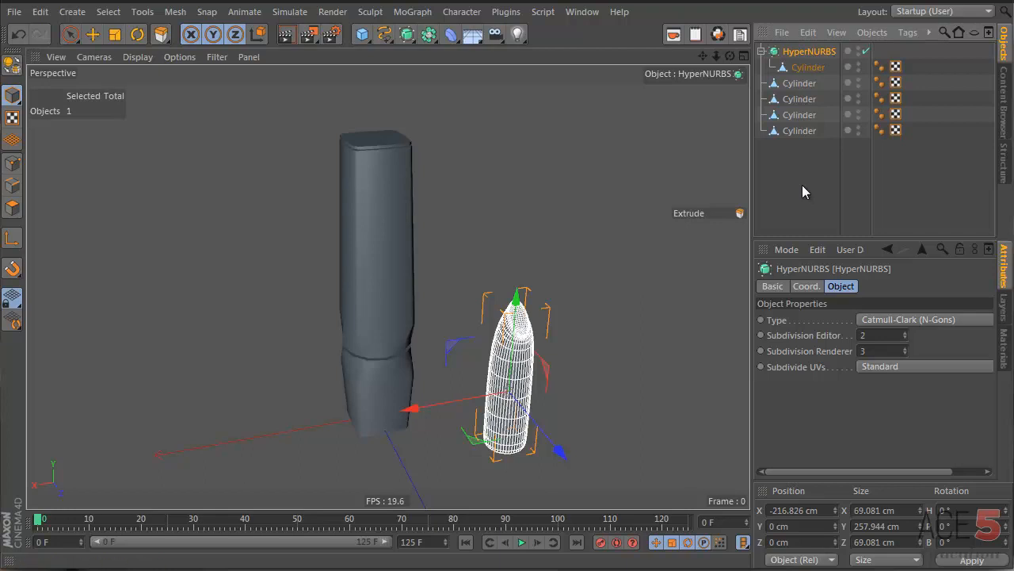
{"action": "left_click", "coordinate": [362, 35]}
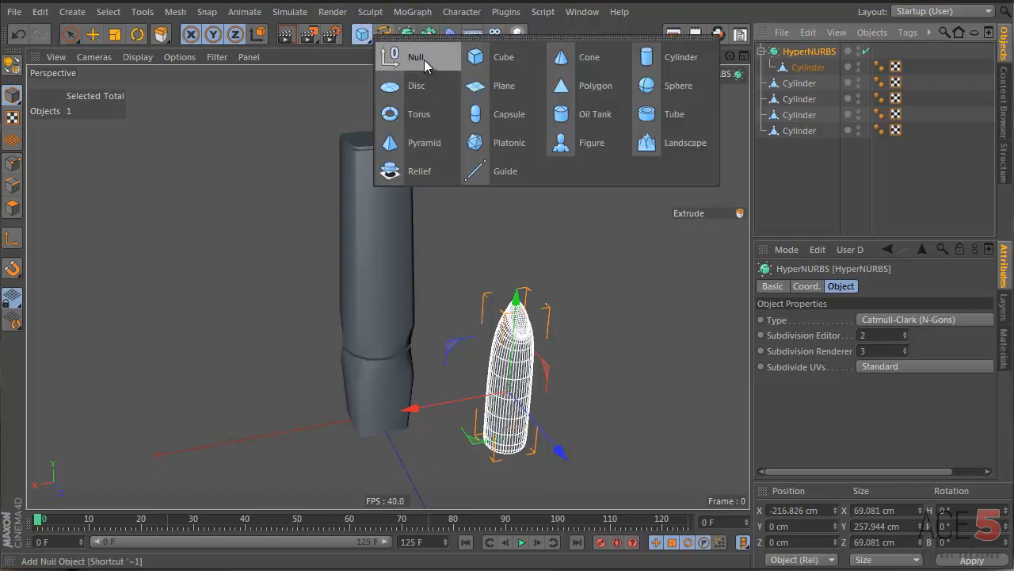
{"action": "left_click", "coordinate": [421, 63]}
{"action": "double_click", "coordinate": [793, 50]}
{"action": "type", "text": "old"}
{"action": "key", "text": "Return"}
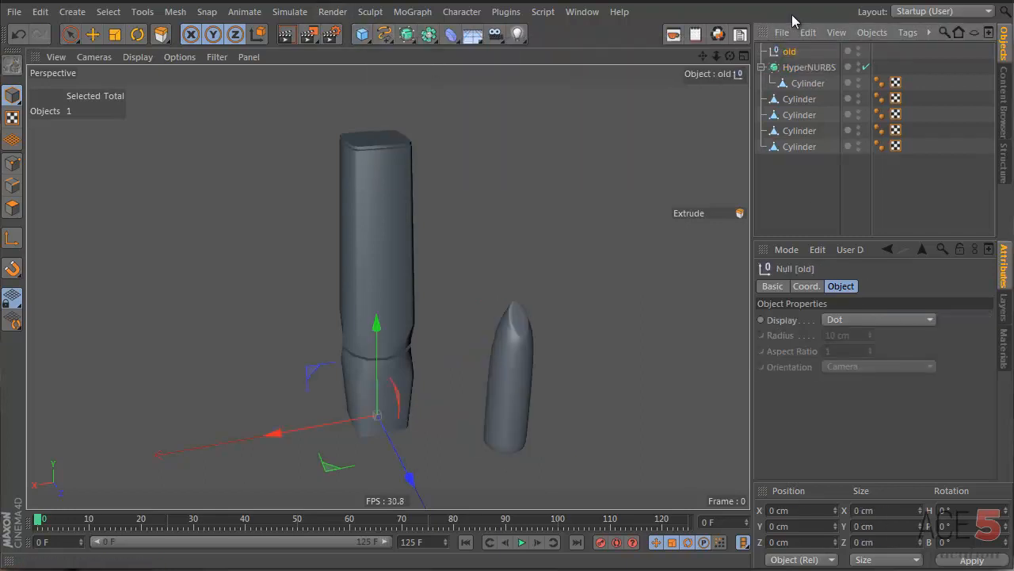
Step: Move the HyperNURBS with its bullet cylinder into the "old" null and hide that null in the editor and the render
{"action": "left_click_drag", "start_coordinate": [786, 76], "coordinate": [807, 200]}
{"action": "left_click", "coordinate": [867, 51]}
{"action": "left_click", "coordinate": [867, 51]}
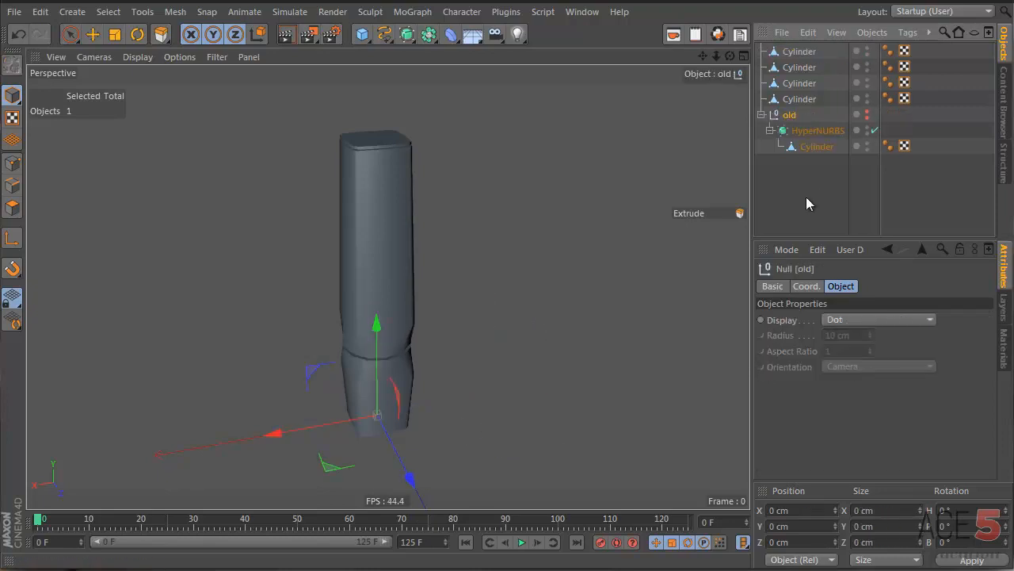
{"action": "left_click", "coordinate": [799, 175]}
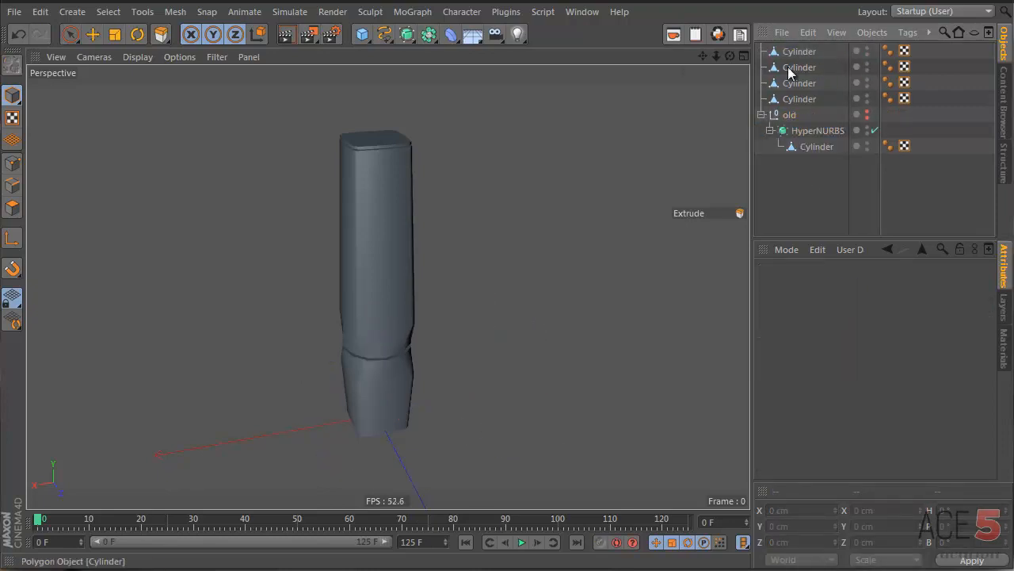
{"action": "left_click", "coordinate": [386, 276]}
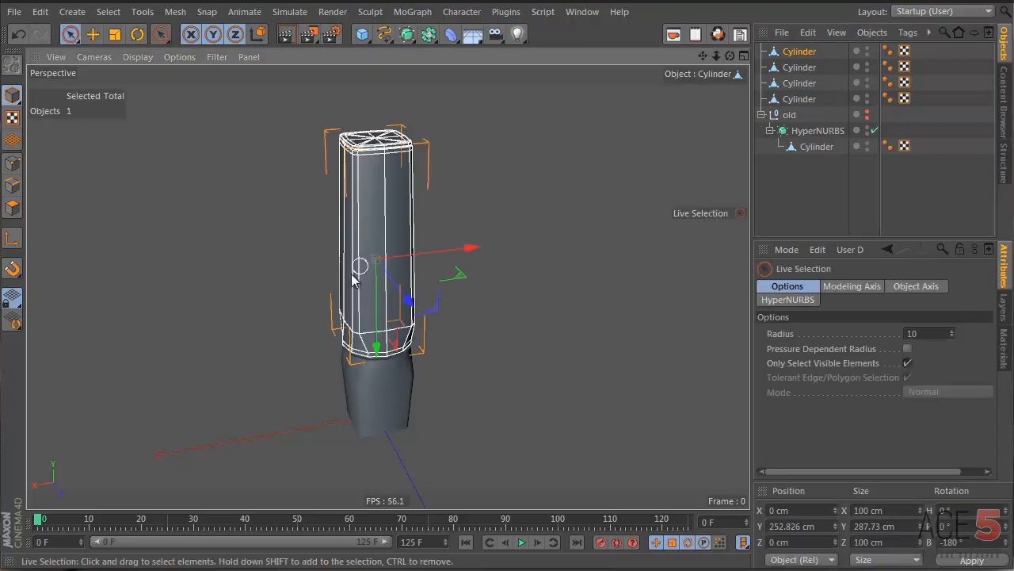
{"action": "scroll", "coordinate": [435, 271], "scroll_direction": "up", "scroll_amount": 3}
{"action": "mouse_move", "coordinate": [435, 264]}
{"action": "left_mouse_down", "text": "alt"}
{"action": "mouse_move", "coordinate": [432, 281]}
{"action": "mouse_move", "coordinate": [425, 271]}
{"action": "left_mouse_up", "text": "alt"}
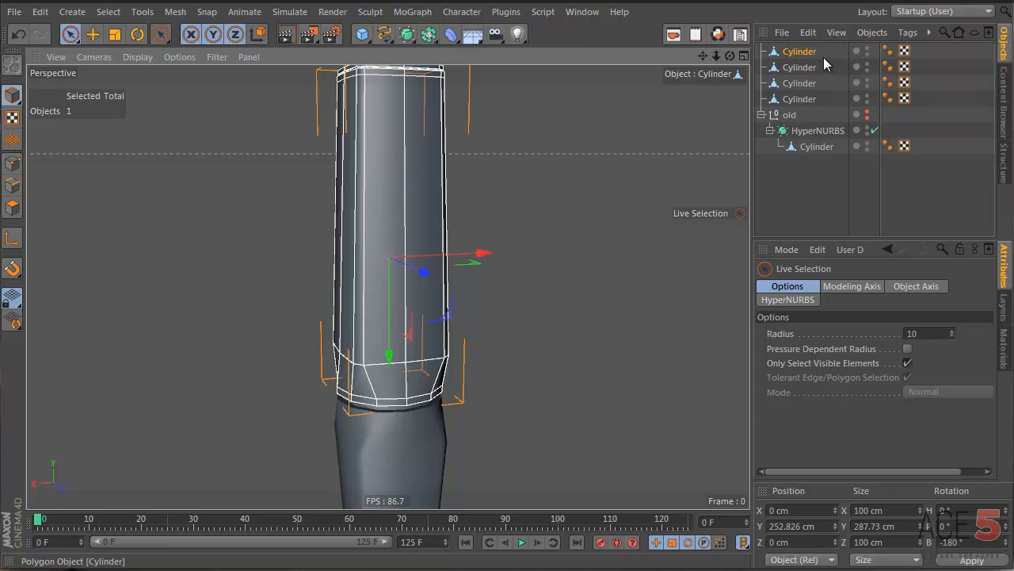
{"action": "left_click_drag", "start_coordinate": [356, 270], "coordinate": [352, 241], "text": "alt"}
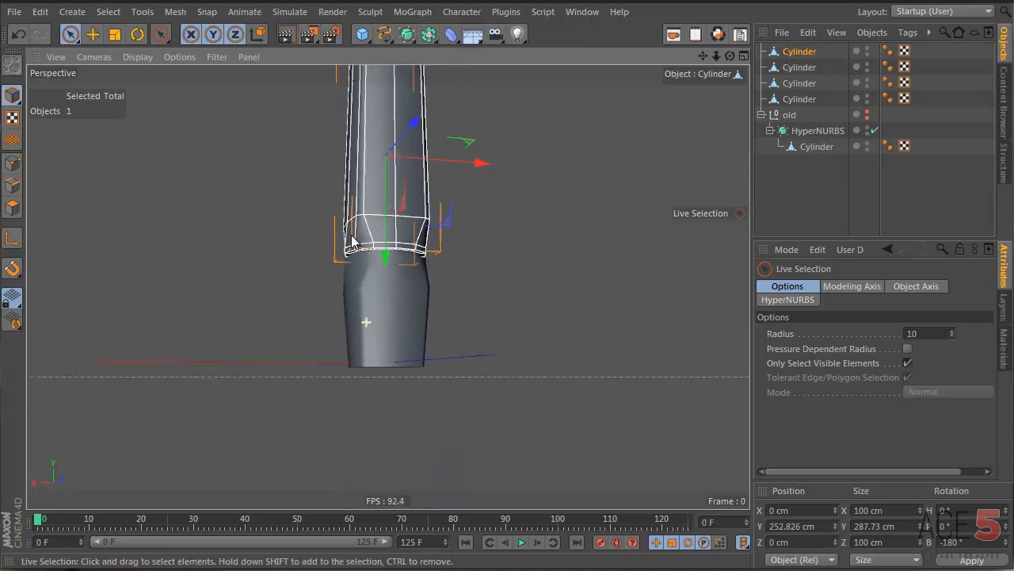
{"action": "left_click", "coordinate": [787, 99]}
{"action": "left_click", "coordinate": [789, 115], "text": "ctrl"}
{"action": "key", "text": "e"}
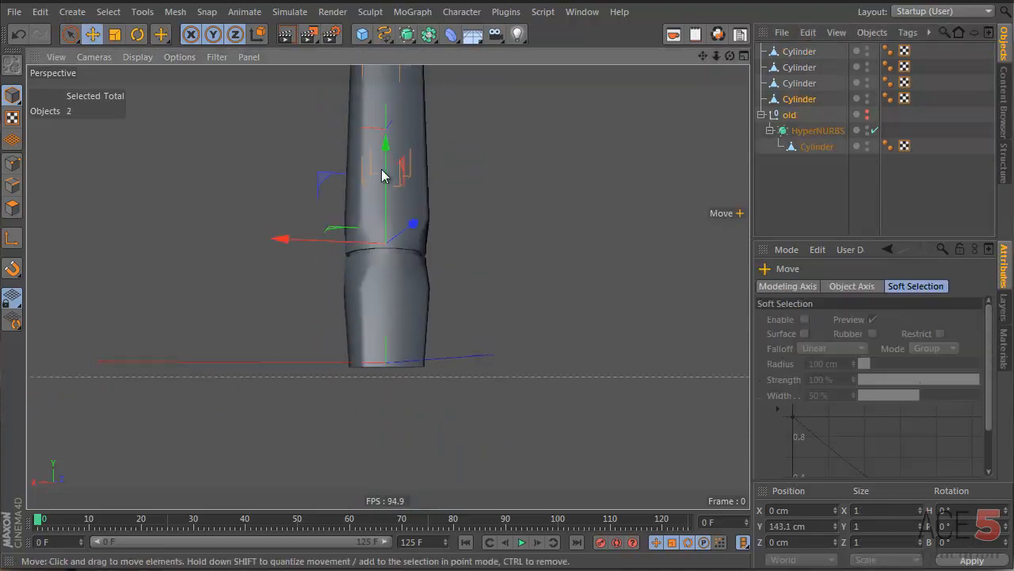
{"action": "middle_click", "coordinate": [387, 176]}
{"action": "middle_click", "coordinate": [524, 377]}
{"action": "scroll", "coordinate": [458, 233], "scroll_direction": "up", "scroll_amount": 3}
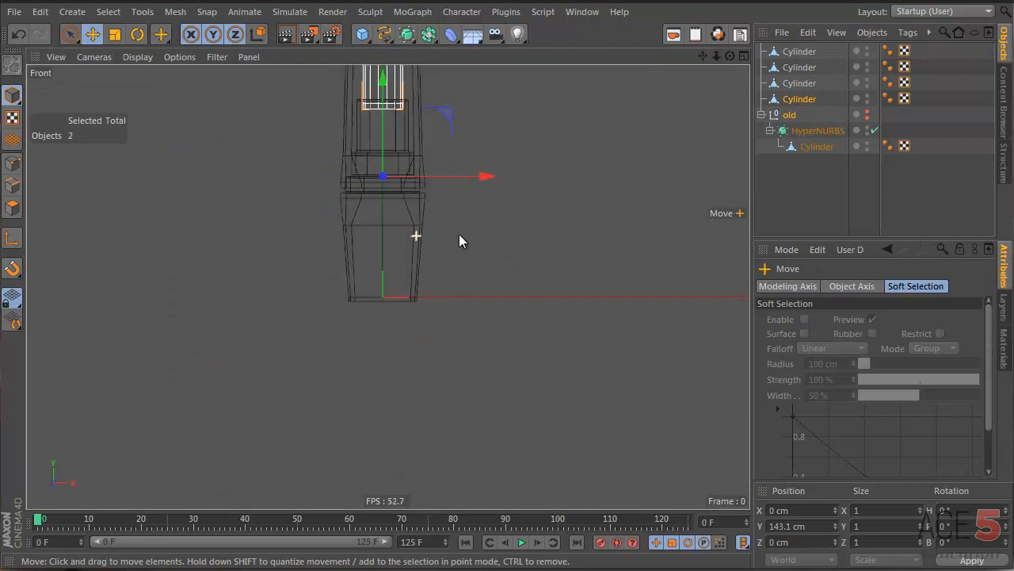
{"action": "left_click_drag", "start_coordinate": [389, 149], "coordinate": [389, 140]}
{"action": "key", "text": "ctrl+z"}
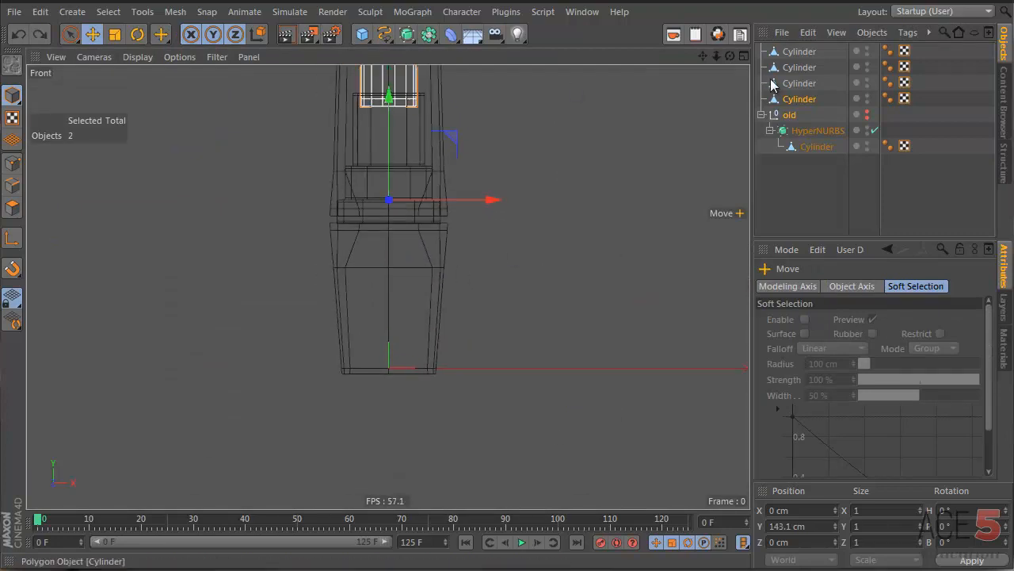
Step: Select all four root-level cylinders and move them up together by about 6 cm in the front view
{"action": "left_click", "coordinate": [799, 53]}
{"action": "left_click", "coordinate": [799, 99], "text": "shift"}
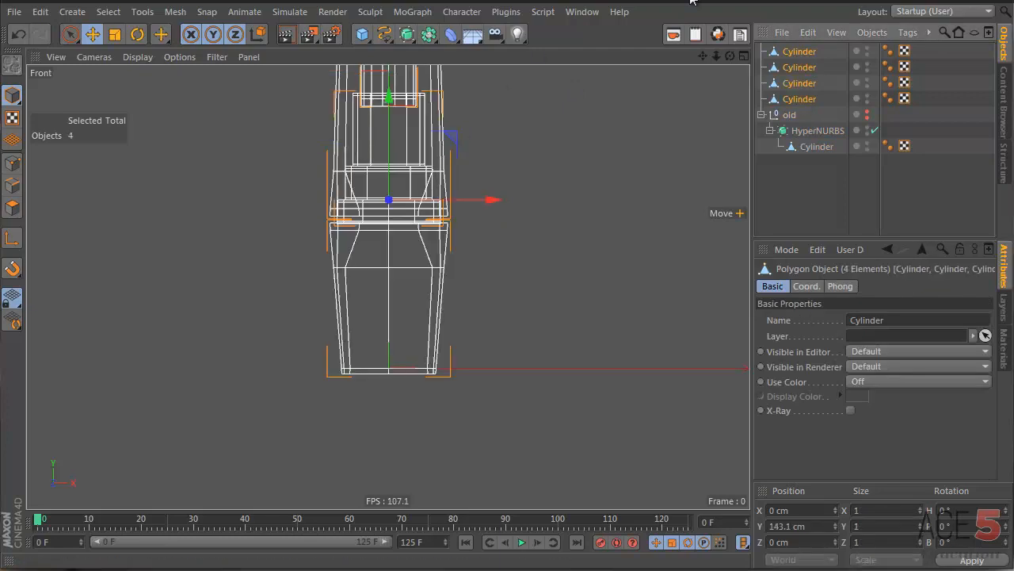
{"action": "left_click", "coordinate": [799, 51]}
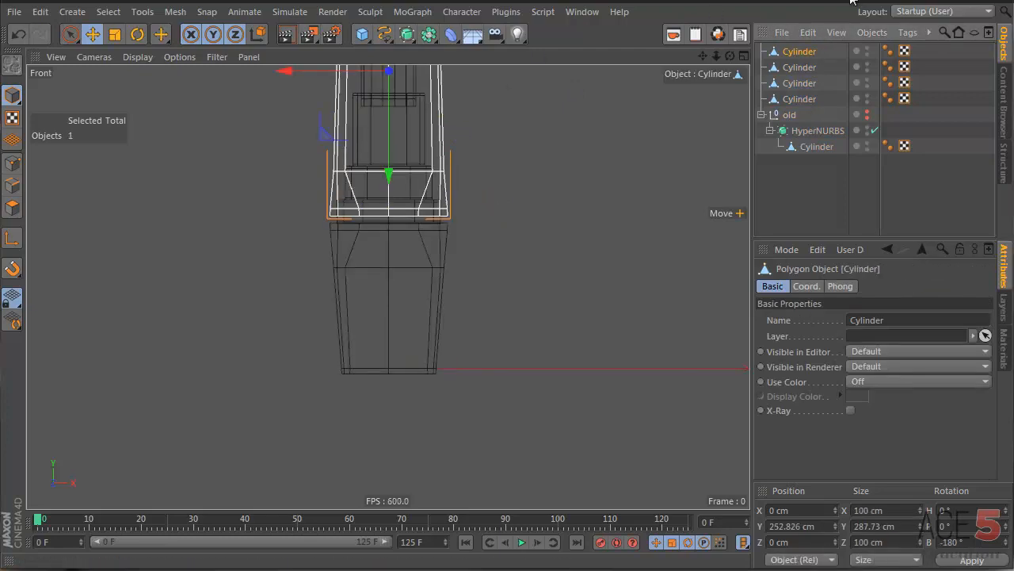
{"action": "left_click", "coordinate": [807, 100], "text": "shift"}
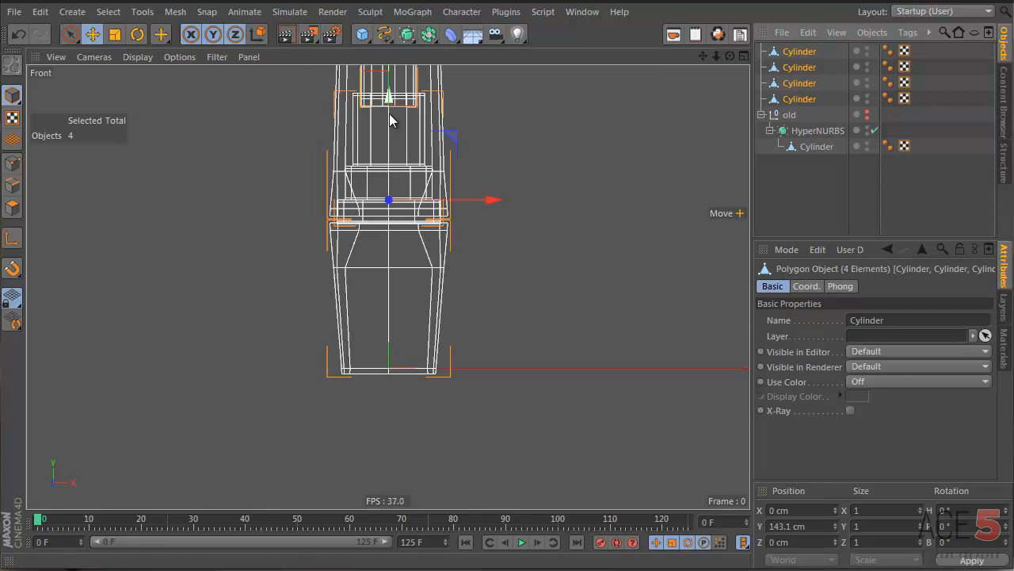
{"action": "left_click_drag", "start_coordinate": [389, 113], "coordinate": [394, 106]}
{"action": "middle_click_drag", "start_coordinate": [424, 215], "coordinate": [412, 294], "text": "alt"}
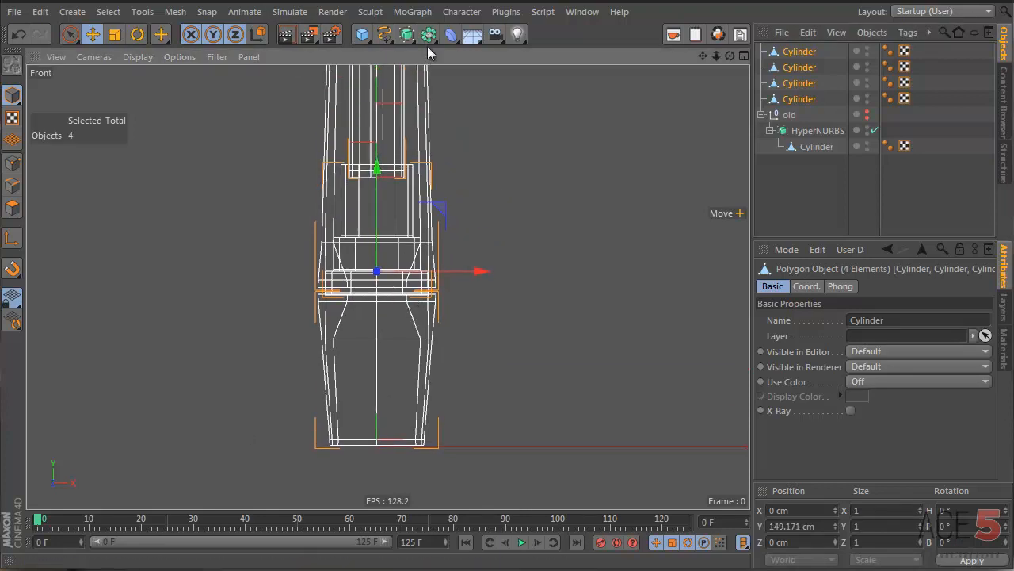
Step: Add a HyperNURBS object and make the four root-level cylinders its children
{"action": "left_click", "coordinate": [408, 34]}
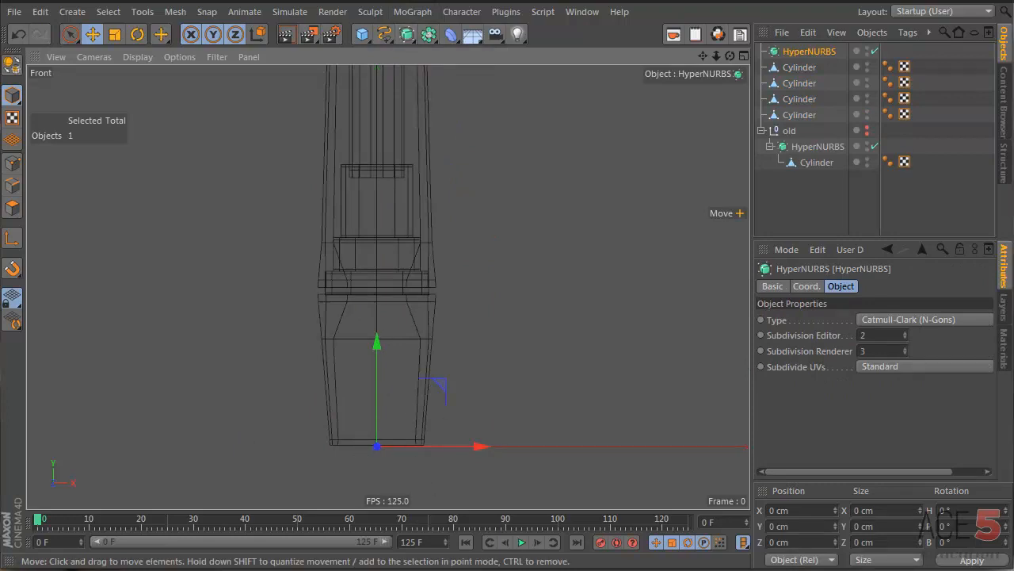
{"action": "left_click", "coordinate": [801, 68]}
{"action": "left_click", "coordinate": [800, 115], "text": "shift"}
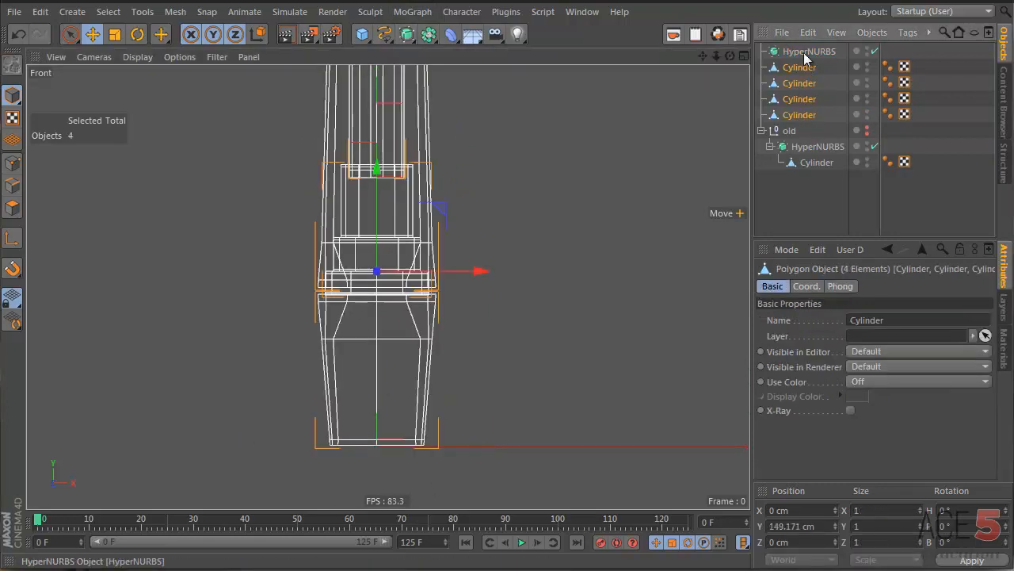
{"action": "left_click_drag", "start_coordinate": [804, 54], "coordinate": [805, 56]}
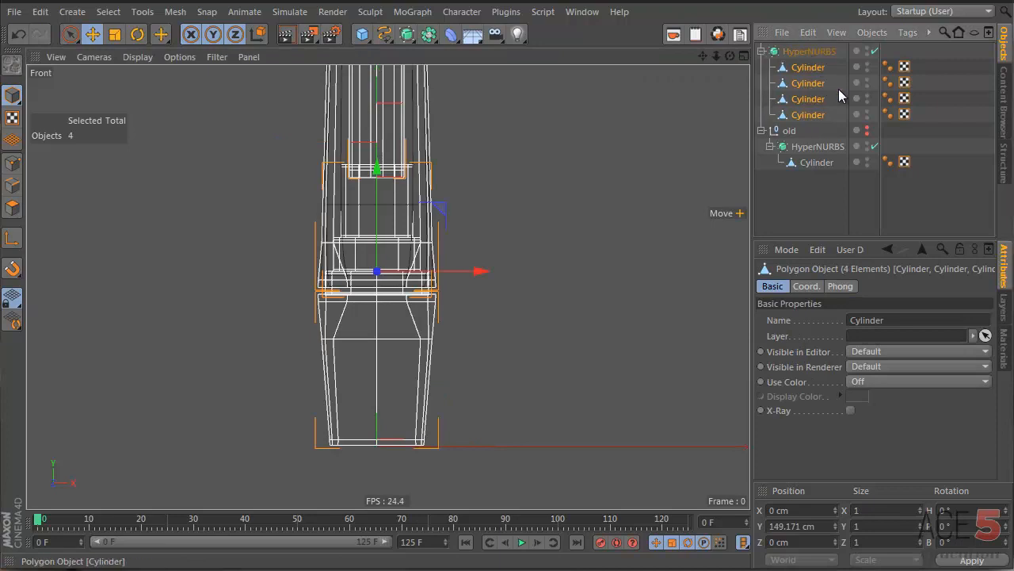
{"action": "left_click", "coordinate": [456, 198]}
Step: Add a null inside the new HyperNURBS and nest all four cylinders under it so they are smoothed together
{"action": "middle_click", "coordinate": [455, 198]}
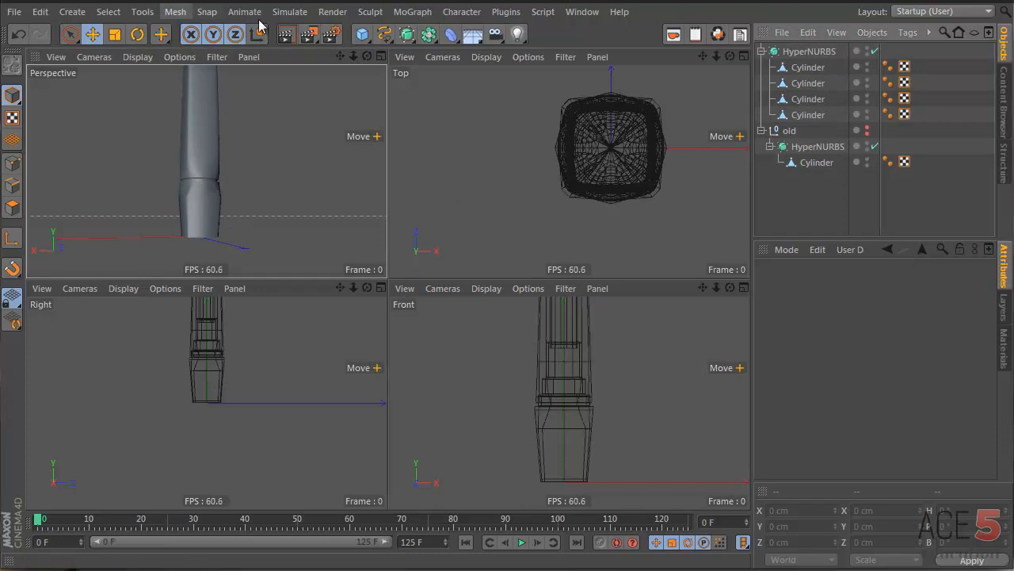
{"action": "left_click_drag", "start_coordinate": [362, 34], "coordinate": [389, 50]}
{"action": "left_click_drag", "start_coordinate": [775, 51], "coordinate": [800, 68]}
{"action": "left_click", "coordinate": [806, 84]}
{"action": "left_click", "coordinate": [806, 130], "text": "shift"}
{"action": "left_click", "coordinate": [170, 155]}
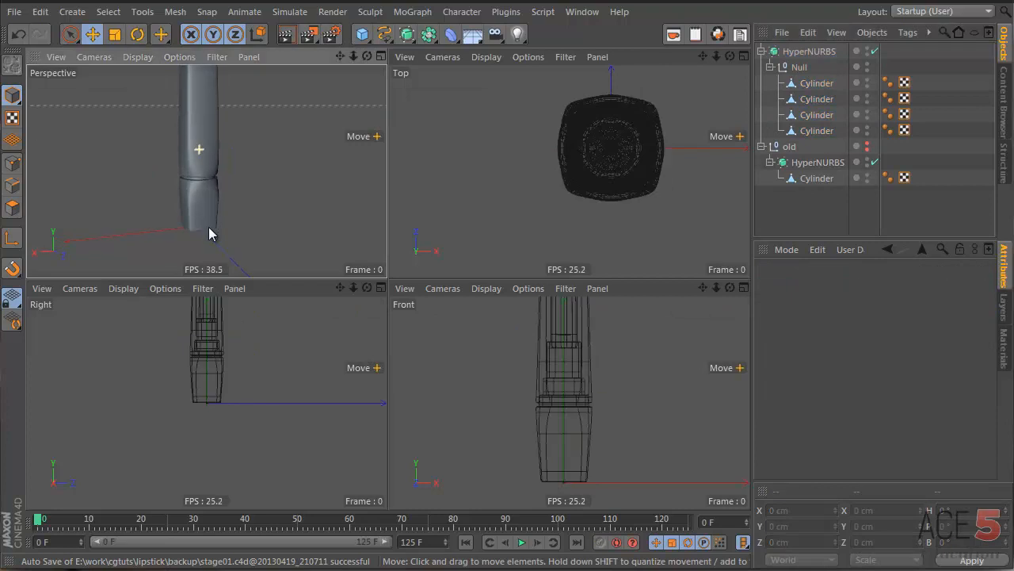
Step: Collapse the "old" group and toggle the HyperNURBS off and back on to check the smoothing in perspective view
{"action": "middle_click", "coordinate": [194, 164]}
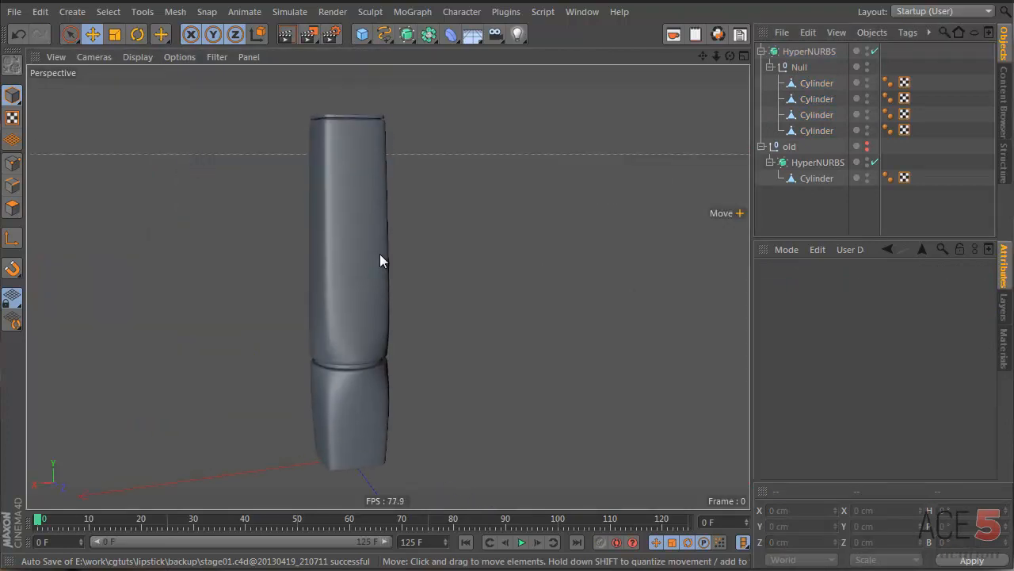
{"action": "left_click", "coordinate": [762, 146]}
{"action": "left_click", "coordinate": [805, 53]}
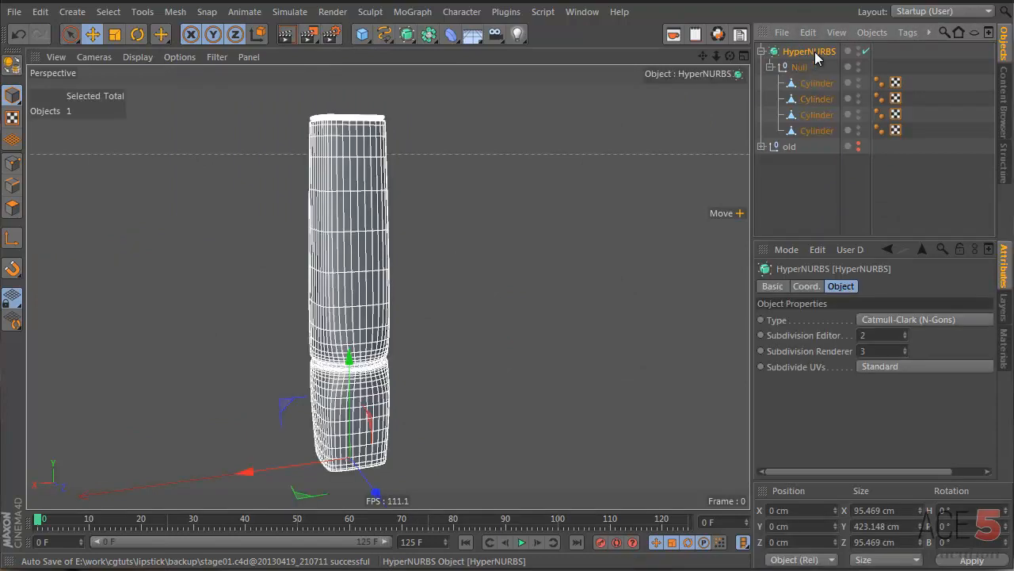
{"action": "left_click", "coordinate": [866, 51]}
{"action": "left_click", "coordinate": [867, 51]}
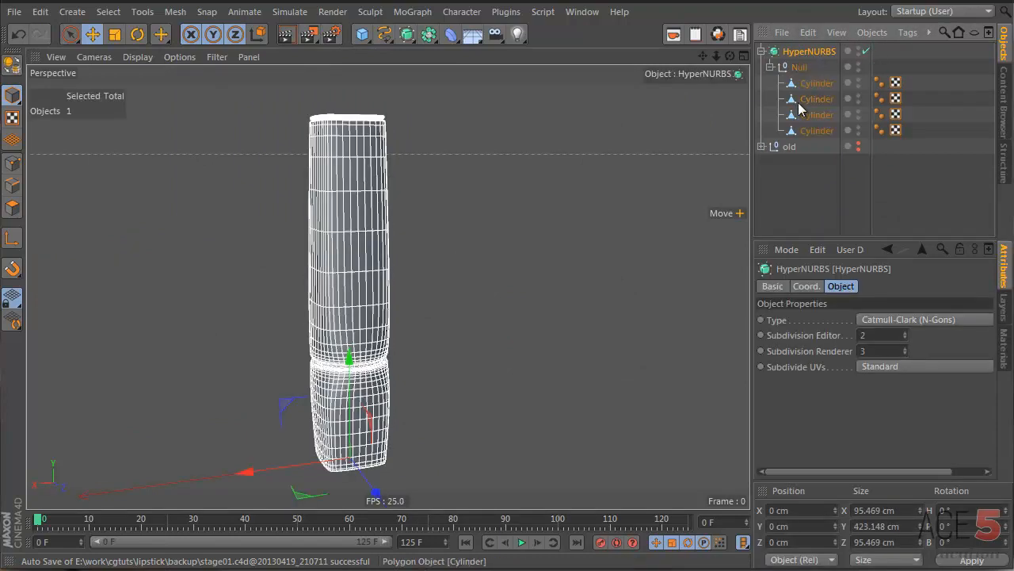
Step: Move the cap off the lipstick to about X -120 cm and lay it down beside the base at about Y 50 cm
{"action": "left_click", "coordinate": [812, 84]}
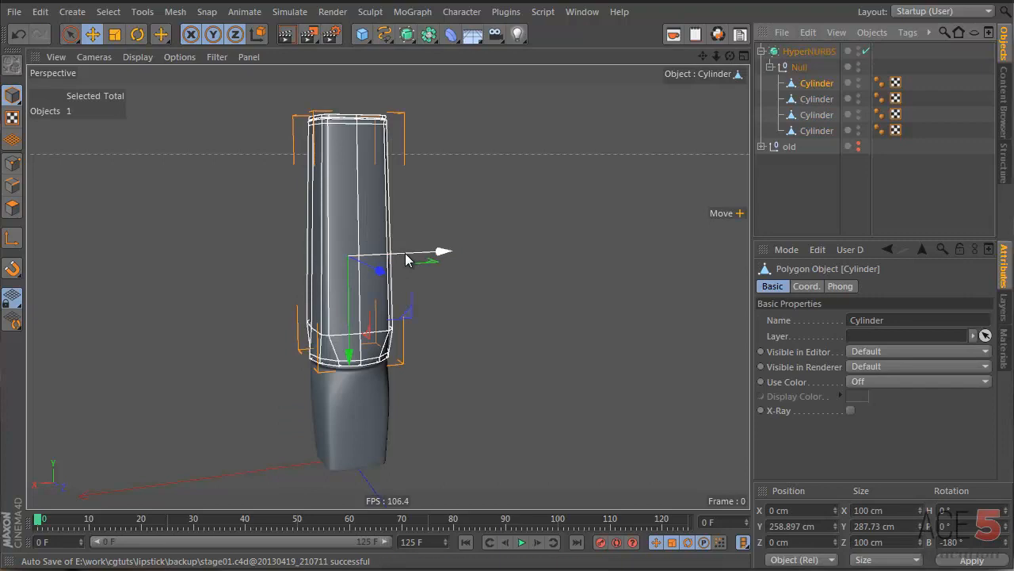
{"action": "left_click_drag", "start_coordinate": [436, 253], "coordinate": [519, 252]}
{"action": "key", "text": "r"}
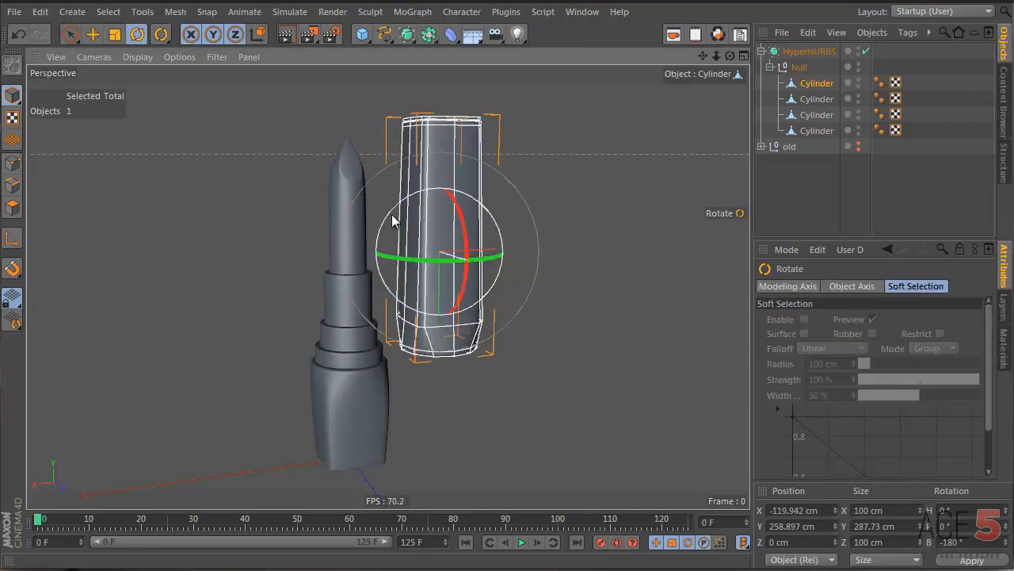
{"action": "left_click_drag", "start_coordinate": [389, 217], "coordinate": [488, 183]}
{"action": "key", "text": "e"}
{"action": "left_click_drag", "start_coordinate": [437, 309], "coordinate": [404, 441]}
{"action": "key", "text": "r"}
{"action": "key", "text": "Return"}
Step: Select the 12 polygons closing the cap's round end, inset them slightly and extrude them inward with a -1.9 cm offset
{"action": "middle_click_drag", "start_coordinate": [461, 442], "coordinate": [416, 344], "text": "alt"}
{"action": "right_click_drag", "start_coordinate": [408, 345], "coordinate": [546, 339], "text": "alt"}
{"action": "key", "text": "space"}
{"action": "mouse_move", "coordinate": [375, 347]}
{"action": "left_mouse_down"}
{"action": "mouse_move", "coordinate": [385, 357]}
{"action": "mouse_move", "coordinate": [373, 319]}
{"action": "left_mouse_up"}
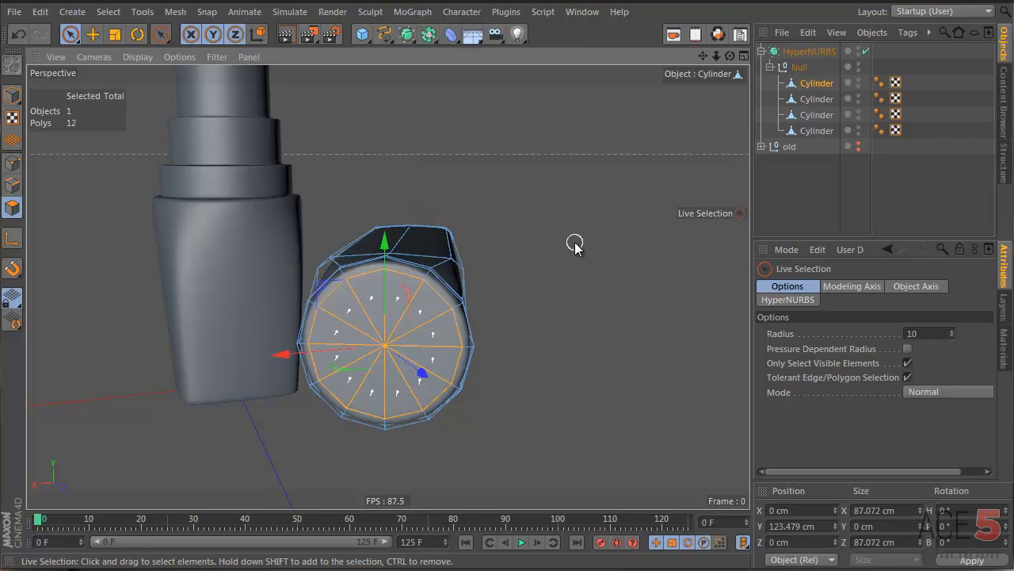
{"action": "key", "text": "d"}
{"action": "key", "text": "i"}
{"action": "left_click_drag", "start_coordinate": [642, 351], "coordinate": [641, 350]}
{"action": "key", "text": "d"}
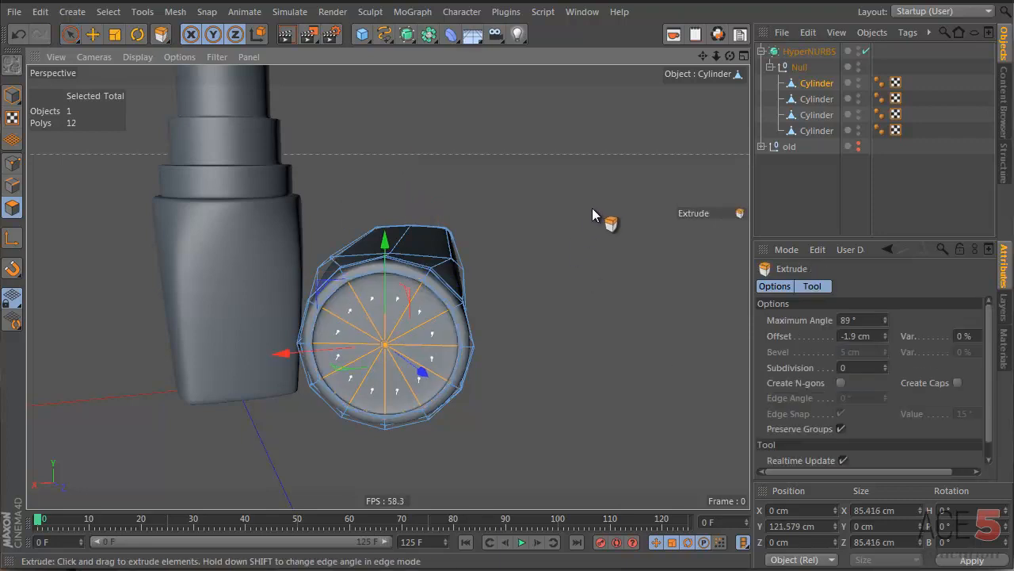
Step: Extrude the end polygons deep into the cap with a -176.6 cm offset to hollow it out, and return to model mode
{"action": "left_click_drag", "start_coordinate": [593, 213], "coordinate": [495, 235], "text": "alt"}
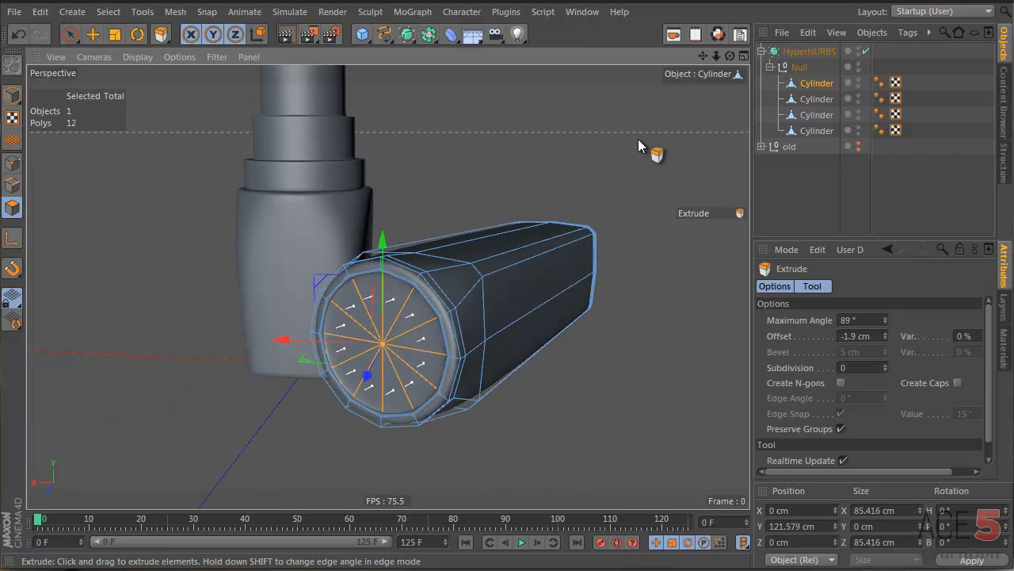
{"action": "mouse_move", "coordinate": [642, 351]}
{"action": "left_mouse_down"}
{"action": "mouse_move", "coordinate": [607, 351]}
{"action": "mouse_move", "coordinate": [640, 350]}
{"action": "left_mouse_up"}
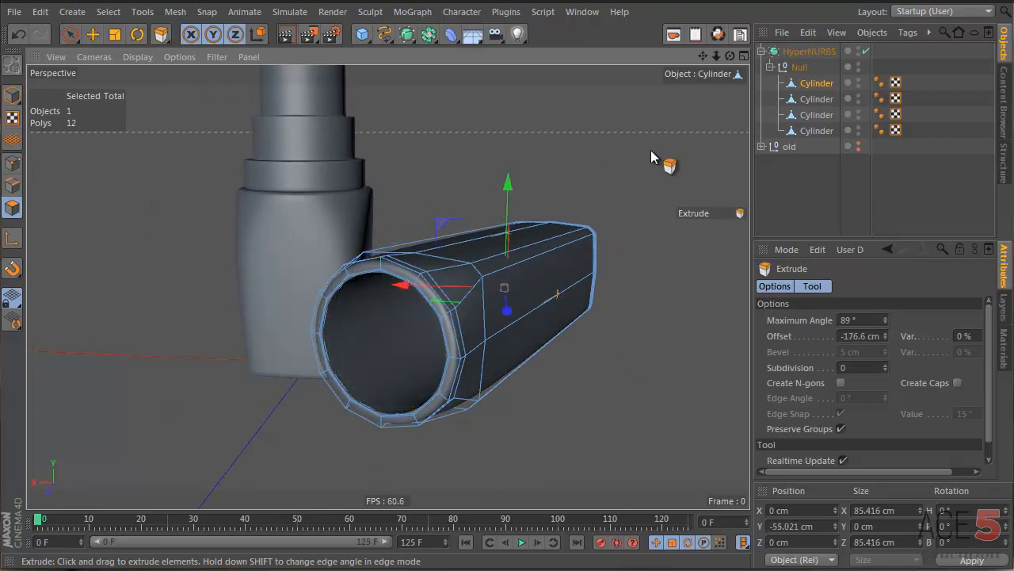
{"action": "left_click_drag", "start_coordinate": [651, 217], "coordinate": [653, 166]}
{"action": "key", "text": "t"}
{"action": "mouse_move", "coordinate": [391, 267]}
{"action": "left_mouse_down", "text": "alt"}
{"action": "mouse_move", "coordinate": [636, 269]}
{"action": "mouse_move", "coordinate": [397, 260]}
{"action": "left_mouse_up", "text": "alt"}
{"action": "left_click_drag", "start_coordinate": [496, 267], "coordinate": [568, 384], "text": "alt"}
{"action": "left_click", "coordinate": [12, 95]}
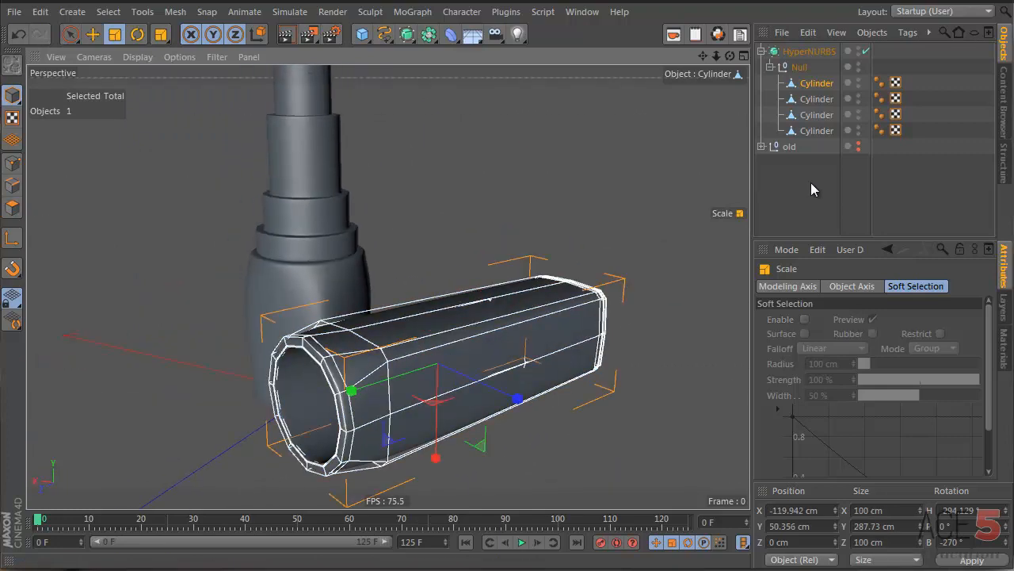
Step: Deselect everything and examine the hollow cap together with the base and bullet from several angles
{"action": "left_click", "coordinate": [811, 183]}
{"action": "left_click_drag", "start_coordinate": [487, 383], "coordinate": [525, 379], "text": "alt"}
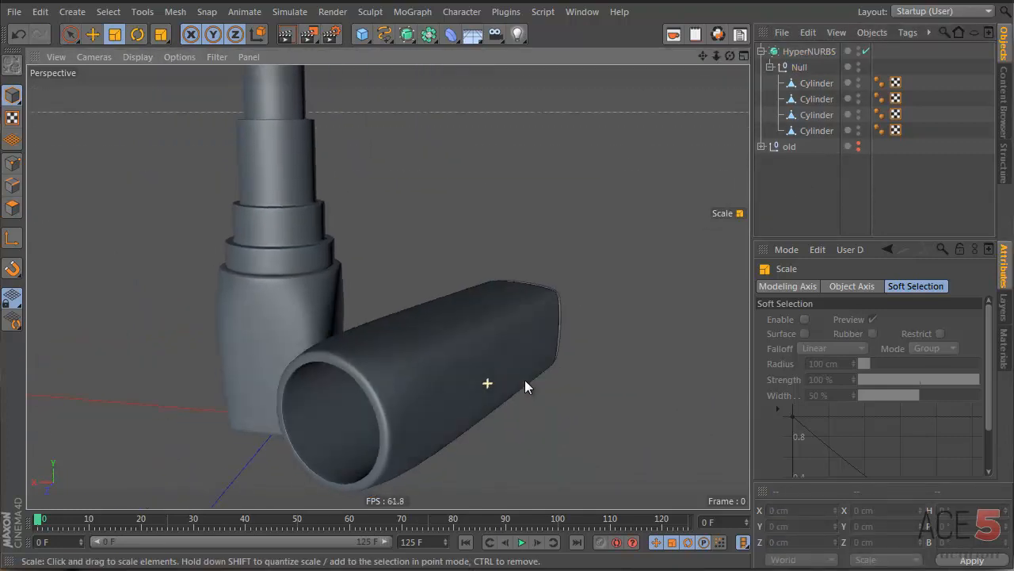
{"action": "right_click_drag", "start_coordinate": [489, 360], "coordinate": [328, 398], "text": "alt"}
{"action": "left_click_drag", "start_coordinate": [453, 384], "coordinate": [503, 317], "text": "alt"}
{"action": "left_click_drag", "start_coordinate": [653, 188], "coordinate": [520, 383], "text": "alt"}
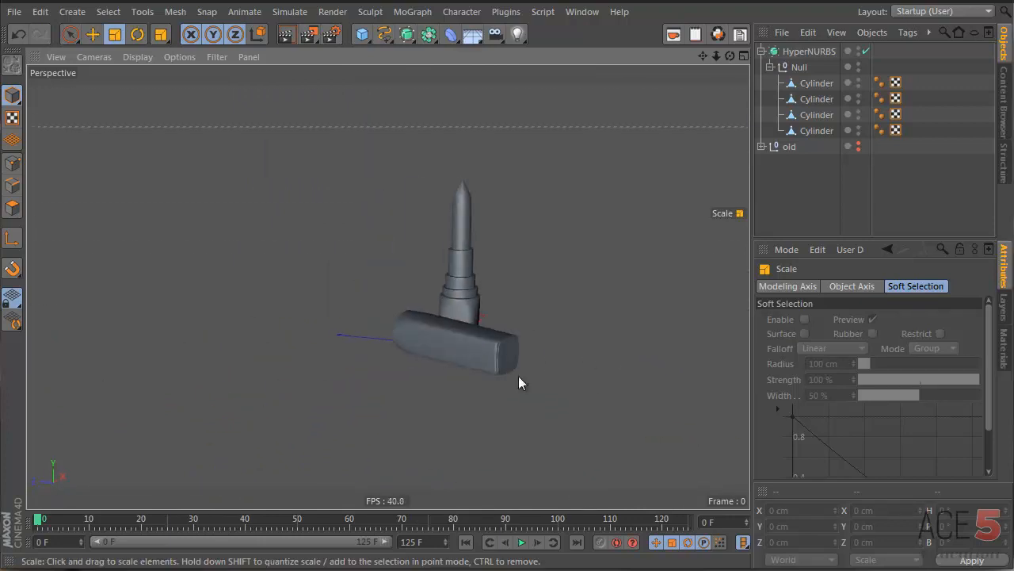
{"action": "right_click_drag", "start_coordinate": [419, 320], "coordinate": [485, 333], "text": "alt"}
{"action": "left_click_drag", "start_coordinate": [464, 340], "coordinate": [840, 325], "text": "alt"}
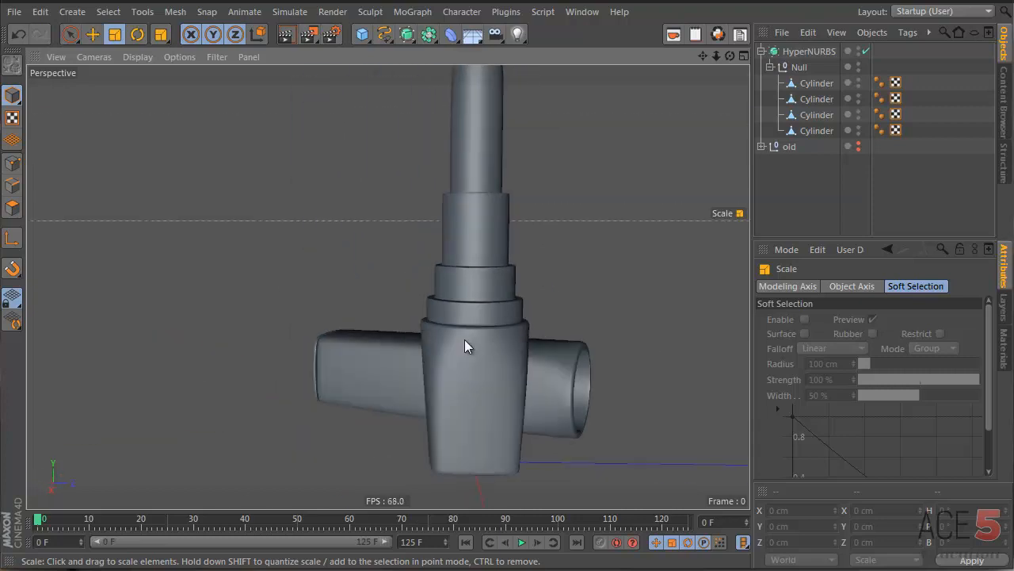
{"action": "scroll", "coordinate": [548, 390], "scroll_direction": "down", "scroll_amount": 5}
{"action": "left_click_drag", "start_coordinate": [538, 380], "coordinate": [453, 401], "text": "alt"}
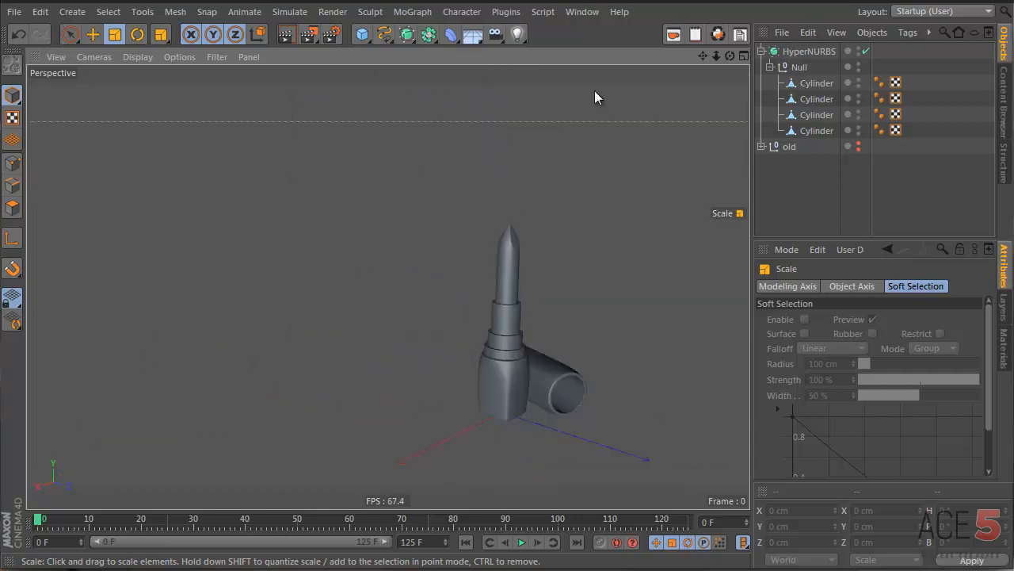
Step: Rename the cap object as Top Lid and the stepped metal tube object as chrome bit
{"action": "left_click", "coordinate": [814, 52]}
{"action": "left_click", "coordinate": [815, 102]}
{"action": "left_click", "coordinate": [818, 82]}
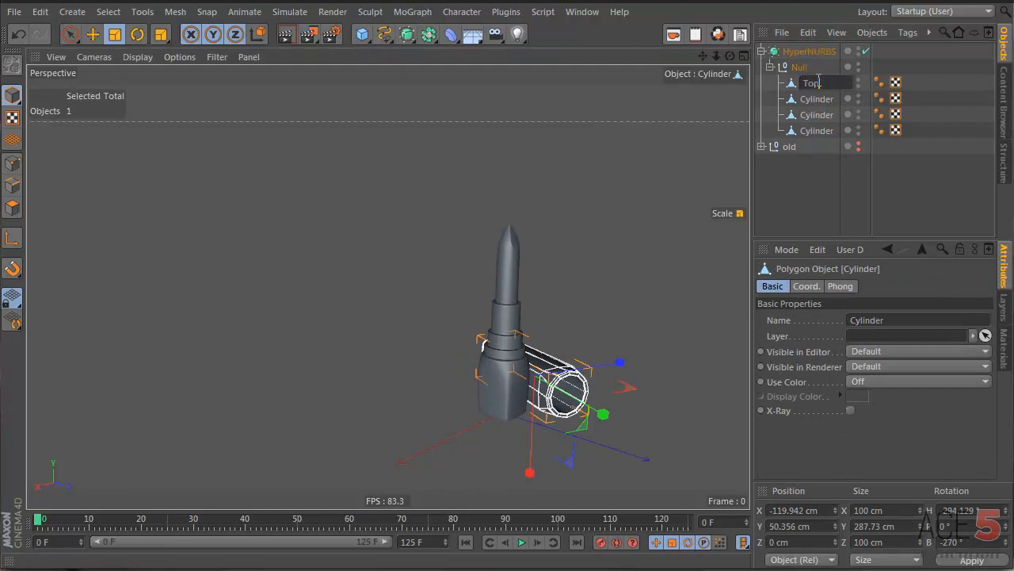
{"action": "type", "text": "Top Lid"}
{"action": "key", "text": "Return"}
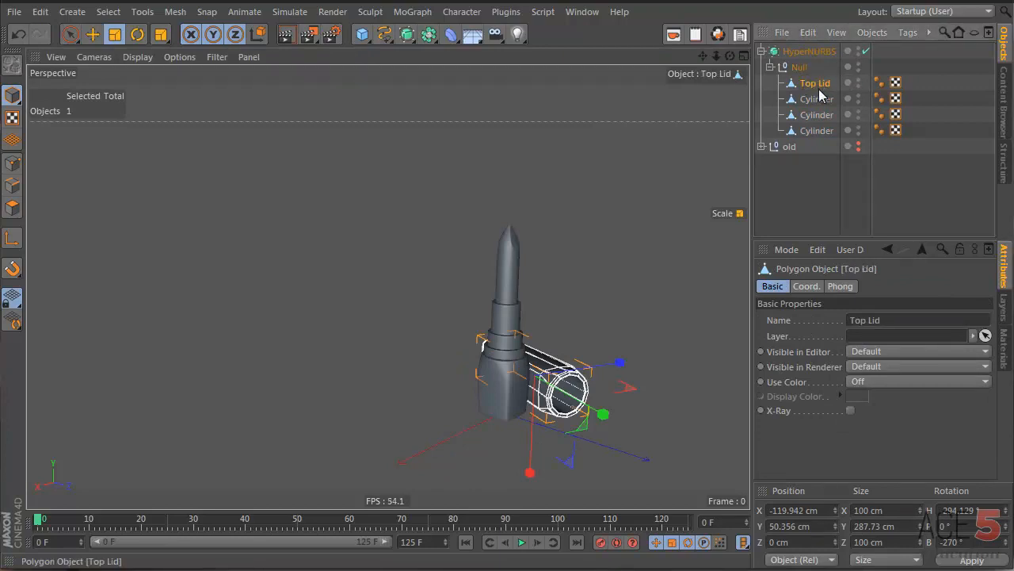
{"action": "double_click", "coordinate": [820, 98]}
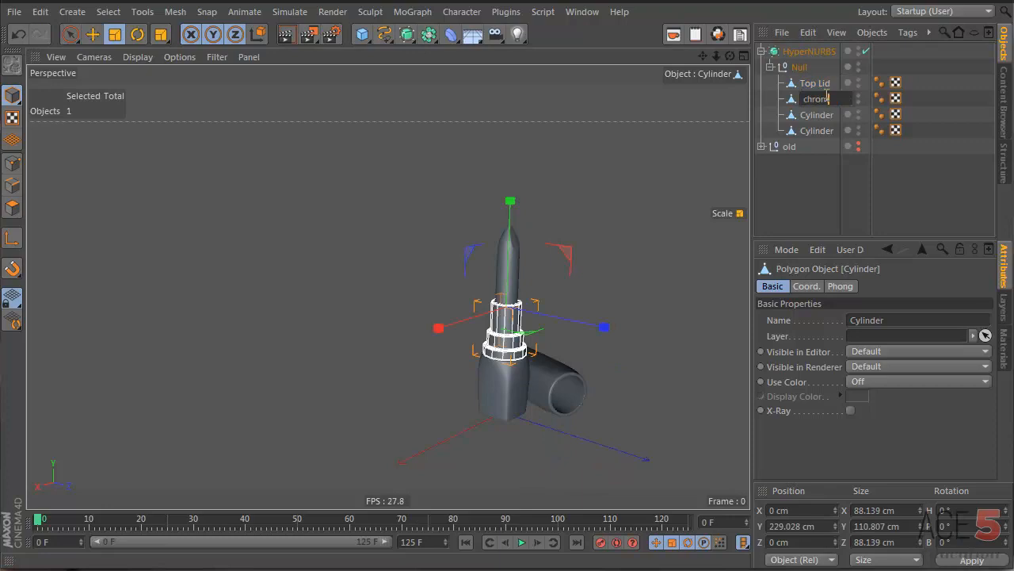
{"action": "type", "text": "chrome bit"}
{"action": "key", "text": "Return"}
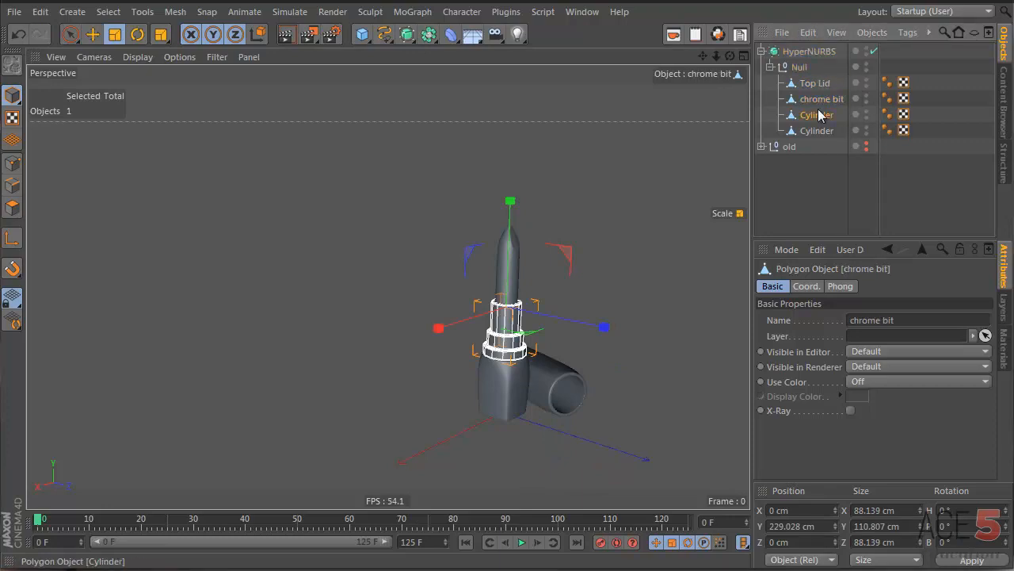
Step: Rename the lipstick's bottom body as base and the bullet as stick thing, and deselect everything
{"action": "double_click", "coordinate": [819, 115]}
{"action": "type", "text": "ba"}
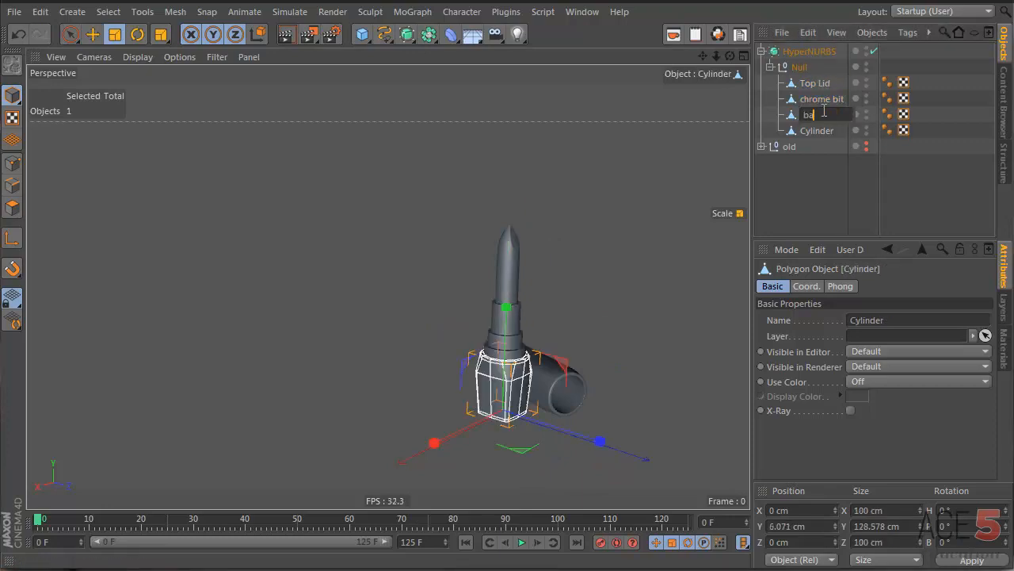
{"action": "type", "text": "se"}
{"action": "key", "text": "Return"}
{"action": "left_click", "coordinate": [831, 131]}
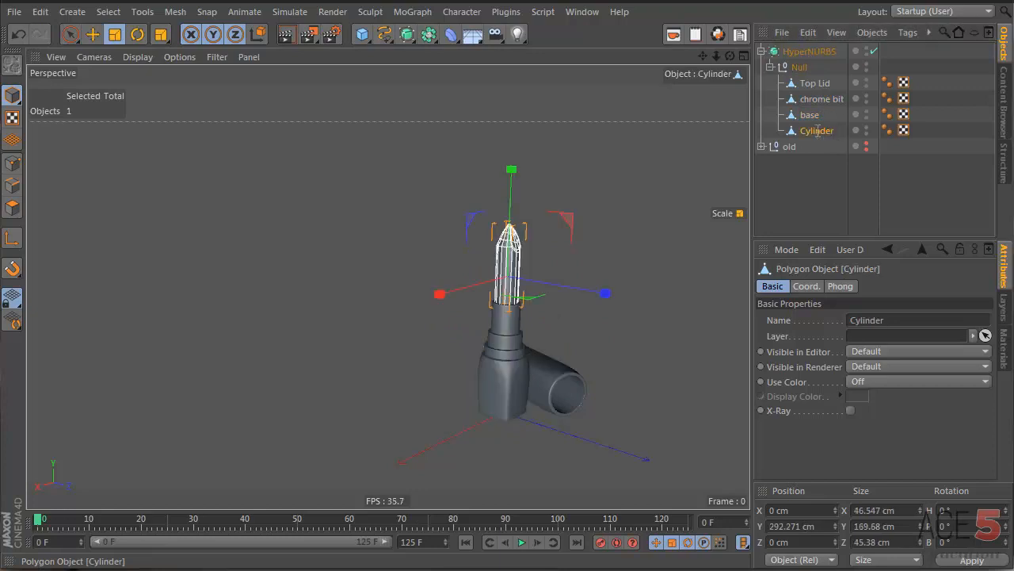
{"action": "double_click", "coordinate": [821, 130]}
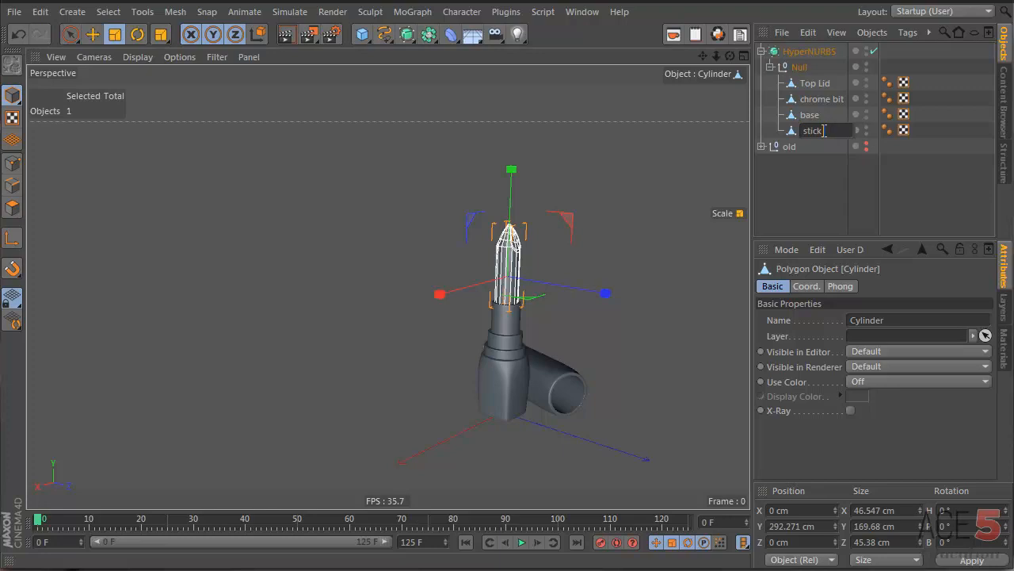
{"action": "type", "text": "stick thing"}
{"action": "key", "text": "Return"}
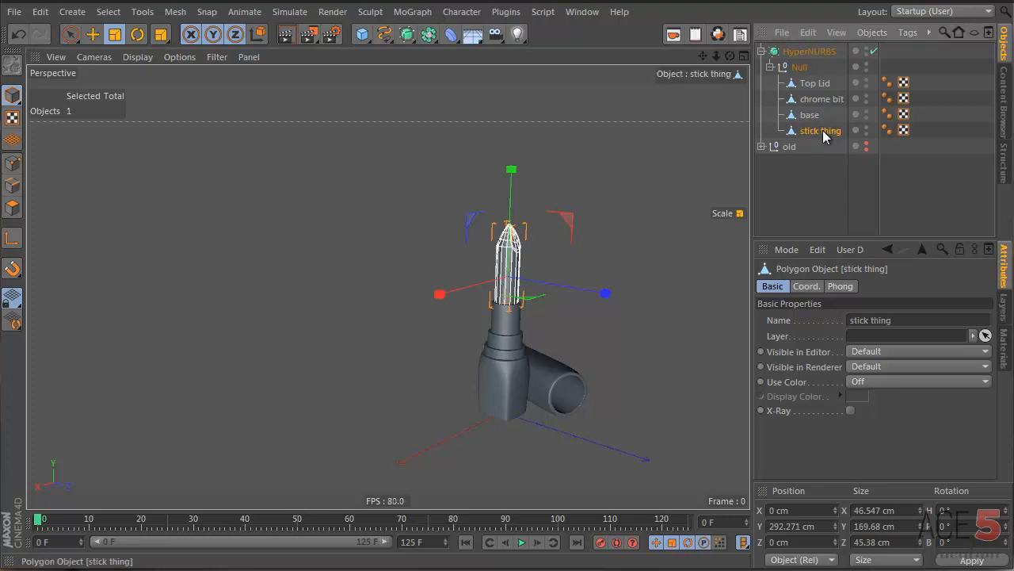
{"action": "left_click", "coordinate": [824, 229]}
{"action": "left_click_drag", "start_coordinate": [458, 333], "coordinate": [566, 416], "text": "alt"}
{"action": "middle_click_drag", "start_coordinate": [567, 416], "coordinate": [421, 412], "text": "alt"}
{"action": "left_click_drag", "start_coordinate": [421, 412], "coordinate": [486, 368], "text": "alt"}
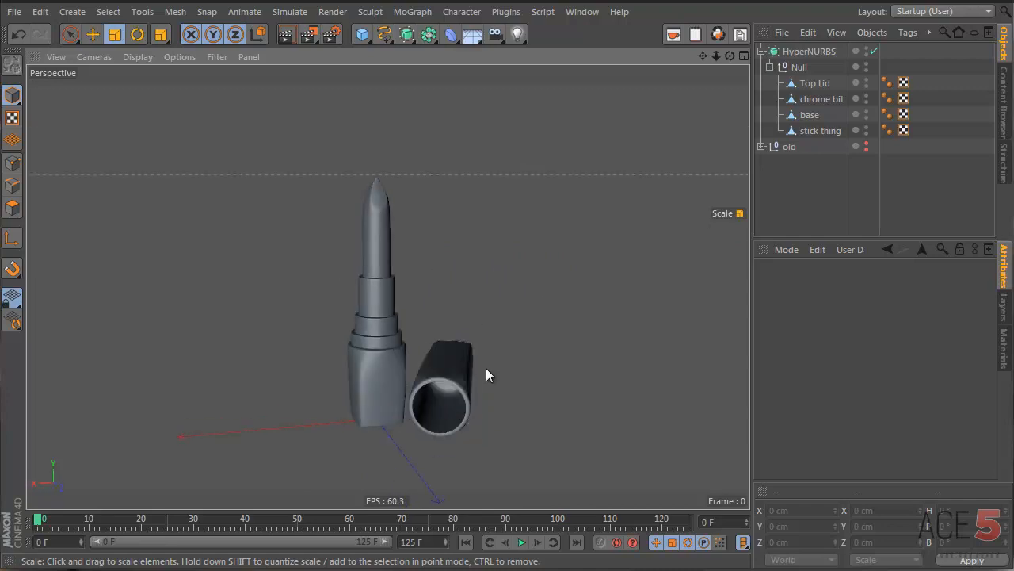